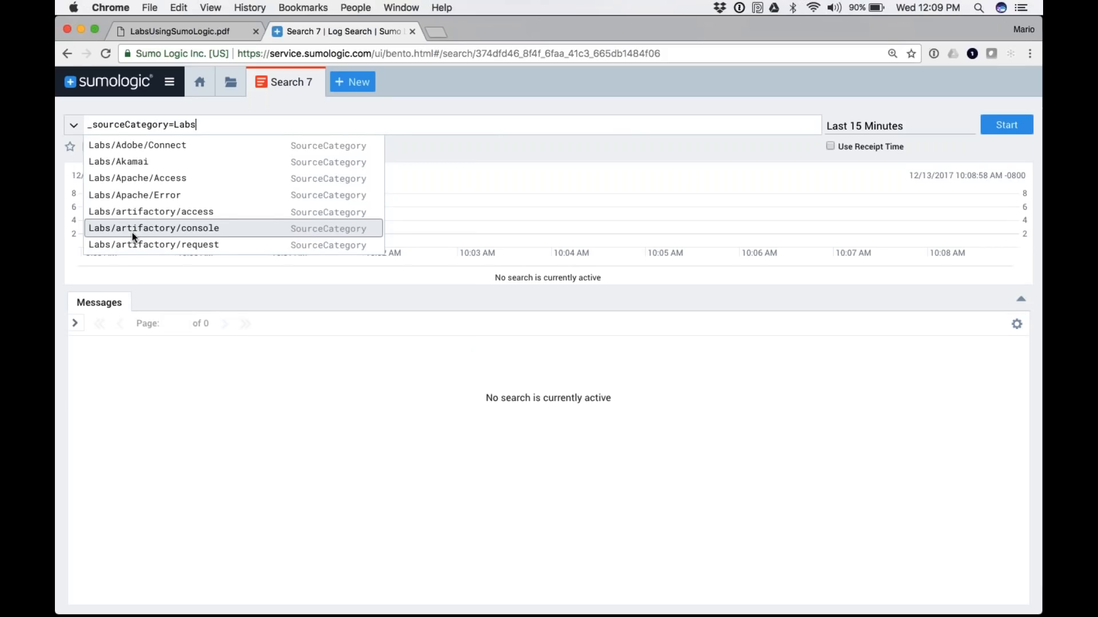
Step: Complete the query as _sourceCategory=Labs/Apache/Access and run the search over the last 15 minutes
{"action": "left_click", "coordinate": [130, 179]}
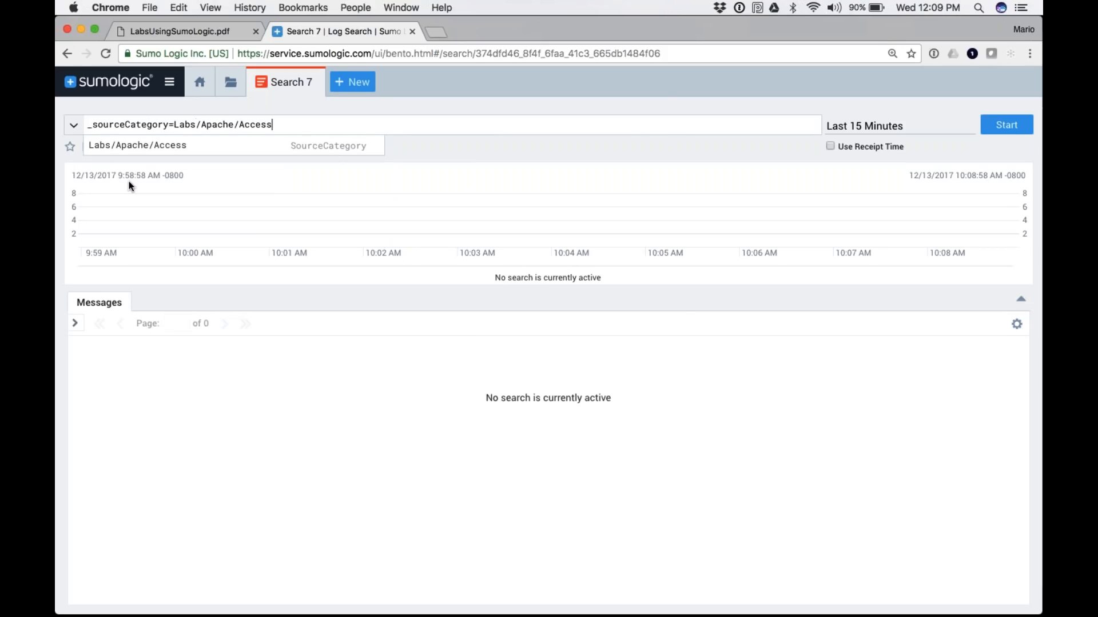
{"action": "key", "text": "Return"}
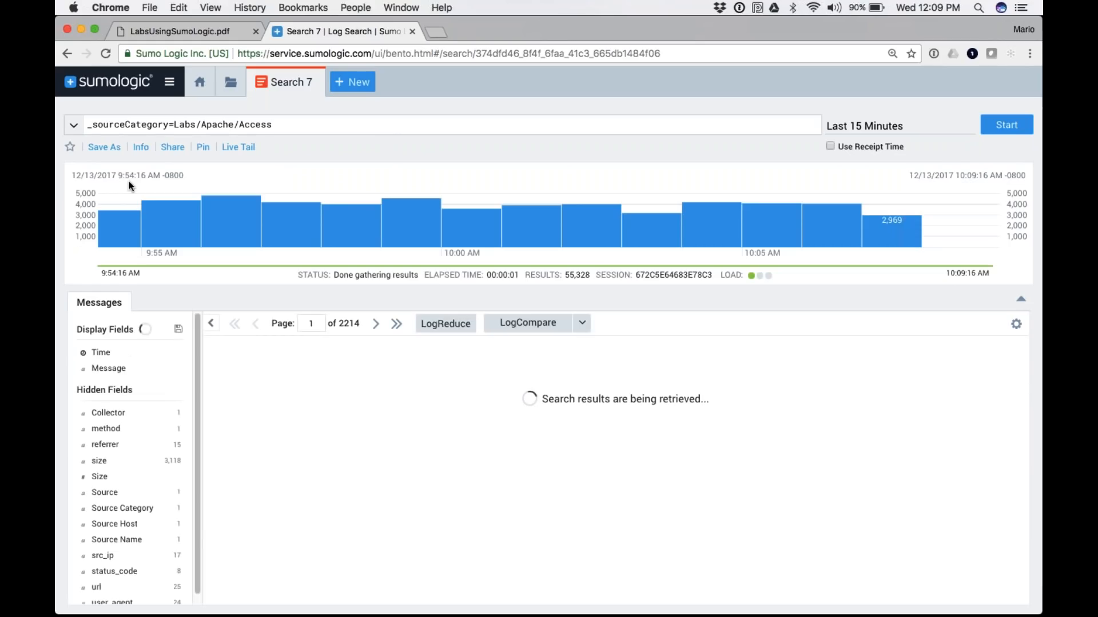
Step: Broaden the source category to the wildcard Labs/Apache/* and run the search again
{"action": "key", "text": "BackSpace"}
{"action": "key", "text": "BackSpace"}
{"action": "key", "text": "BackSpace"}
{"action": "key", "text": "BackSpace"}
{"action": "key", "text": "BackSpace"}
{"action": "key", "text": "BackSpace"}
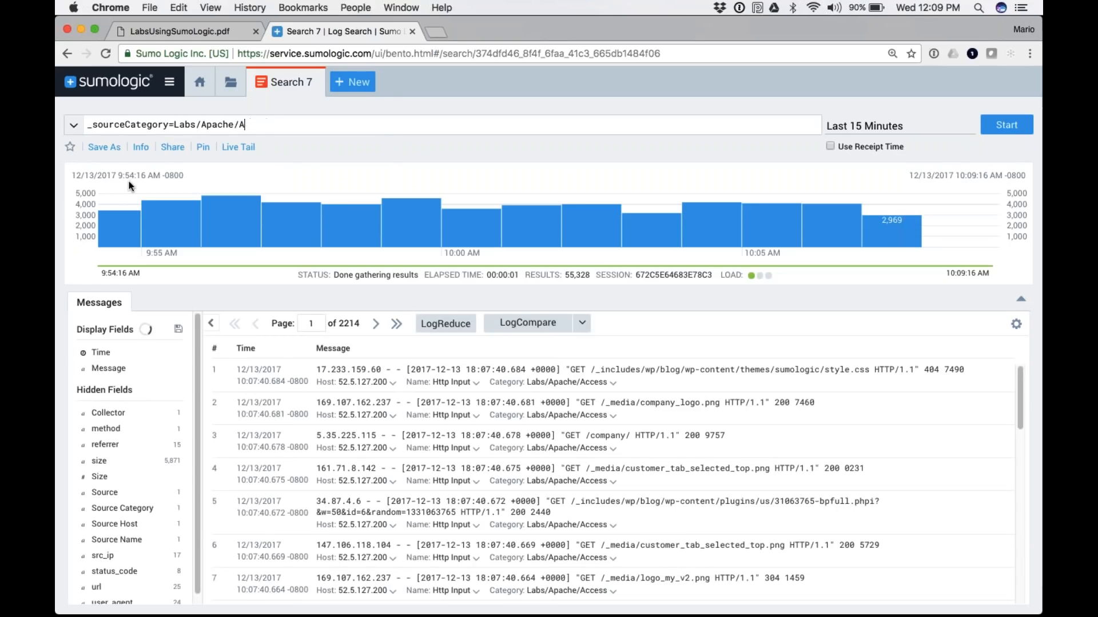
{"action": "type", "text": "*"}
{"action": "key", "text": "Return"}
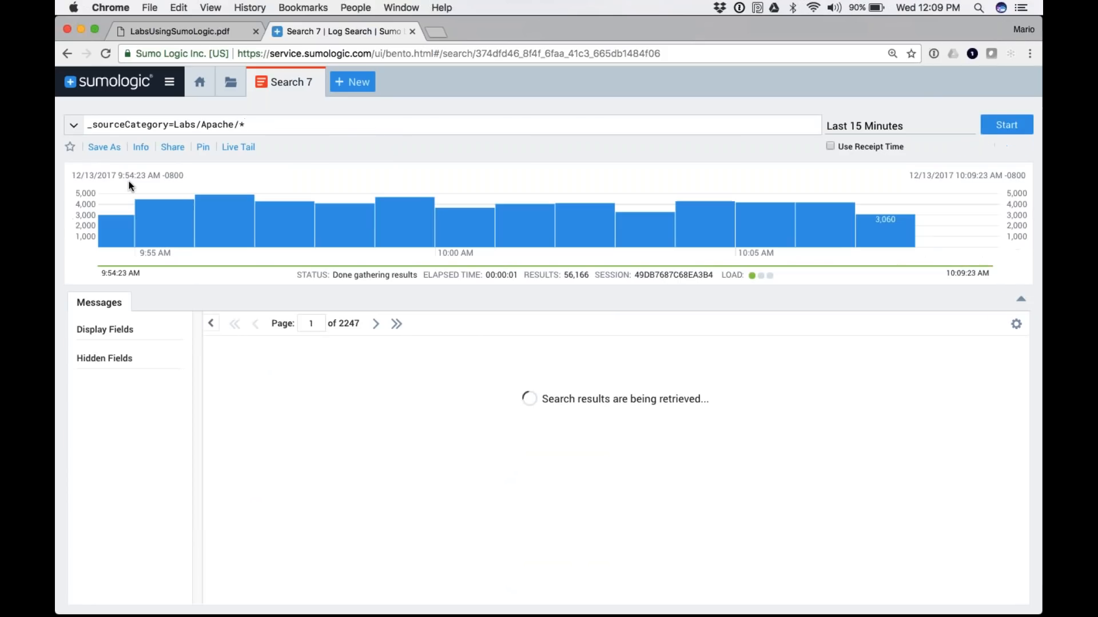
Step: Replace the wildcard so the source category reads Labs/Apache/Apache, closing the accidentally opened Preferences page, and run the search
{"action": "key", "text": "BackSpace"}
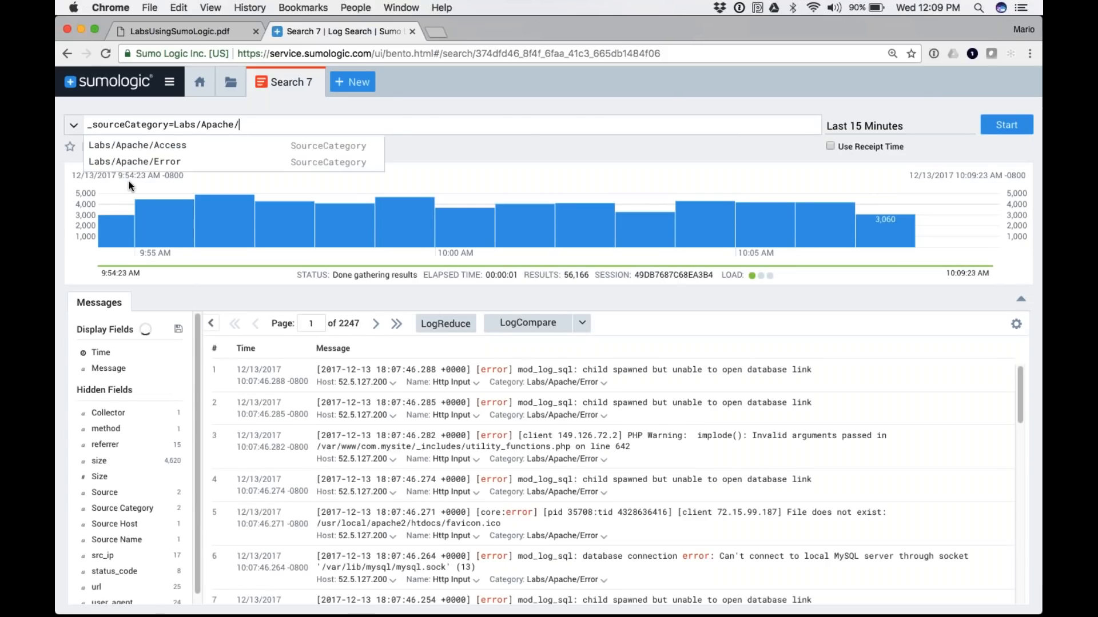
{"action": "type", "text": "Aache"}
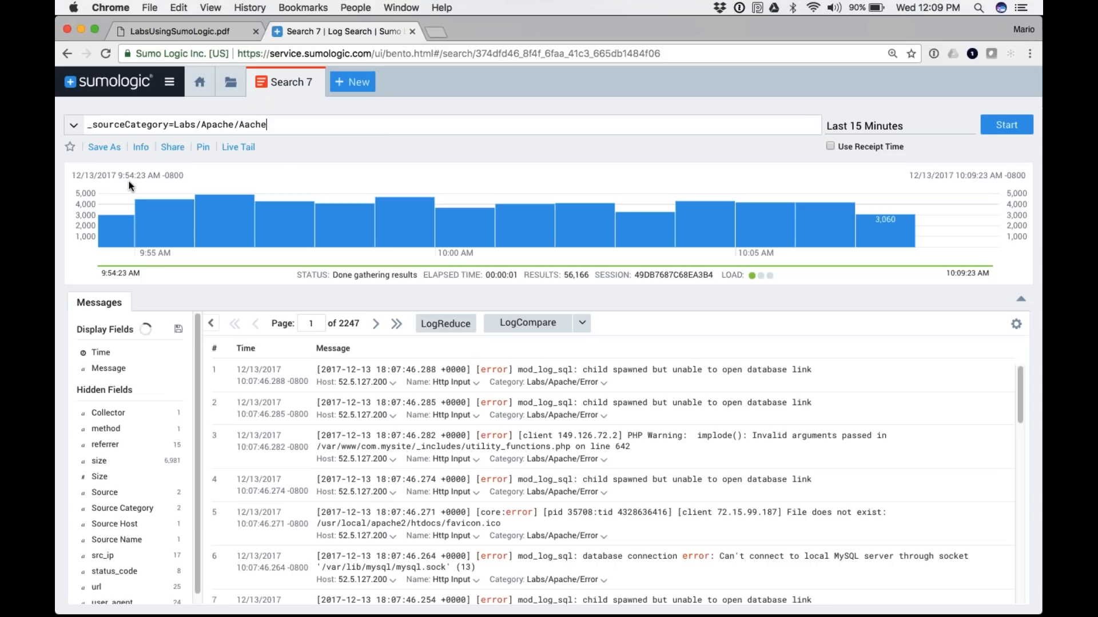
{"action": "key", "text": "Left"}
{"action": "key", "text": "Left"}
{"action": "key", "text": "alt+p"}
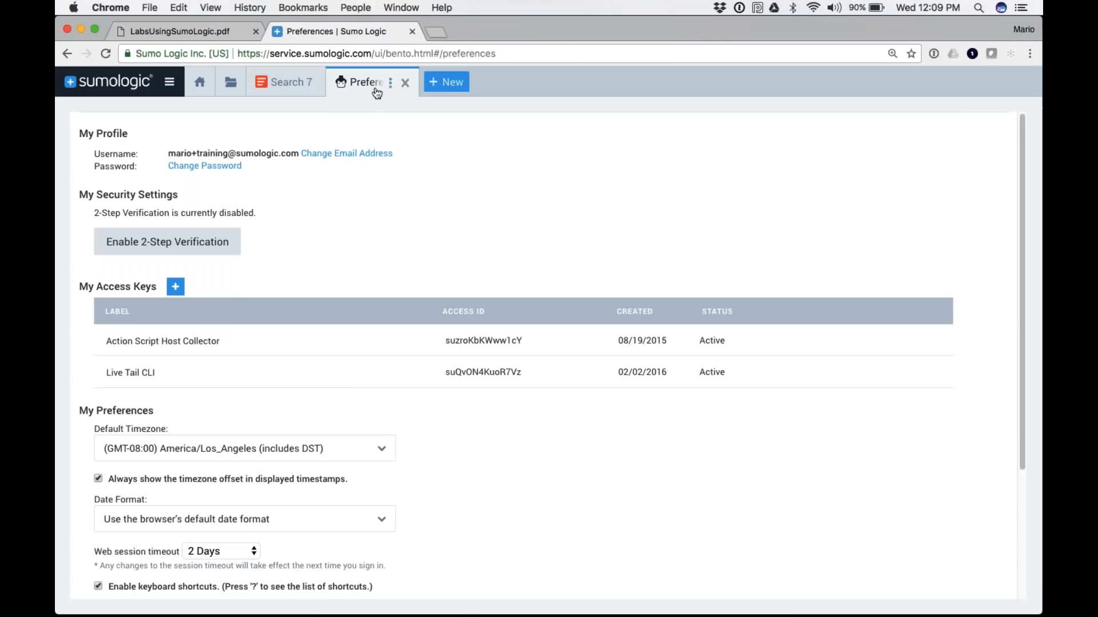
{"action": "left_click", "coordinate": [404, 84]}
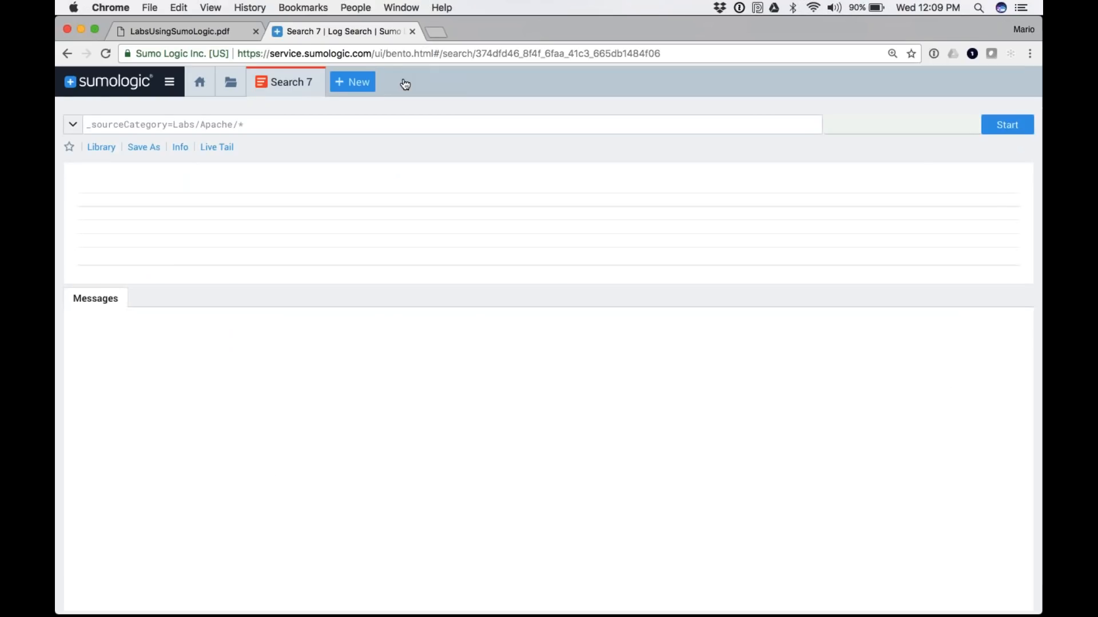
{"action": "type", "text": "pache"}
{"action": "key", "text": "Return"}
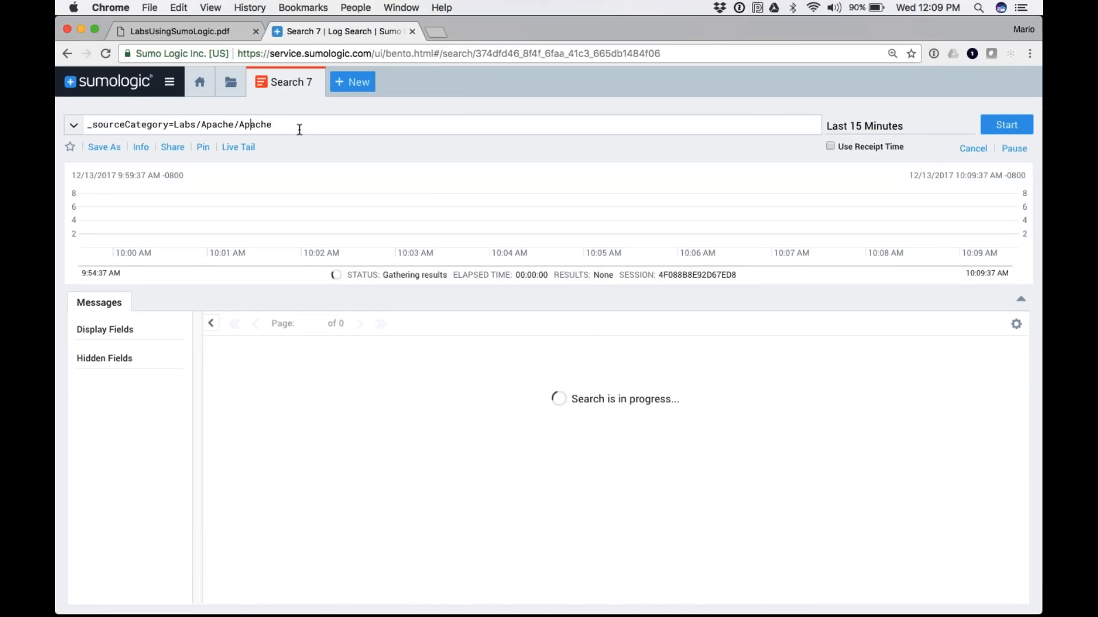
Step: Add the keyword condition "and Mozilla" to the end of the query and run the search
{"action": "left_click", "coordinate": [300, 129]}
{"action": "type", "text": "and "}
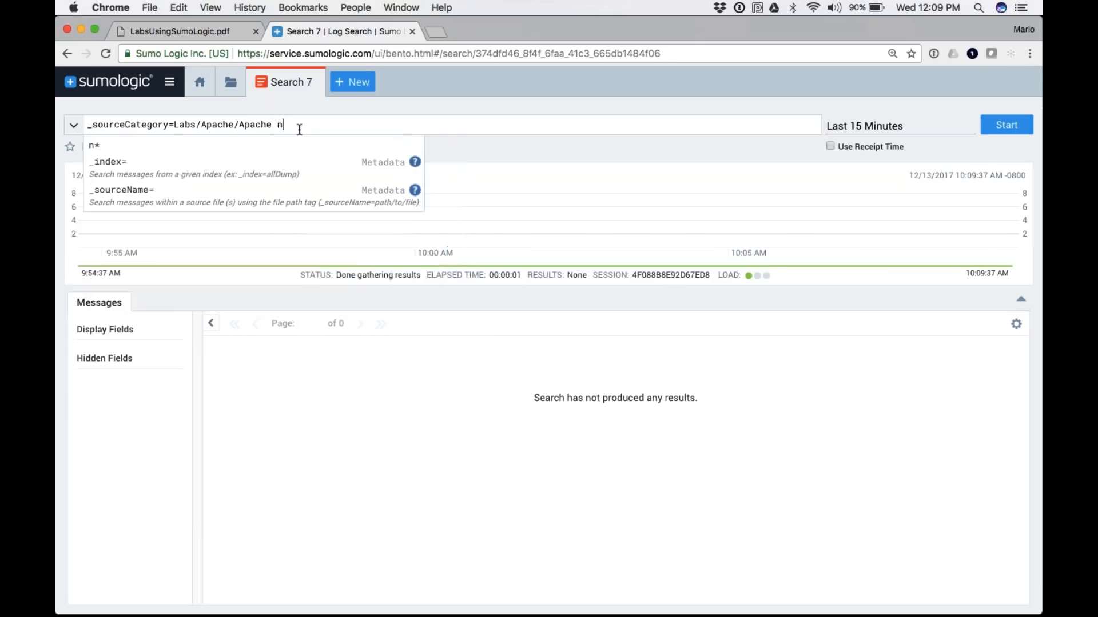
{"action": "type", "text": "Mozilla"}
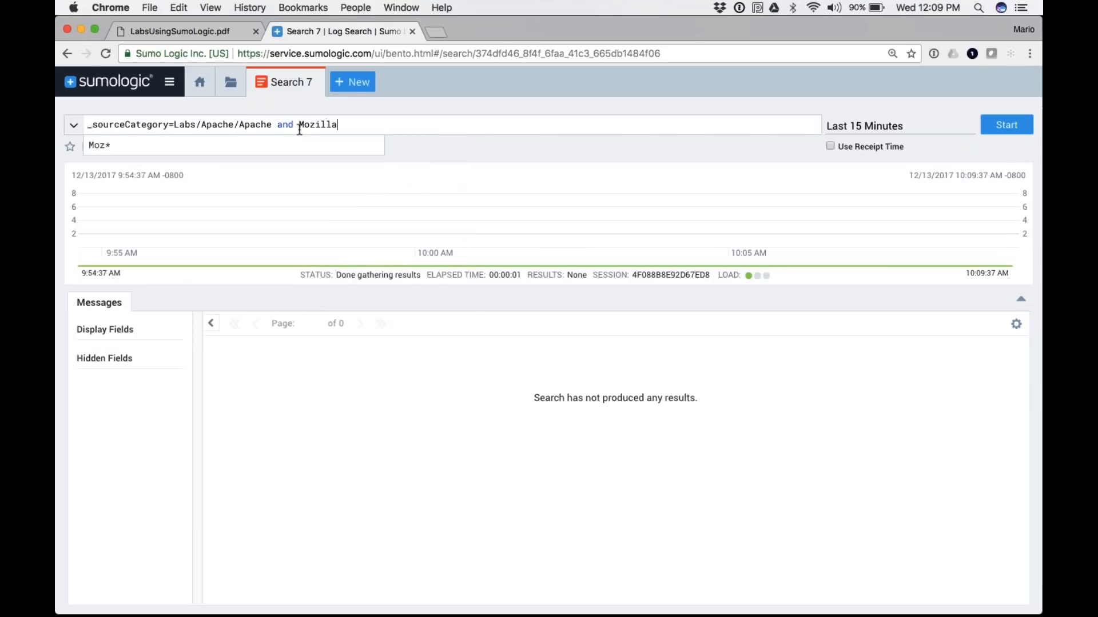
{"action": "key", "text": "Return"}
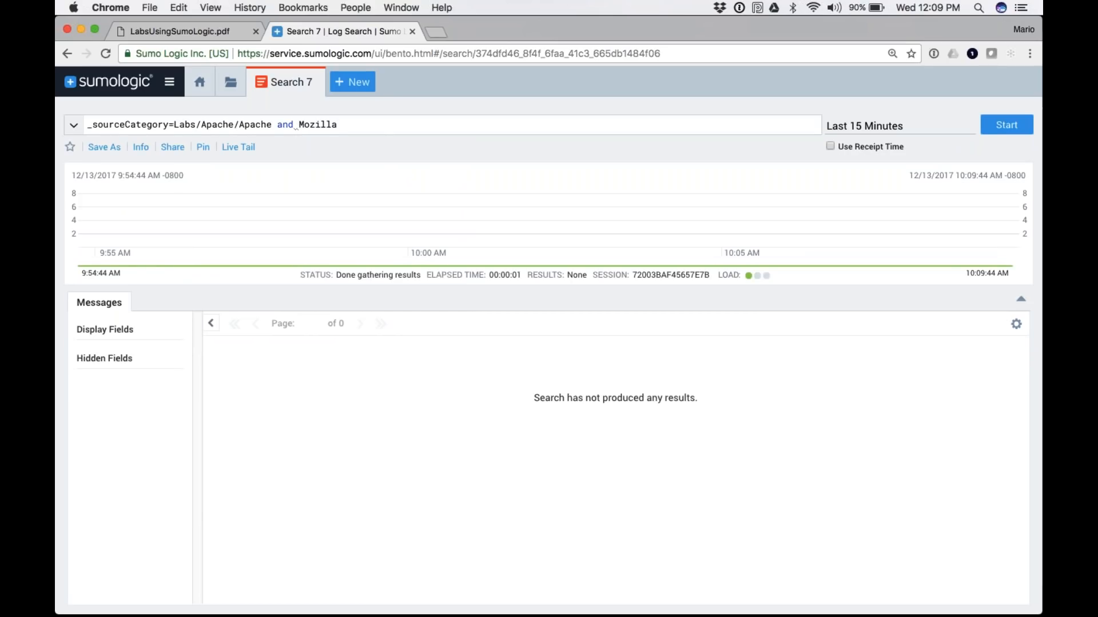
Step: Correct the source category to Labs/Apache/Access, keeping the Mozilla keyword, and rerun the search
{"action": "double_click", "coordinate": [249, 125]}
{"action": "type", "text": "Ac"}
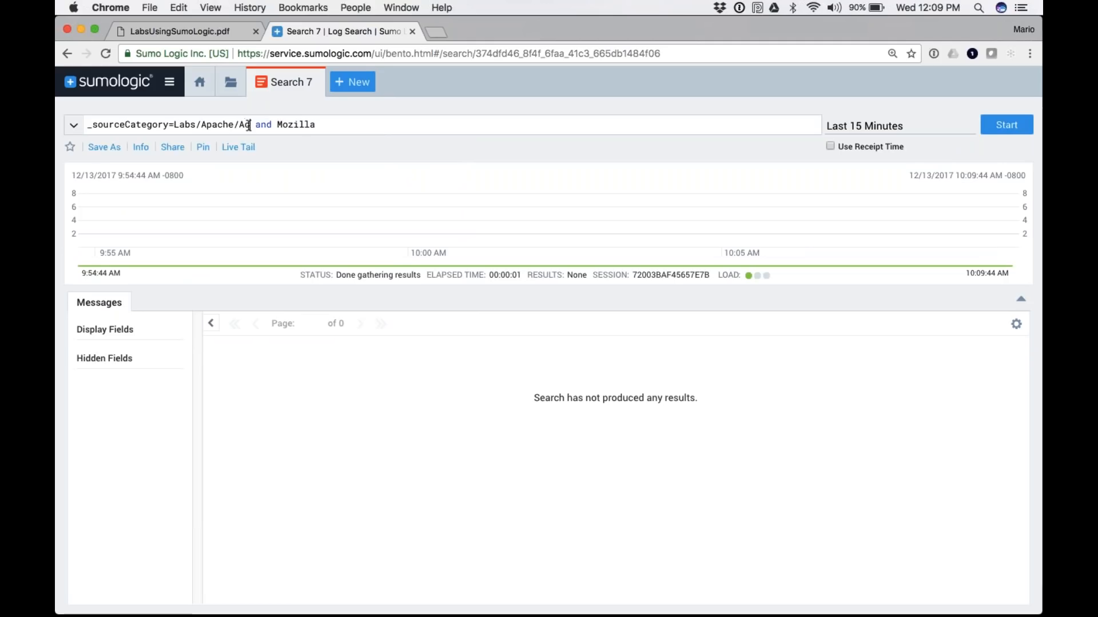
{"action": "type", "text": "cess"}
{"action": "key", "text": "Return"}
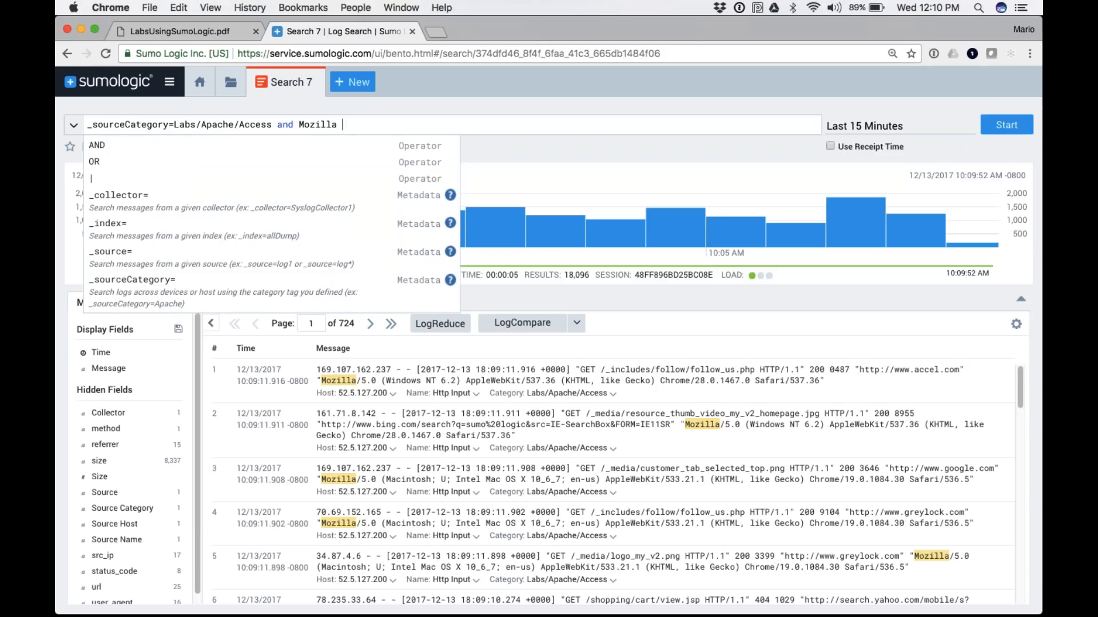
Step: Negate the keyword as !(Mozilla) in the query and run the search for messages without it
{"action": "type", "text": "!("}
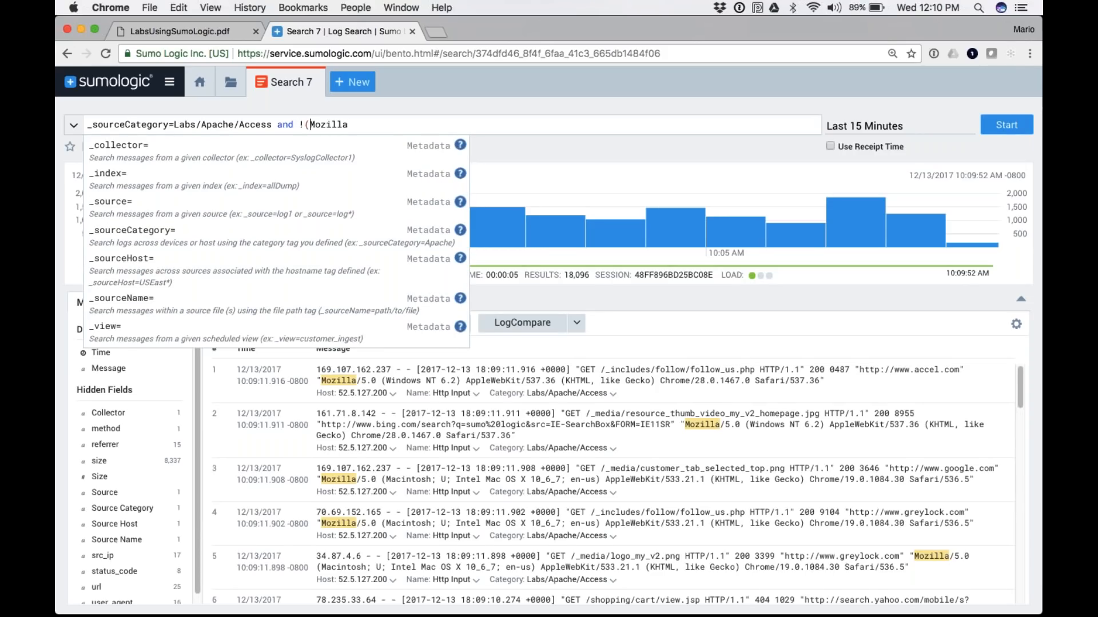
{"action": "type", "text": ")"}
{"action": "key", "text": "Return"}
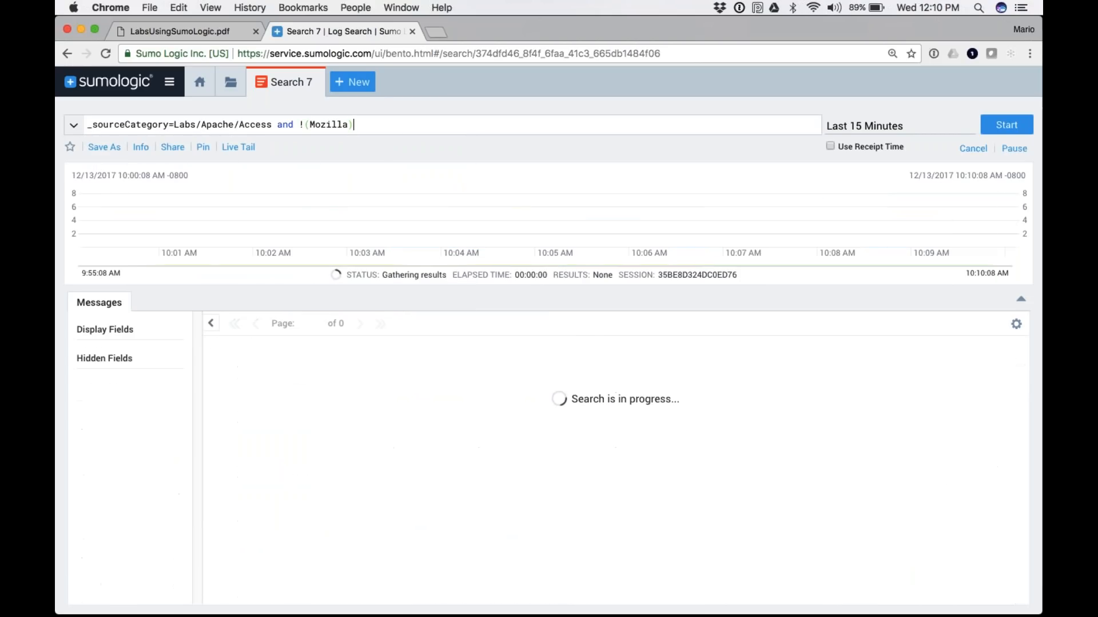
Step: Remove the exclamation mark and parentheses around Mozilla in the query
{"action": "key", "text": "BackSpace"}
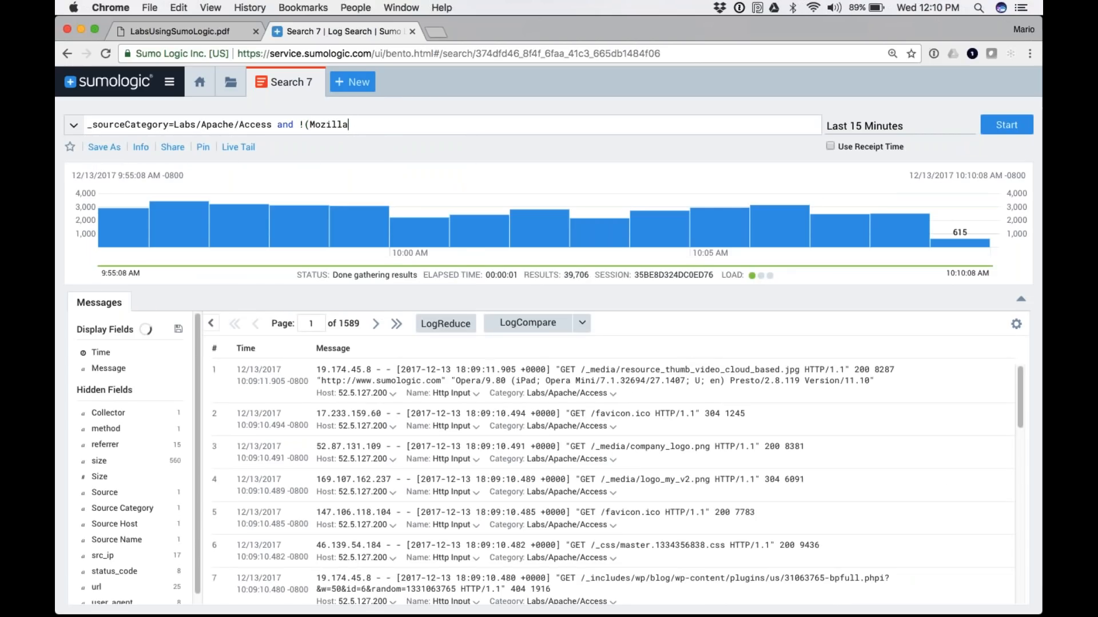
{"action": "left_click", "coordinate": [309, 125]}
{"action": "key", "text": "BackSpace"}
{"action": "key", "text": "BackSpace"}
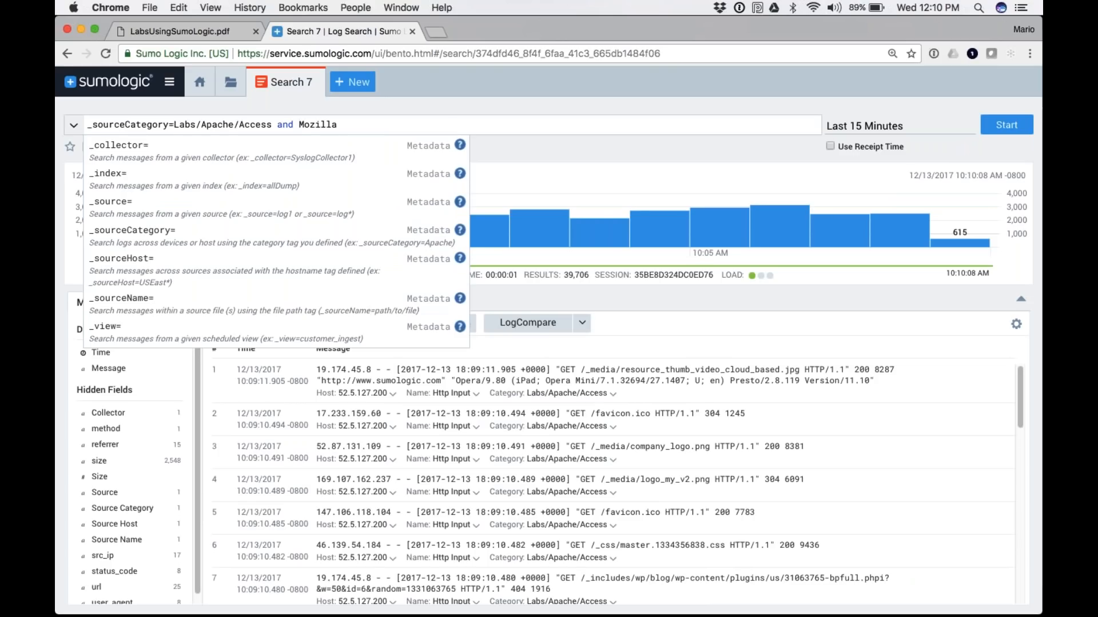
Step: Open a new Live Tail session and copy the full Search 7 query into its query field
{"action": "left_click", "coordinate": [357, 84]}
{"action": "left_click", "coordinate": [362, 184]}
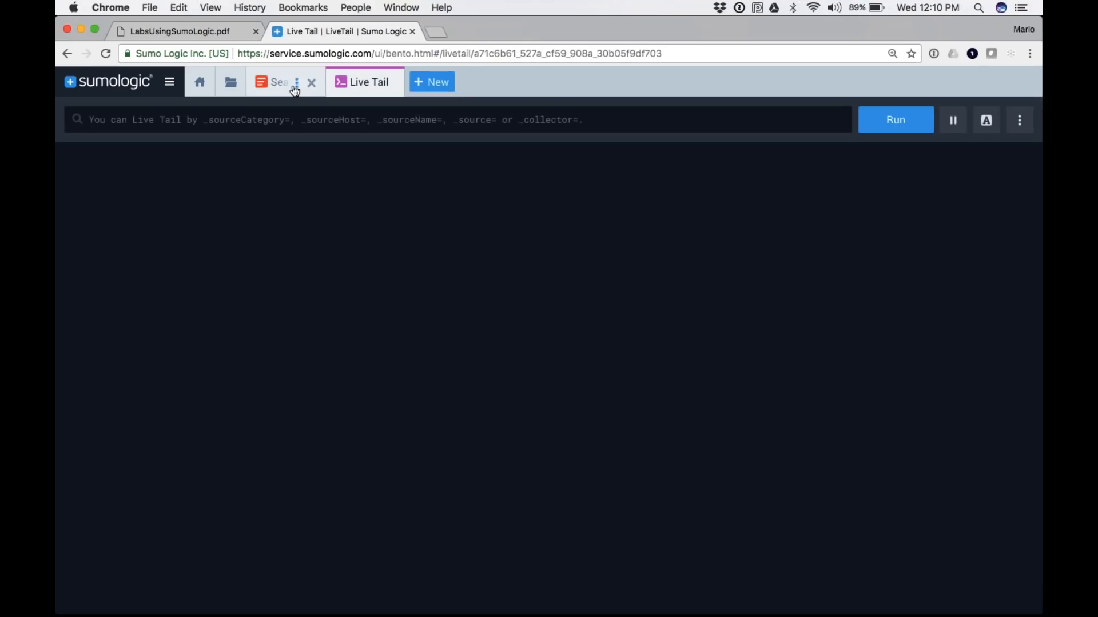
{"action": "left_click", "coordinate": [290, 89]}
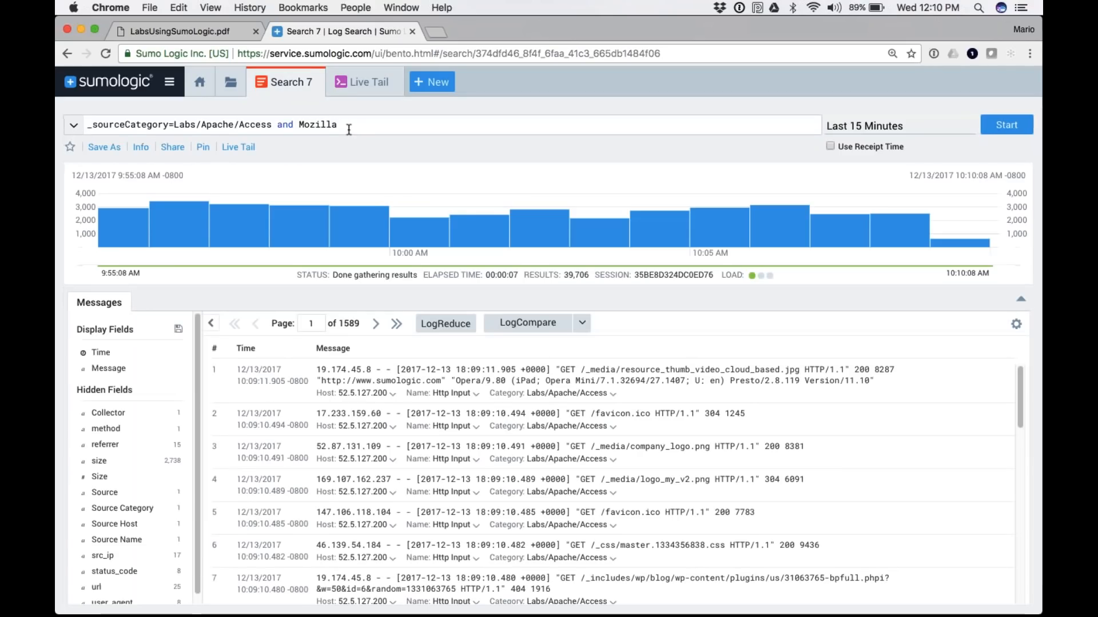
{"action": "left_click_drag", "start_coordinate": [347, 124], "coordinate": [86, 130]}
{"action": "key", "text": "super+c"}
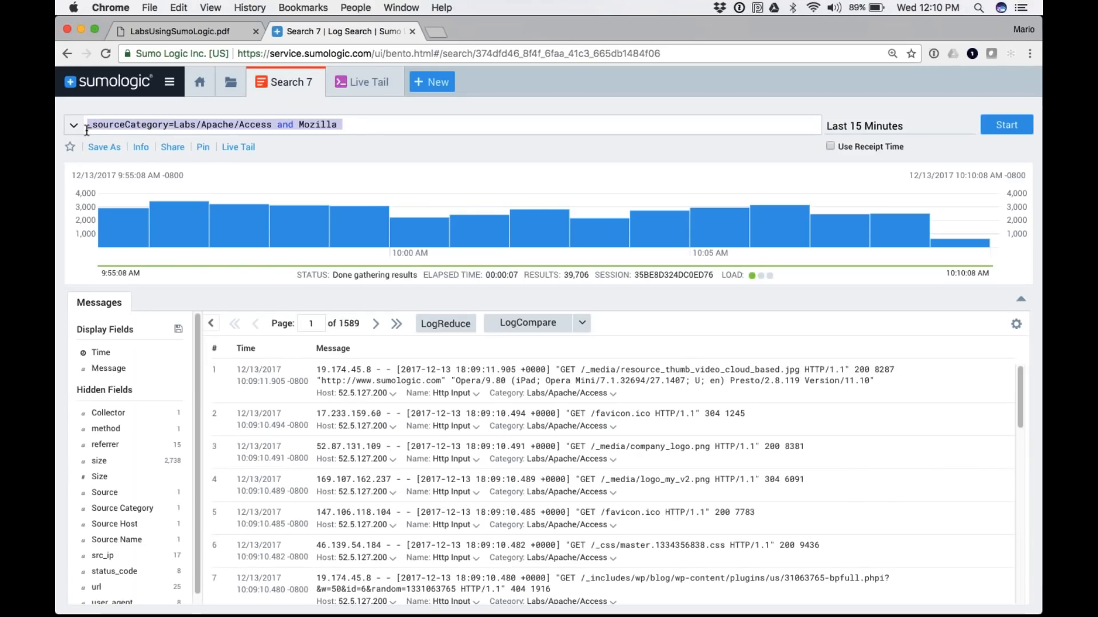
{"action": "left_click", "coordinate": [362, 82]}
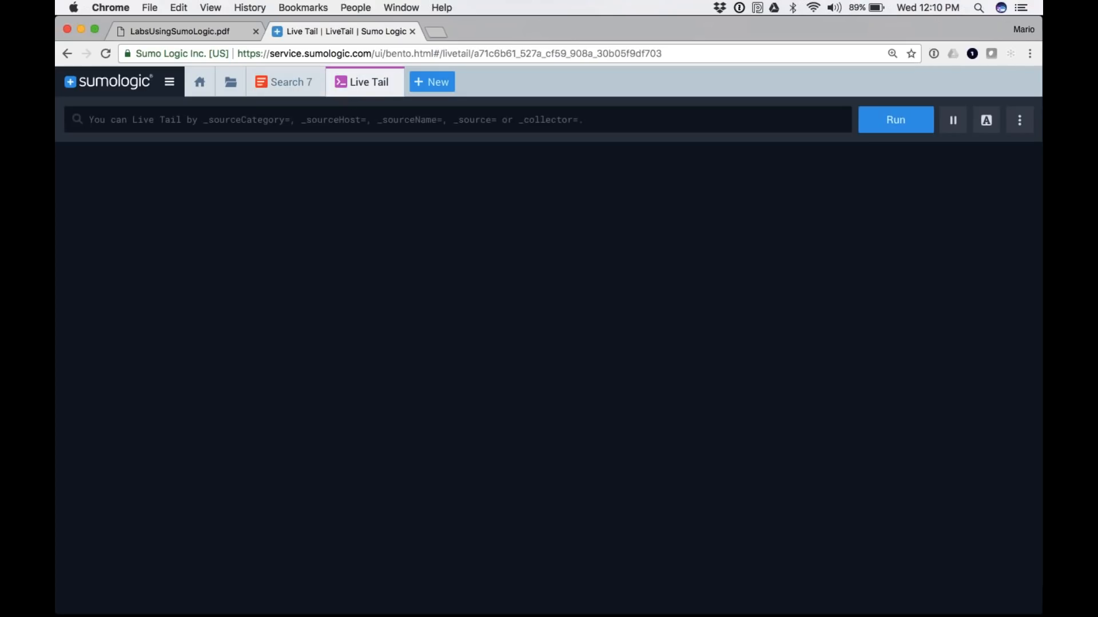
{"action": "key", "text": "super+v"}
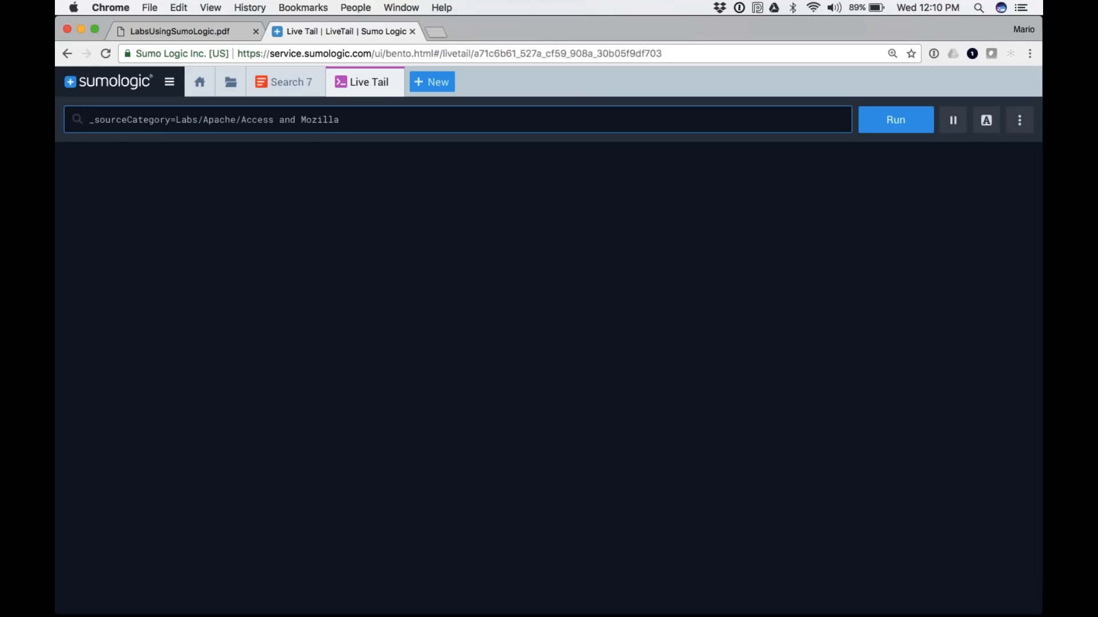
Step: Remove "and" from the Live Tail query so it reads _sourceCategory=Labs/Apache/Access Mozilla, and run it
{"action": "key", "text": "BackSpace"}
{"action": "key", "text": "BackSpace"}
{"action": "key", "text": "BackSpace"}
{"action": "key", "text": "BackSpace"}
{"action": "key", "text": "Return"}
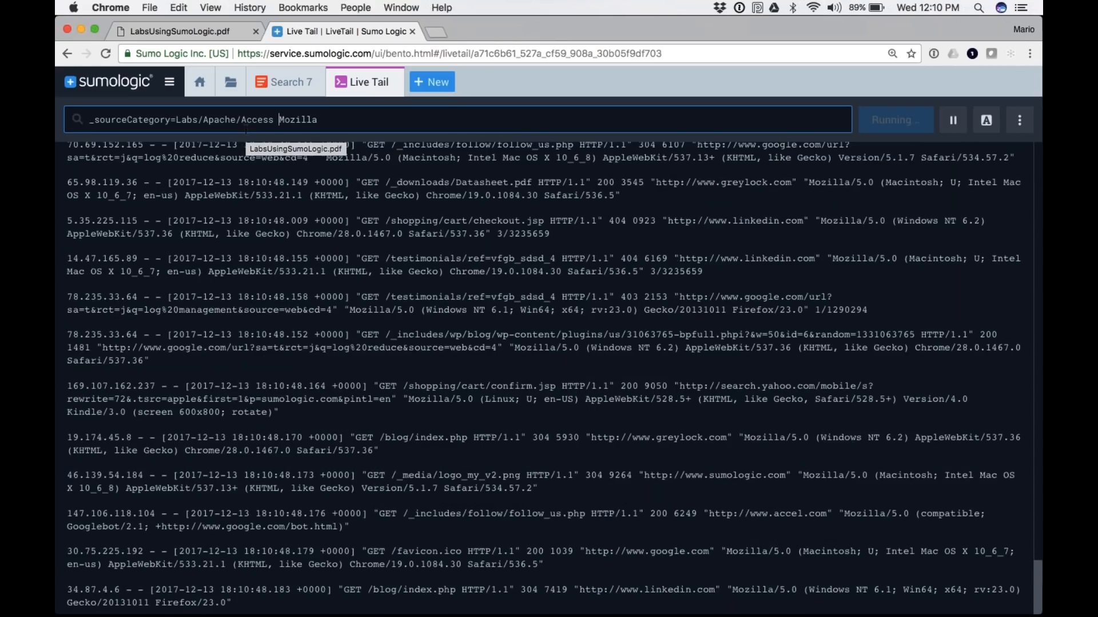
Step: Add "mozilla" as a highlighted term in the Live Tail output
{"action": "left_click", "coordinate": [986, 120]}
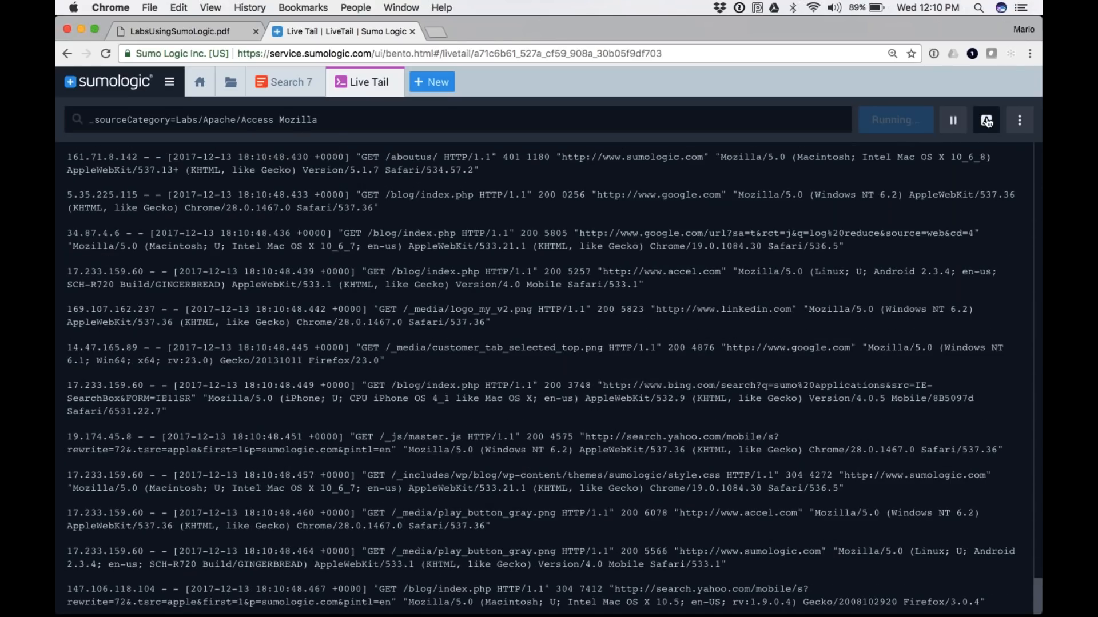
{"action": "type", "text": "mozilla"}
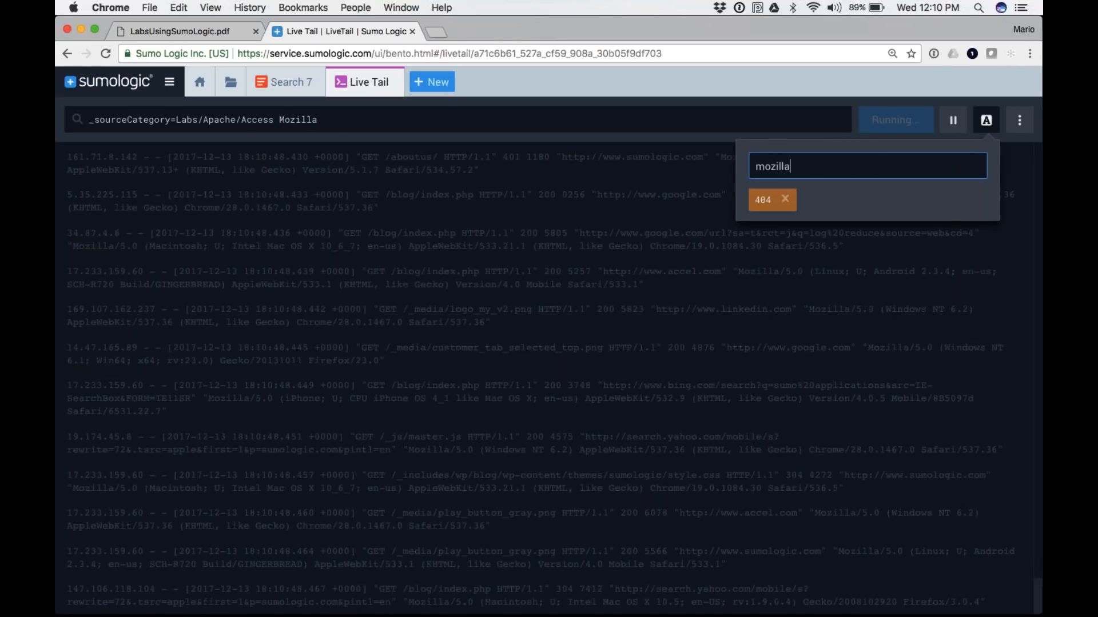
{"action": "key", "text": "Return"}
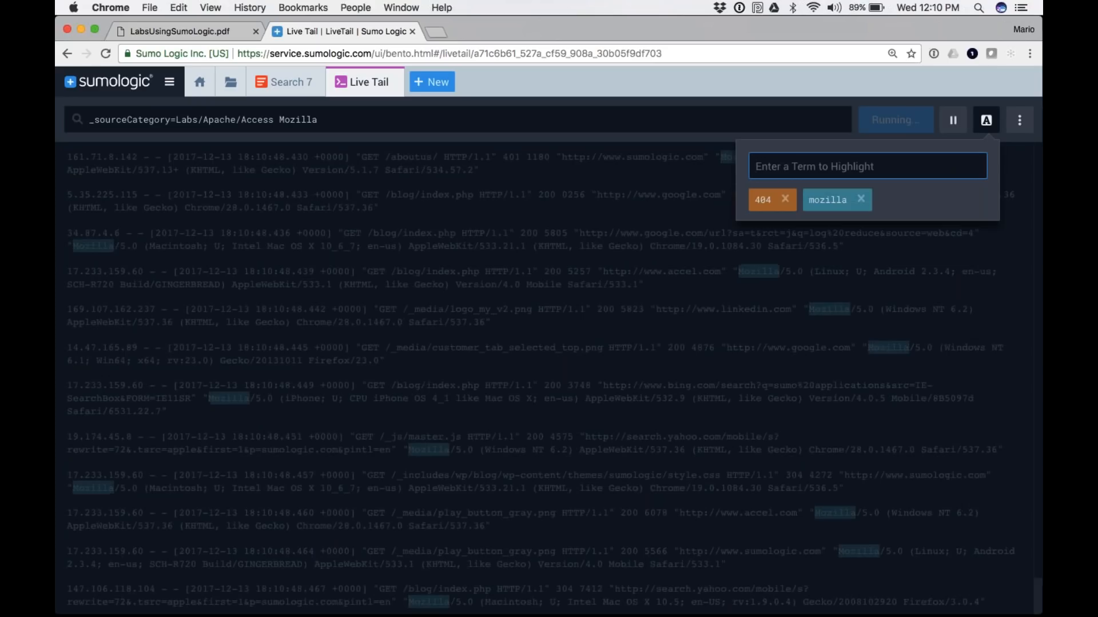
{"action": "left_click", "coordinate": [984, 121]}
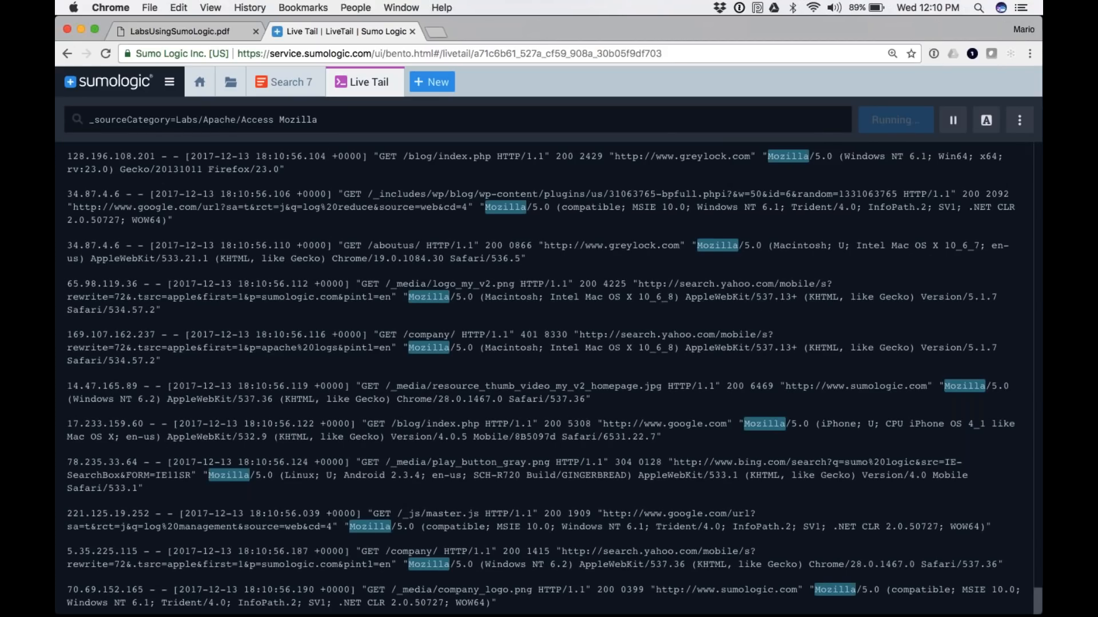
Step: Split the Live Tail view into two side-by-side panes
{"action": "left_click", "coordinate": [1019, 120]}
{"action": "left_click", "coordinate": [948, 159]}
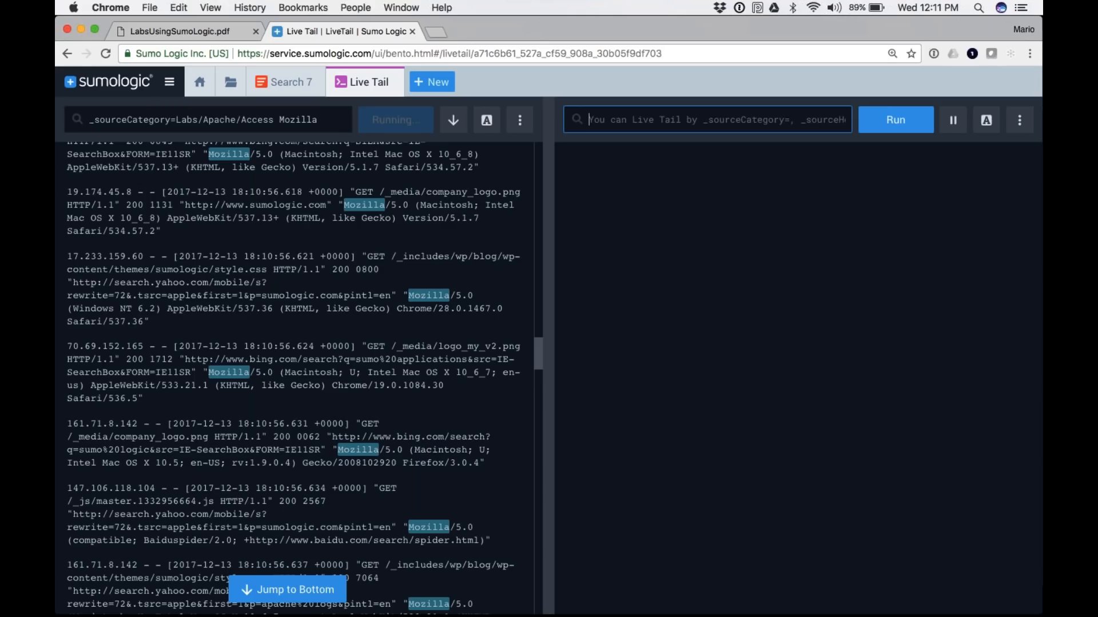
Step: Look briefly at Search 7 and close the Live Tail session
{"action": "left_click", "coordinate": [281, 88]}
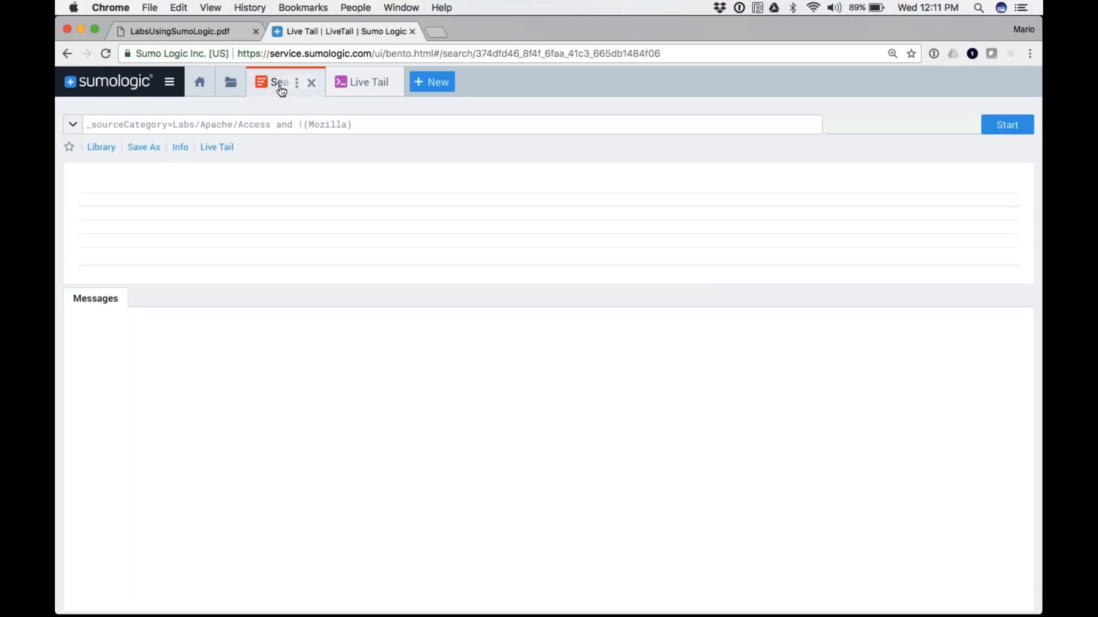
{"action": "left_click", "coordinate": [366, 86]}
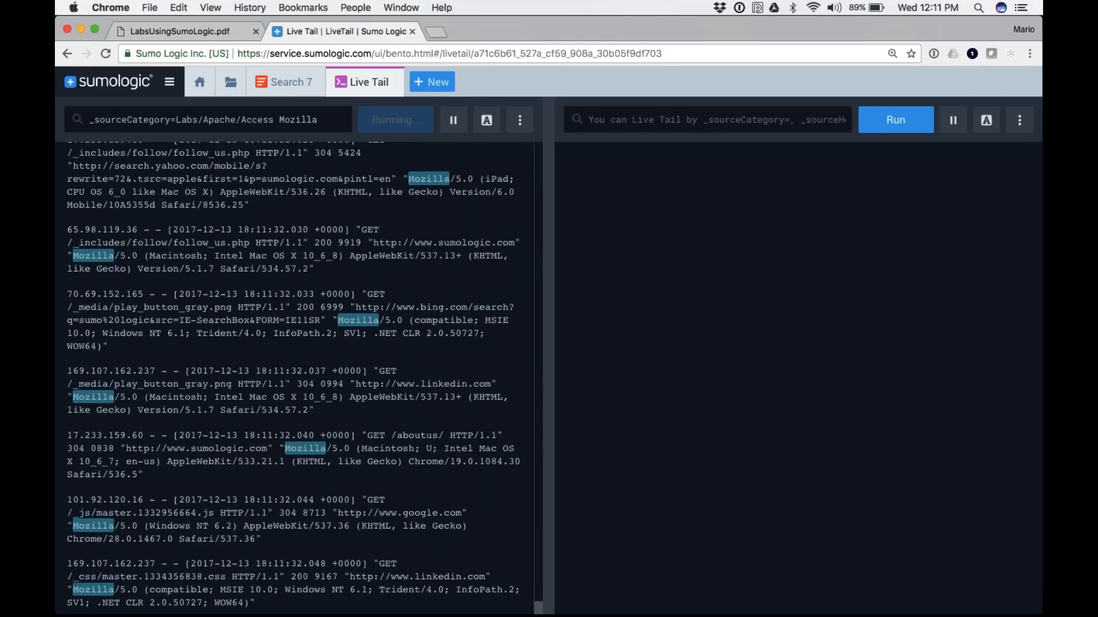
{"action": "left_click", "coordinate": [319, 87]}
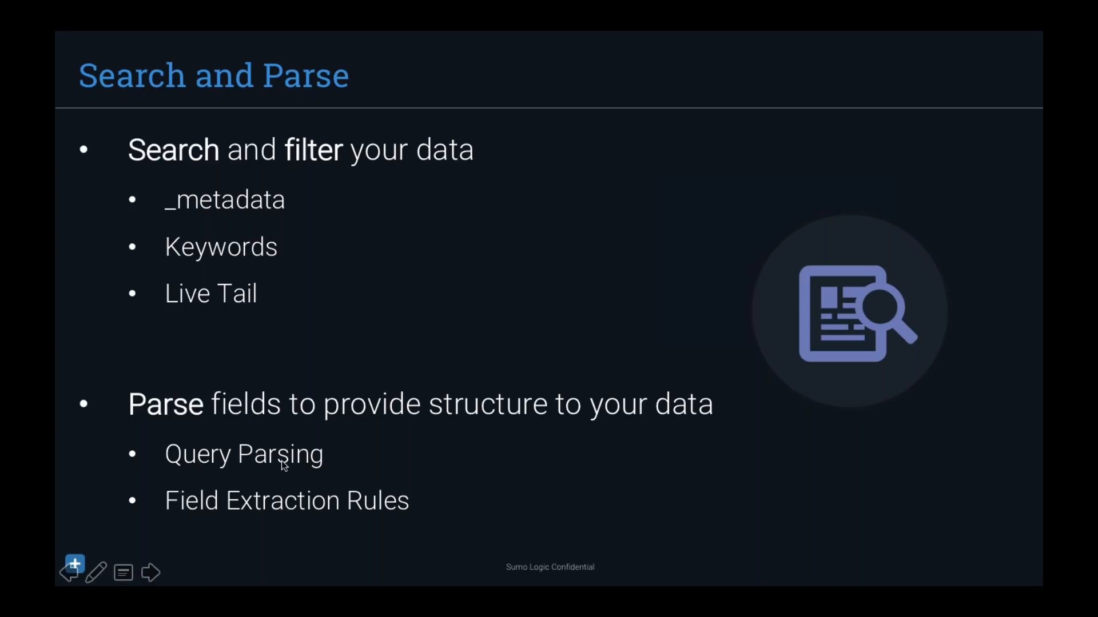
Step: Switch to Chrome's Sumo Logic search and view the options for selected text in the first message
{"action": "key", "text": "super+Tab"}
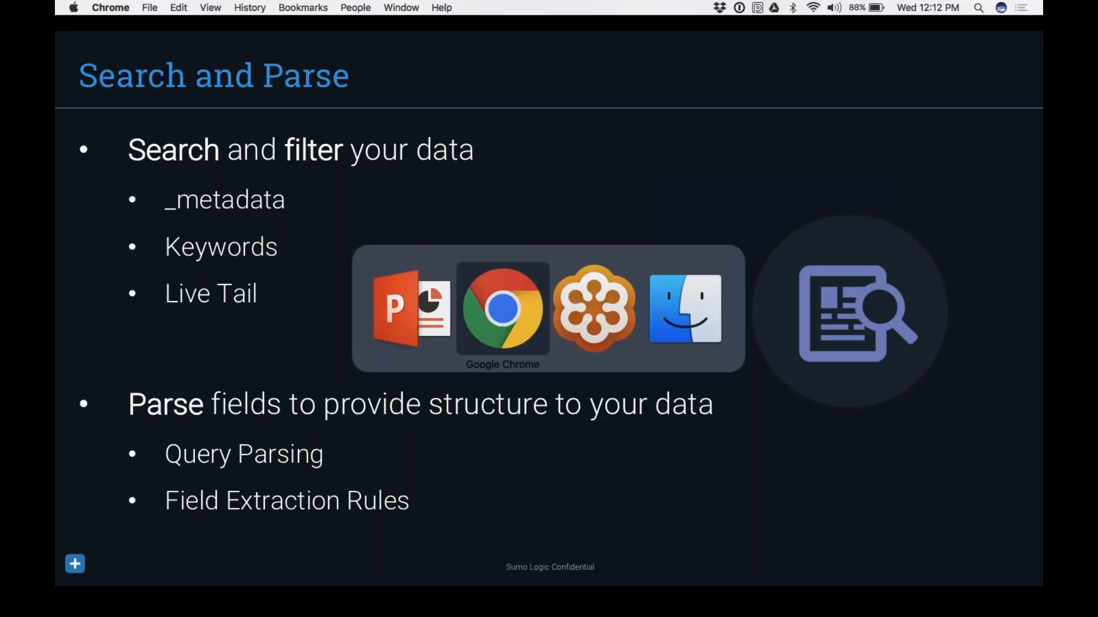
{"action": "left_click", "coordinate": [495, 169]}
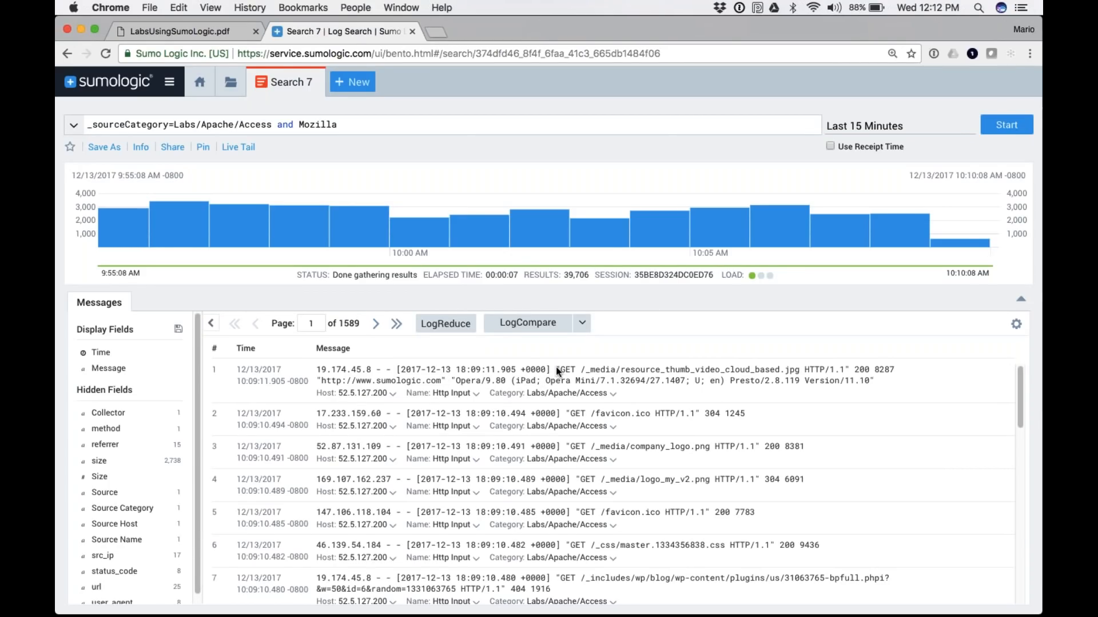
{"action": "left_click_drag", "start_coordinate": [556, 369], "coordinate": [561, 378]}
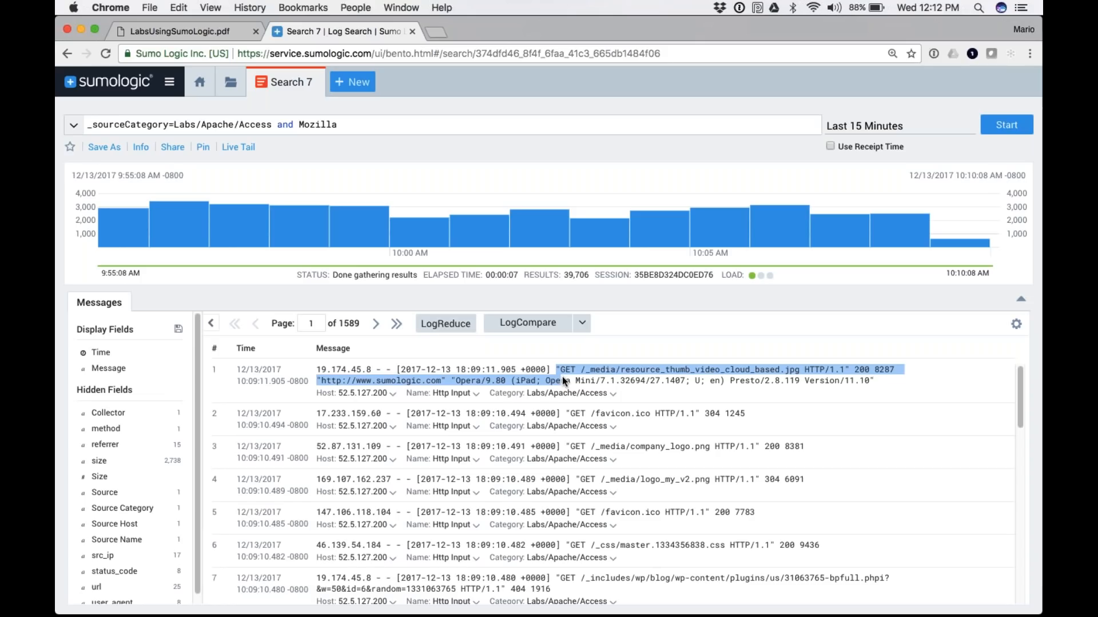
{"action": "right_click", "coordinate": [563, 378]}
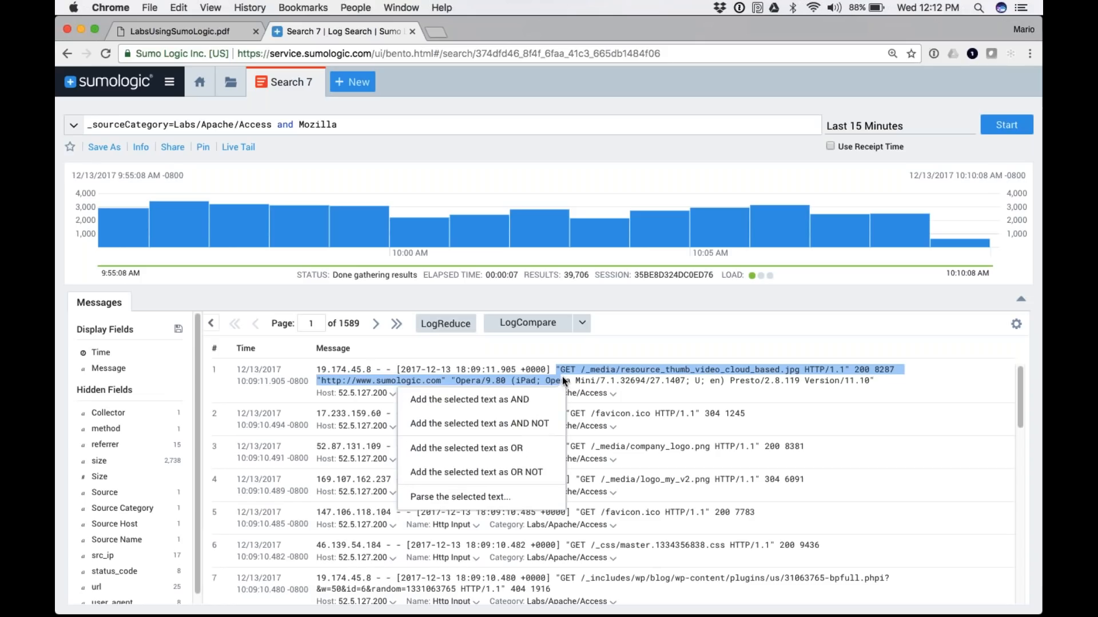
{"action": "left_click", "coordinate": [600, 385]}
Step: Open the Parse Text dialog for the first message's text, from "GET through the end of the user agent string
{"action": "scroll", "coordinate": [661, 423], "scroll_direction": "down", "scroll_amount": 4}
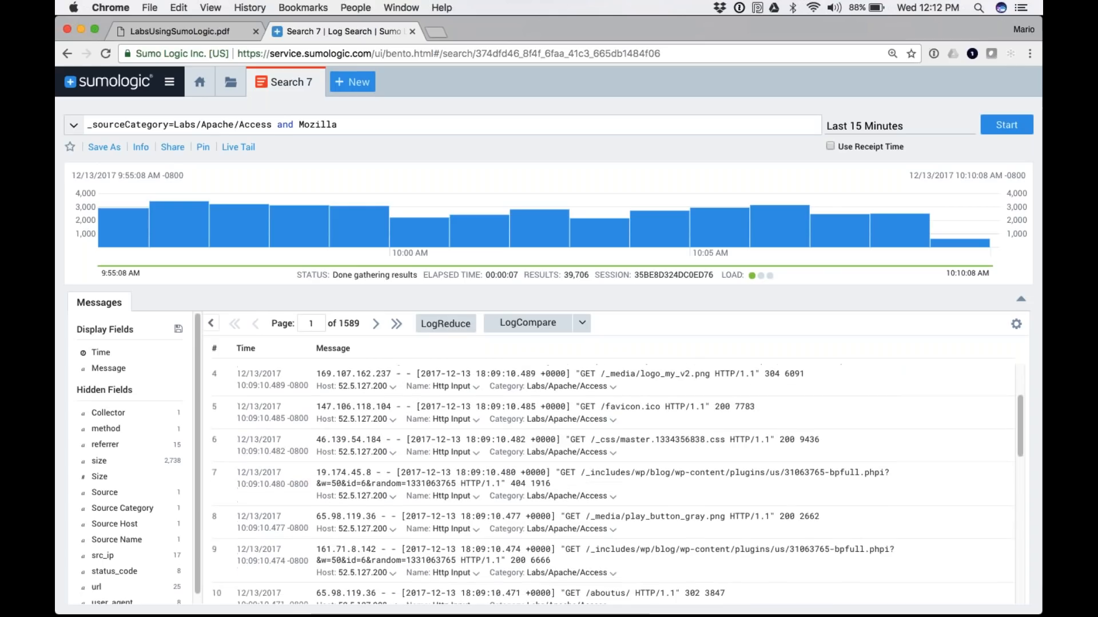
{"action": "scroll", "coordinate": [608, 486], "scroll_direction": "down", "scroll_amount": 2}
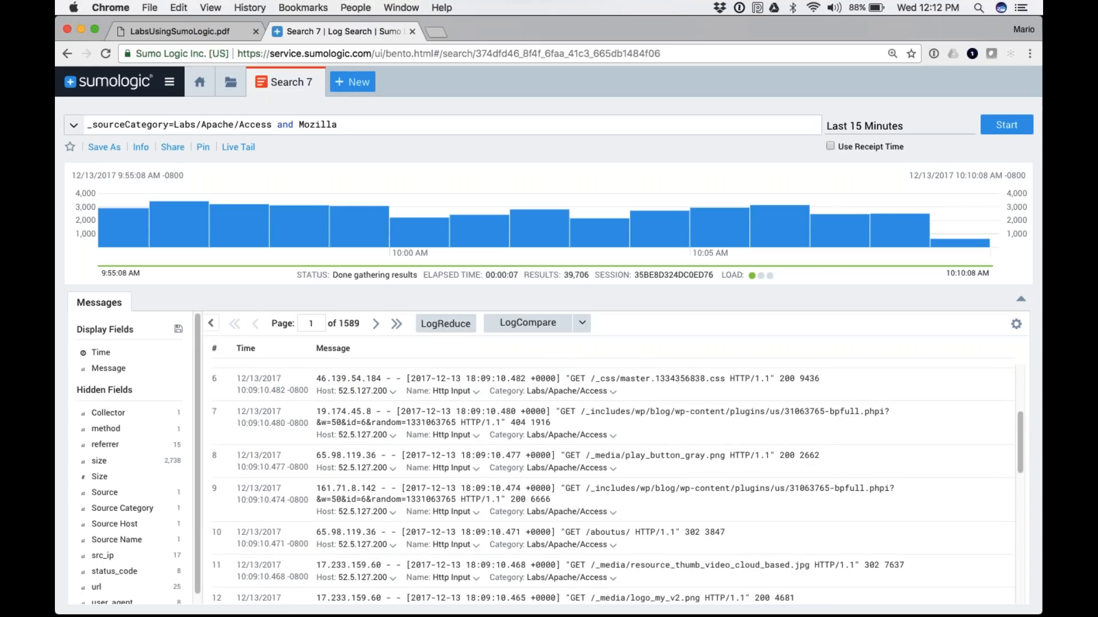
{"action": "scroll", "coordinate": [609, 486], "scroll_direction": "down", "scroll_amount": 3}
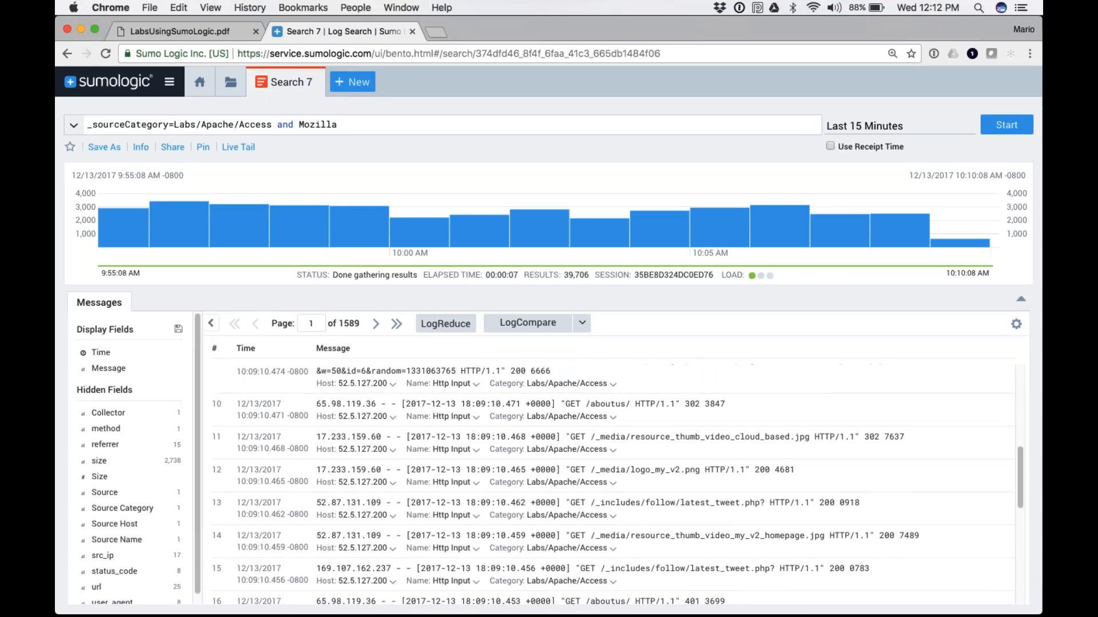
{"action": "scroll", "coordinate": [609, 486], "scroll_direction": "down", "scroll_amount": 1}
{"action": "scroll", "coordinate": [562, 446], "scroll_direction": "up", "scroll_amount": 20}
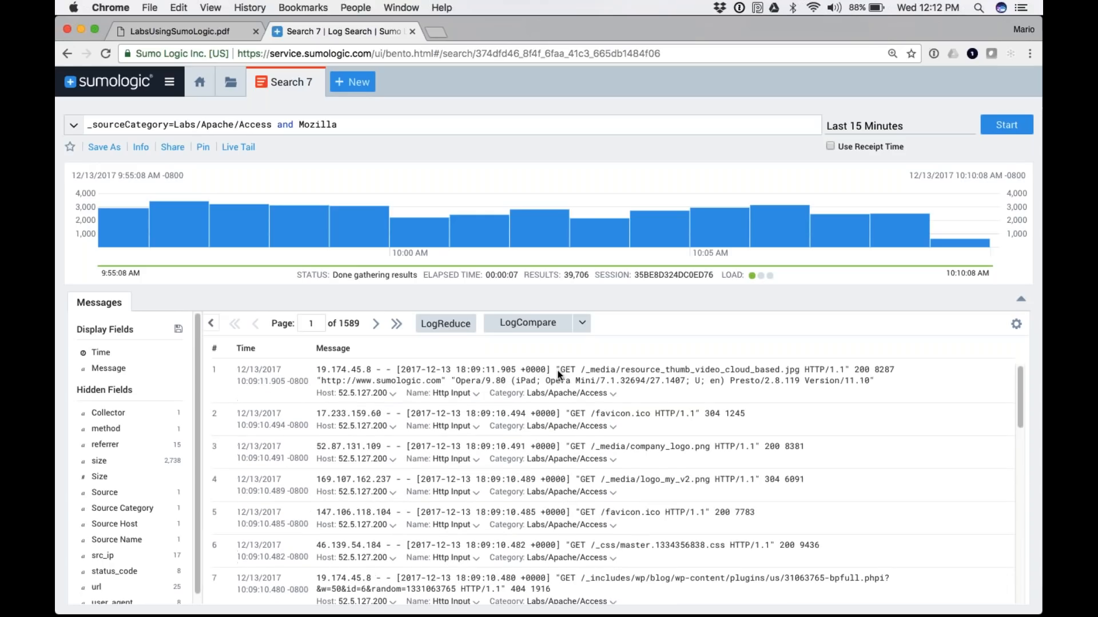
{"action": "left_click_drag", "start_coordinate": [555, 369], "coordinate": [825, 388]}
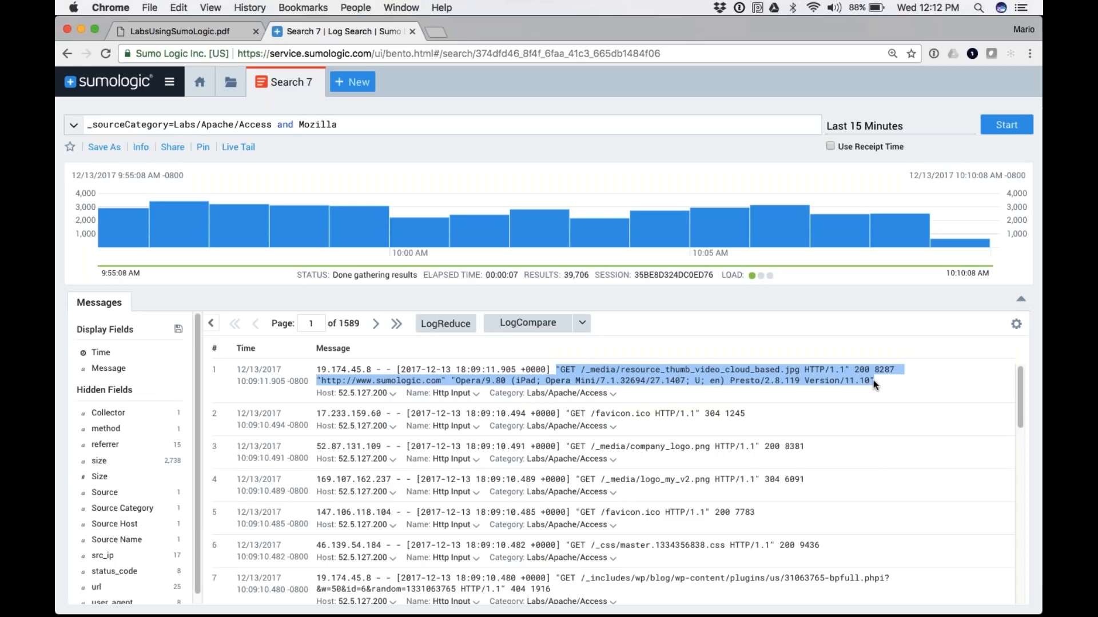
{"action": "left_click_drag", "start_coordinate": [873, 385], "coordinate": [874, 385]}
{"action": "left_click", "coordinate": [776, 503]}
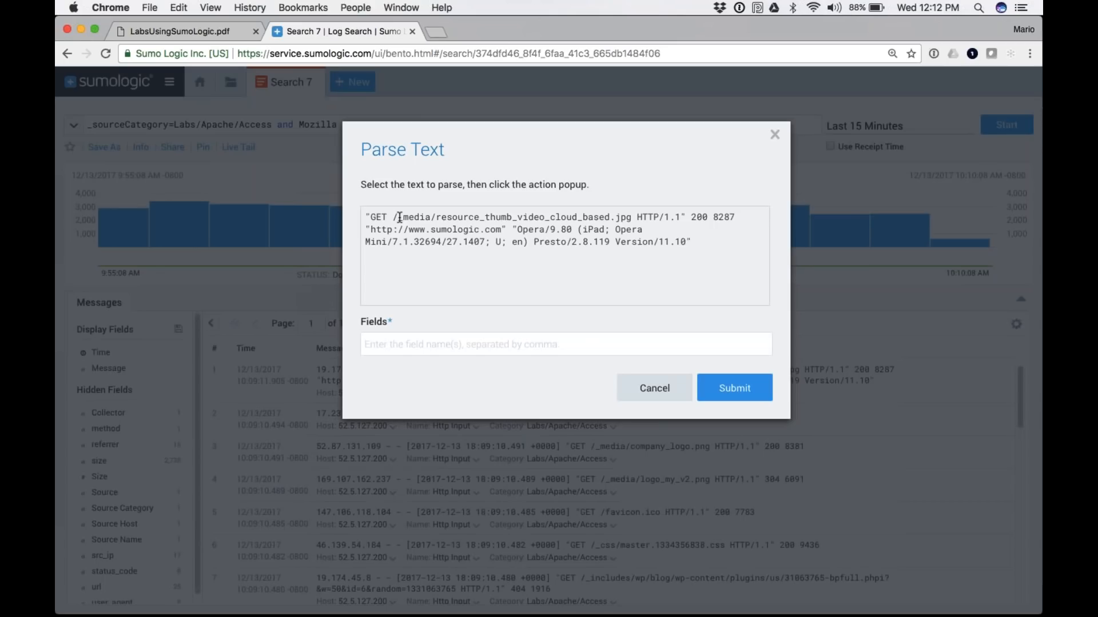
Step: Extract the path /_media/resource_thumb_video_cloud_based.jpg from the sample text and name its field url
{"action": "left_click_drag", "start_coordinate": [394, 219], "coordinate": [631, 219]}
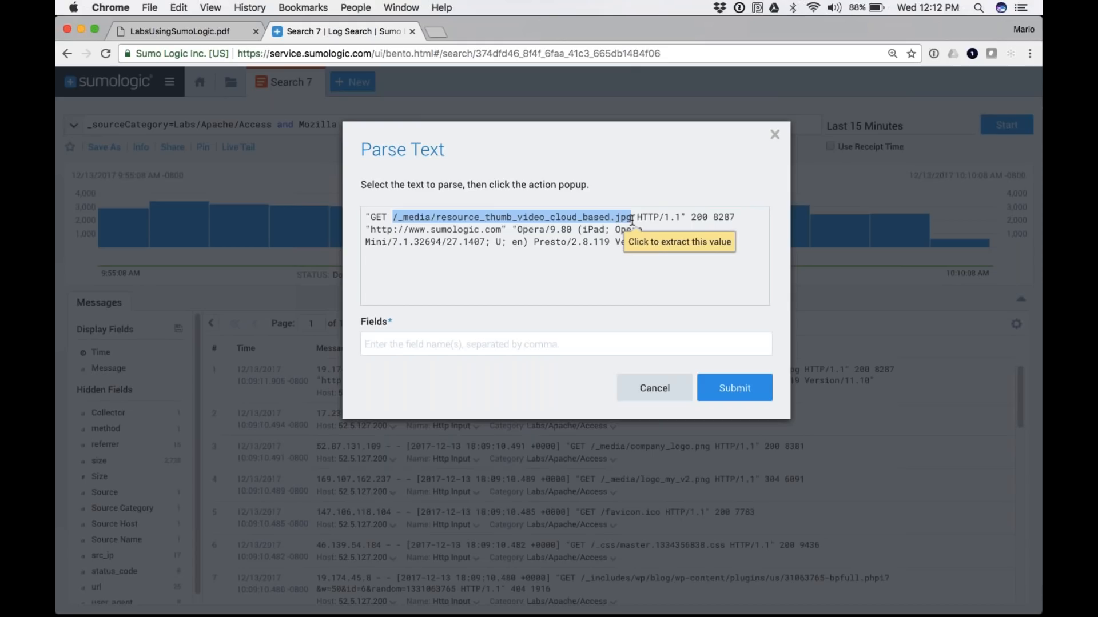
{"action": "left_click", "coordinate": [661, 248]}
{"action": "key", "text": "Tab"}
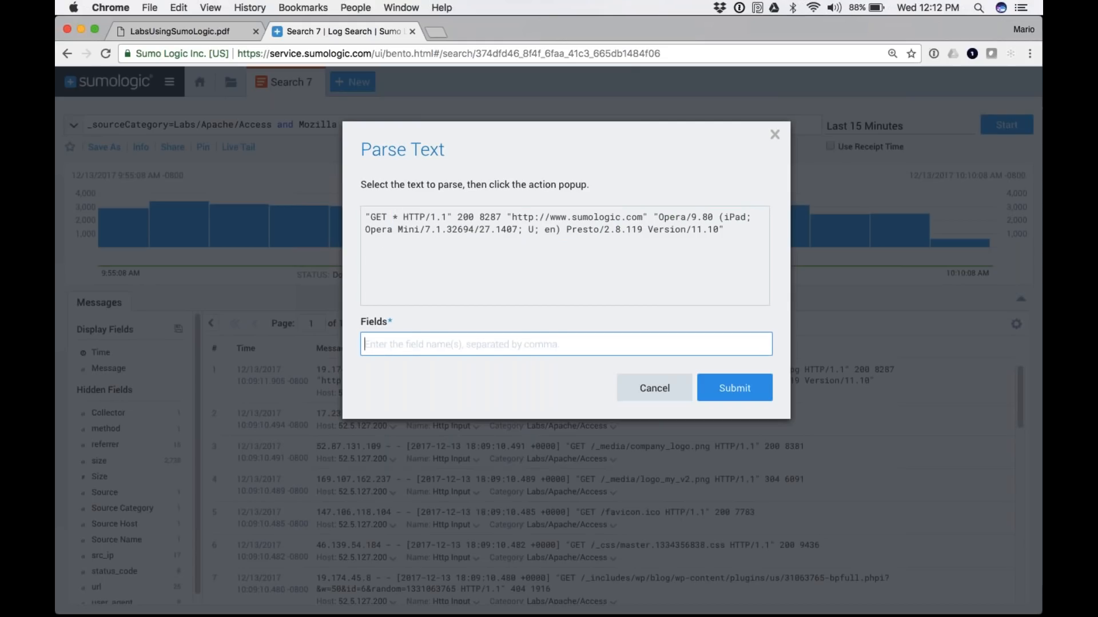
{"action": "type", "text": "url,"}
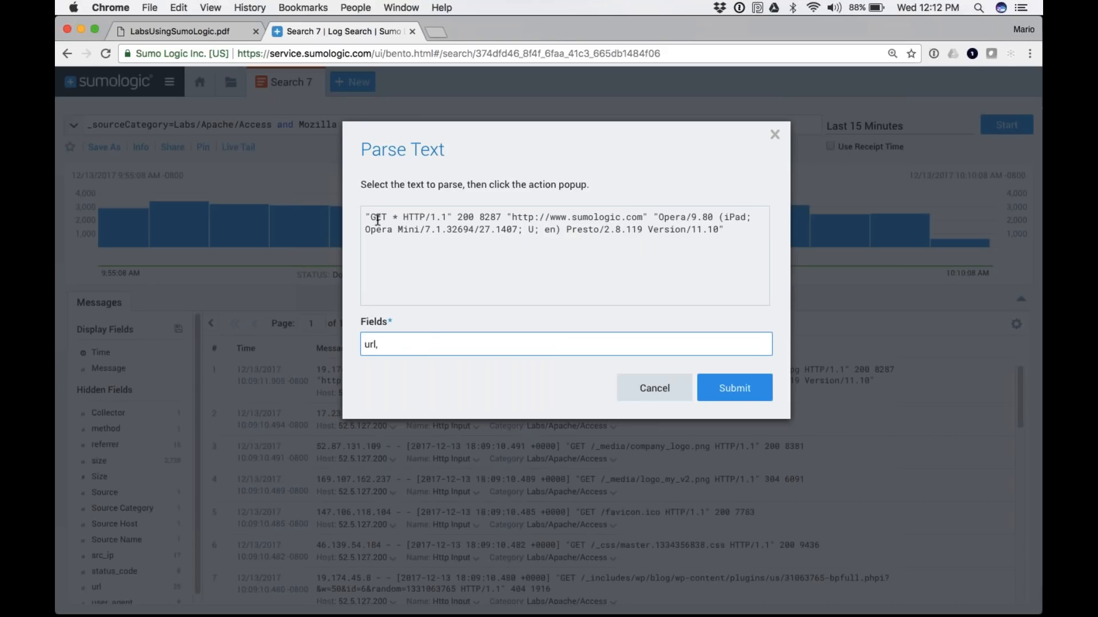
Step: Extract the value 200 from the sample text and add status_code as its field name
{"action": "double_click", "coordinate": [466, 217]}
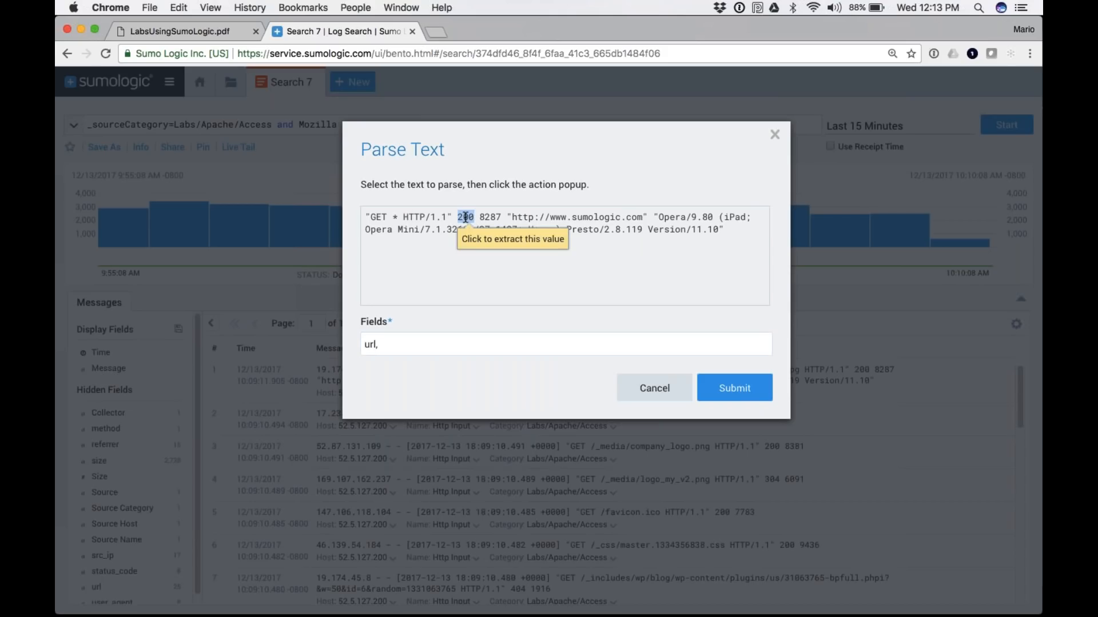
{"action": "left_click", "coordinate": [496, 245]}
{"action": "type", "text": "s"}
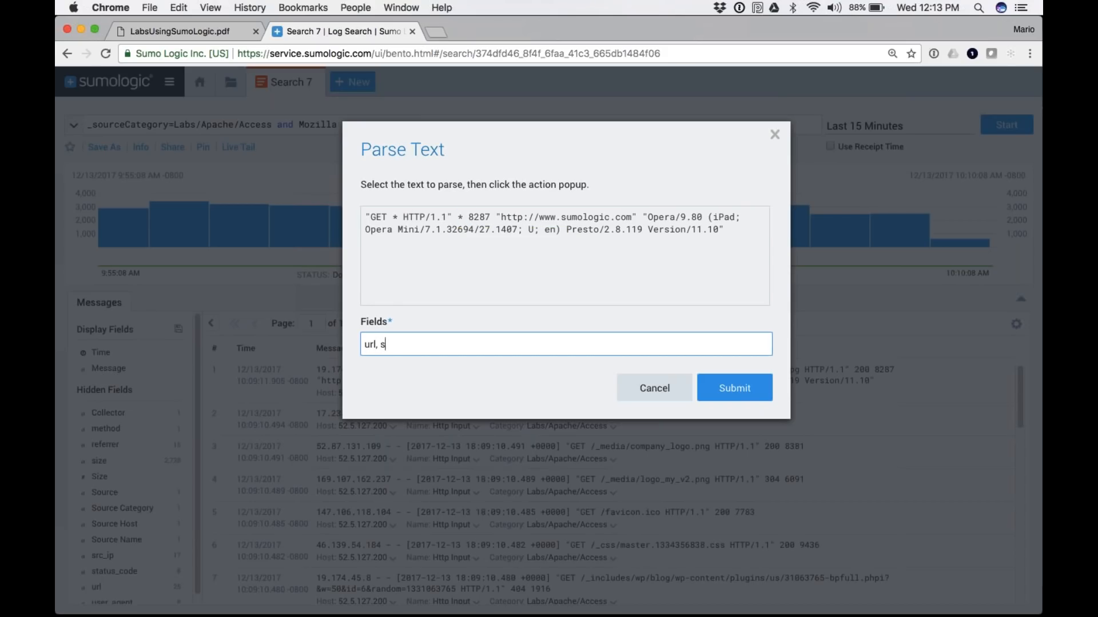
{"action": "type", "text": "tatus_code,"}
{"action": "left_click", "coordinate": [476, 218]}
{"action": "double_click", "coordinate": [476, 218]}
{"action": "left_click", "coordinate": [490, 238]}
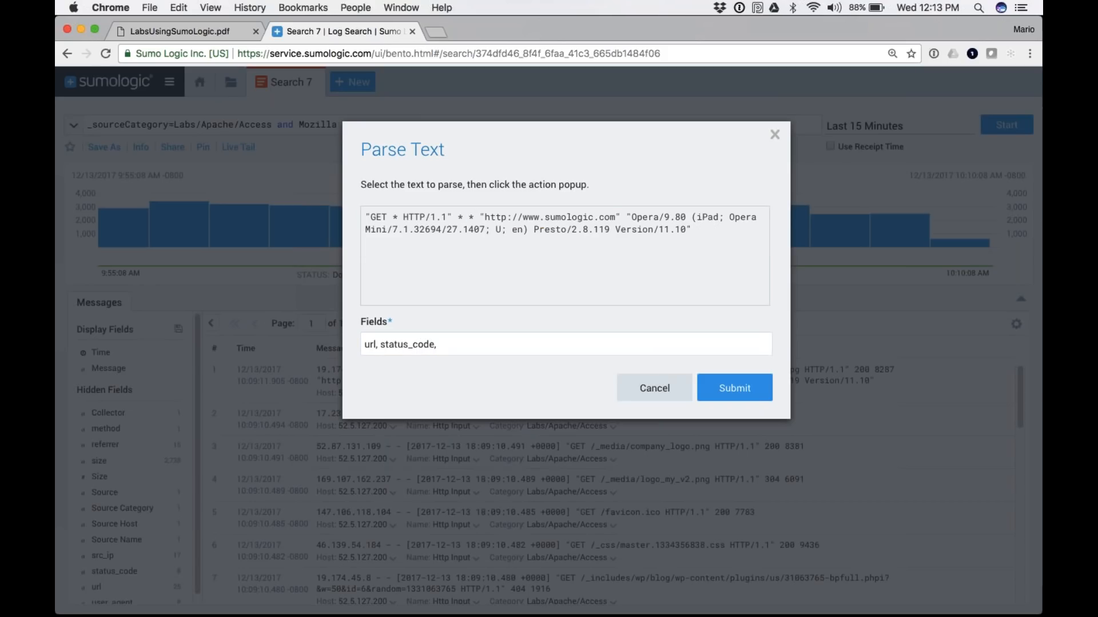
{"action": "left_click_drag", "start_coordinate": [485, 215], "coordinate": [617, 215]}
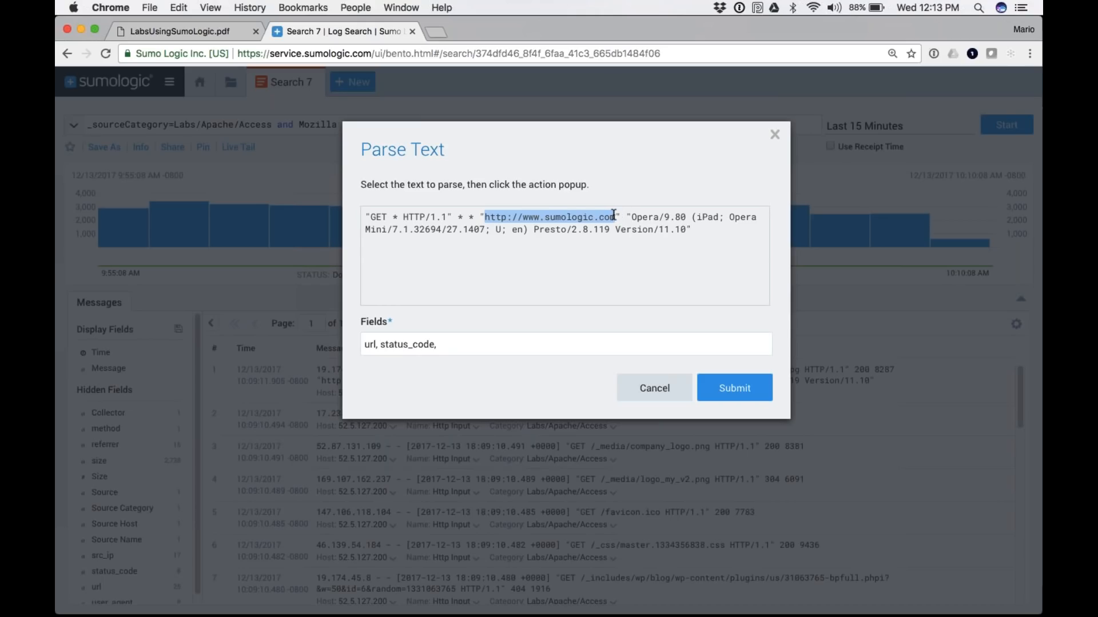
{"action": "left_click", "coordinate": [634, 236]}
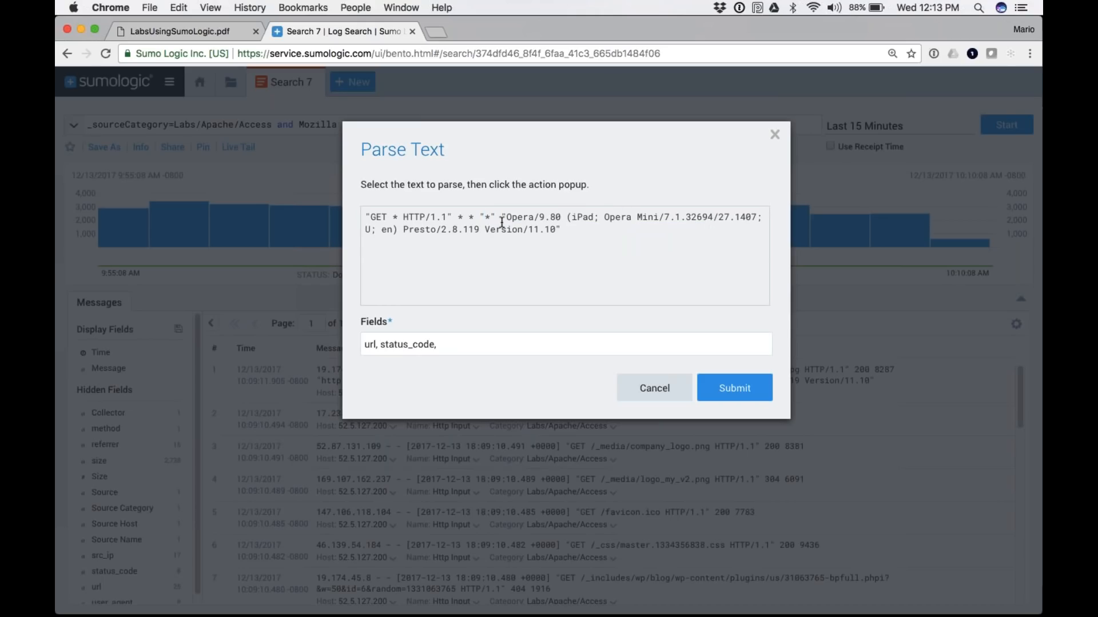
{"action": "left_click_drag", "start_coordinate": [507, 217], "coordinate": [555, 226]}
{"action": "left_click", "coordinate": [557, 247]}
Step: Add the field names size, referrer, user_agent and submit the parse expression to the query
{"action": "left_click", "coordinate": [467, 345]}
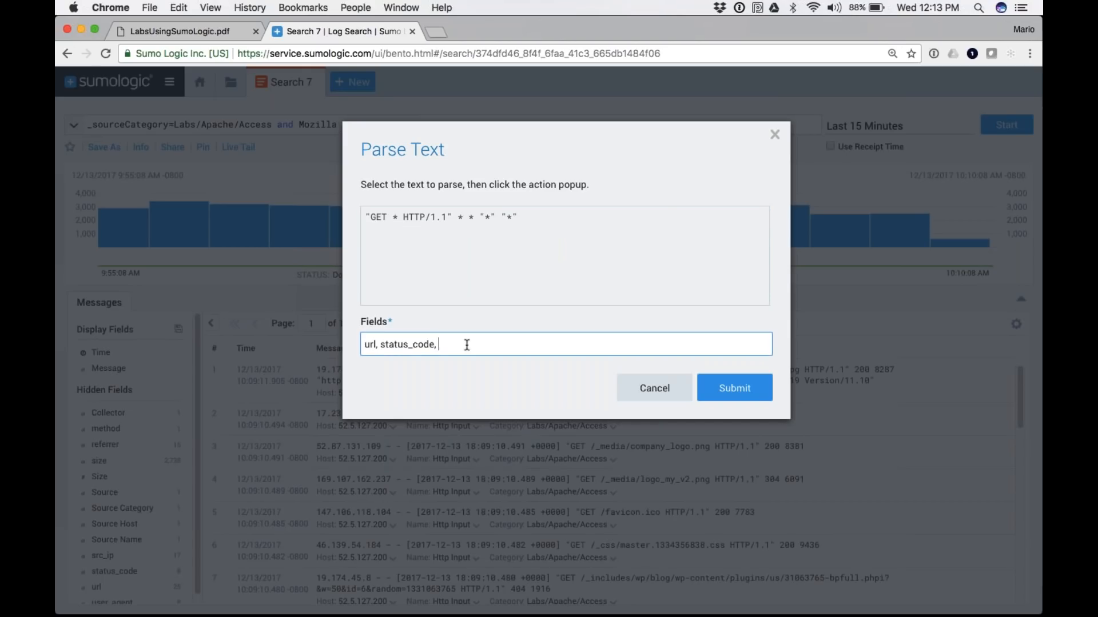
{"action": "type", "text": "size, referrer, user_agent"}
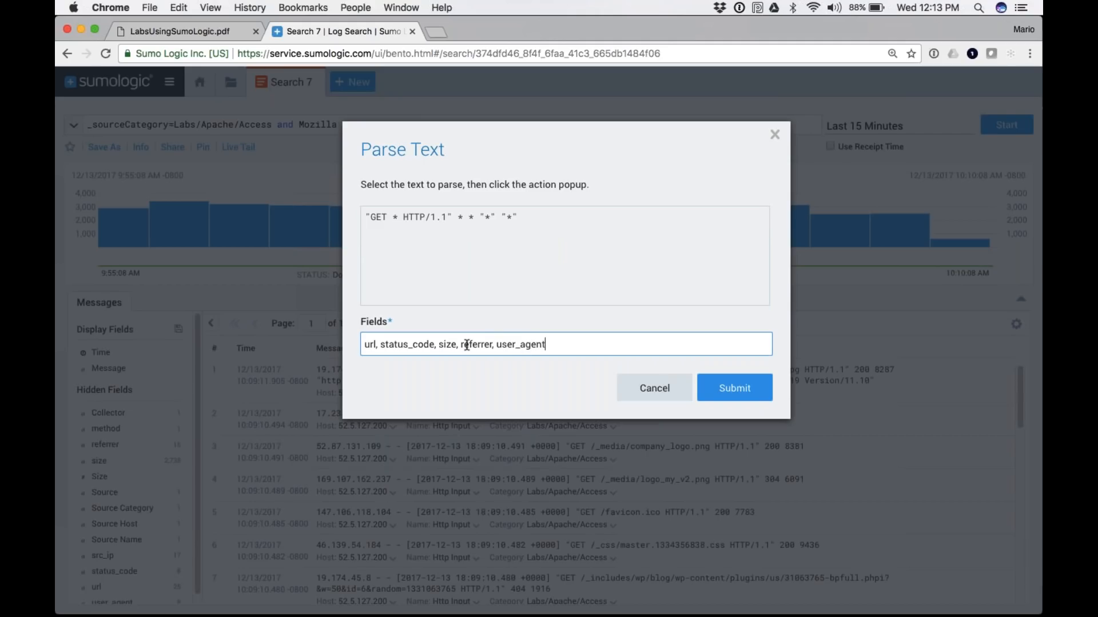
{"action": "left_click", "coordinate": [734, 392]}
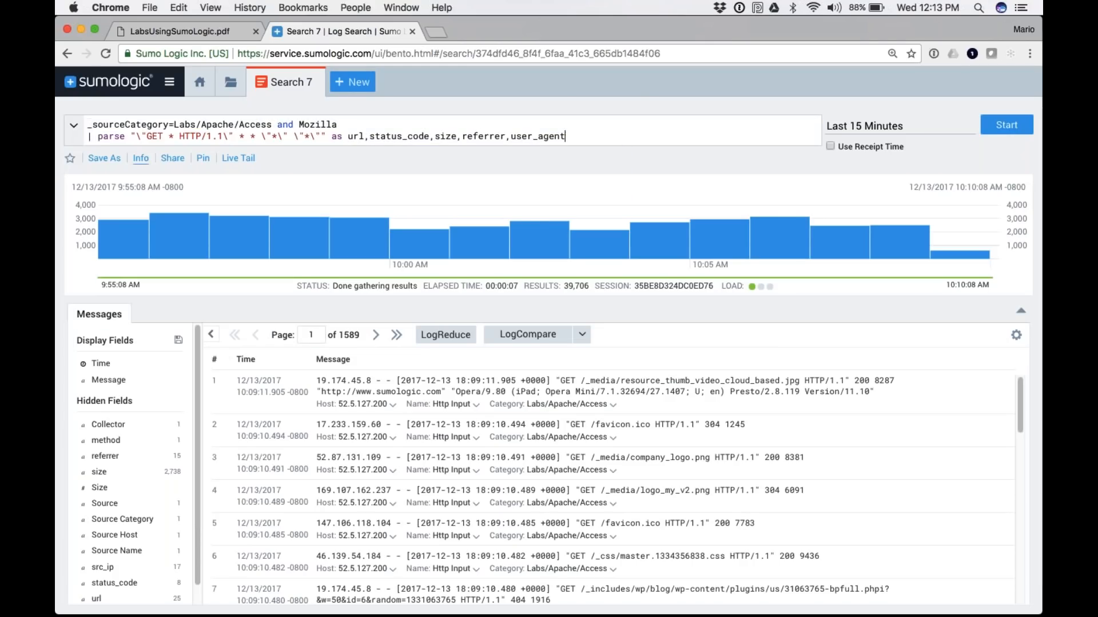
Step: Run the query with the new parse line and review the parsed field columns in the messages
{"action": "left_click_drag", "start_coordinate": [566, 136], "coordinate": [81, 135]}
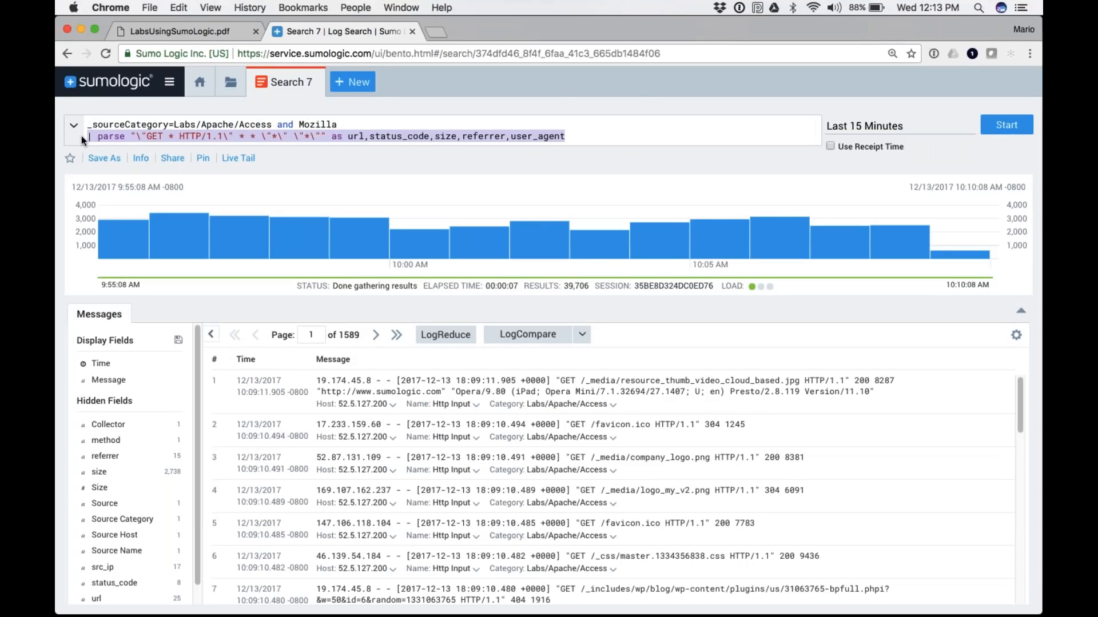
{"action": "key", "text": "Right"}
{"action": "key", "text": "Return"}
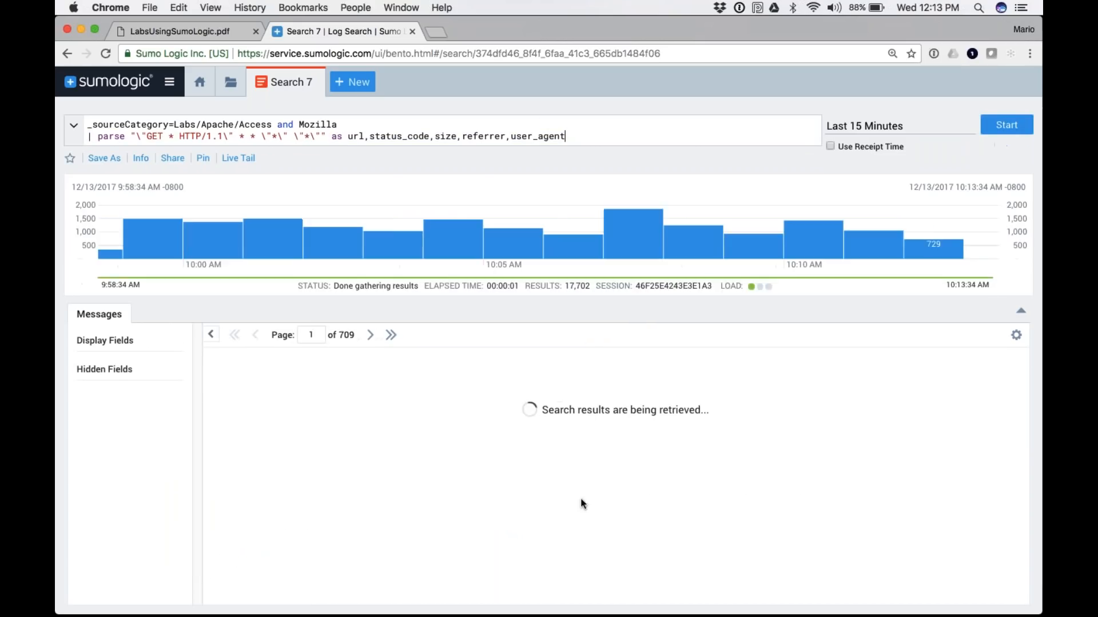
{"action": "scroll", "coordinate": [582, 503], "scroll_direction": "right", "scroll_amount": 4}
{"action": "scroll", "coordinate": [577, 472], "scroll_direction": "right", "scroll_amount": 2}
{"action": "scroll", "coordinate": [611, 480], "scroll_direction": "right", "scroll_amount": 4}
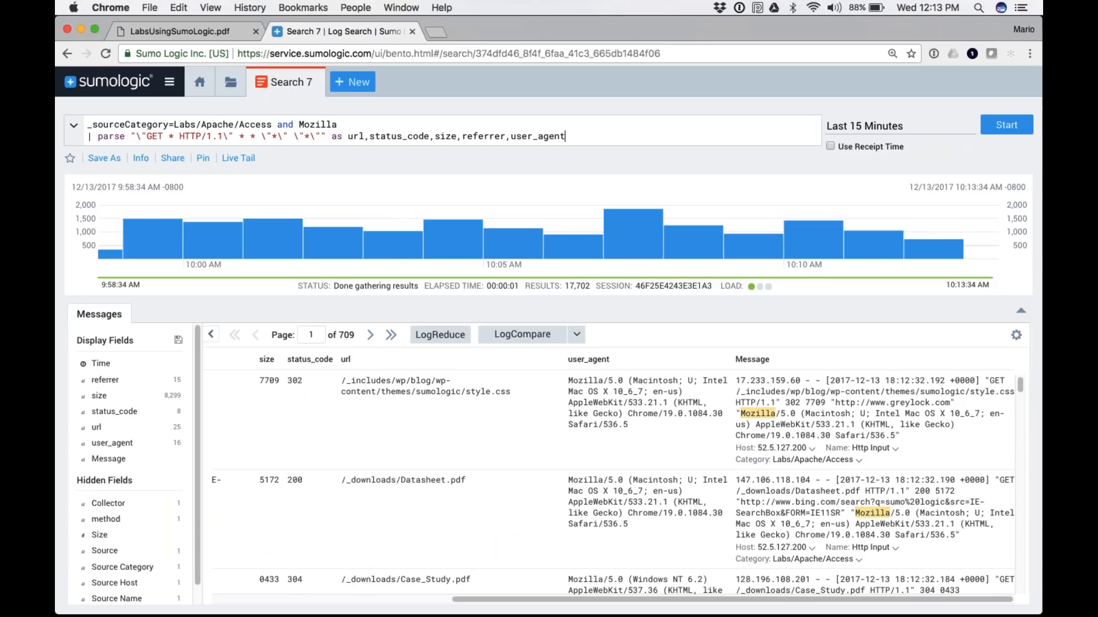
{"action": "scroll", "coordinate": [630, 395], "scroll_direction": "left", "scroll_amount": 3}
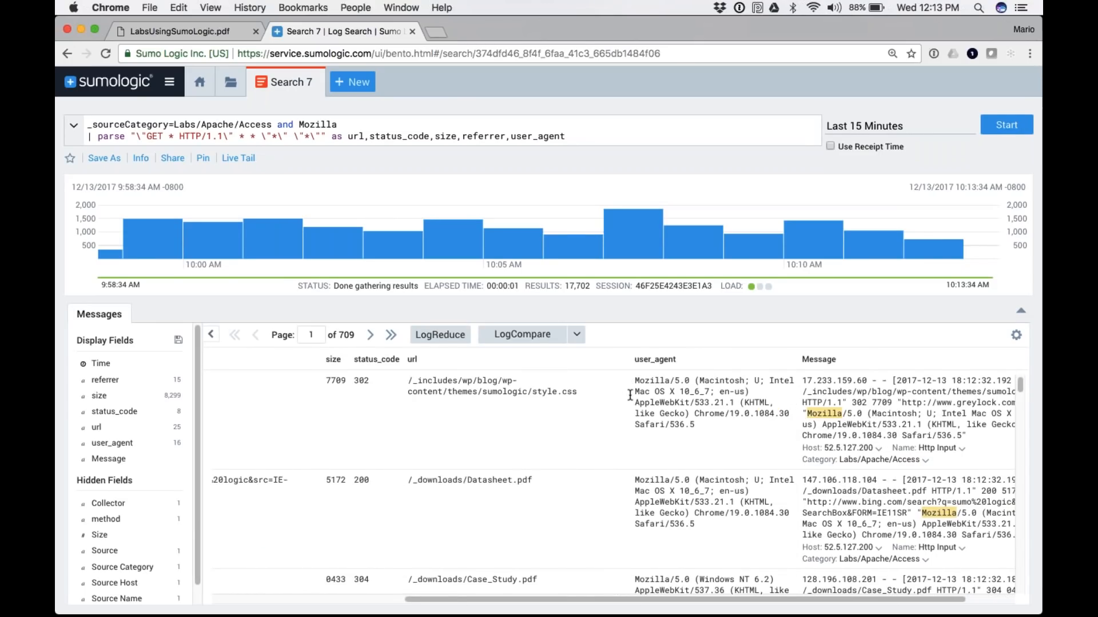
{"action": "scroll", "coordinate": [629, 395], "scroll_direction": "left", "scroll_amount": 5}
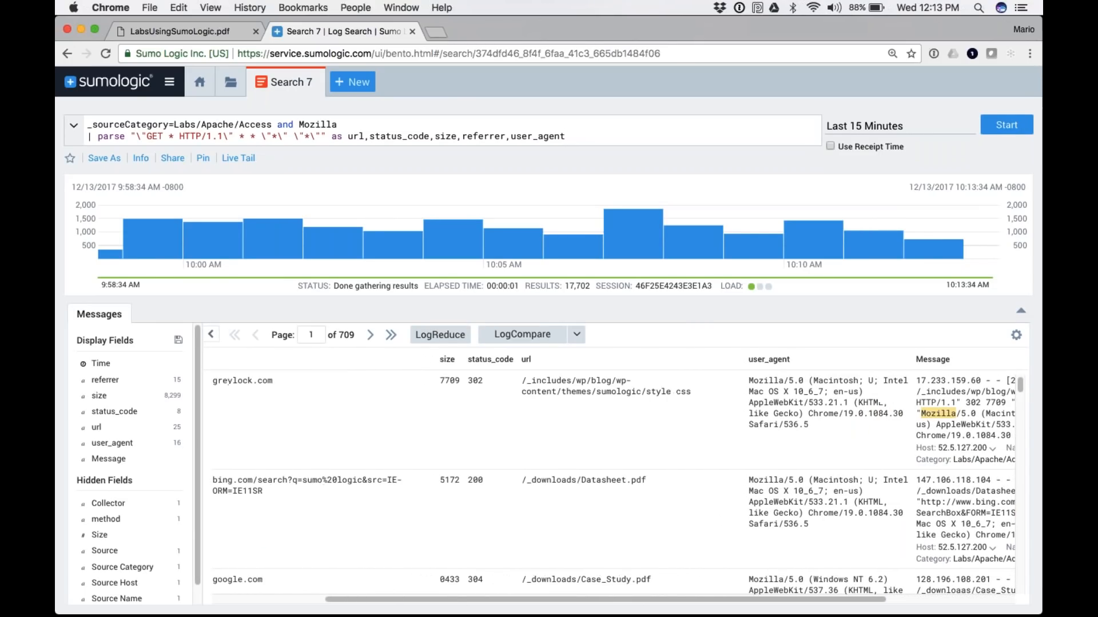
{"action": "scroll", "coordinate": [409, 382], "scroll_direction": "left", "scroll_amount": 4}
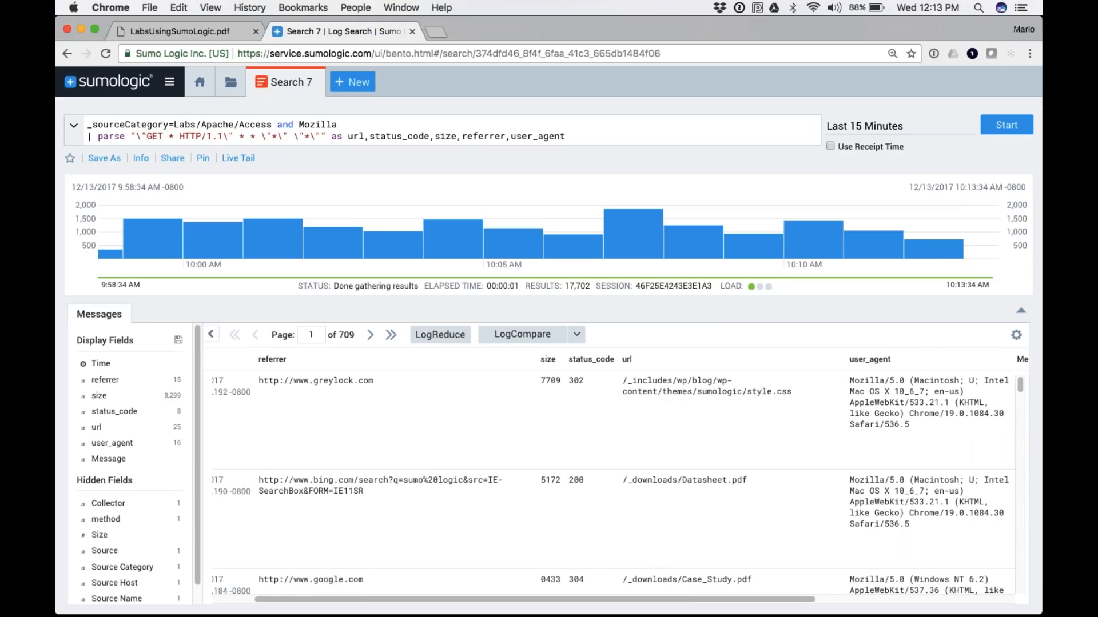
Step: Add the line "| count by referrer" to the query, run it and sort the results by _count in descending order
{"action": "key", "text": "Return"}
{"action": "type", "text": "|"}
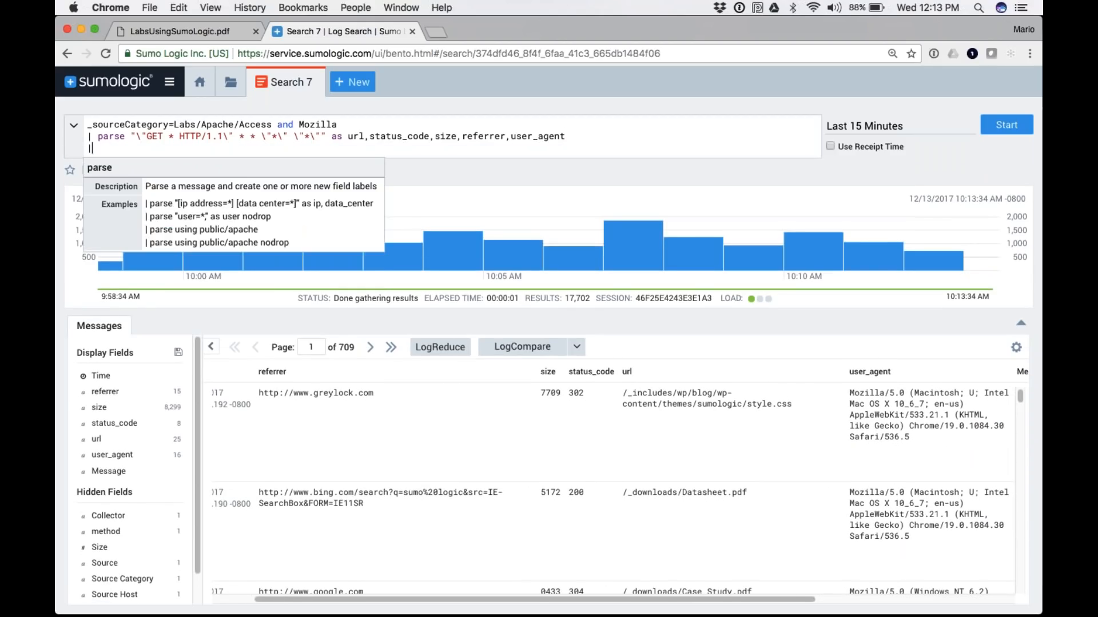
{"action": "type", "text": " count by referrer"}
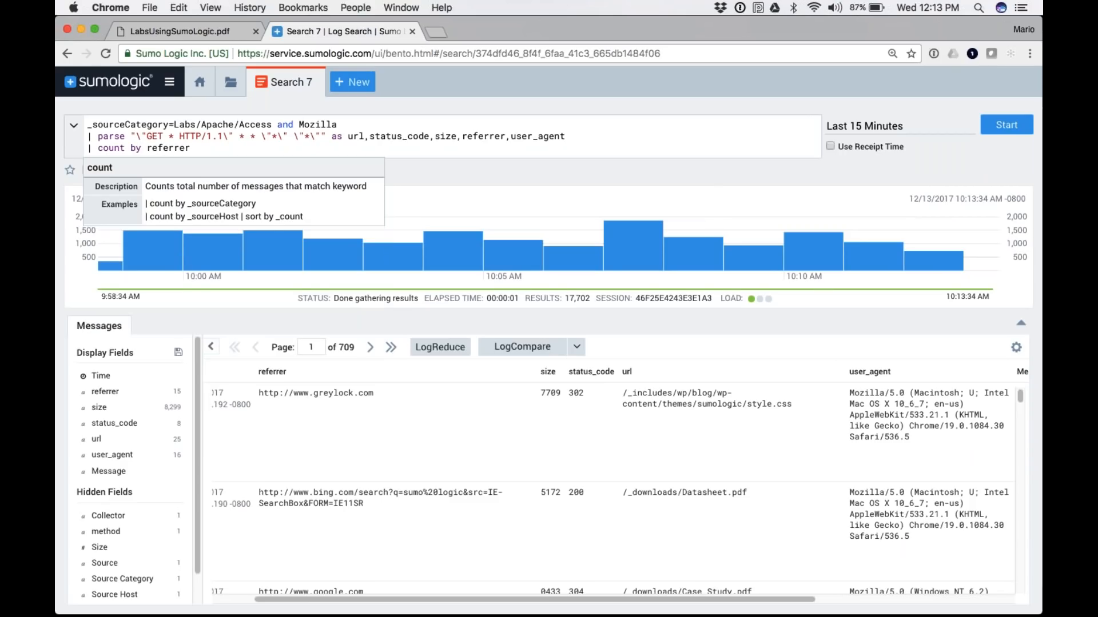
{"action": "key", "text": "Return"}
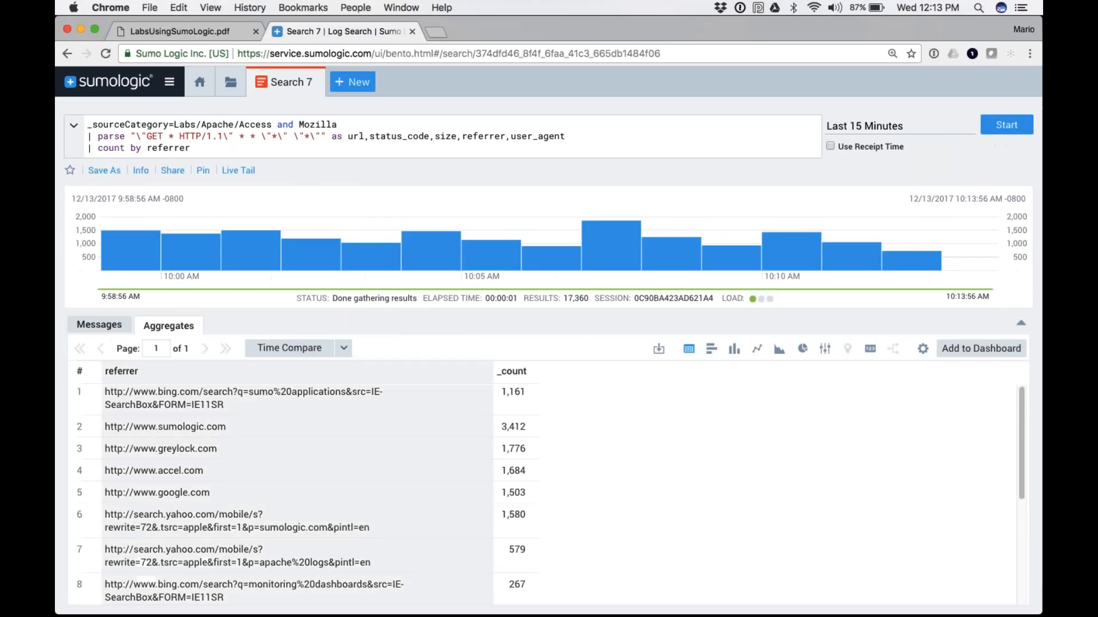
{"action": "left_click", "coordinate": [511, 371]}
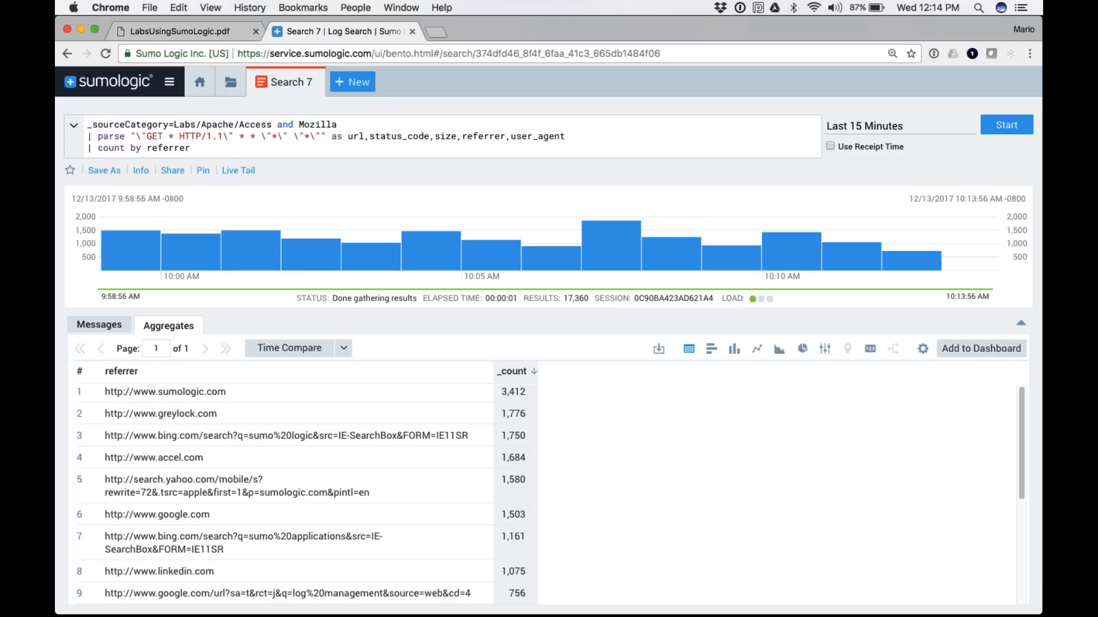
Step: Delete the "| count by referrer" line from the query, leaving the parse line as the last one
{"action": "left_click", "coordinate": [194, 148]}
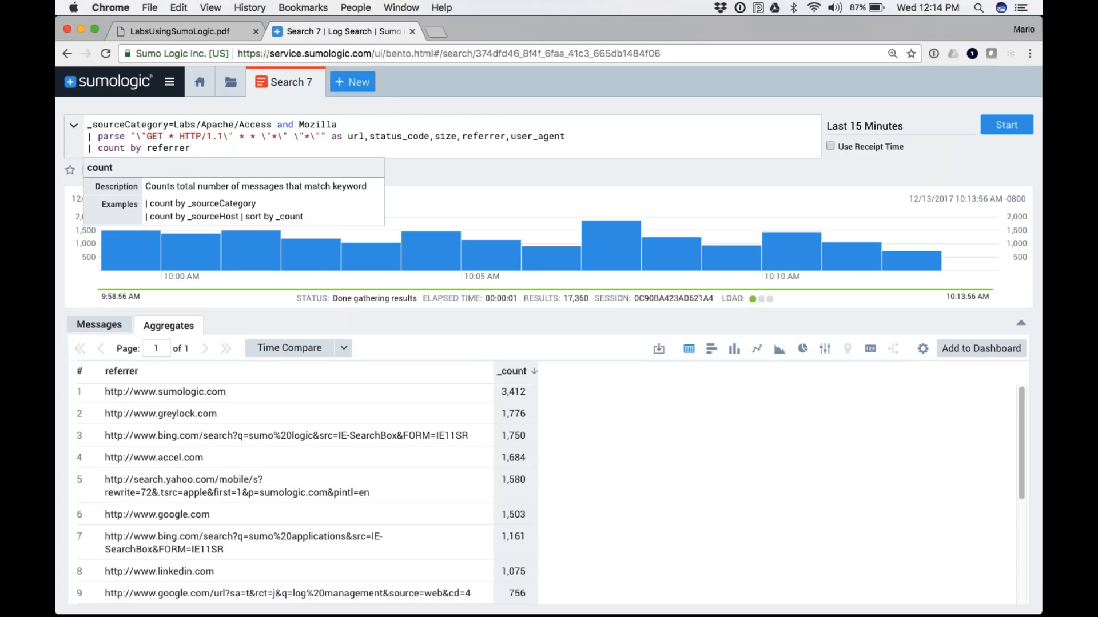
{"action": "key", "text": "BackSpace"}
{"action": "key", "text": "BackSpace"}
{"action": "key", "text": "BackSpace"}
{"action": "key", "text": "BackSpace"}
{"action": "key", "text": "BackSpace"}
{"action": "key", "text": "BackSpace"}
{"action": "key", "text": "BackSpace"}
{"action": "key", "text": "BackSpace"}
{"action": "key", "text": "BackSpace"}
{"action": "key", "text": "BackSpace"}
{"action": "key", "text": "BackSpace"}
{"action": "key", "text": "BackSpace"}
{"action": "key", "text": "BackSpace"}
{"action": "key", "text": "BackSpace"}
{"action": "key", "text": "BackSpace"}
{"action": "key", "text": "BackSpace"}
{"action": "key", "text": "BackSpace"}
{"action": "key", "text": "BackSpace"}
{"action": "key", "text": "BackSpace"}
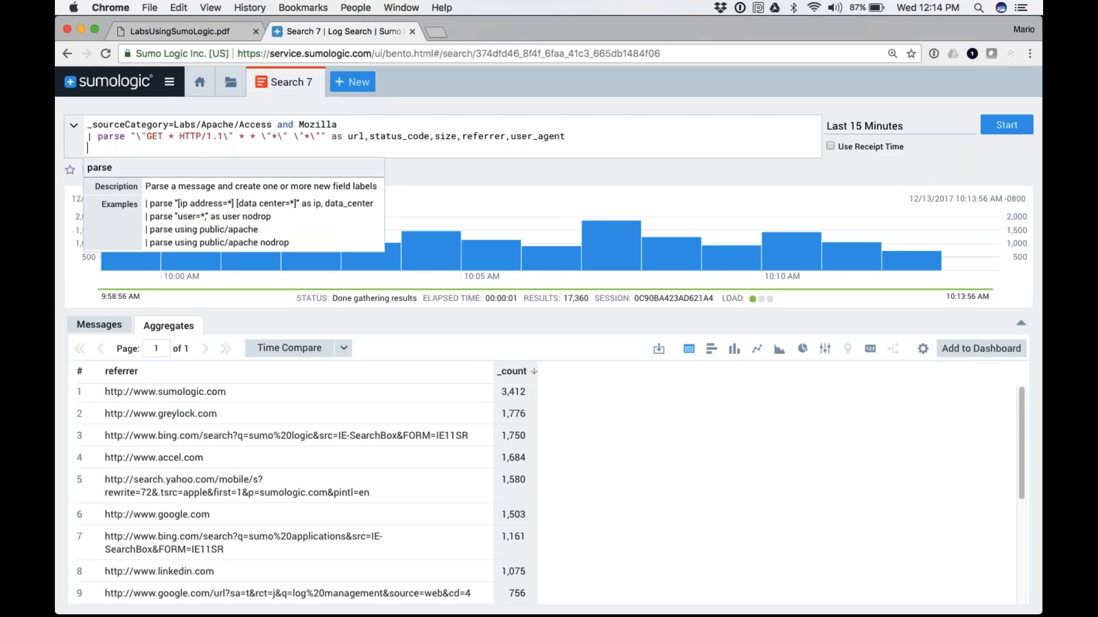
{"action": "key", "text": "BackSpace"}
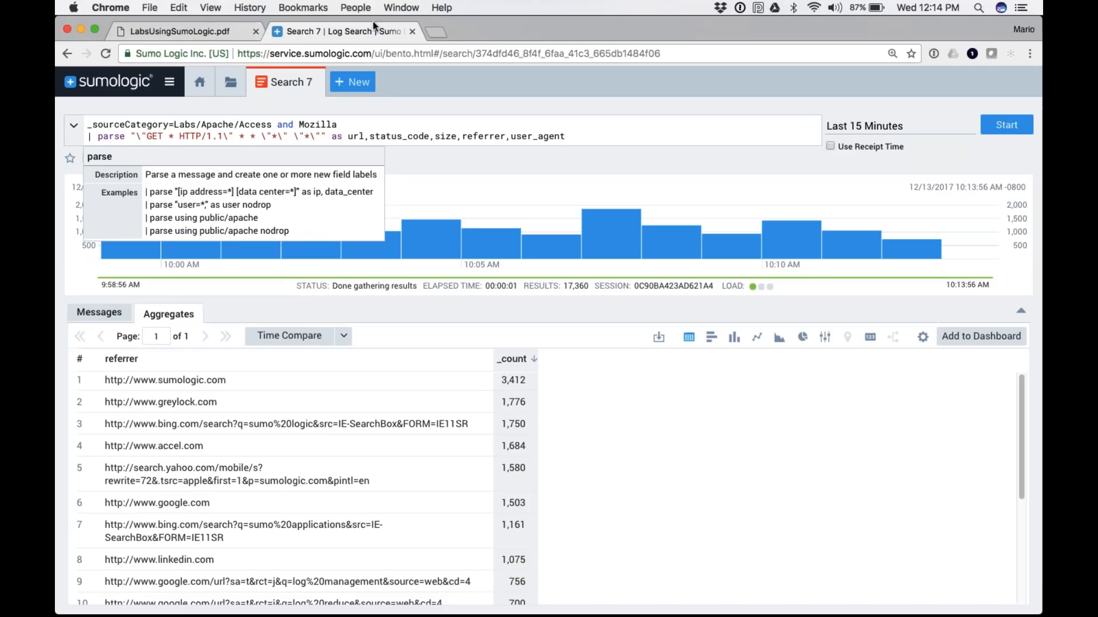
Step: Open the Operators bookmark in a new browser tab and examine the parsing operators in the Search Operators Cheat Sheet
{"action": "left_click", "coordinate": [437, 31]}
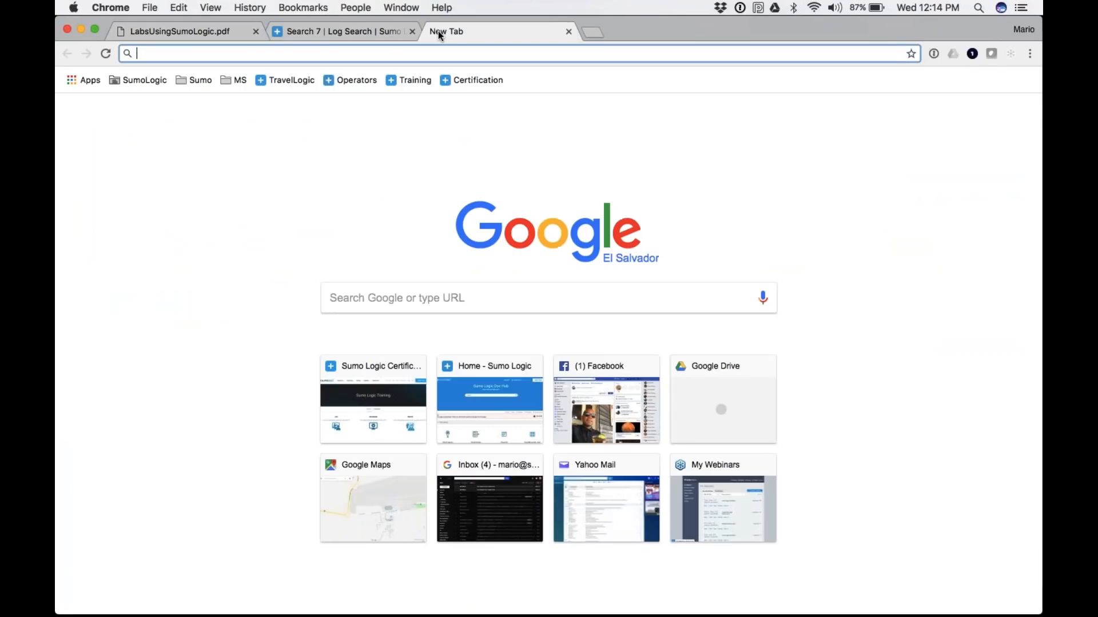
{"action": "left_click", "coordinate": [357, 80]}
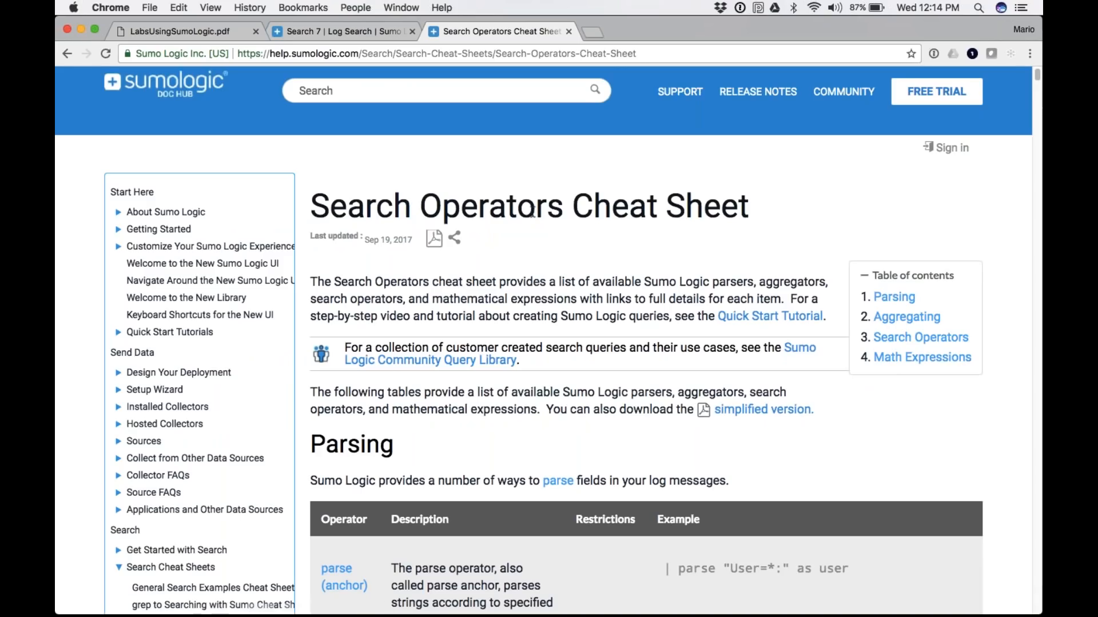
{"action": "scroll", "coordinate": [533, 213], "scroll_direction": "down", "scroll_amount": 1}
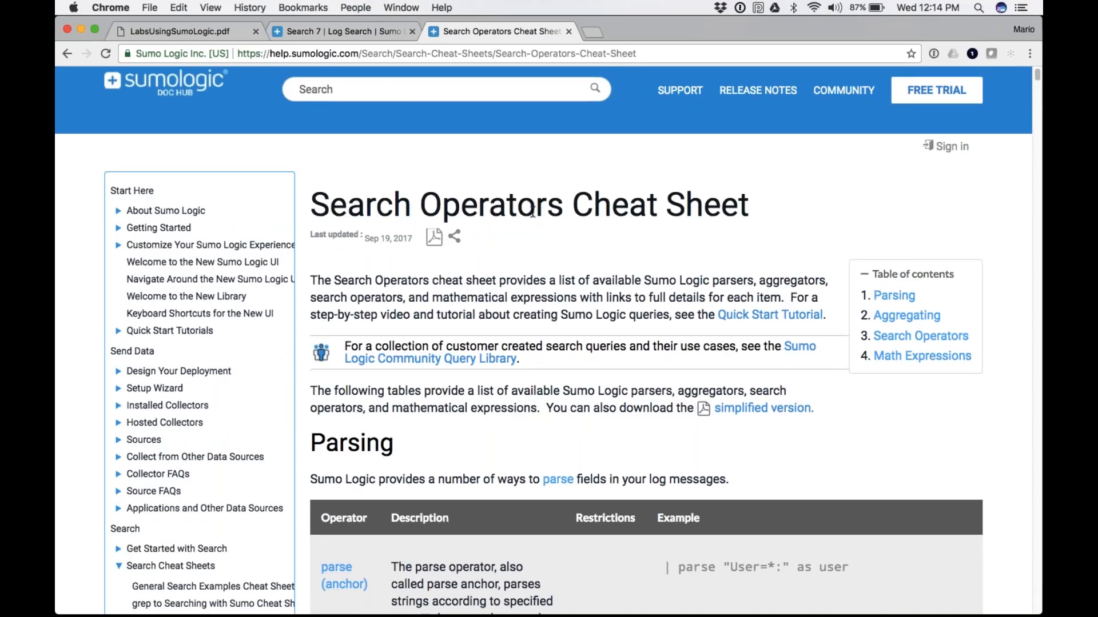
{"action": "scroll", "coordinate": [533, 213], "scroll_direction": "down", "scroll_amount": 2}
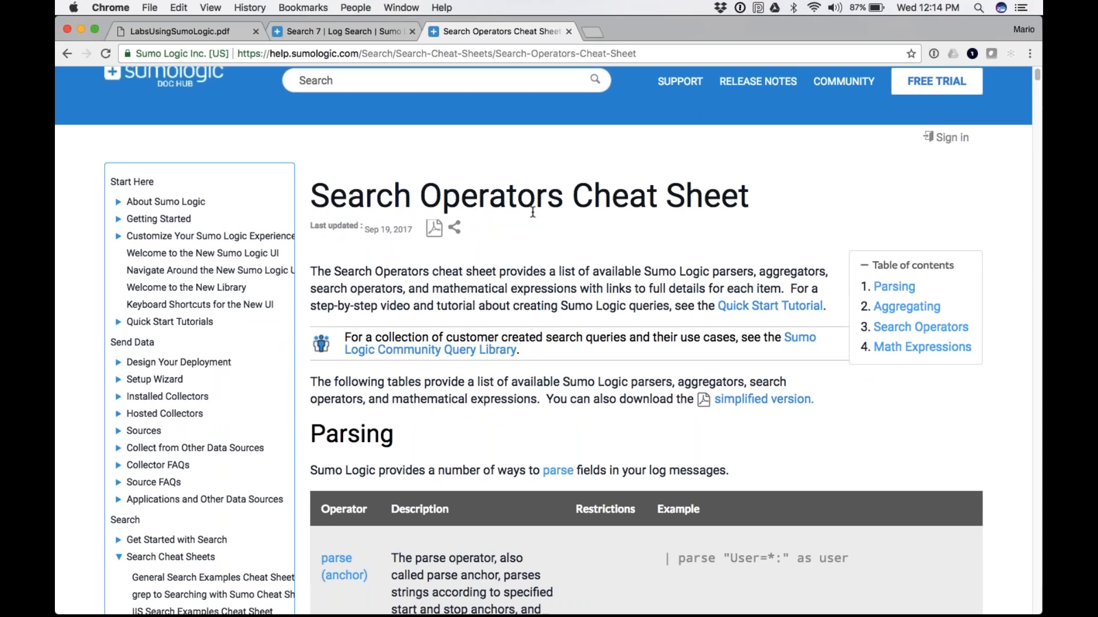
{"action": "scroll", "coordinate": [532, 212], "scroll_direction": "down", "scroll_amount": 20}
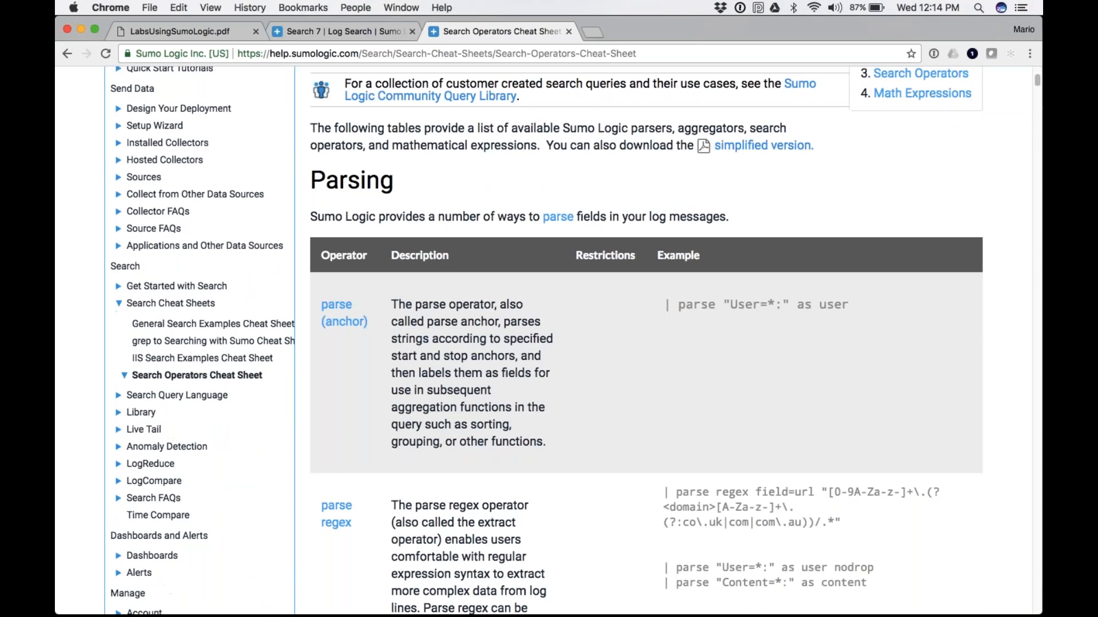
{"action": "scroll", "coordinate": [547, 341], "scroll_direction": "down", "scroll_amount": 20}
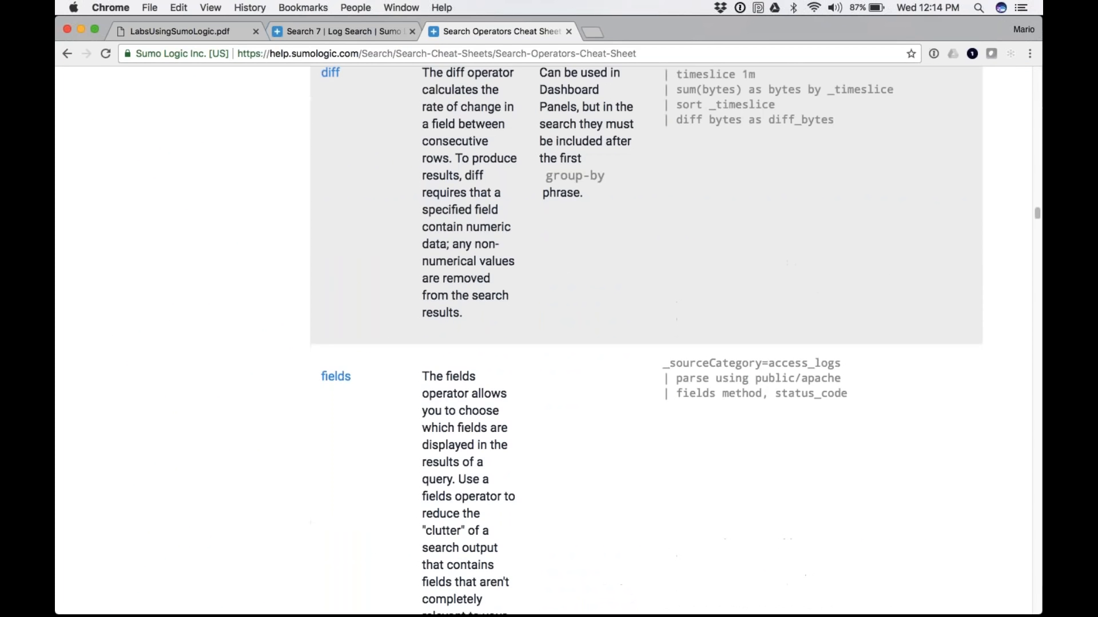
{"action": "scroll", "coordinate": [547, 341], "scroll_direction": "down", "scroll_amount": 10}
{"action": "scroll", "coordinate": [548, 341], "scroll_direction": "up", "scroll_amount": 15}
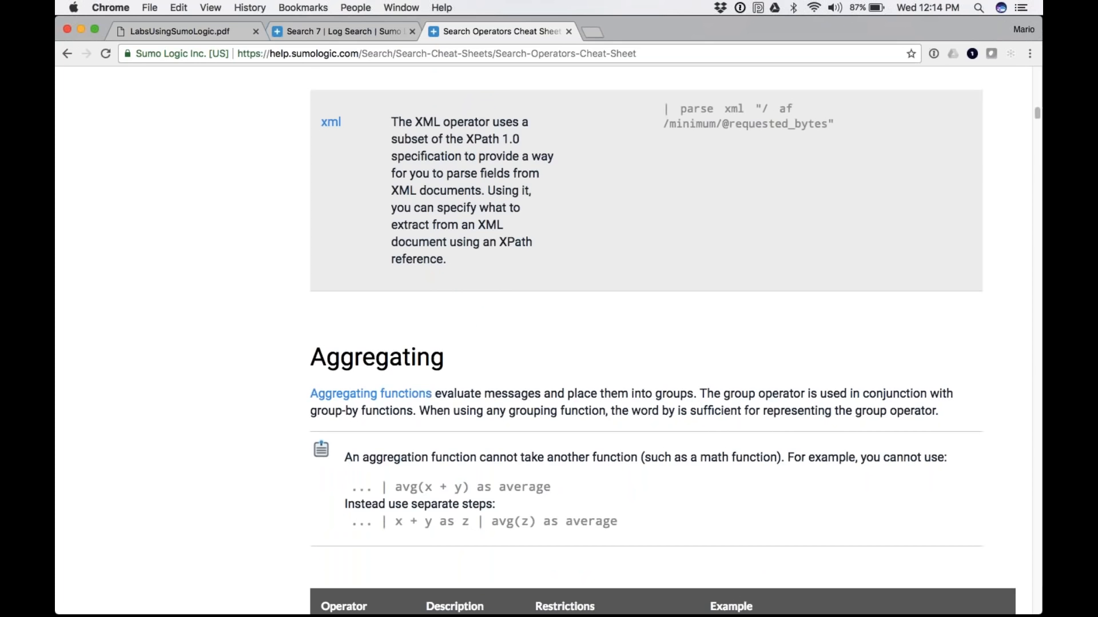
{"action": "scroll", "coordinate": [548, 341], "scroll_direction": "up", "scroll_amount": 10}
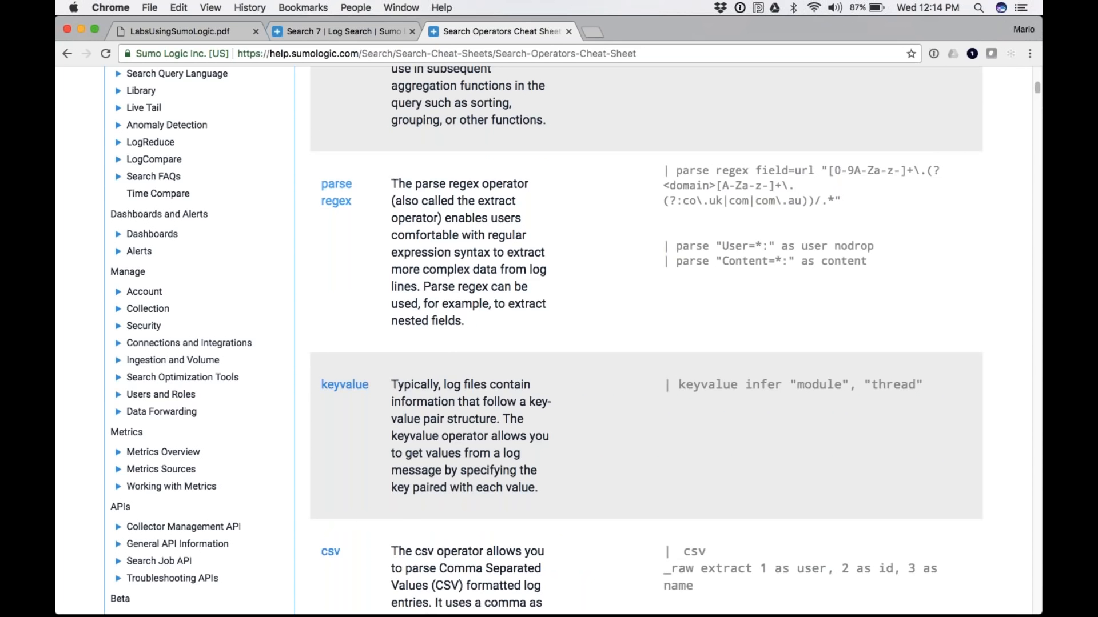
{"action": "scroll", "coordinate": [548, 341], "scroll_direction": "up", "scroll_amount": 10}
{"action": "scroll", "coordinate": [347, 331], "scroll_direction": "down", "scroll_amount": 5}
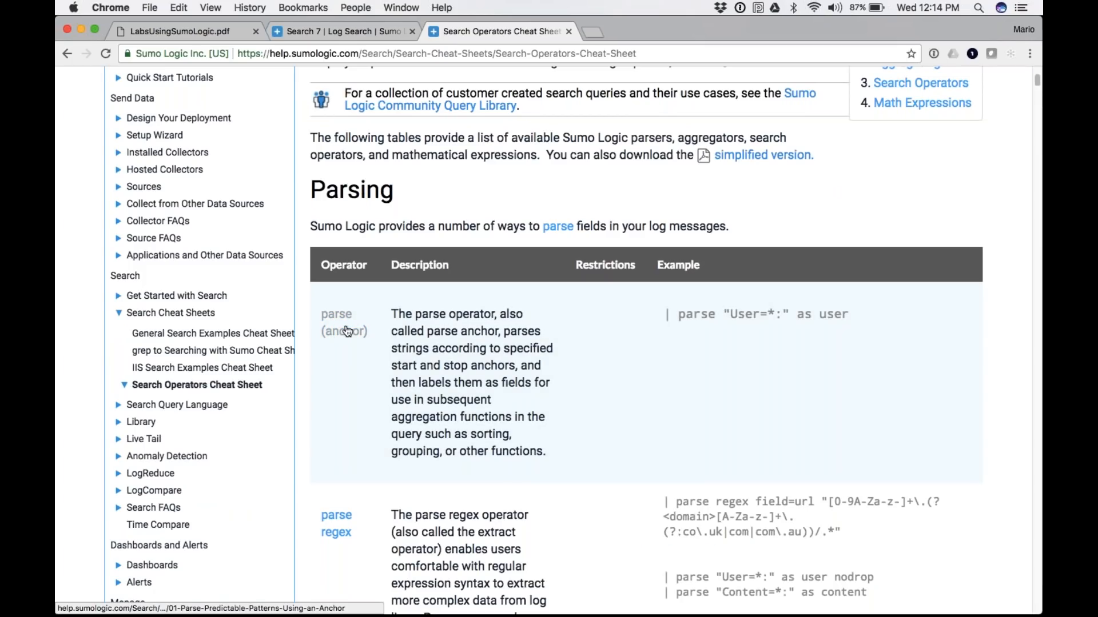
{"action": "scroll", "coordinate": [347, 331], "scroll_direction": "down", "scroll_amount": 2}
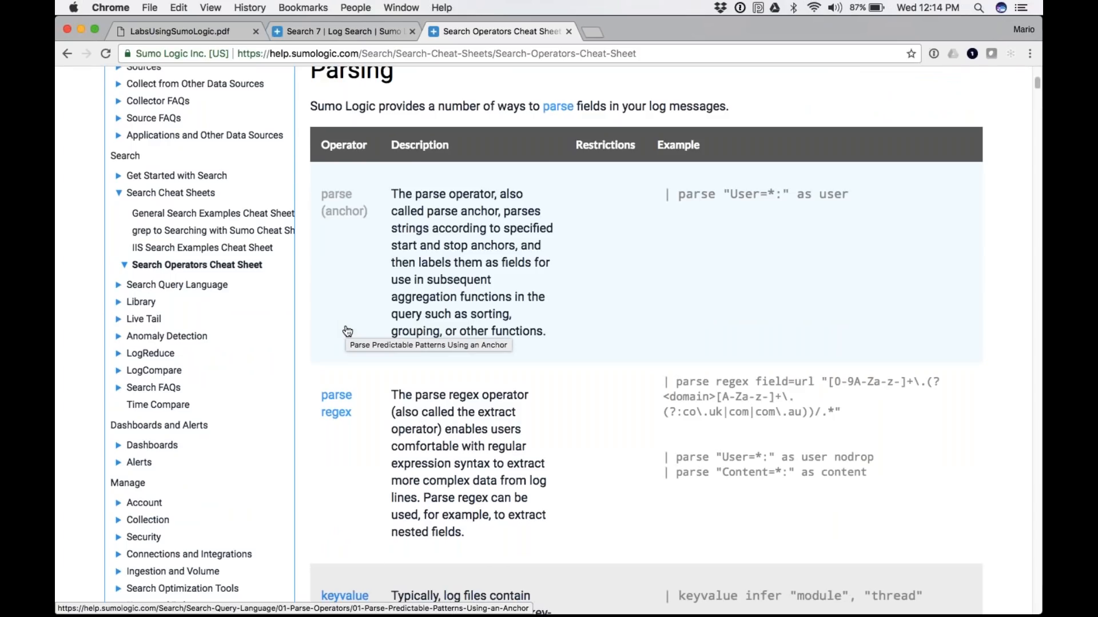
{"action": "scroll", "coordinate": [347, 331], "scroll_direction": "down", "scroll_amount": 1}
Step: Open the parse regex documentation and examine the pattern and field name in the "Parsing an IP address" example
{"action": "left_click", "coordinate": [340, 334]}
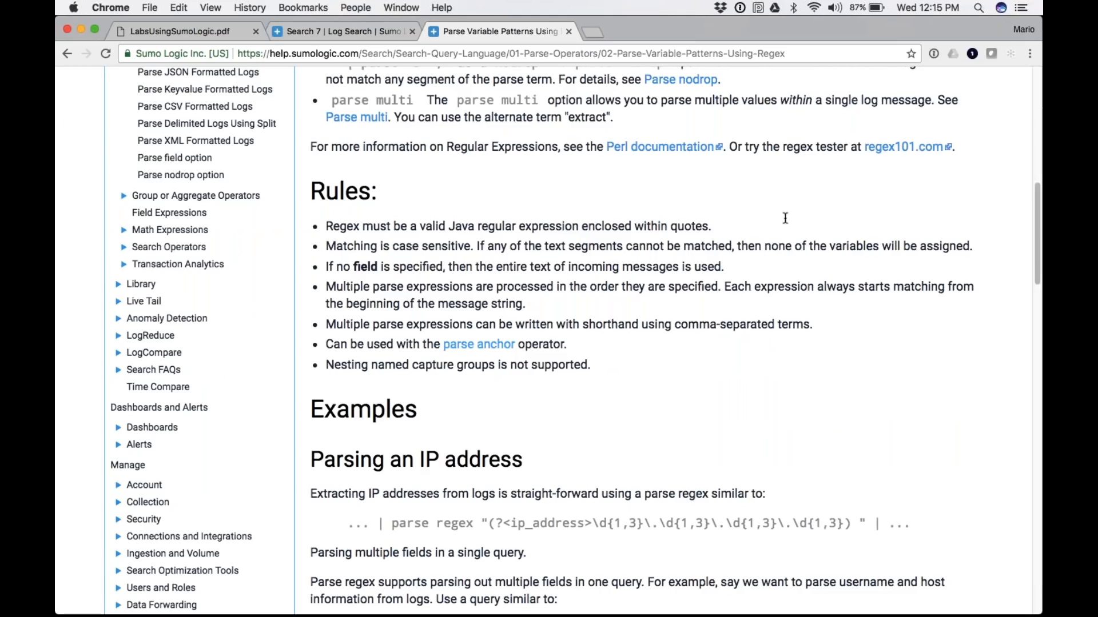
{"action": "scroll", "coordinate": [785, 218], "scroll_direction": "down", "scroll_amount": 5}
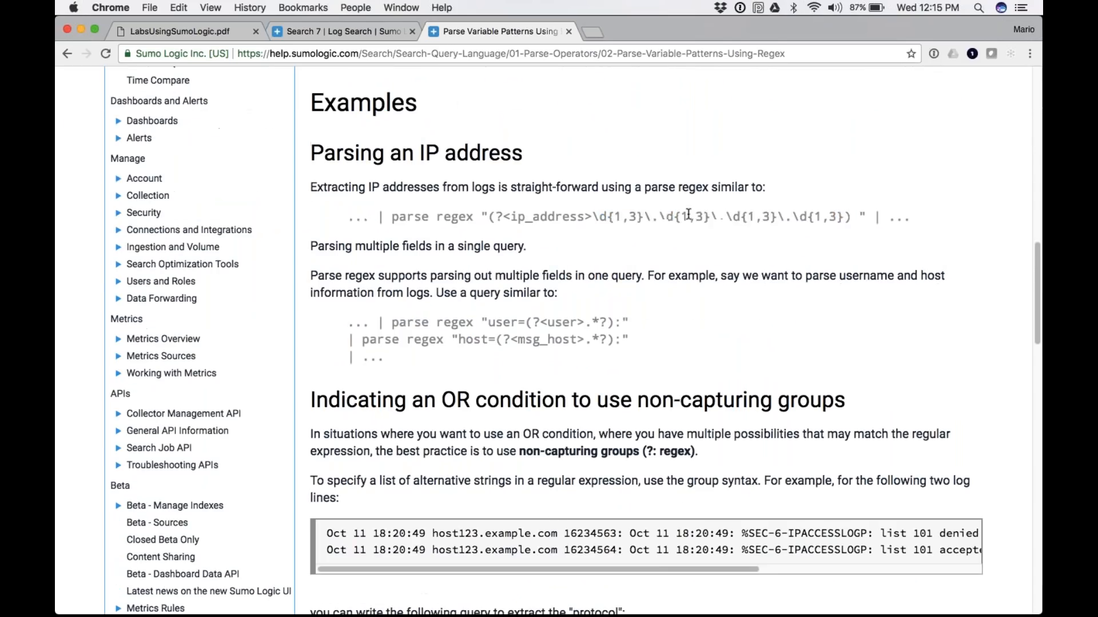
{"action": "left_click_drag", "start_coordinate": [599, 217], "coordinate": [833, 220]}
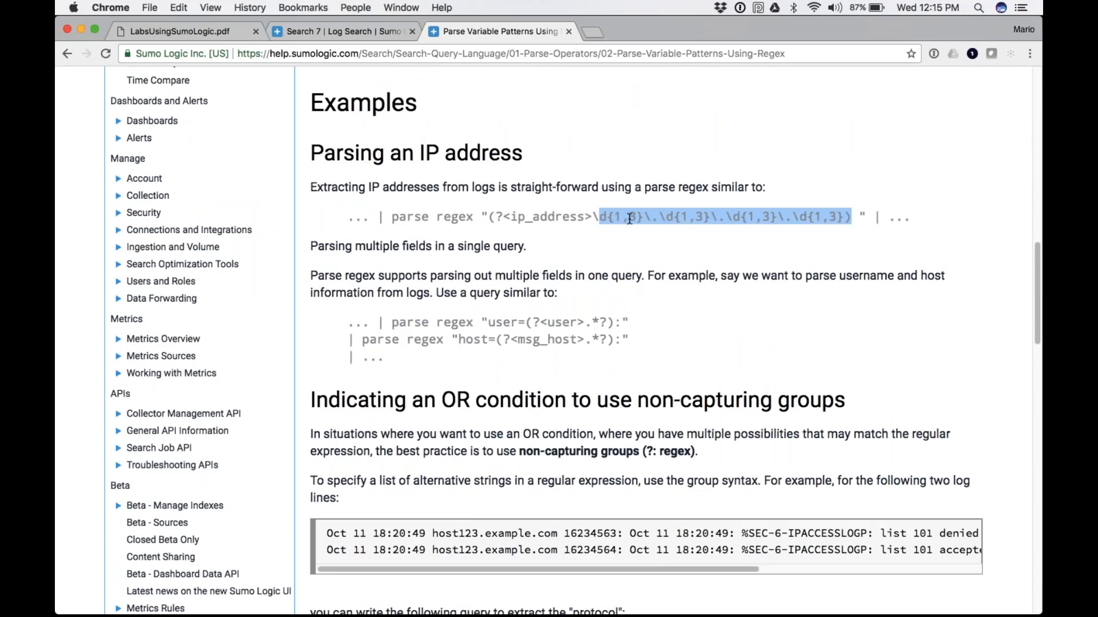
{"action": "left_click_drag", "start_coordinate": [585, 216], "coordinate": [514, 216]}
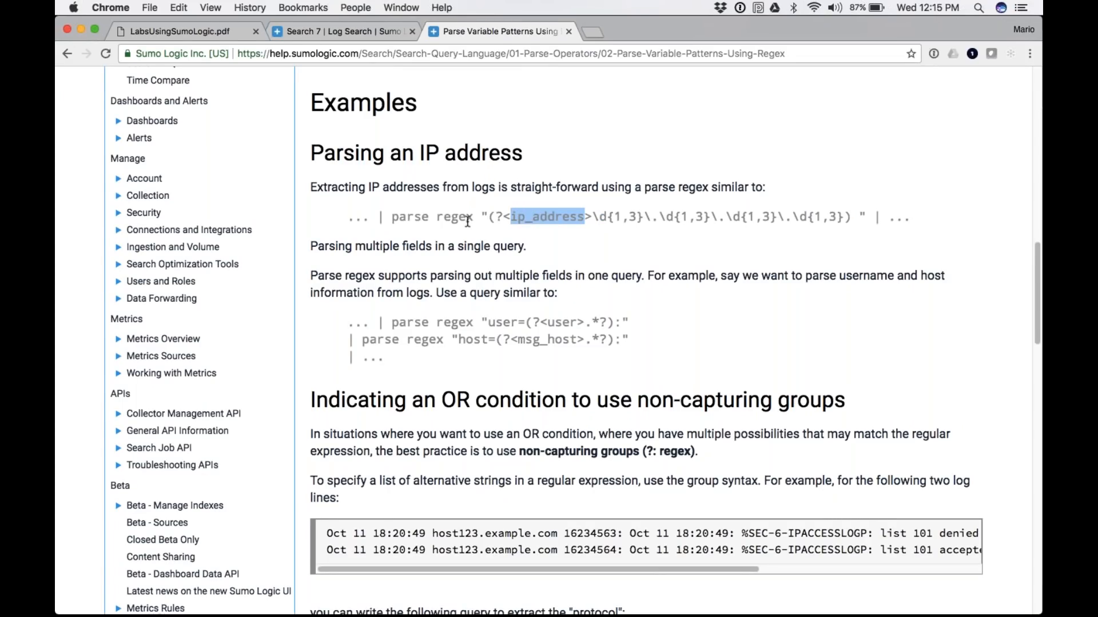
Step: Add the line '| parse regex "(?<ip_address>\d{1,3}\.\d{1,3}\.\d{1,3}\.\d{1,3}) "' to the Search 7 query, run it and compare both parse lines
{"action": "left_click", "coordinate": [341, 35]}
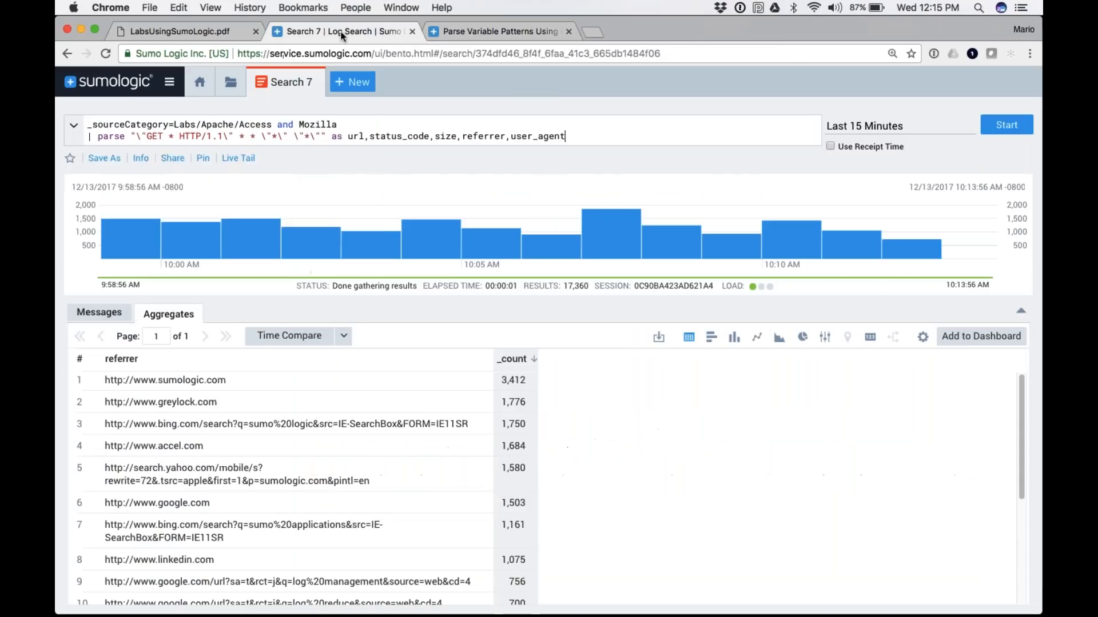
{"action": "key", "text": "Return"}
{"action": "type", "text": "|"}
{"action": "type", "text": "parse regex \"(?<ip_address>\\d{1,3}\\.\\d{1,3}\\.\\d{1,3}\\.\\d{1,3}) \""}
{"action": "key", "text": "Return"}
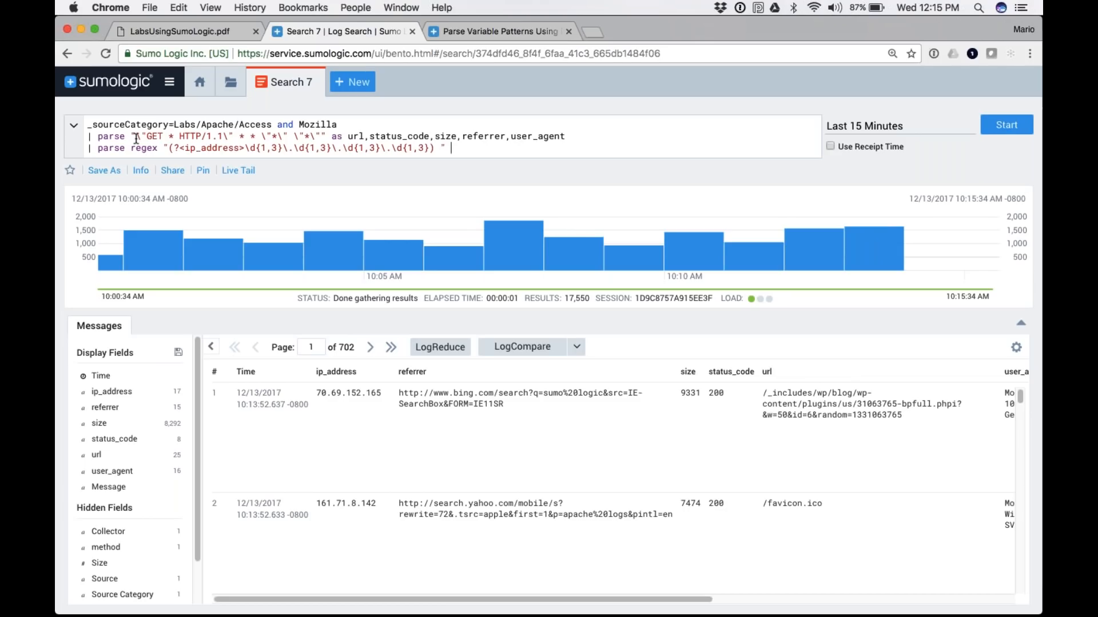
{"action": "left_click_drag", "start_coordinate": [136, 138], "coordinate": [204, 137]}
{"action": "left_click_drag", "start_coordinate": [120, 148], "coordinate": [194, 146]}
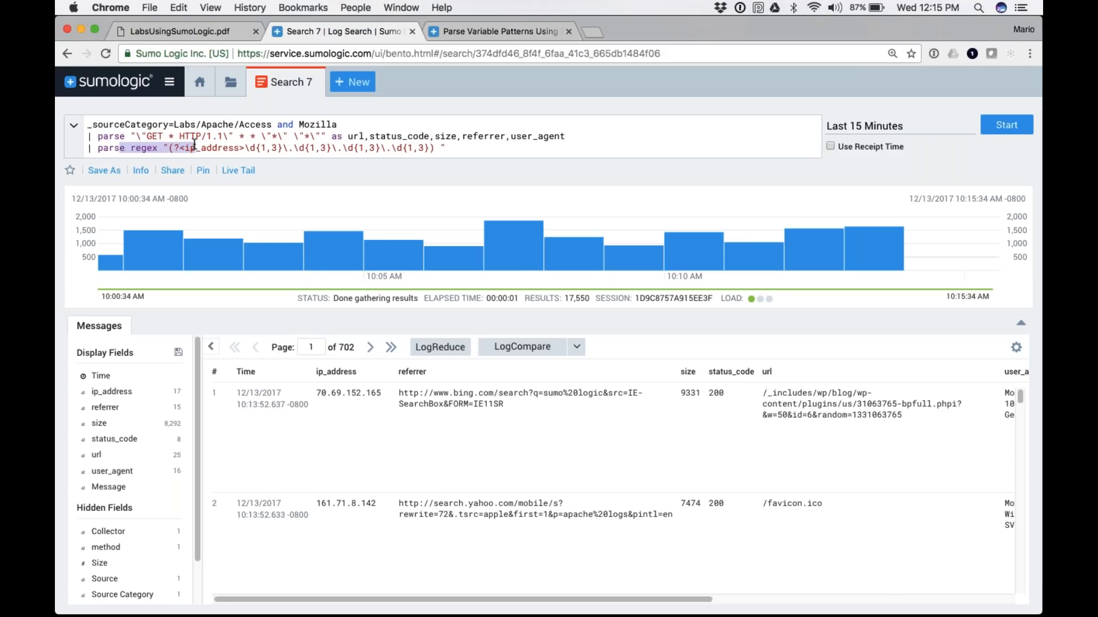
Step: Review the parse regex syntax and options in the documentation, and return to the cheat sheet to examine the JSON operator
{"action": "left_click", "coordinate": [475, 36]}
{"action": "scroll", "coordinate": [572, 320], "scroll_direction": "up", "scroll_amount": 1}
{"action": "scroll", "coordinate": [664, 343], "scroll_direction": "up", "scroll_amount": 10}
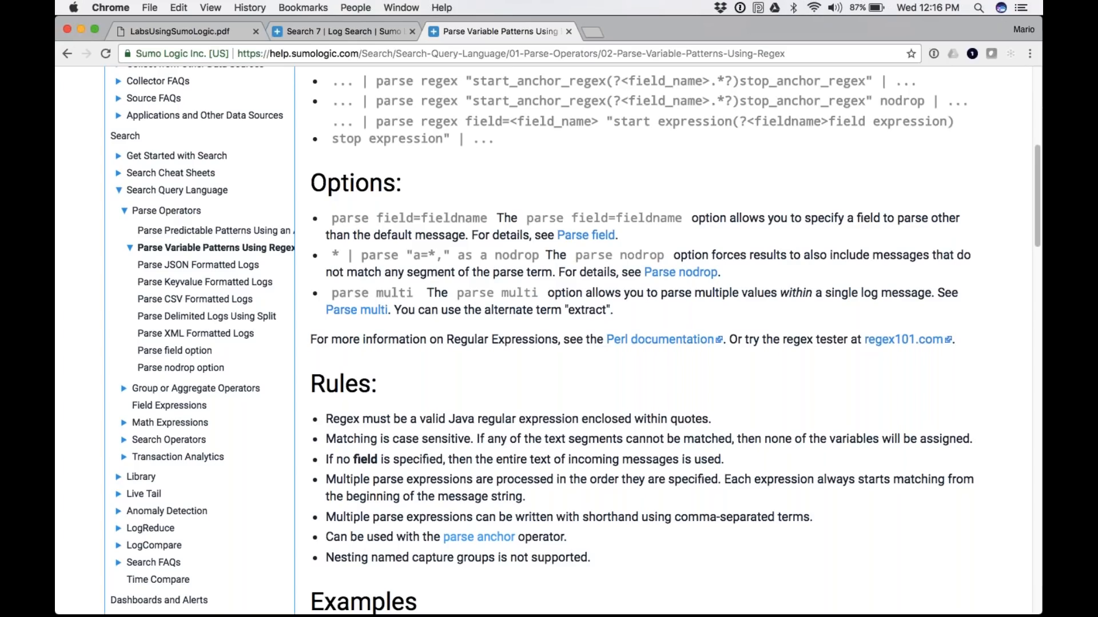
{"action": "scroll", "coordinate": [663, 343], "scroll_direction": "up", "scroll_amount": 4}
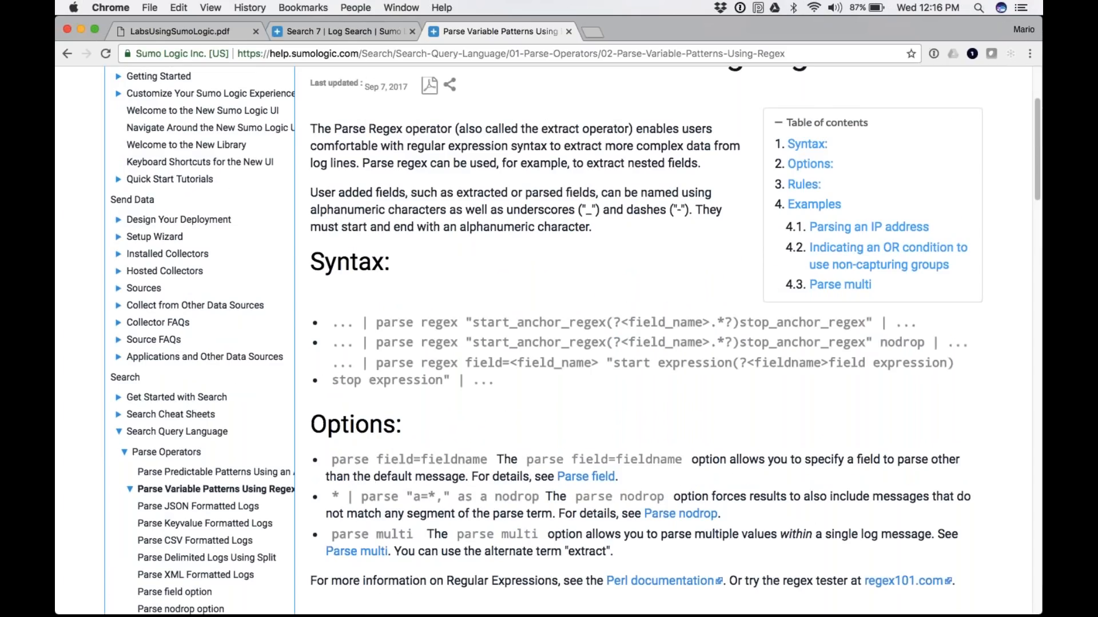
{"action": "left_click", "coordinate": [66, 55]}
{"action": "scroll", "coordinate": [377, 376], "scroll_direction": "down", "scroll_amount": 7}
{"action": "scroll", "coordinate": [378, 375], "scroll_direction": "up", "scroll_amount": 1}
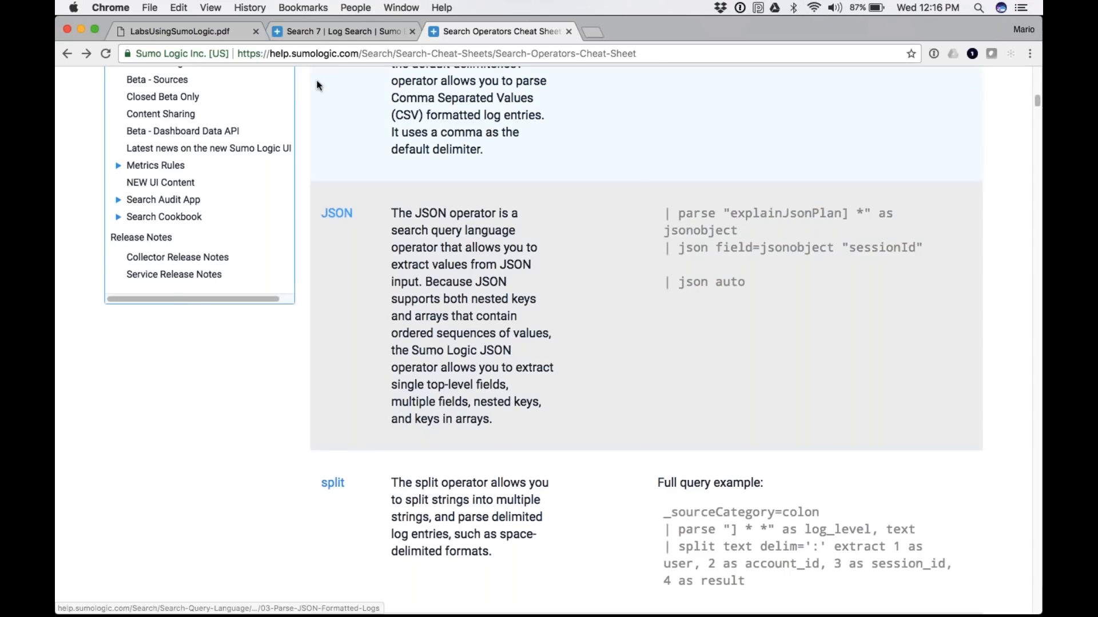
Step: Run a new search for _sourceCategory=training/travel/checkout and check the first message in raw view
{"action": "left_click", "coordinate": [318, 32]}
{"action": "left_click", "coordinate": [373, 127]}
{"action": "type", "text": "_s"}
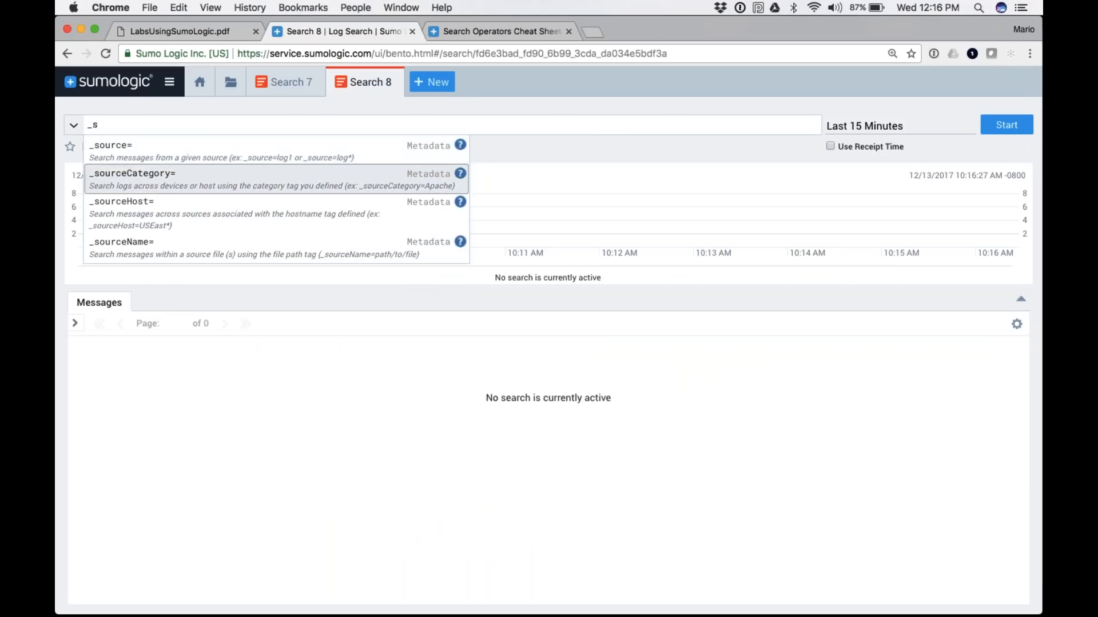
{"action": "key", "text": "Return"}
{"action": "type", "text": "tr"}
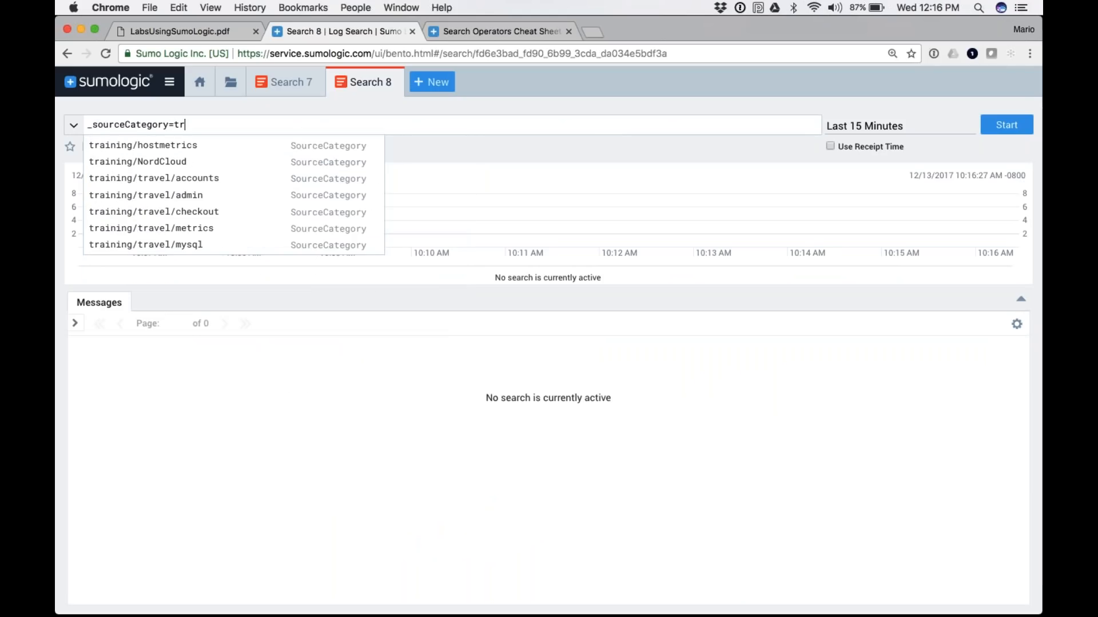
{"action": "key", "text": "Down"}
{"action": "key", "text": "Down"}
{"action": "key", "text": "Down"}
{"action": "key", "text": "Down"}
{"action": "key", "text": "Down"}
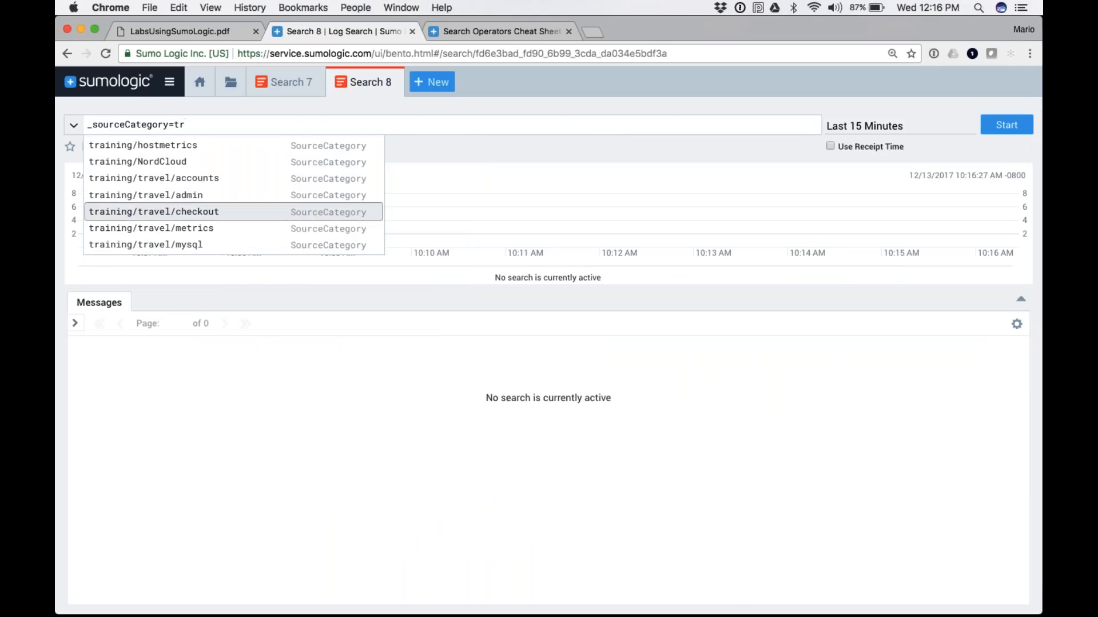
{"action": "key", "text": "Return"}
{"action": "key", "text": "Return"}
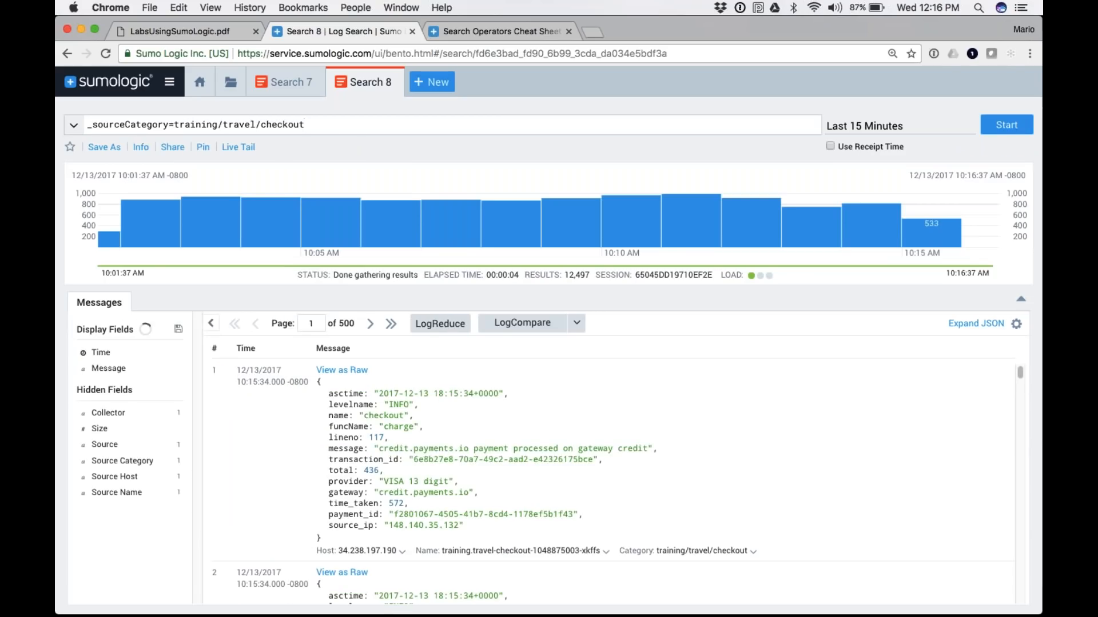
{"action": "left_click", "coordinate": [343, 371]}
{"action": "left_click", "coordinate": [345, 372]}
Step: Add the line "| json auto" to the checkout query and run it
{"action": "left_click", "coordinate": [313, 125]}
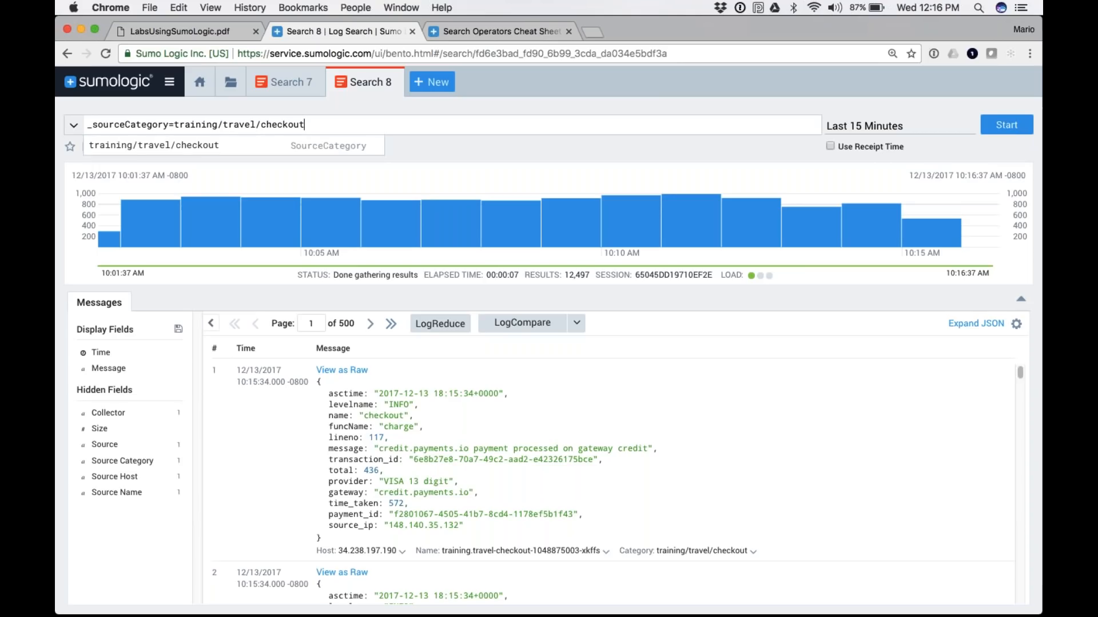
{"action": "key", "text": "shift+Return"}
{"action": "type", "text": "|"}
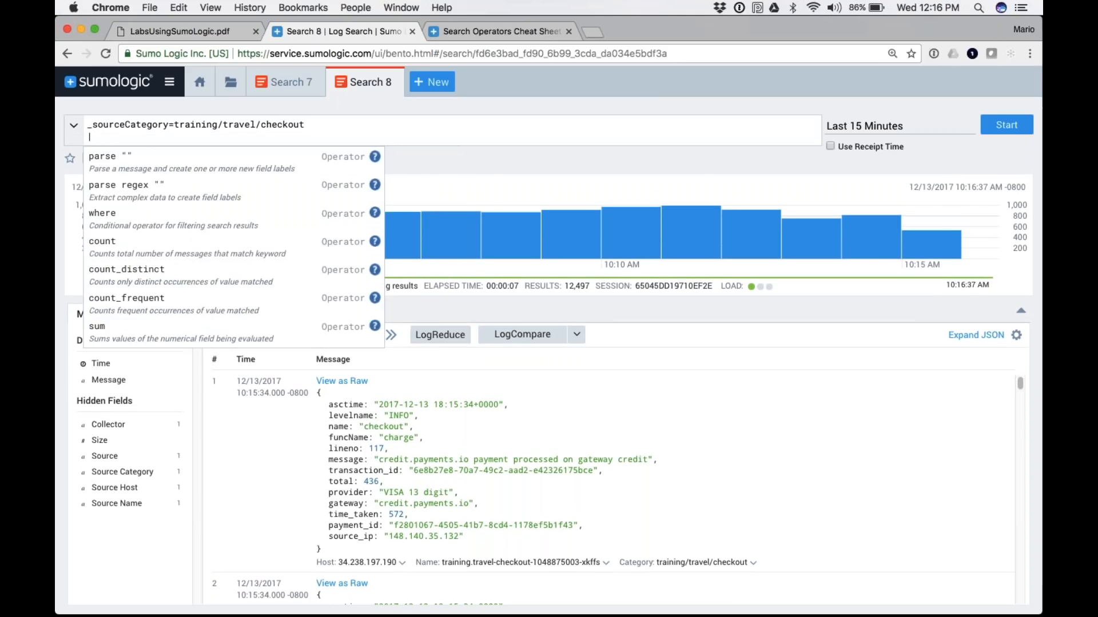
{"action": "type", "text": " json "}
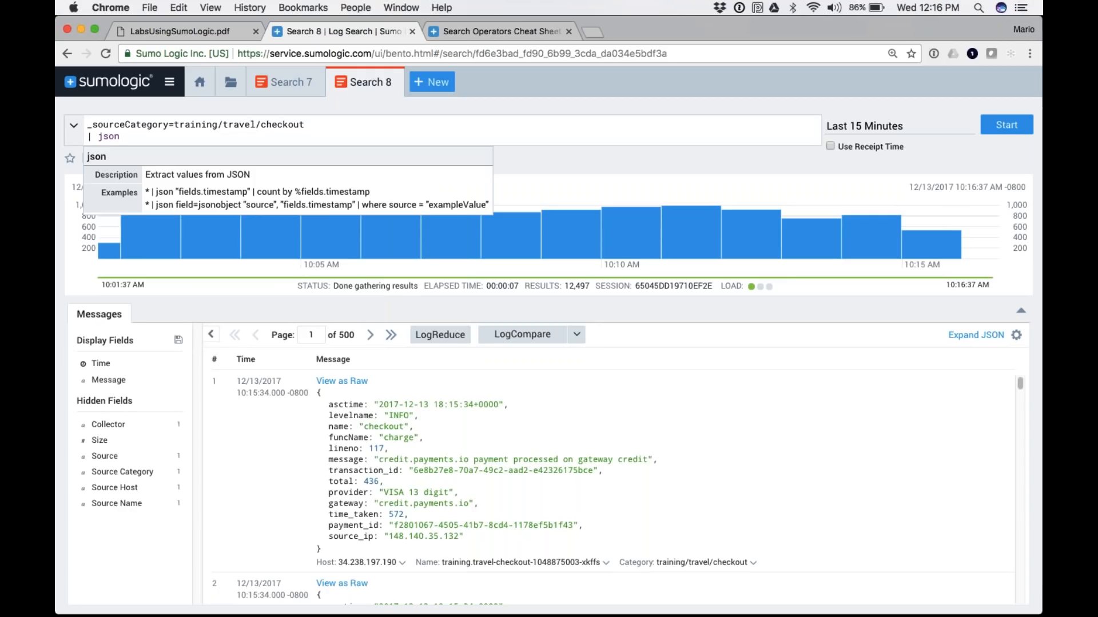
{"action": "type", "text": "name"}
{"action": "key", "text": "BackSpace"}
{"action": "key", "text": "BackSpace"}
{"action": "key", "text": "BackSpace"}
{"action": "key", "text": "BackSpace"}
{"action": "type", "text": "auto"}
{"action": "key", "text": "Return"}
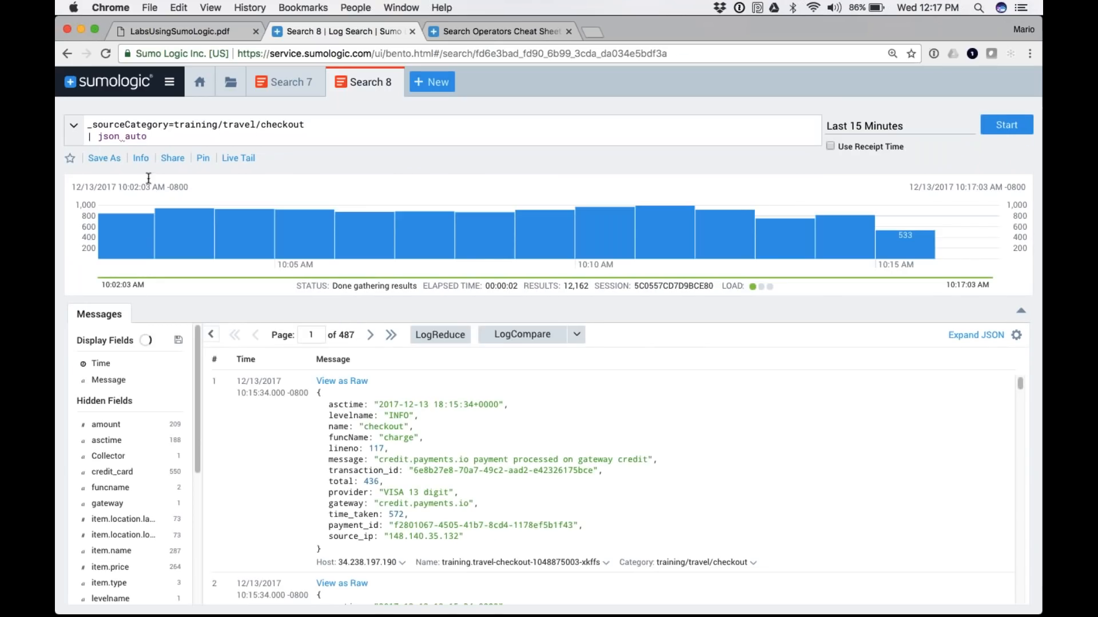
Step: Examine the fields extracted from the JSON messages in the list of hidden fields
{"action": "double_click", "coordinate": [338, 427]}
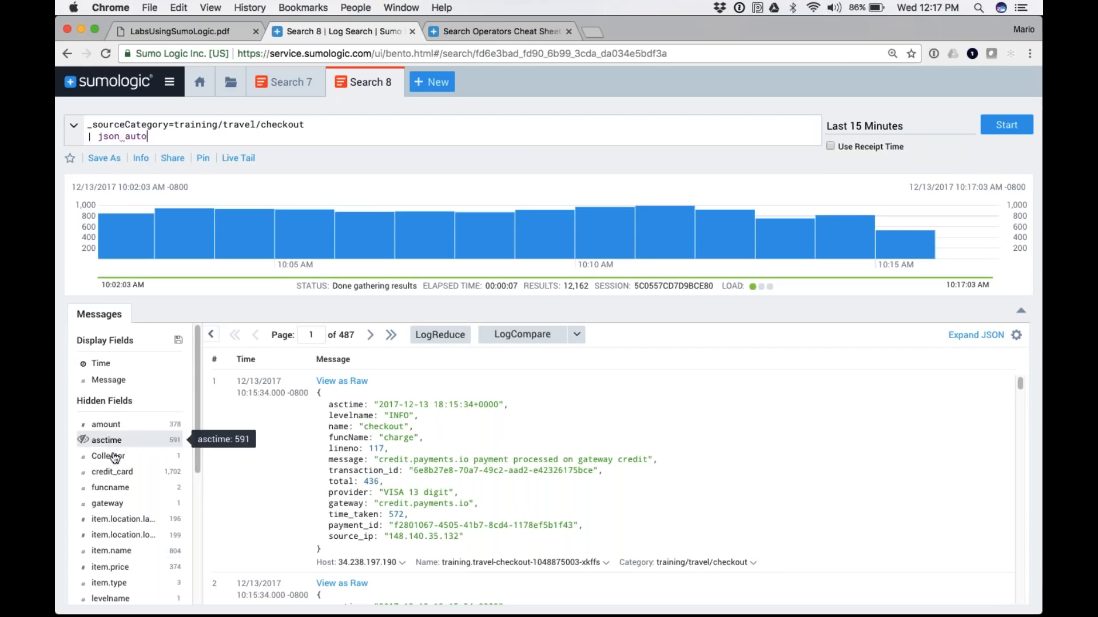
{"action": "scroll", "coordinate": [113, 492], "scroll_direction": "down", "scroll_amount": 2}
{"action": "scroll", "coordinate": [114, 494], "scroll_direction": "down", "scroll_amount": 1}
{"action": "scroll", "coordinate": [115, 493], "scroll_direction": "down", "scroll_amount": 8}
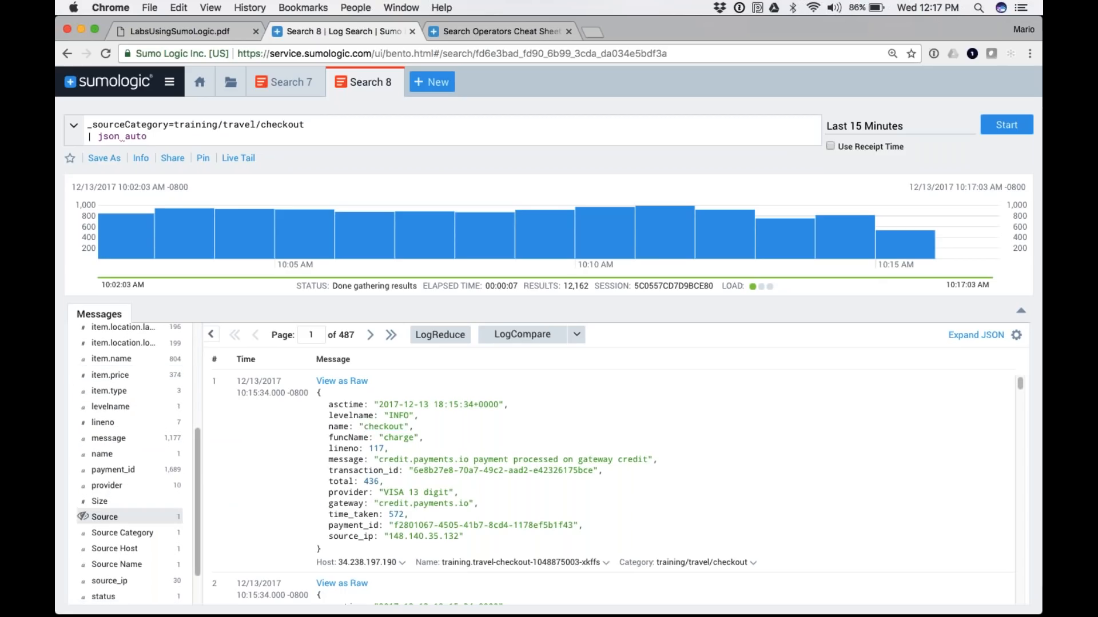
{"action": "scroll", "coordinate": [503, 505], "scroll_direction": "down", "scroll_amount": 10}
{"action": "scroll", "coordinate": [343, 441], "scroll_direction": "up", "scroll_amount": 10}
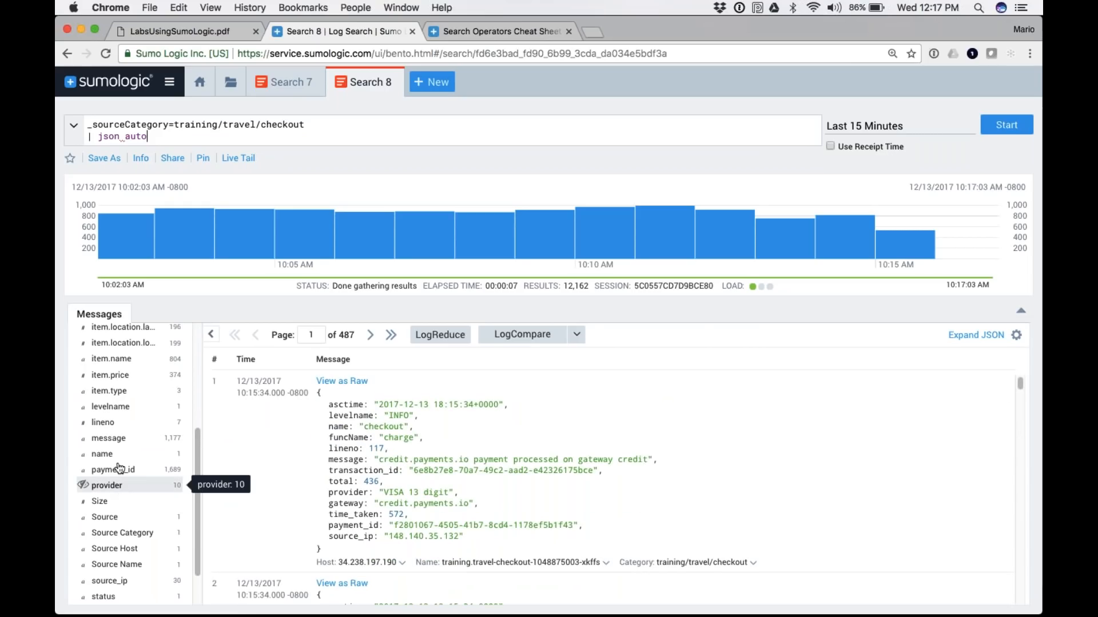
{"action": "scroll", "coordinate": [118, 477], "scroll_direction": "up", "scroll_amount": 5}
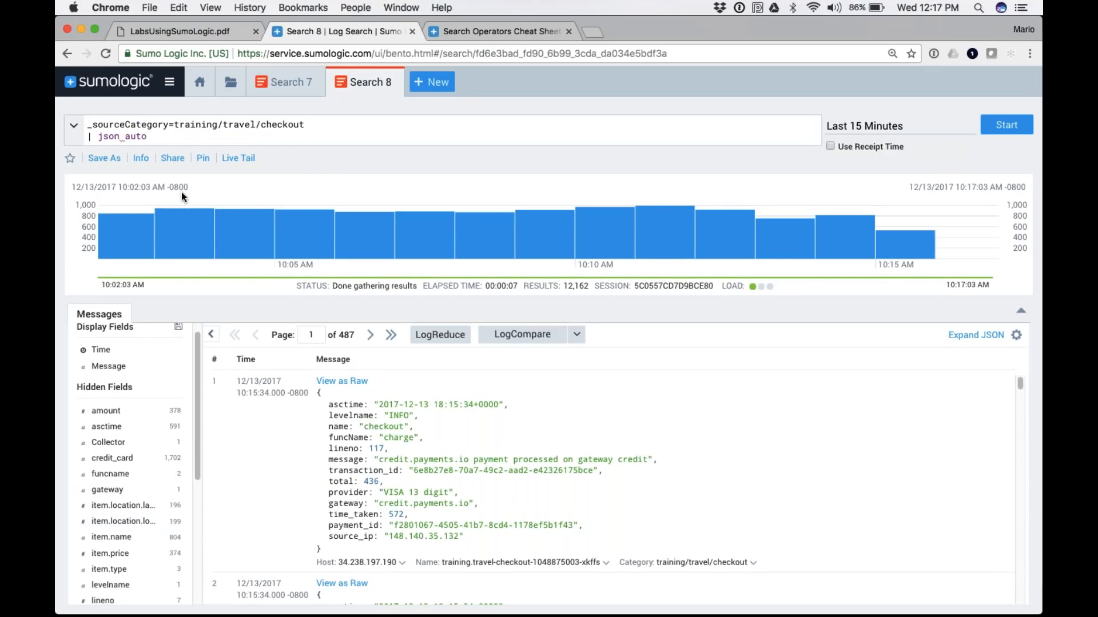
Step: Add the line "| count by funcname" to the query and run it
{"action": "key", "text": "Return"}
{"action": "type", "text": "| "}
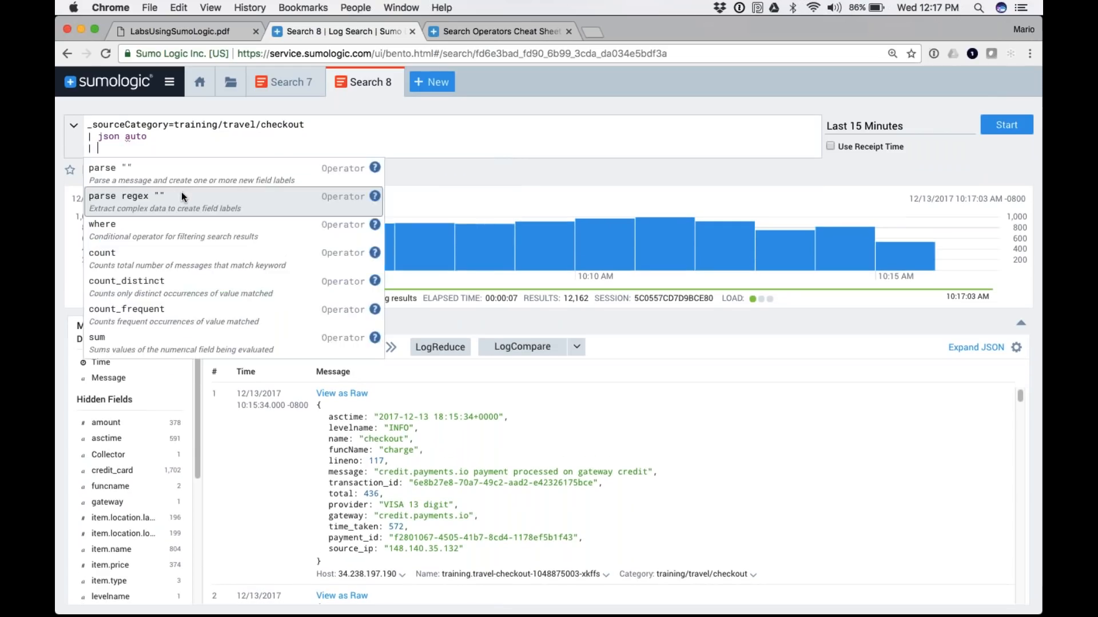
{"action": "type", "text": "count by funcname"}
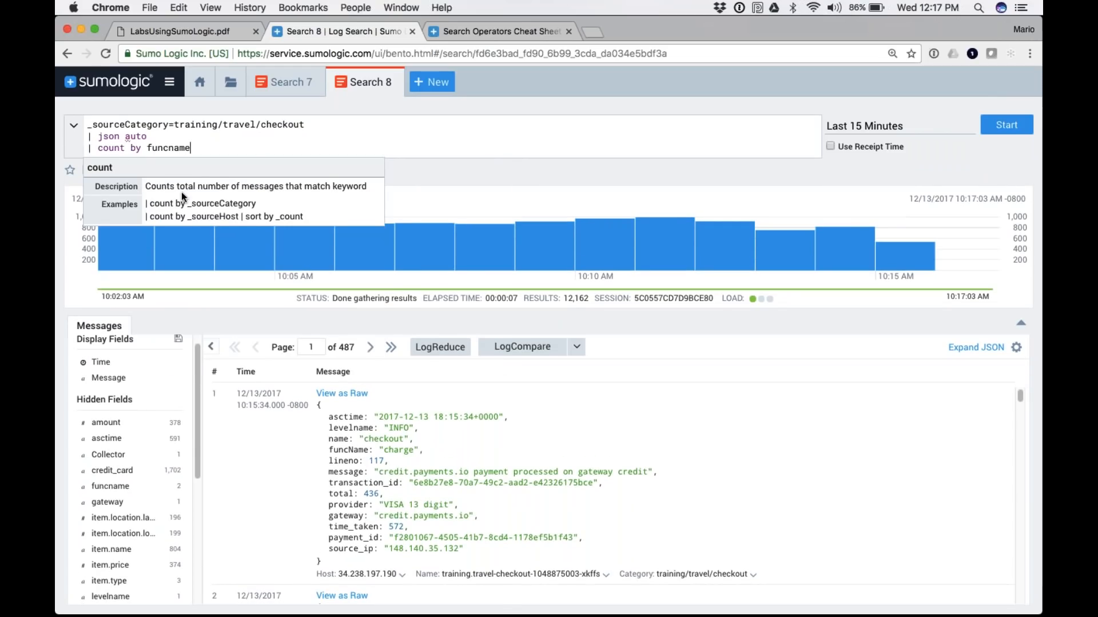
{"action": "key", "text": "Return"}
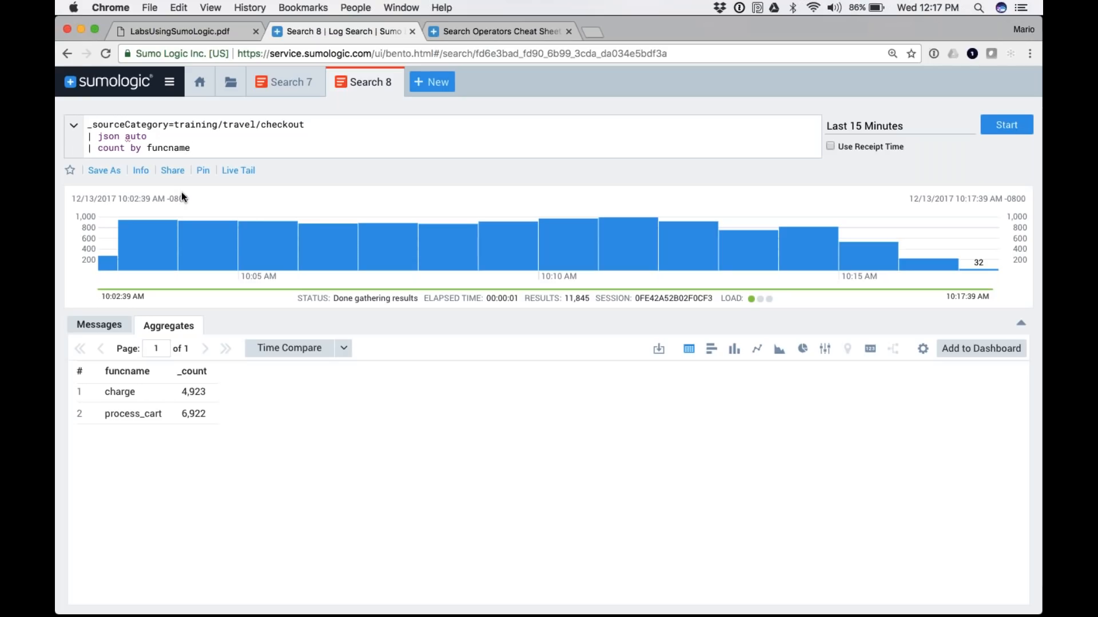
Step: Examine the JSON, split and xml entries among the parsing operators in the Search Operators Cheat Sheet
{"action": "left_click", "coordinate": [492, 25]}
{"action": "scroll", "coordinate": [467, 298], "scroll_direction": "down", "scroll_amount": 1}
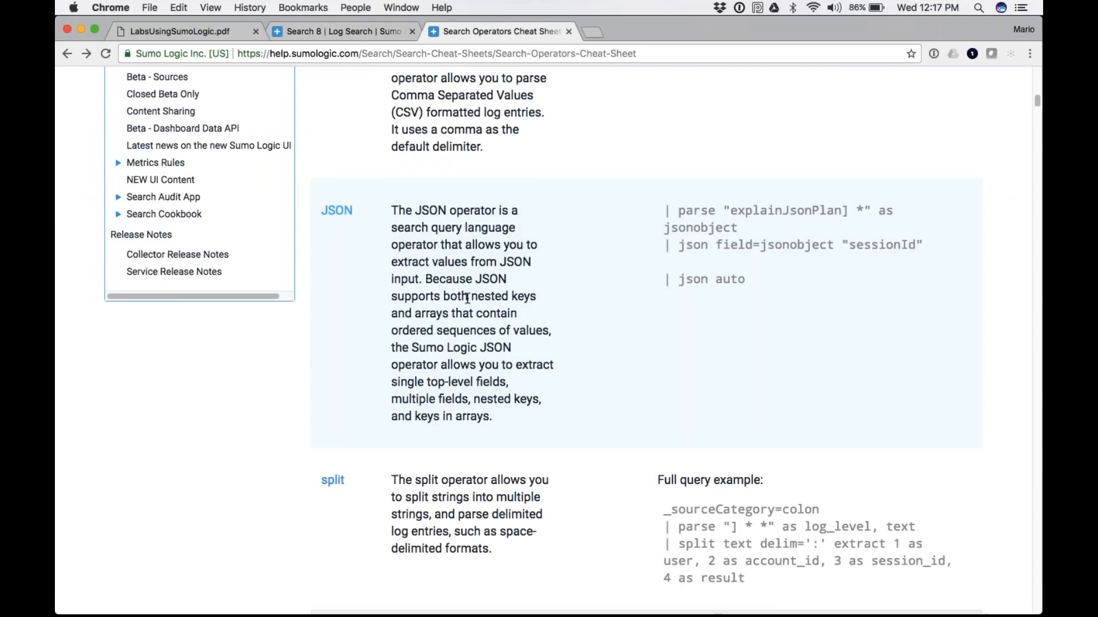
{"action": "scroll", "coordinate": [467, 297], "scroll_direction": "down", "scroll_amount": 1}
{"action": "scroll", "coordinate": [467, 298], "scroll_direction": "up", "scroll_amount": 1}
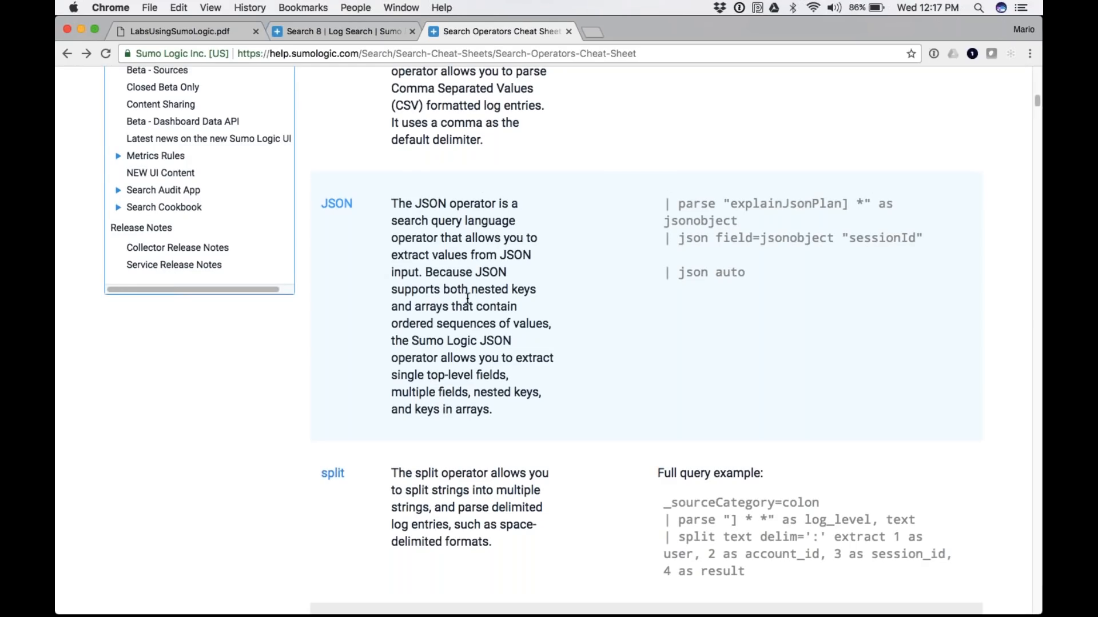
{"action": "scroll", "coordinate": [467, 297], "scroll_direction": "up", "scroll_amount": 3}
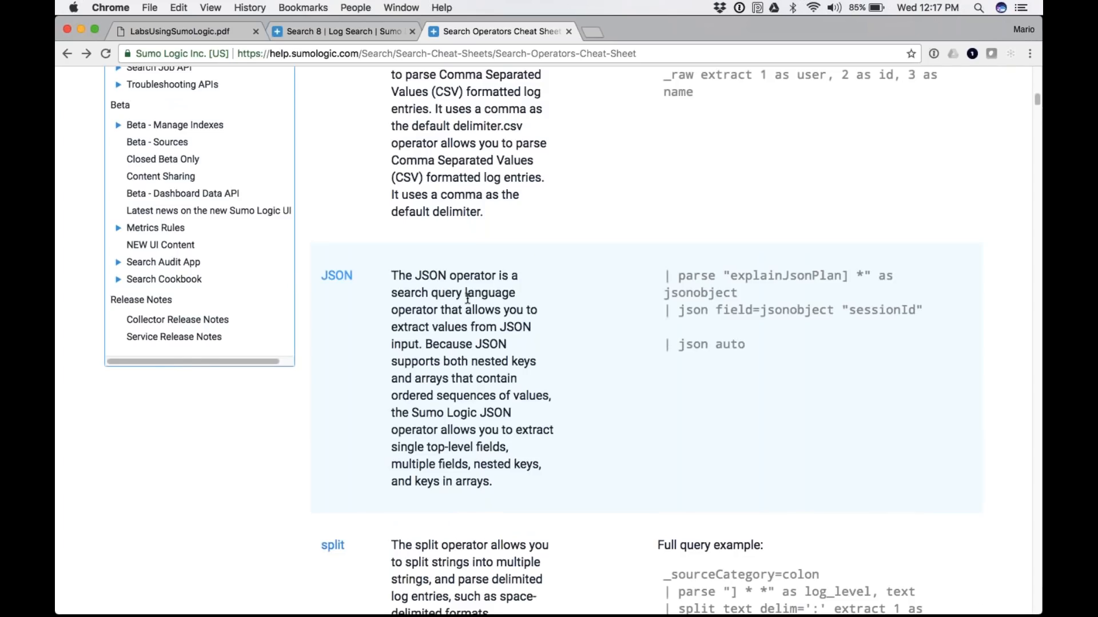
{"action": "scroll", "coordinate": [467, 297], "scroll_direction": "up", "scroll_amount": 10}
{"action": "scroll", "coordinate": [340, 316], "scroll_direction": "down", "scroll_amount": 18}
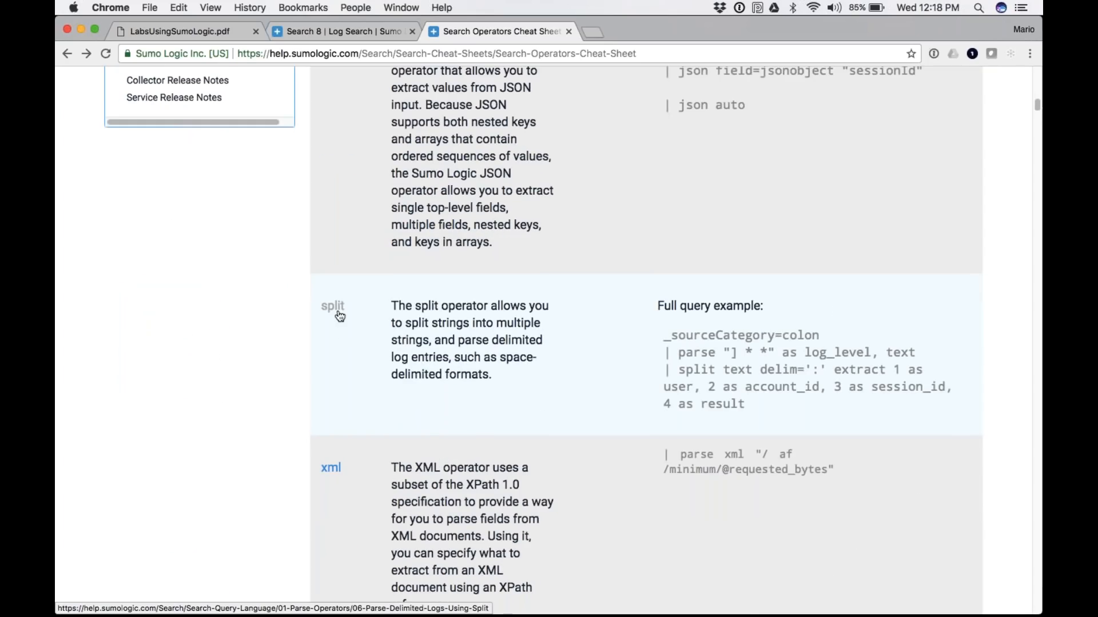
{"action": "scroll", "coordinate": [340, 316], "scroll_direction": "down", "scroll_amount": 1}
{"action": "scroll", "coordinate": [340, 316], "scroll_direction": "down", "scroll_amount": 6}
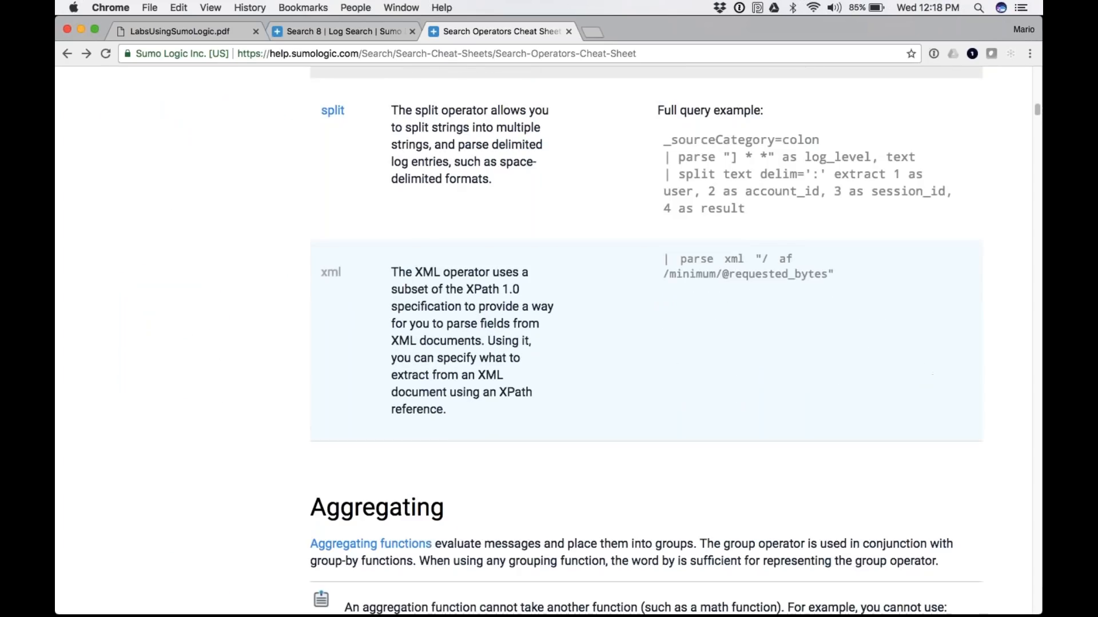
{"action": "scroll", "coordinate": [340, 316], "scroll_direction": "up", "scroll_amount": 1}
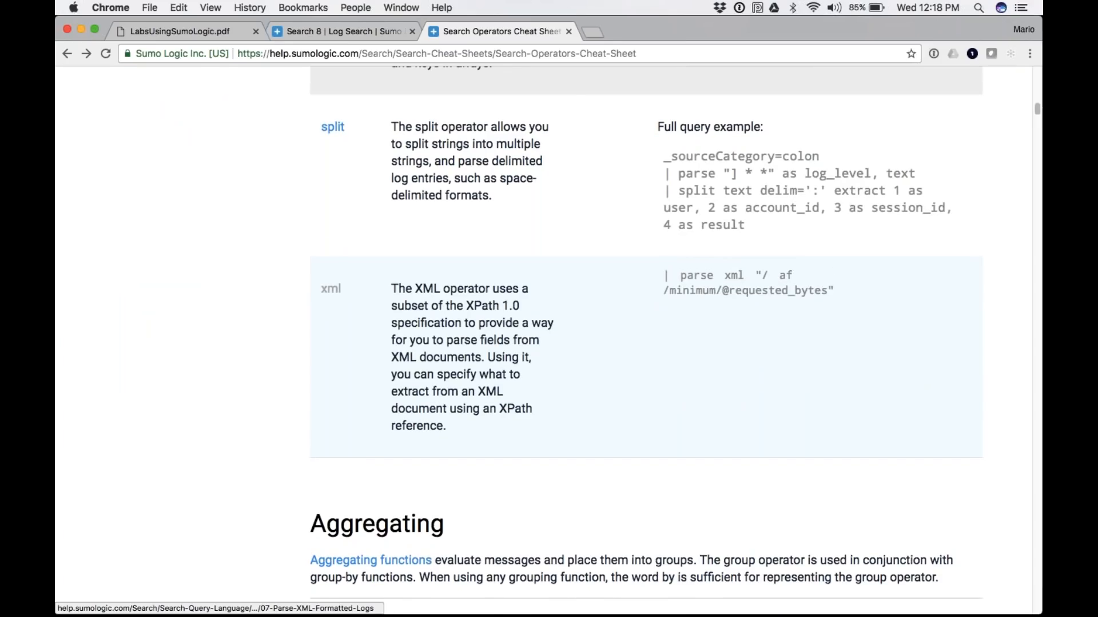
{"action": "scroll", "coordinate": [340, 316], "scroll_direction": "up", "scroll_amount": 15}
{"action": "scroll", "coordinate": [339, 316], "scroll_direction": "up", "scroll_amount": 10}
Step: Search the Sumo Logic help site for "parsing operators", open the Parse Operators article and review its list of topics
{"action": "left_click", "coordinate": [333, 92]}
{"action": "type", "text": "par"}
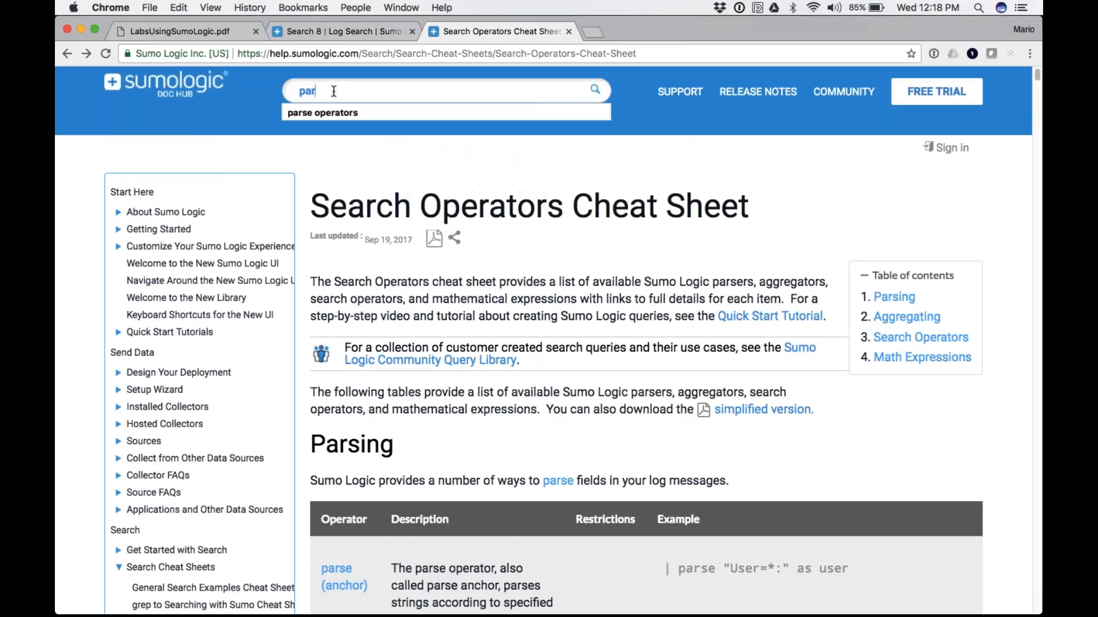
{"action": "type", "text": "sing operator"}
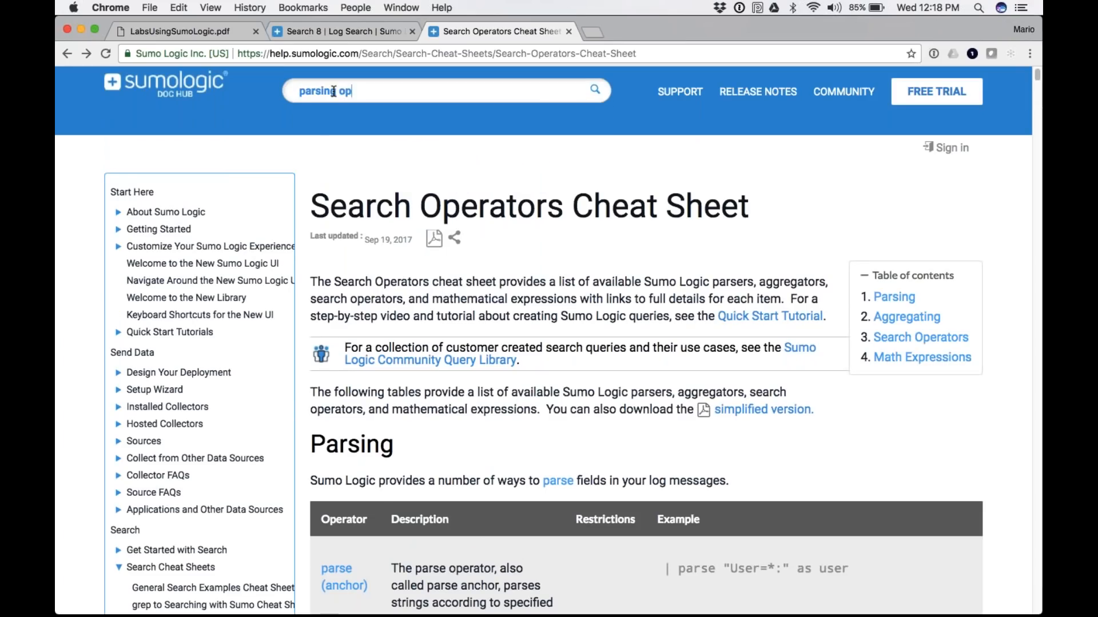
{"action": "type", "text": "s"}
{"action": "key", "text": "Return"}
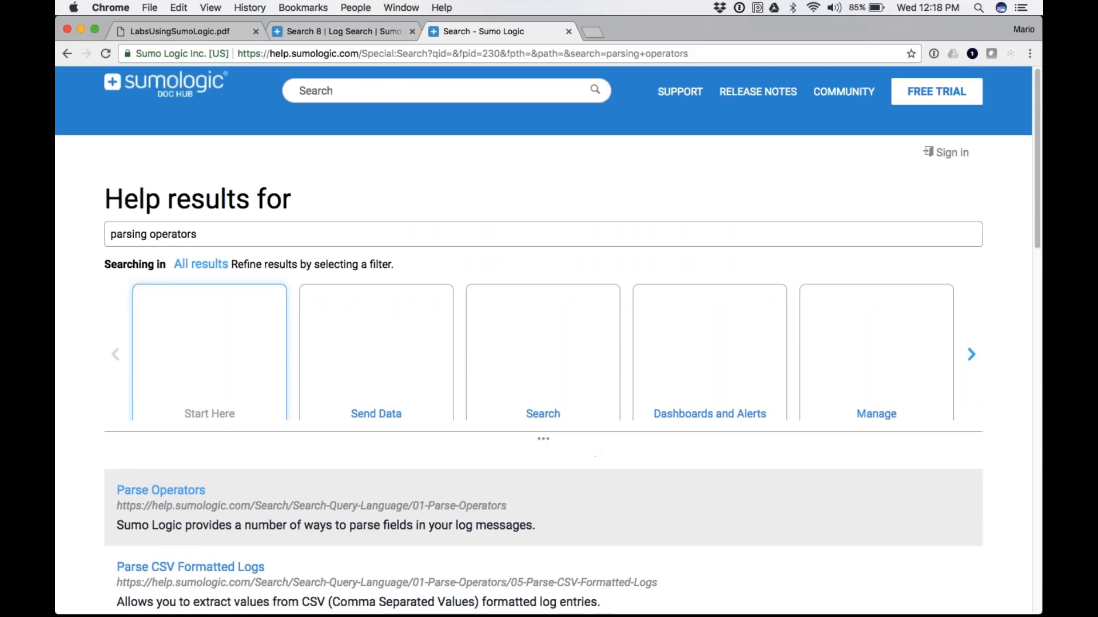
{"action": "left_click", "coordinate": [160, 490]}
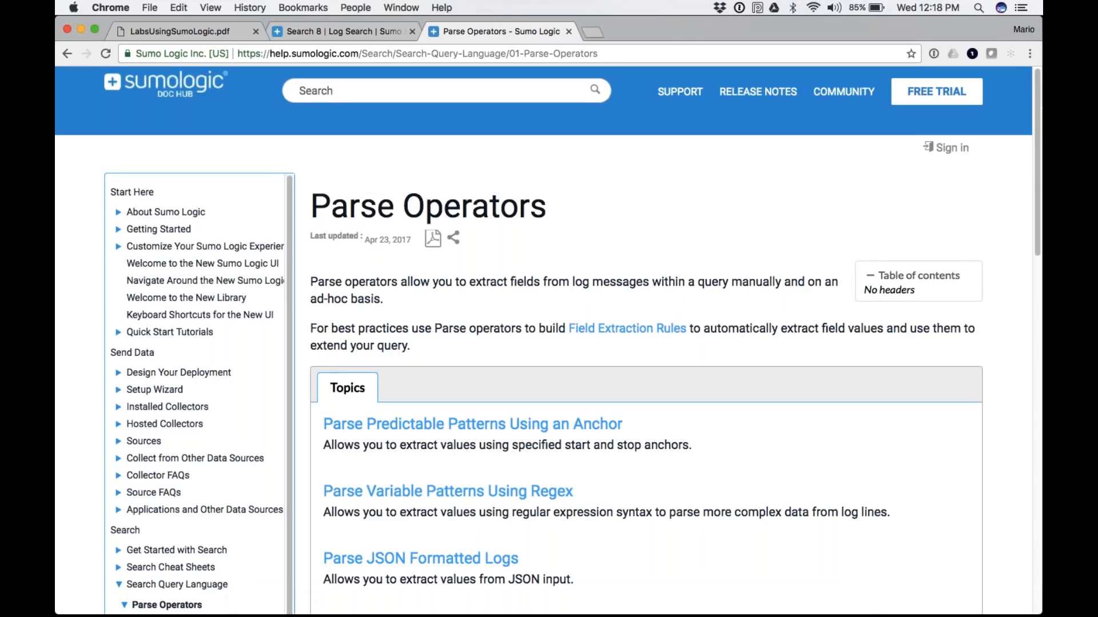
{"action": "scroll", "coordinate": [543, 341], "scroll_direction": "down", "scroll_amount": 1}
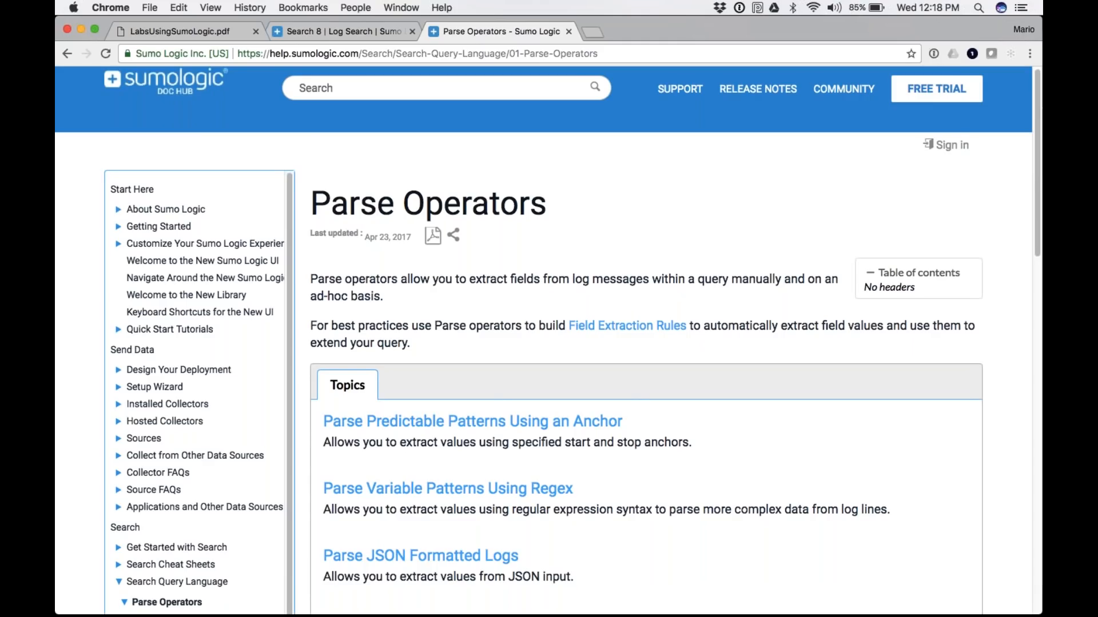
{"action": "scroll", "coordinate": [410, 430], "scroll_direction": "down", "scroll_amount": 10}
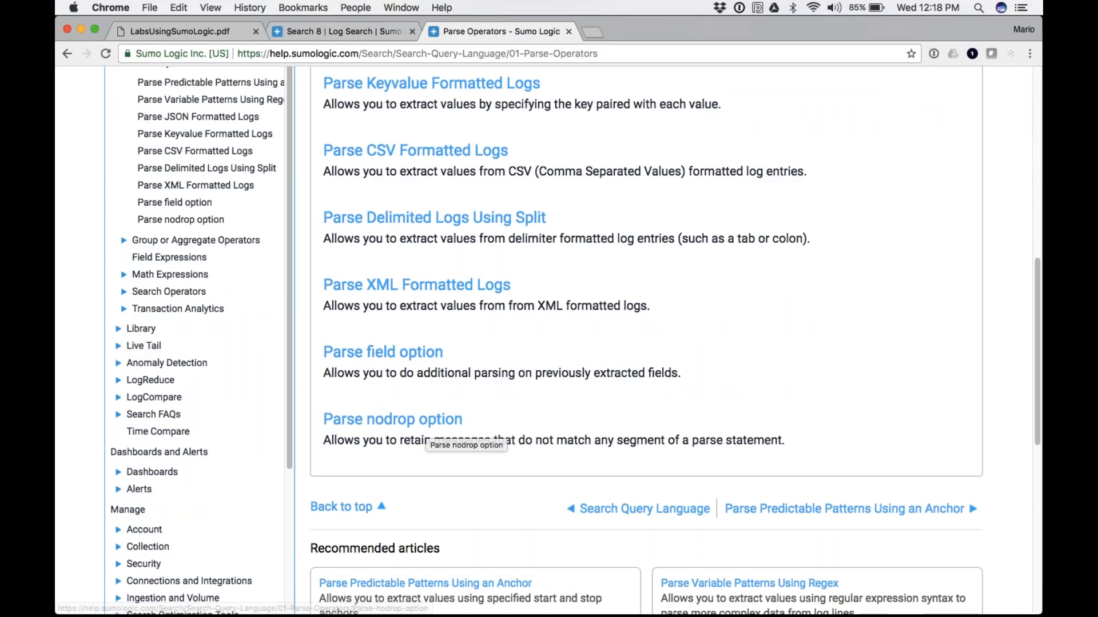
Step: Review the Search and Analyze exercises from Lab 1 to Lab 3 in LabsUsingSumoLogic.pdf at an enlarged page size
{"action": "left_click", "coordinate": [333, 36]}
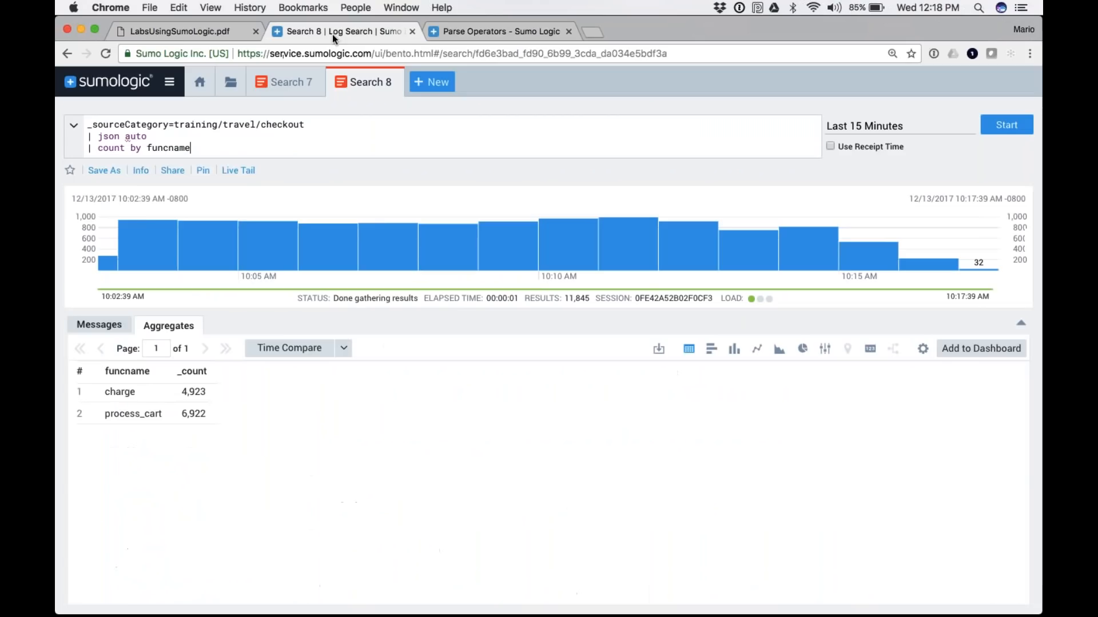
{"action": "left_click", "coordinate": [178, 35]}
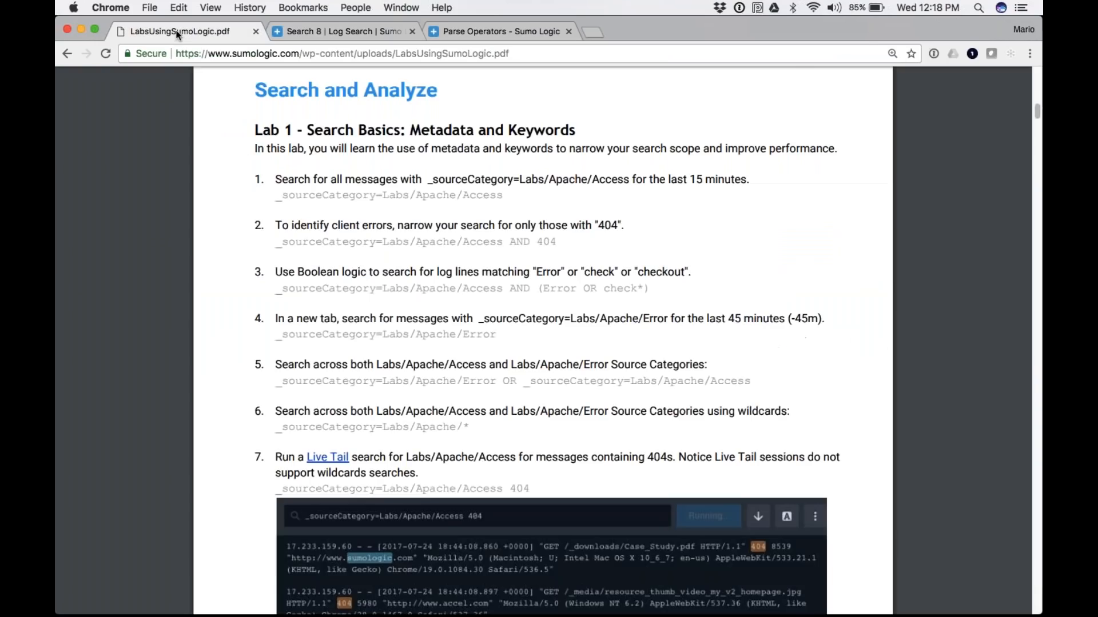
{"action": "scroll", "coordinate": [543, 341], "scroll_direction": "down", "scroll_amount": 20}
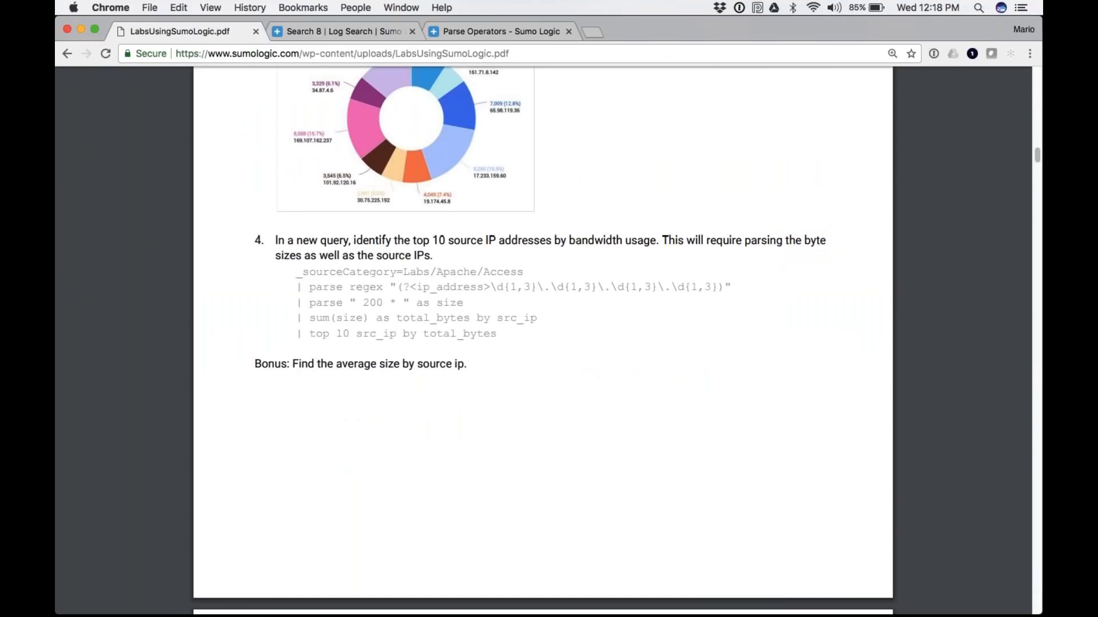
{"action": "scroll", "coordinate": [543, 340], "scroll_direction": "up", "scroll_amount": 4}
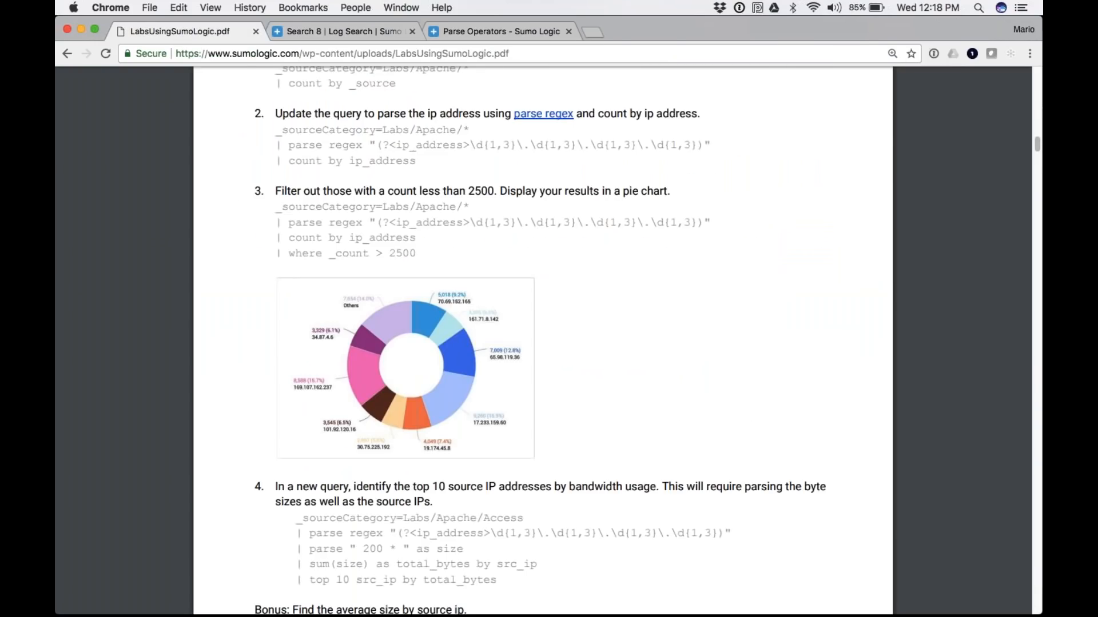
{"action": "scroll", "coordinate": [543, 341], "scroll_direction": "up", "scroll_amount": 20}
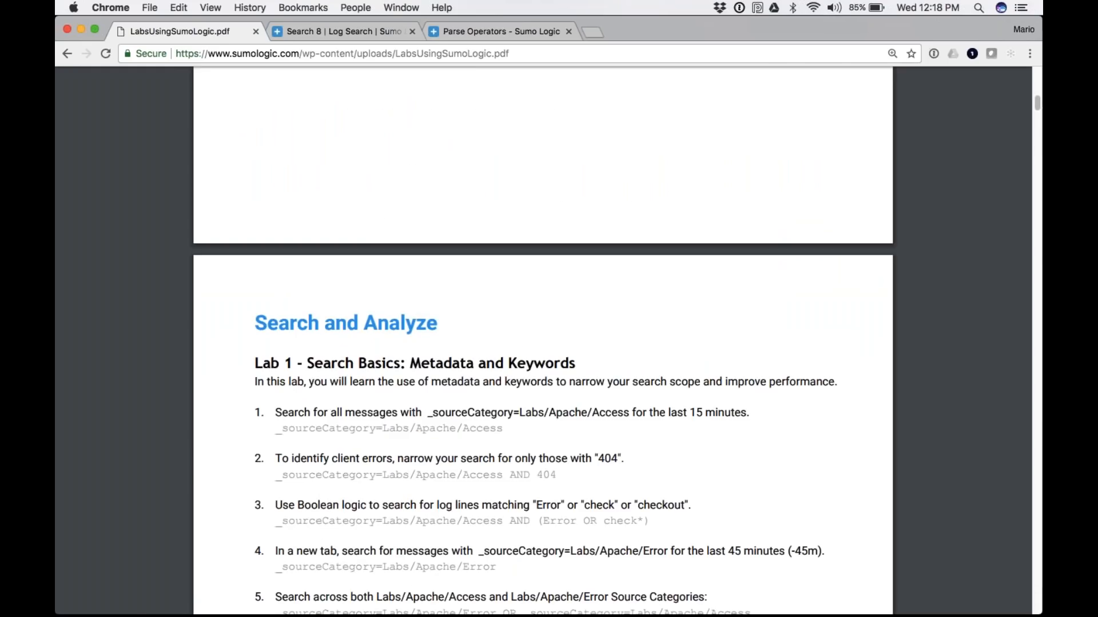
{"action": "key", "text": "super+equal"}
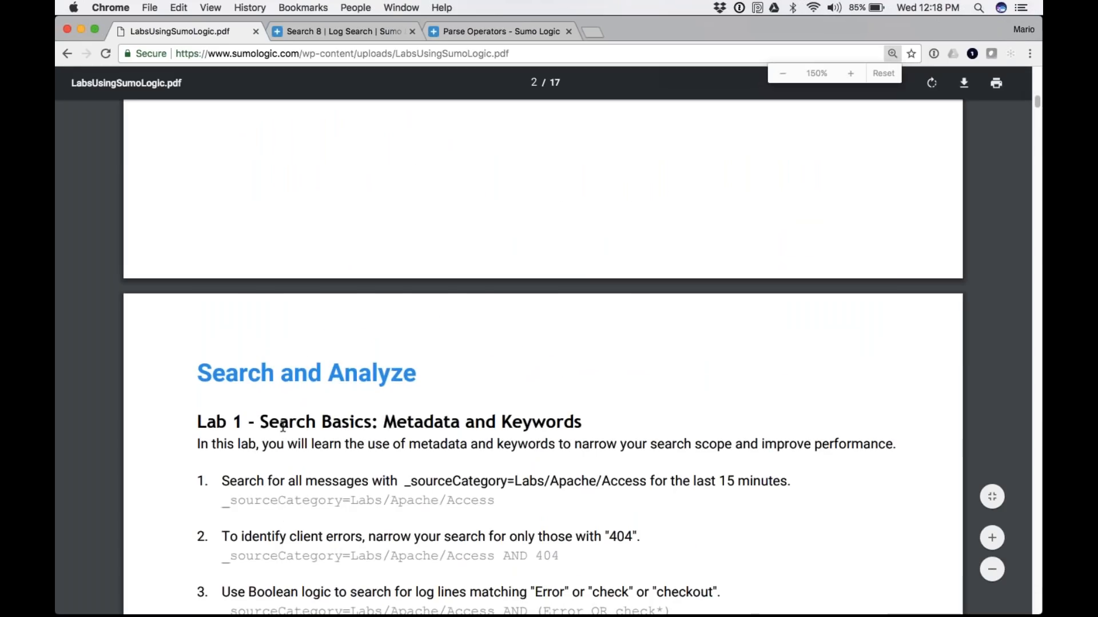
{"action": "scroll", "coordinate": [283, 427], "scroll_direction": "down", "scroll_amount": 2}
{"action": "scroll", "coordinate": [501, 379], "scroll_direction": "down", "scroll_amount": 2}
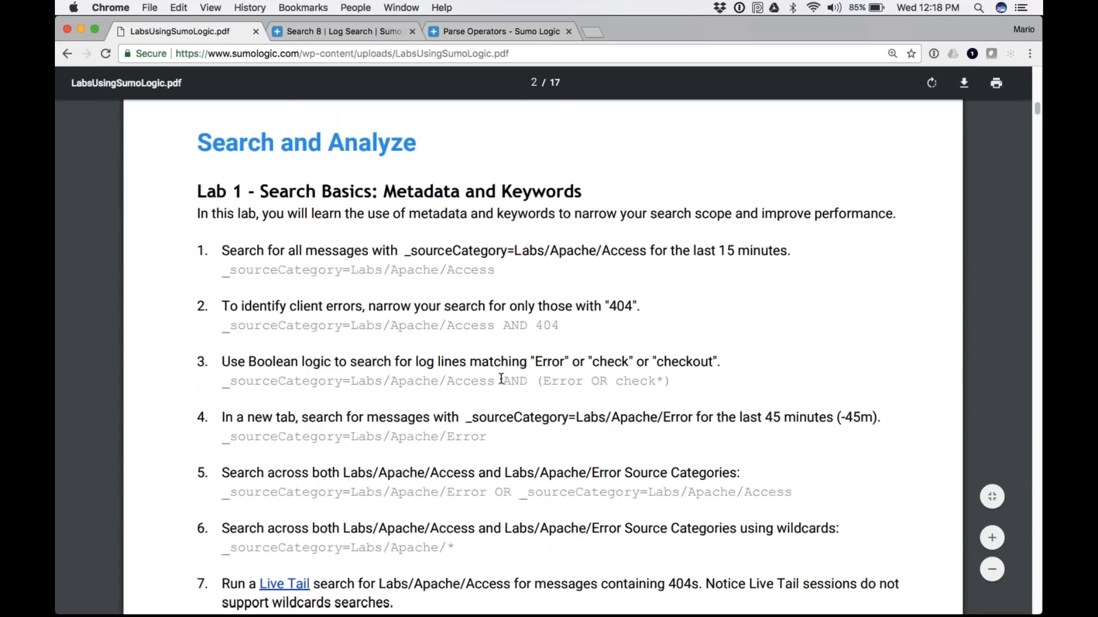
{"action": "scroll", "coordinate": [501, 379], "scroll_direction": "down", "scroll_amount": 4}
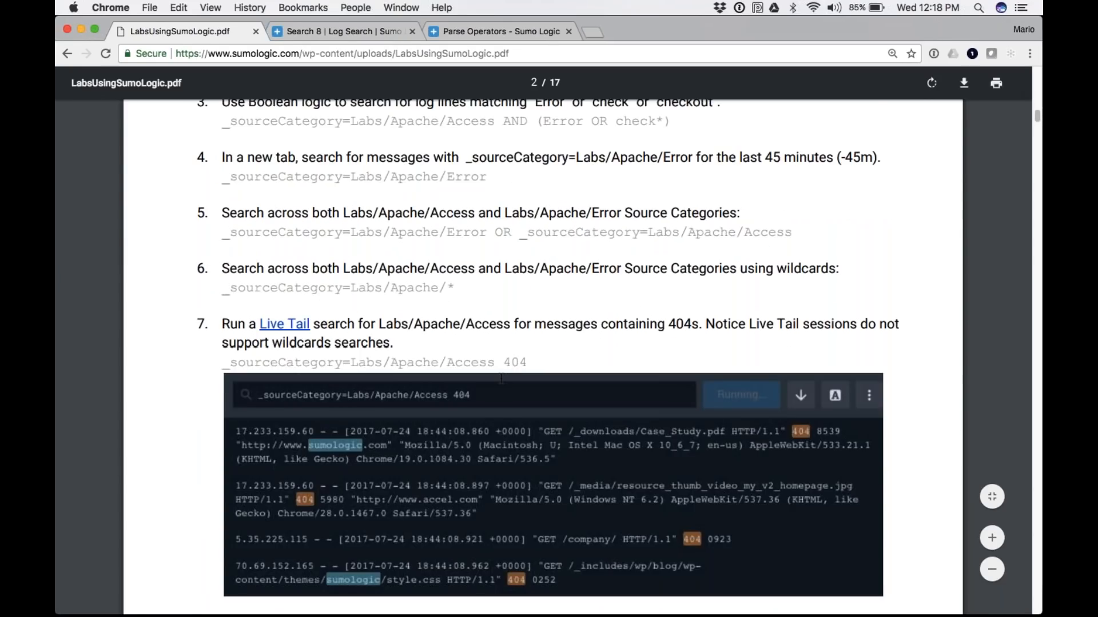
{"action": "scroll", "coordinate": [502, 379], "scroll_direction": "down", "scroll_amount": 1}
{"action": "scroll", "coordinate": [501, 379], "scroll_direction": "down", "scroll_amount": 8}
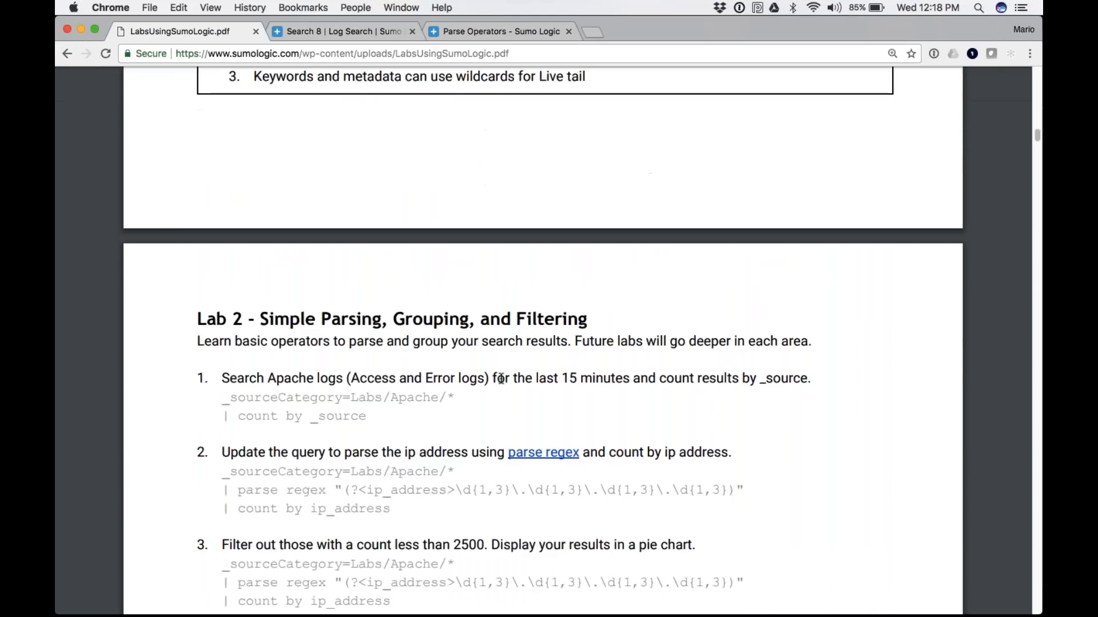
{"action": "scroll", "coordinate": [502, 379], "scroll_direction": "down", "scroll_amount": 10}
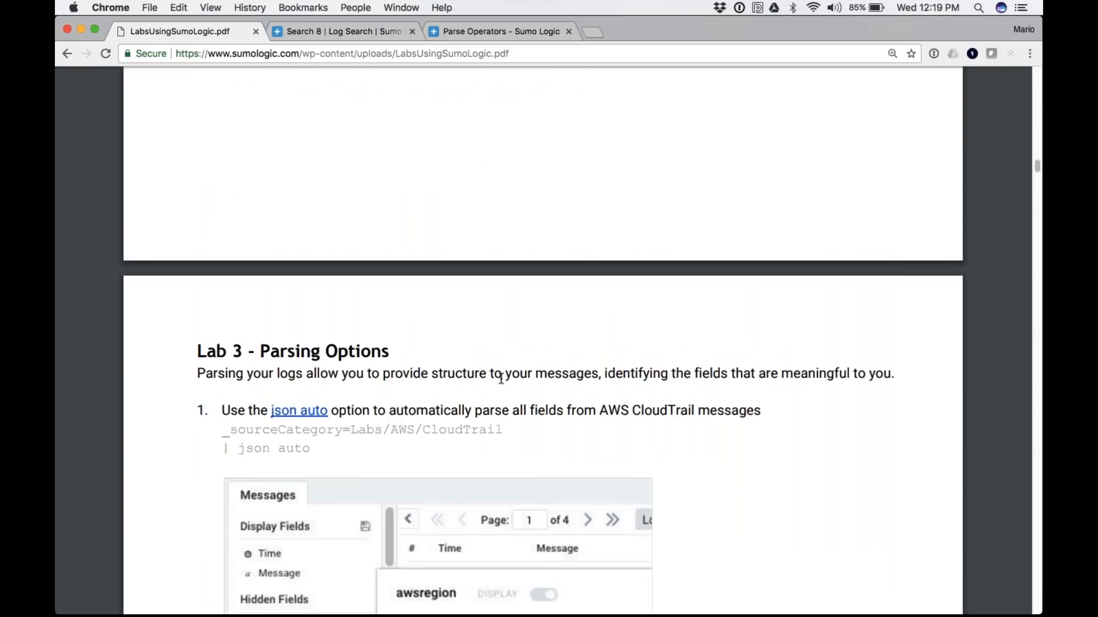
{"action": "scroll", "coordinate": [501, 378], "scroll_direction": "down", "scroll_amount": 5}
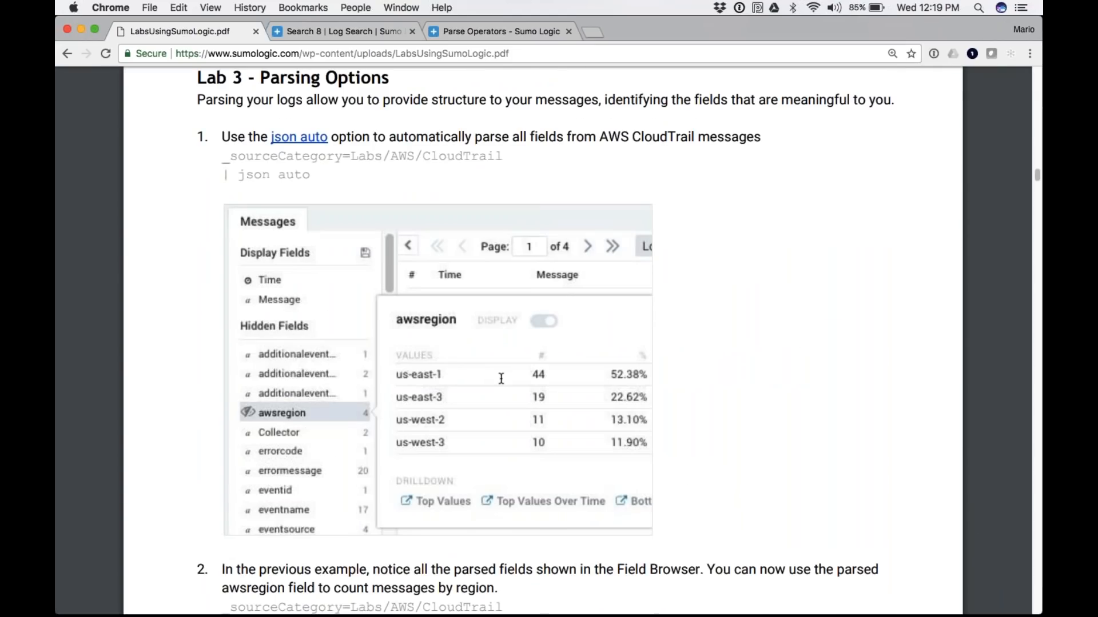
Step: Copy the full query of Lab 3 exercise 6, the one using nodrop and isBlank(client_ip)
{"action": "scroll", "coordinate": [502, 378], "scroll_direction": "down", "scroll_amount": 15}
{"action": "left_click_drag", "start_coordinate": [223, 303], "coordinate": [343, 327]}
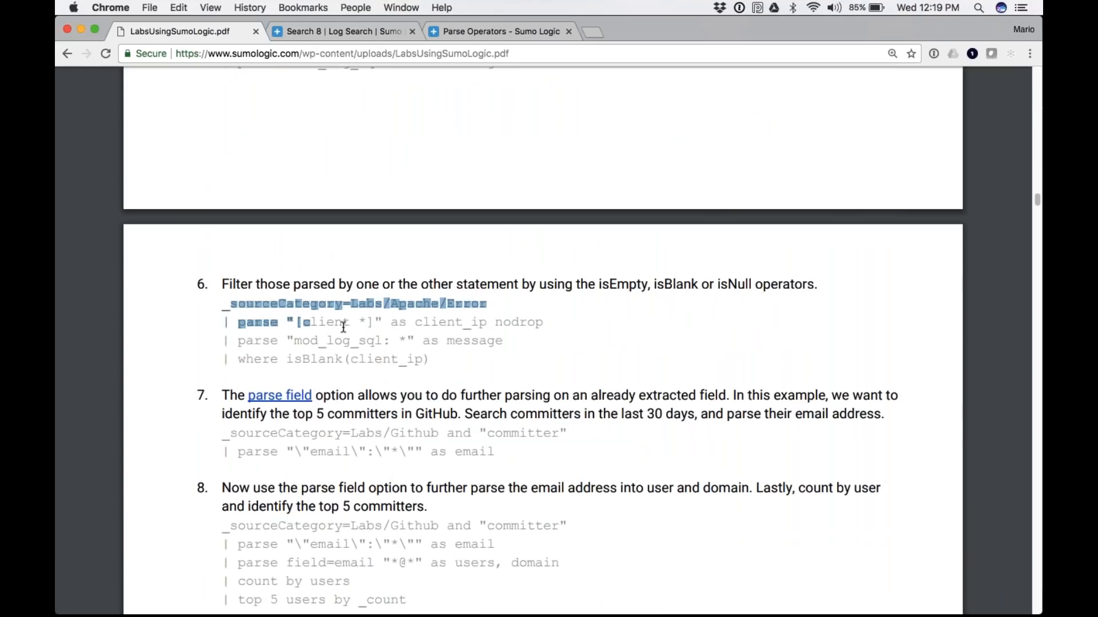
{"action": "left_click_drag", "start_coordinate": [343, 327], "coordinate": [414, 348]}
{"action": "left_click_drag", "start_coordinate": [424, 352], "coordinate": [427, 354]}
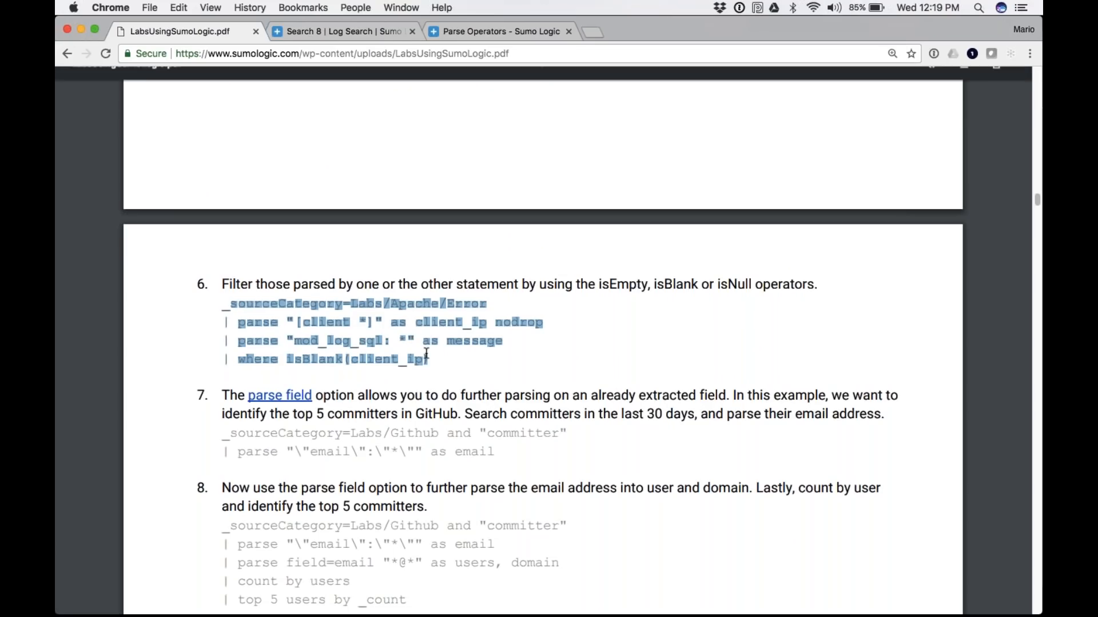
Step: Replace the checkout query in Search 8 with the copied _sourceCategory=Labs/Apache/Error query, including both parse lines and the isBlank(client_ip) filter
{"action": "left_click", "coordinate": [452, 29]}
{"action": "left_click", "coordinate": [346, 36]}
{"action": "left_click_drag", "start_coordinate": [269, 147], "coordinate": [98, 118]}
{"action": "key", "text": "BackSpace"}
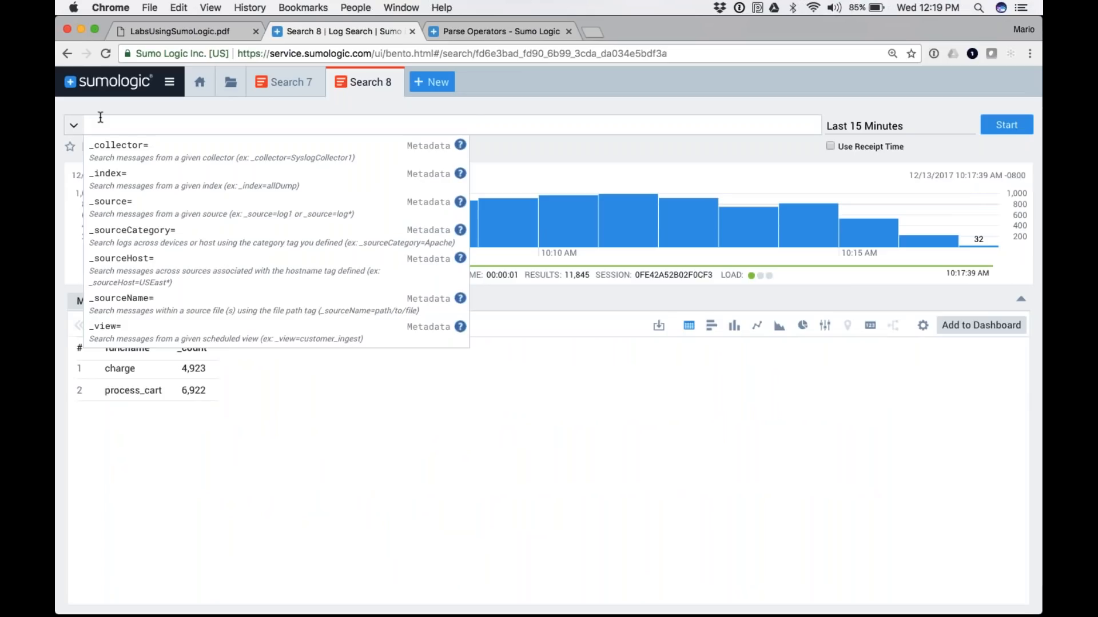
{"action": "type", "text": "_sourceCategory=Labs/Apache/Error | parse \"[client *]\" as client_ip nodrop | parse \"mod_log_sql: *\" as message | where isBlank(client_ip)"}
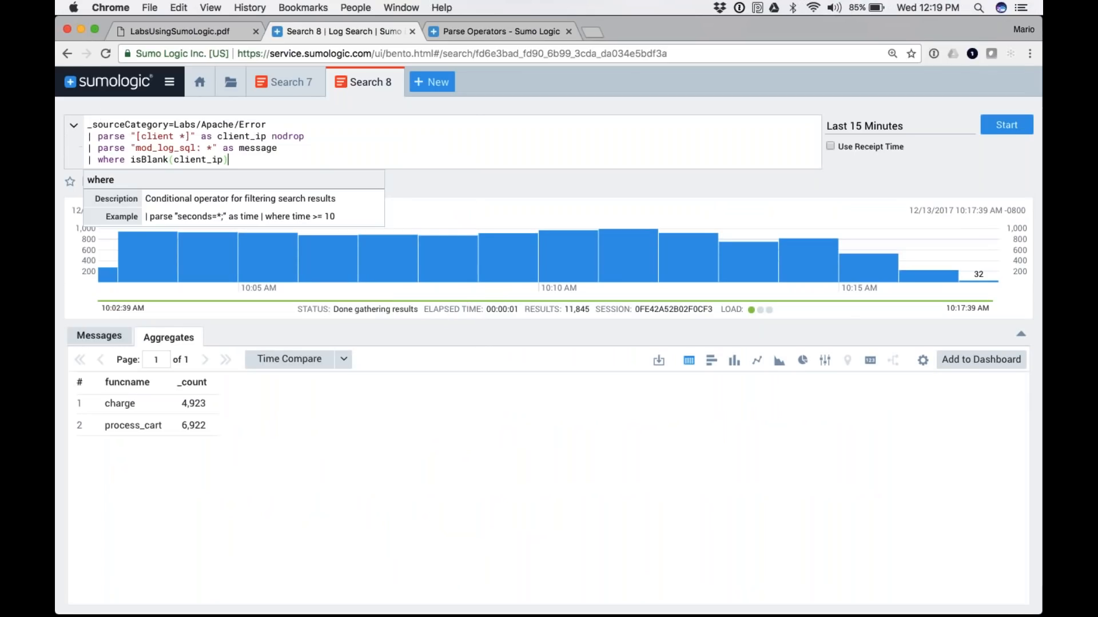
Step: Comment out the two parse lines and the where line with "//" and run the query
{"action": "left_click", "coordinate": [88, 137]}
{"action": "type", "text": "//"}
{"action": "left_click", "coordinate": [88, 149]}
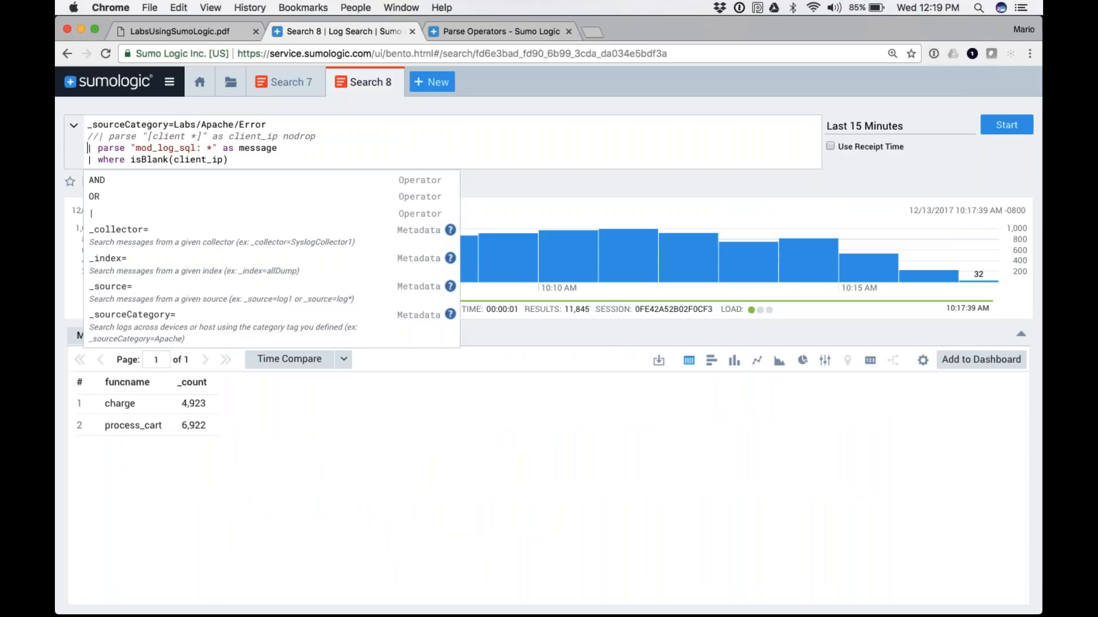
{"action": "type", "text": "//"}
{"action": "left_click", "coordinate": [88, 160]}
{"action": "type", "text": "//"}
{"action": "key", "text": "Return"}
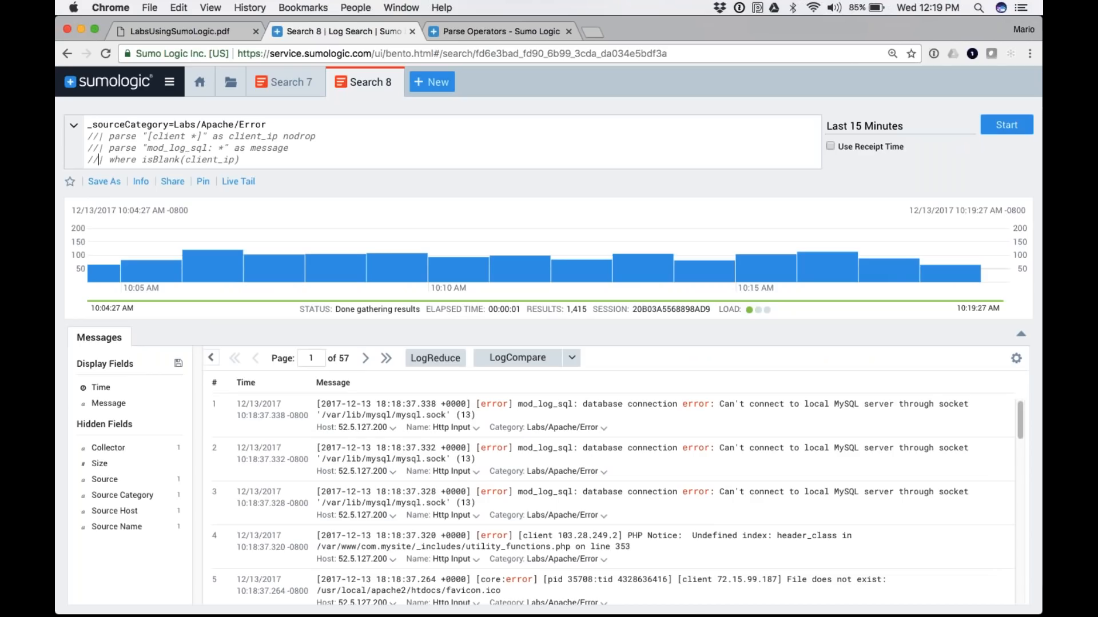
Step: Enlarge the page, expand the messages area over the histogram and compare the client and mod_log_sql formats of the Apache error messages
{"action": "key", "text": "super+equal"}
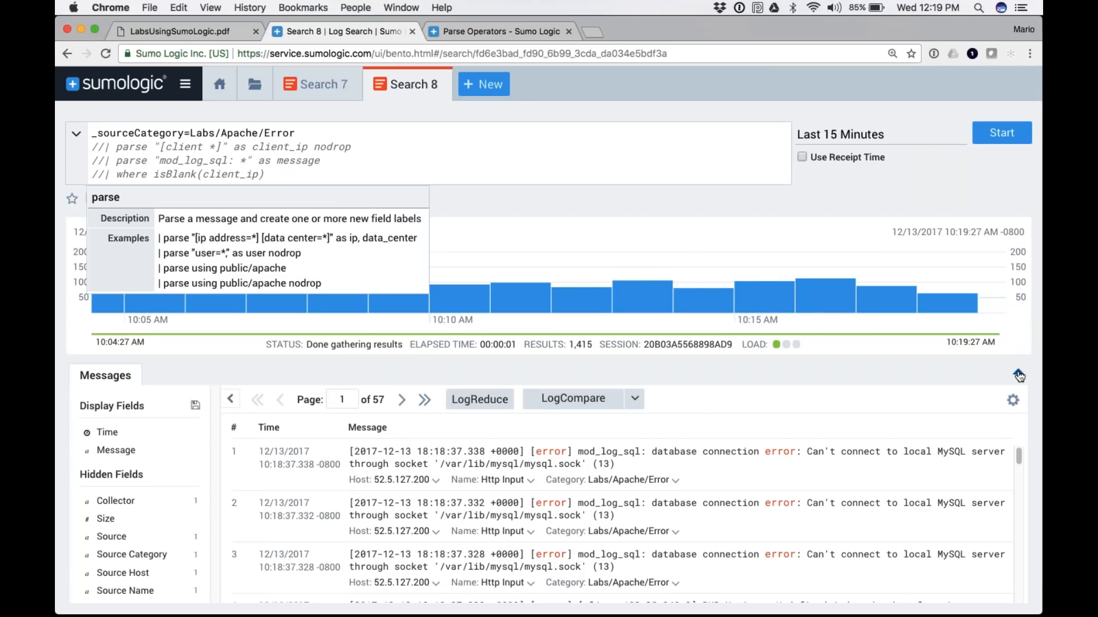
{"action": "left_click", "coordinate": [1018, 375]}
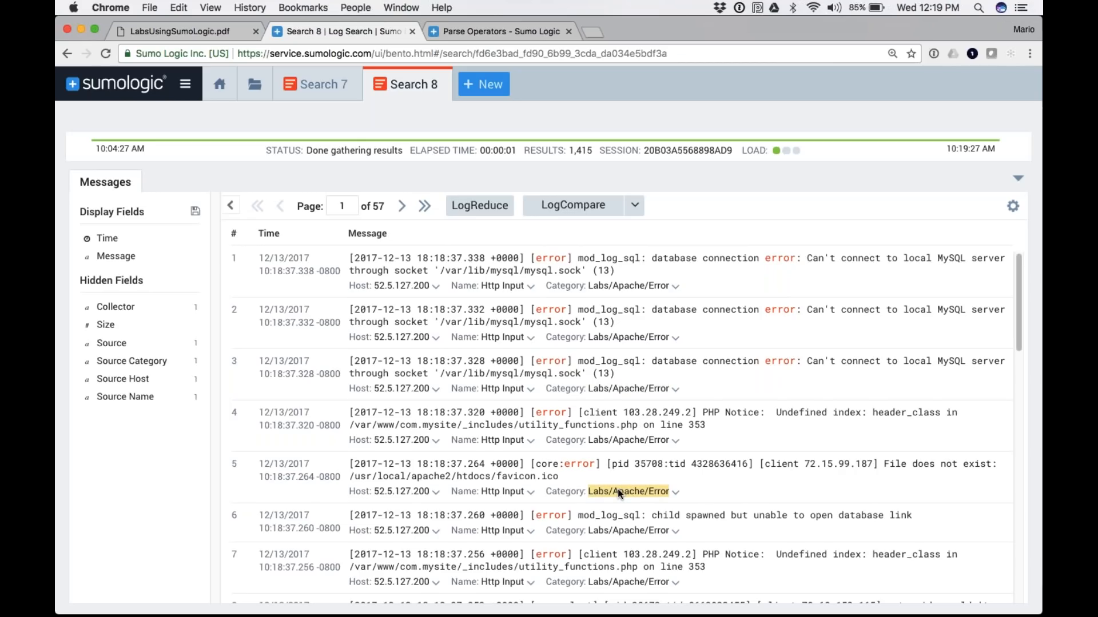
{"action": "scroll", "coordinate": [617, 489], "scroll_direction": "down", "scroll_amount": 3}
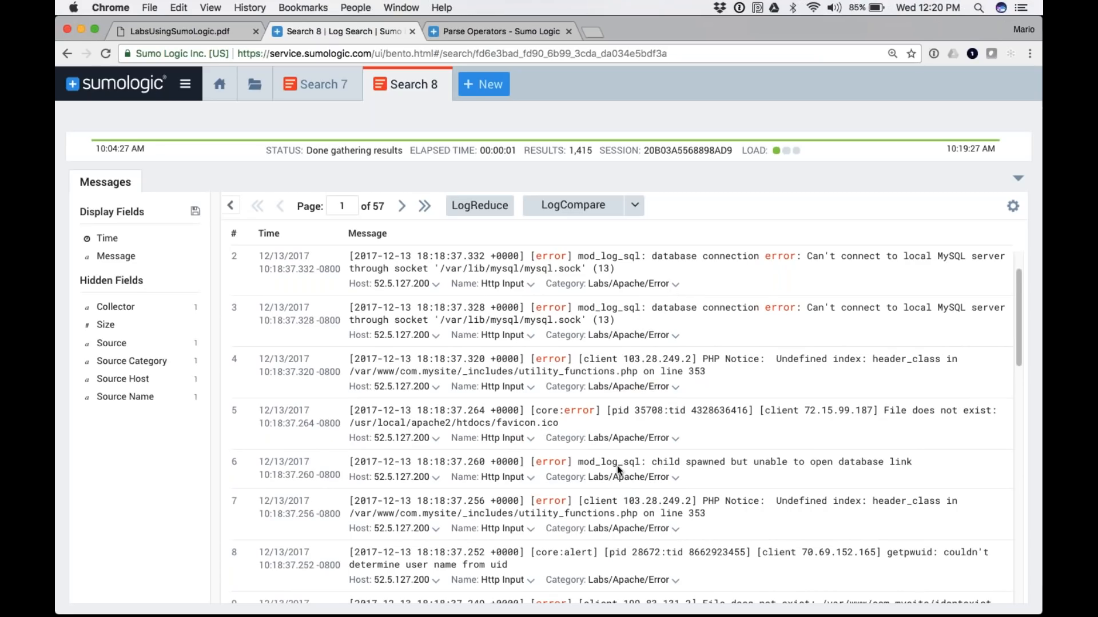
{"action": "scroll", "coordinate": [616, 466], "scroll_direction": "down", "scroll_amount": 1}
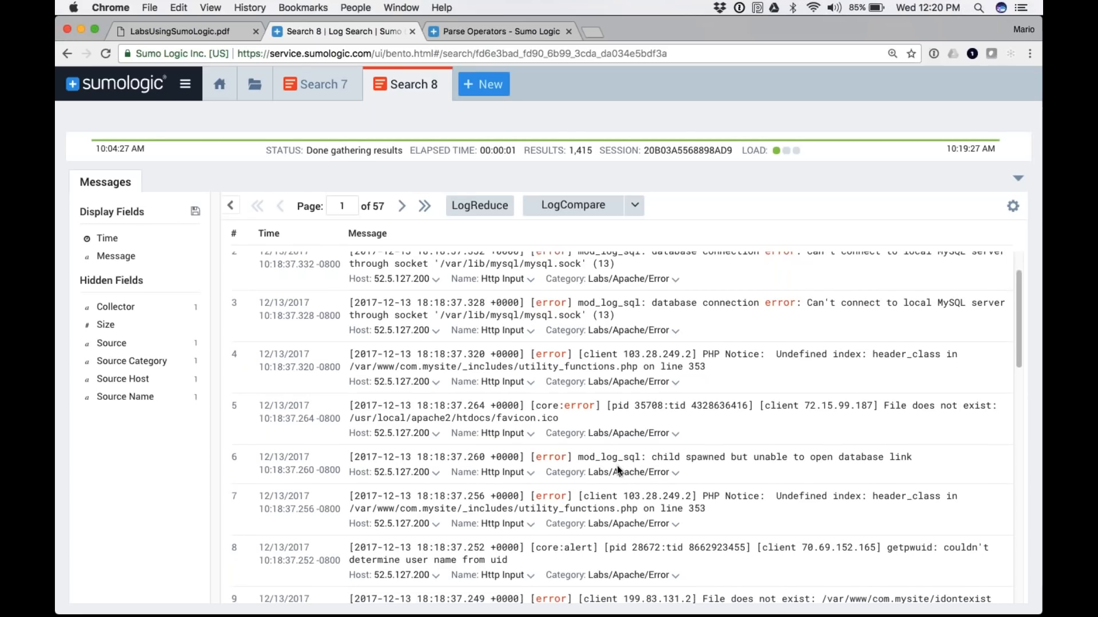
{"action": "scroll", "coordinate": [616, 465], "scroll_direction": "down", "scroll_amount": 1}
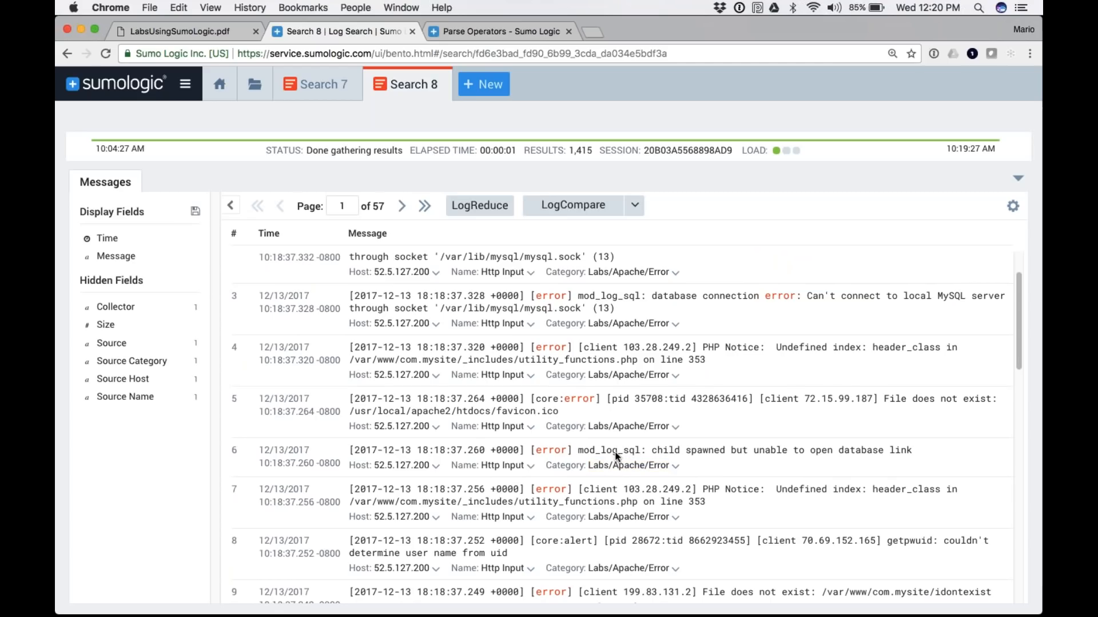
{"action": "scroll", "coordinate": [616, 456], "scroll_direction": "up", "scroll_amount": 3}
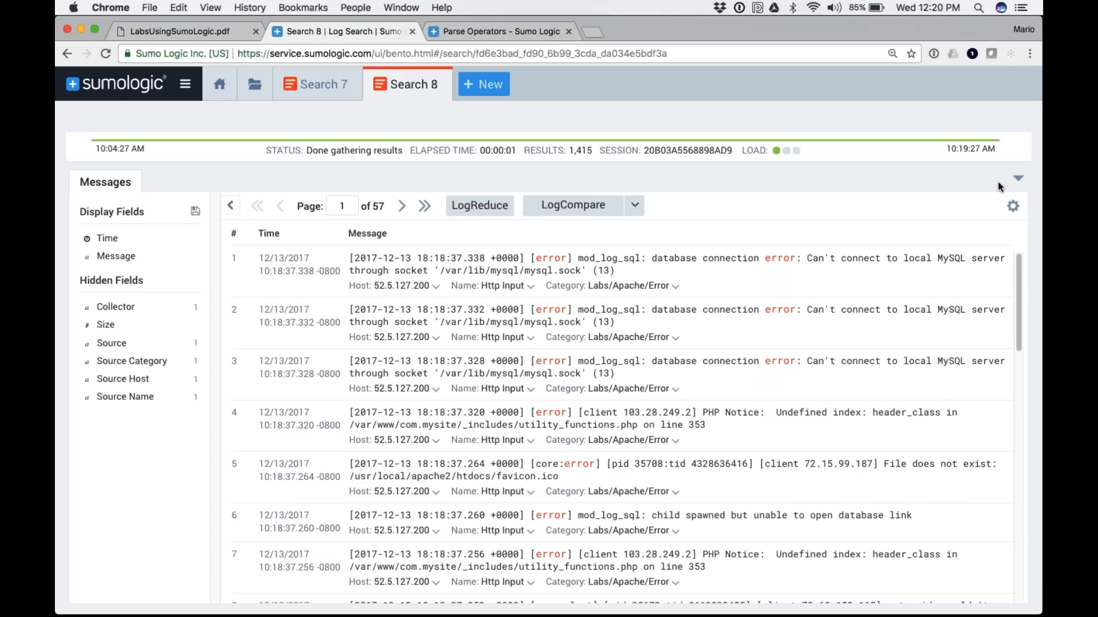
Step: Restore the histogram view, uncomment the "[client *]" parse line and comment out its nodrop option with "//"
{"action": "left_click", "coordinate": [1018, 178]}
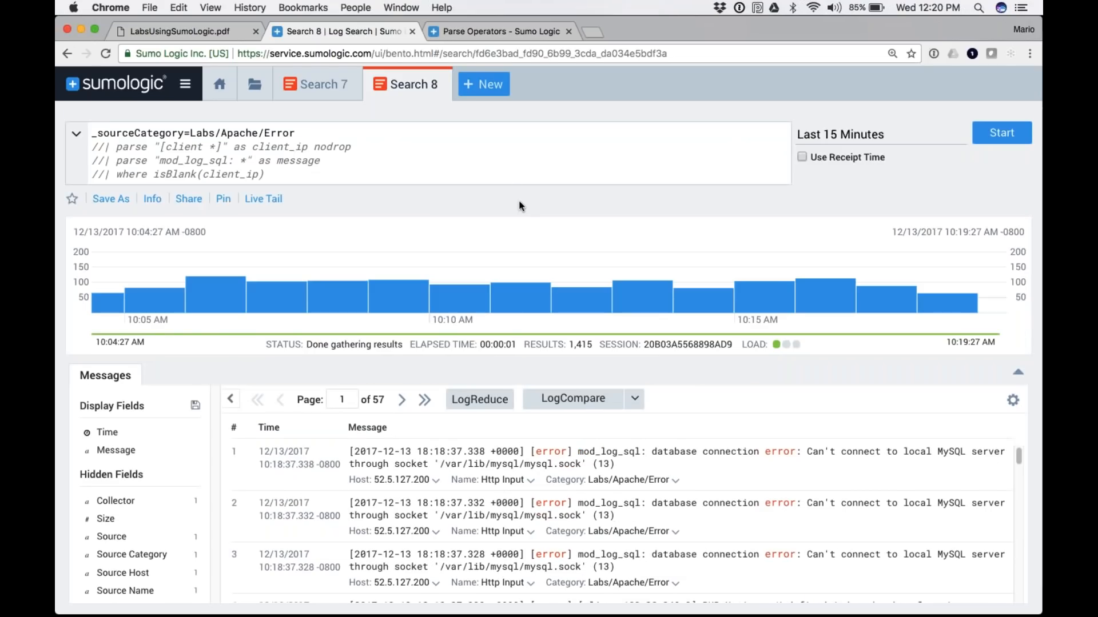
{"action": "left_click", "coordinate": [104, 146]}
{"action": "key", "text": "BackSpace"}
{"action": "key", "text": "BackSpace"}
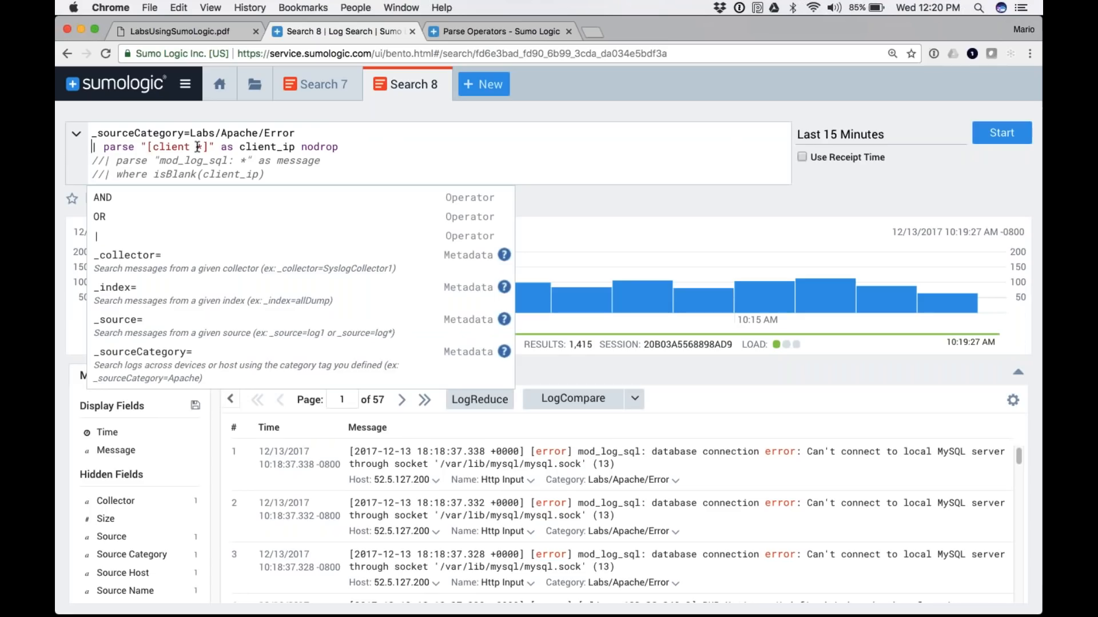
{"action": "left_click", "coordinate": [301, 147]}
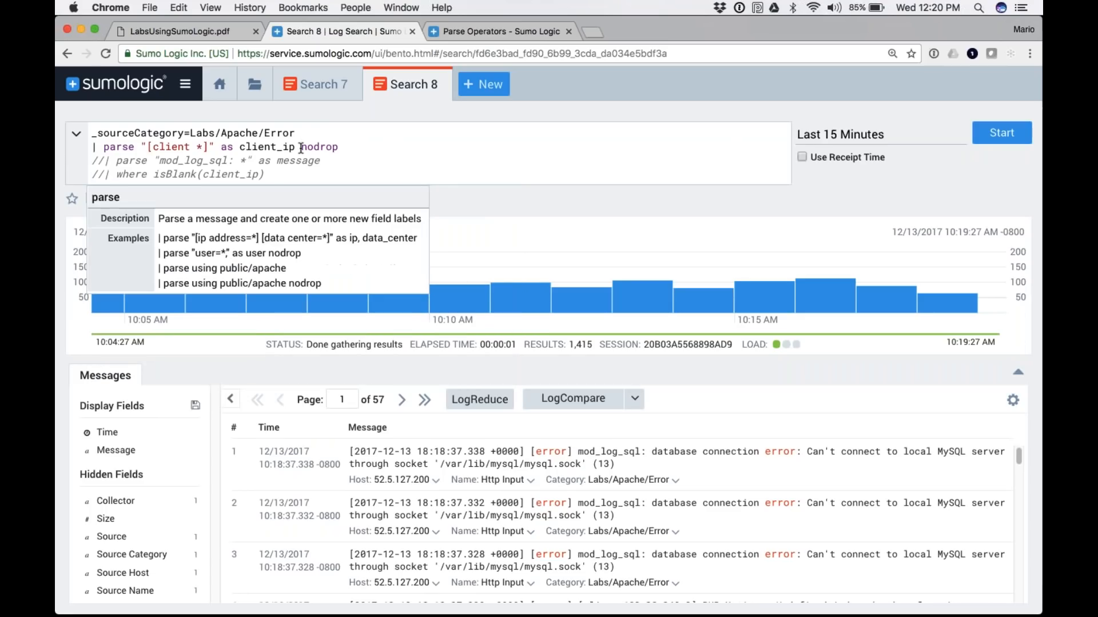
{"action": "type", "text": "//"}
Step: Compare the wildcard in the "[client *]" anchor with a client error message, and run the query without nodrop
{"action": "left_click_drag", "start_coordinate": [147, 147], "coordinate": [207, 144]}
{"action": "left_click", "coordinate": [207, 146]}
{"action": "left_click_drag", "start_coordinate": [198, 146], "coordinate": [202, 146]}
{"action": "scroll", "coordinate": [589, 496], "scroll_direction": "down", "scroll_amount": 3}
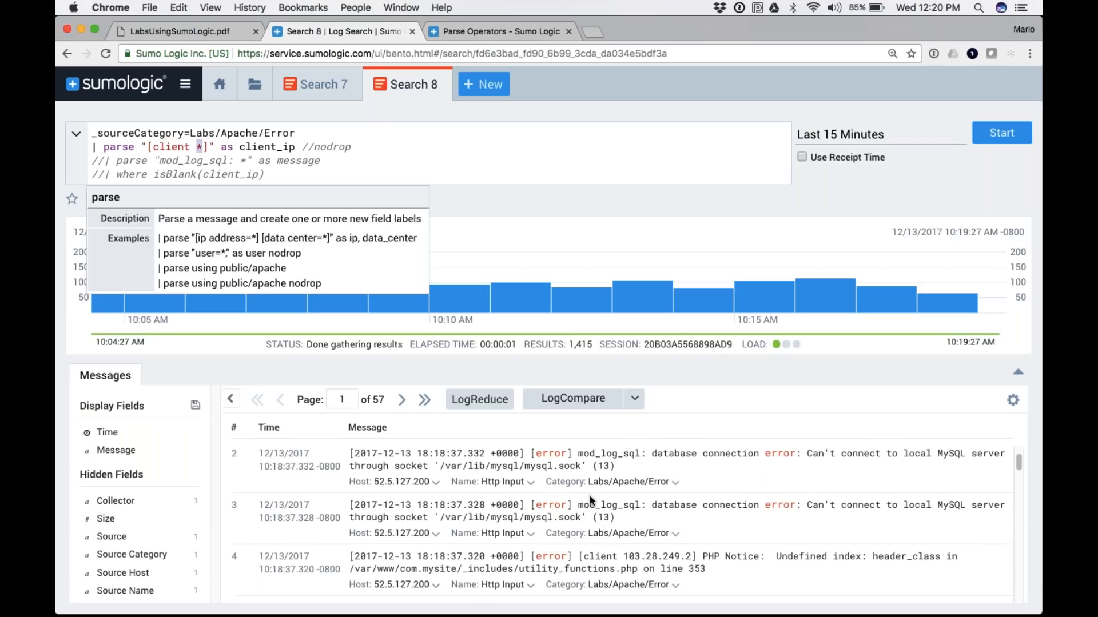
{"action": "mouse_move", "coordinate": [698, 527]}
{"action": "left_mouse_down"}
{"action": "mouse_move", "coordinate": [586, 530]}
{"action": "mouse_move", "coordinate": [683, 526]}
{"action": "left_mouse_up"}
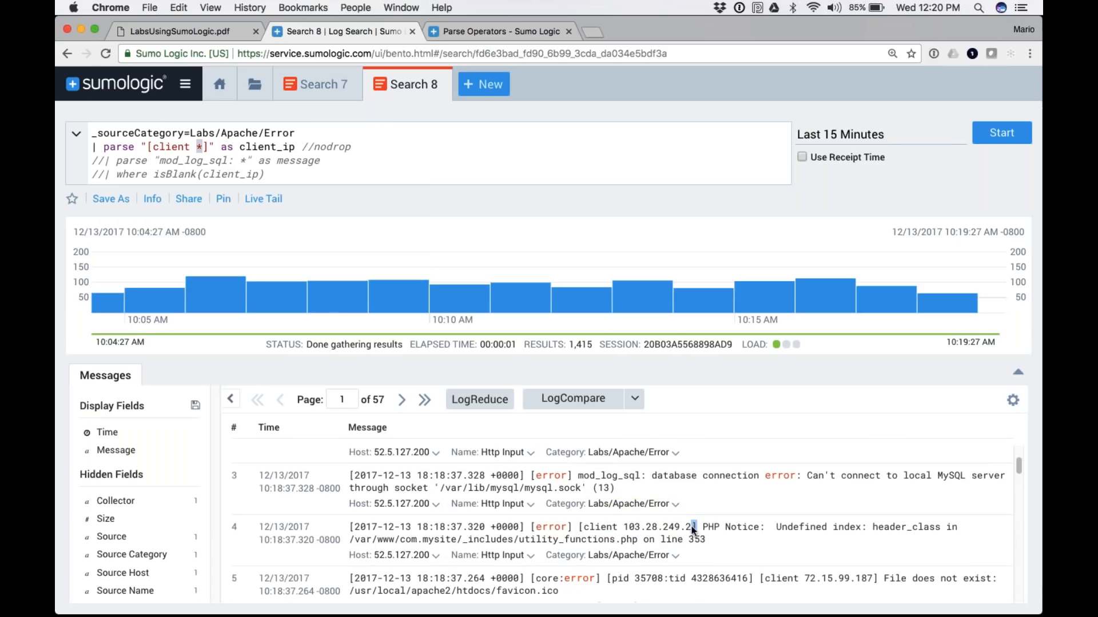
{"action": "left_click", "coordinate": [322, 162]}
{"action": "left_click", "coordinate": [1008, 138]}
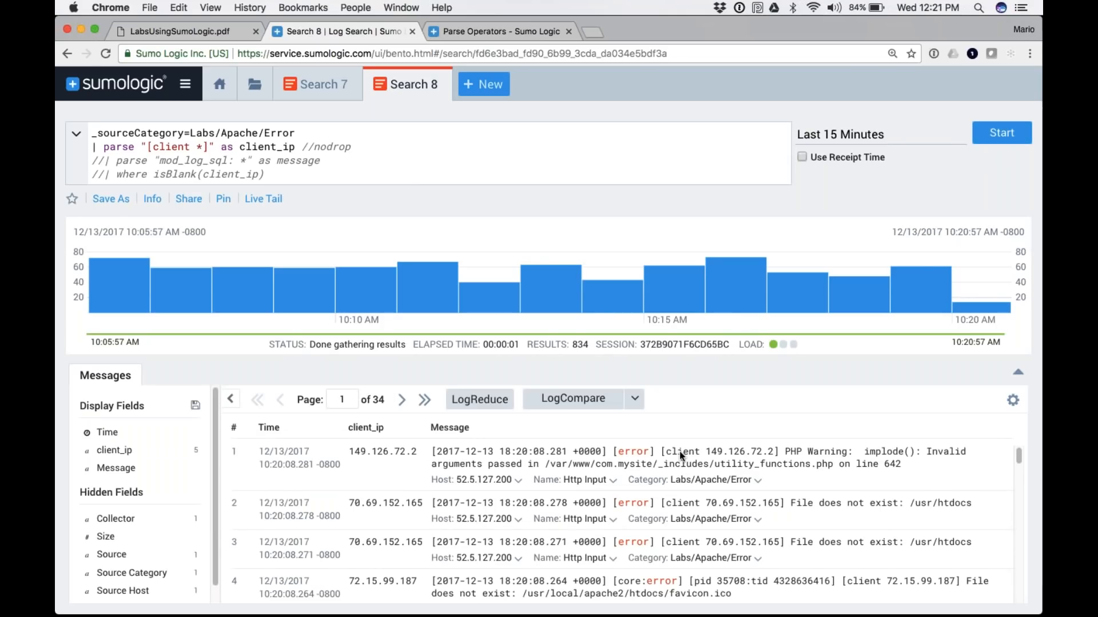
Step: Examine the parsed client_ip values and match them against the bracketed client text in the messages
{"action": "scroll", "coordinate": [380, 466], "scroll_direction": "down", "scroll_amount": 4}
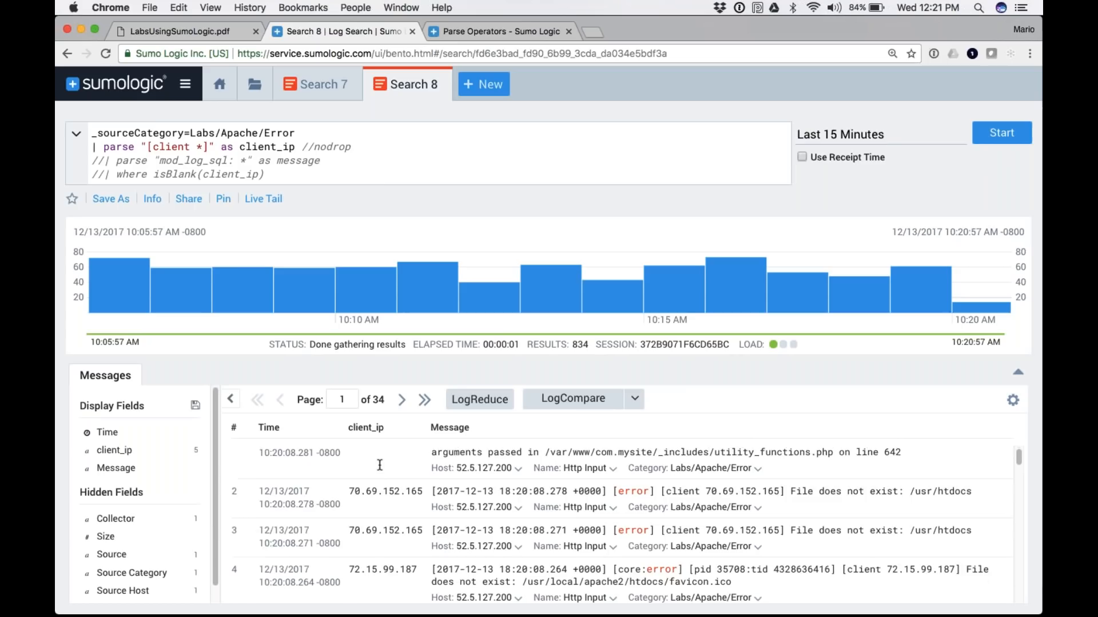
{"action": "scroll", "coordinate": [379, 466], "scroll_direction": "down", "scroll_amount": 3}
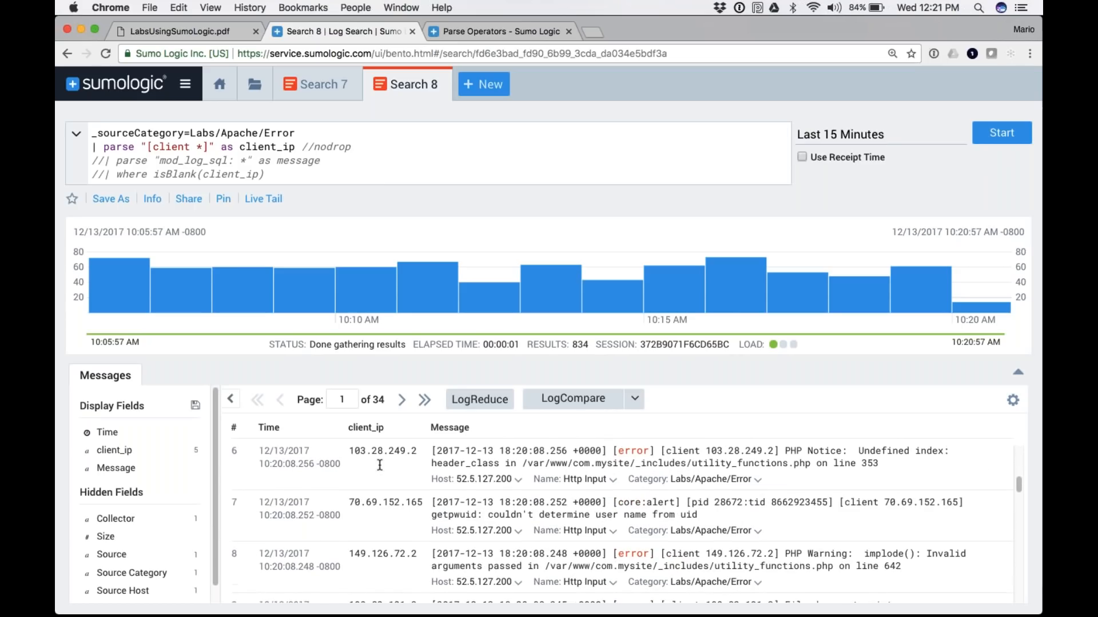
{"action": "scroll", "coordinate": [380, 466], "scroll_direction": "down", "scroll_amount": 8}
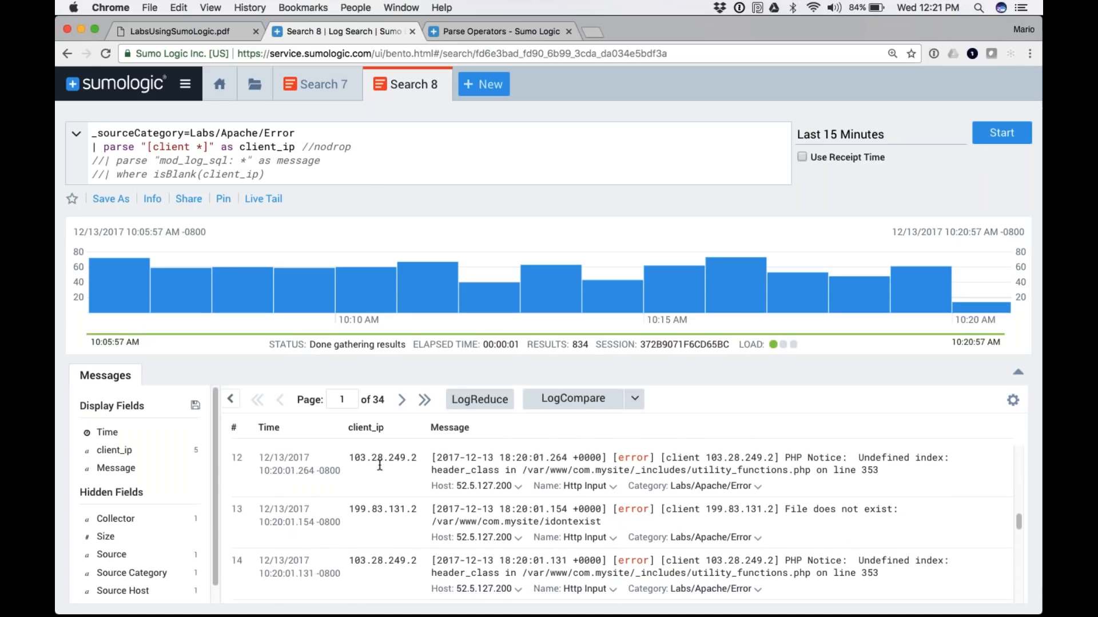
{"action": "scroll", "coordinate": [380, 465], "scroll_direction": "up", "scroll_amount": 15}
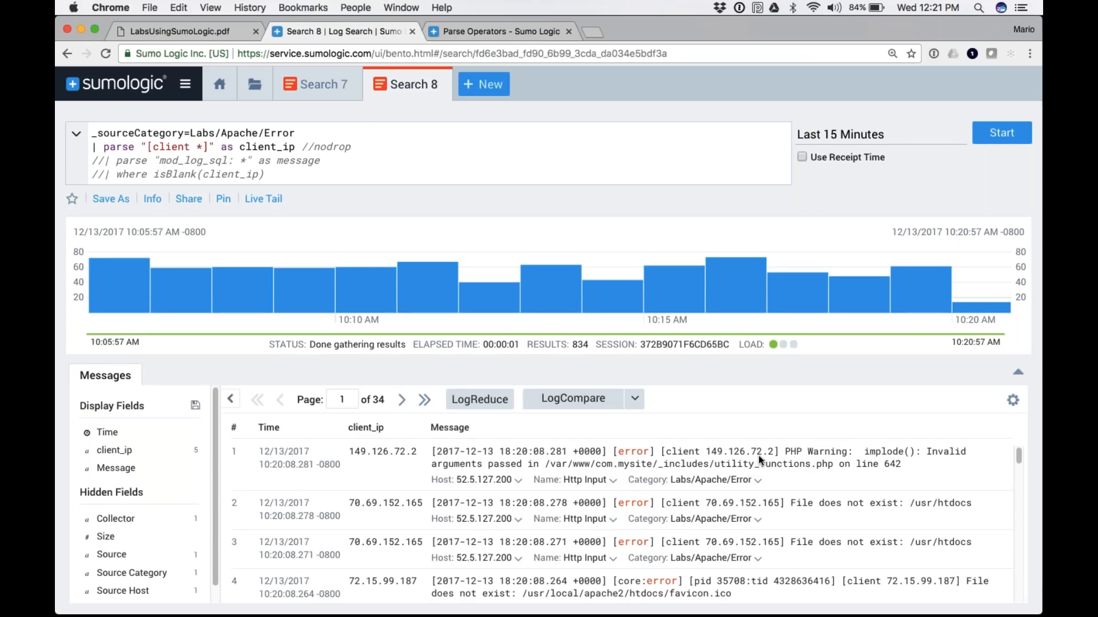
{"action": "left_click_drag", "start_coordinate": [777, 451], "coordinate": [673, 454]}
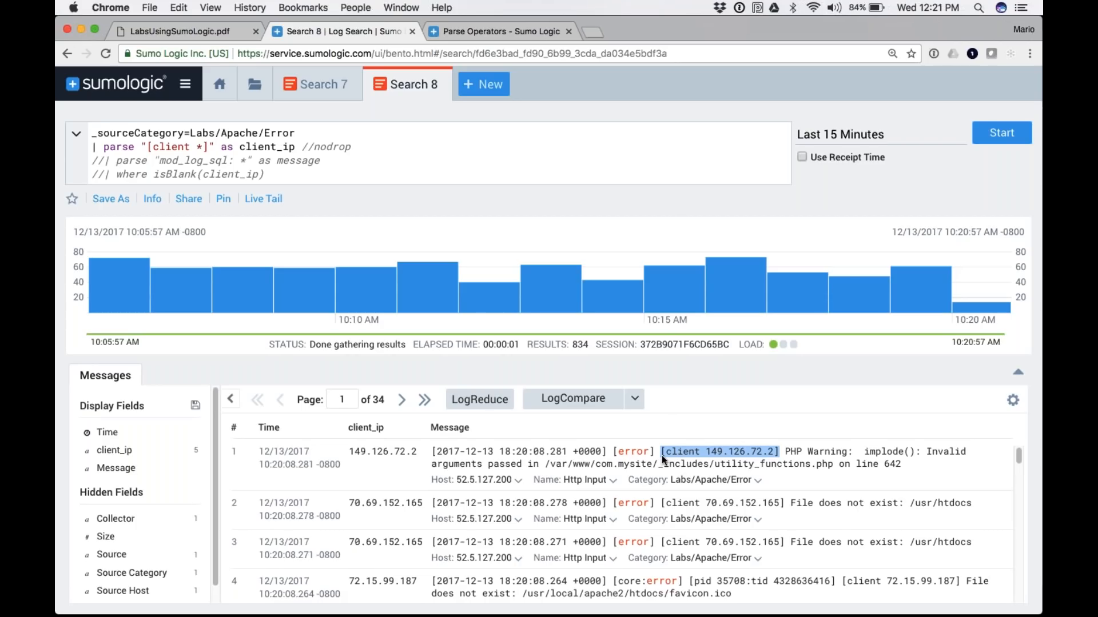
{"action": "left_click", "coordinate": [654, 489]}
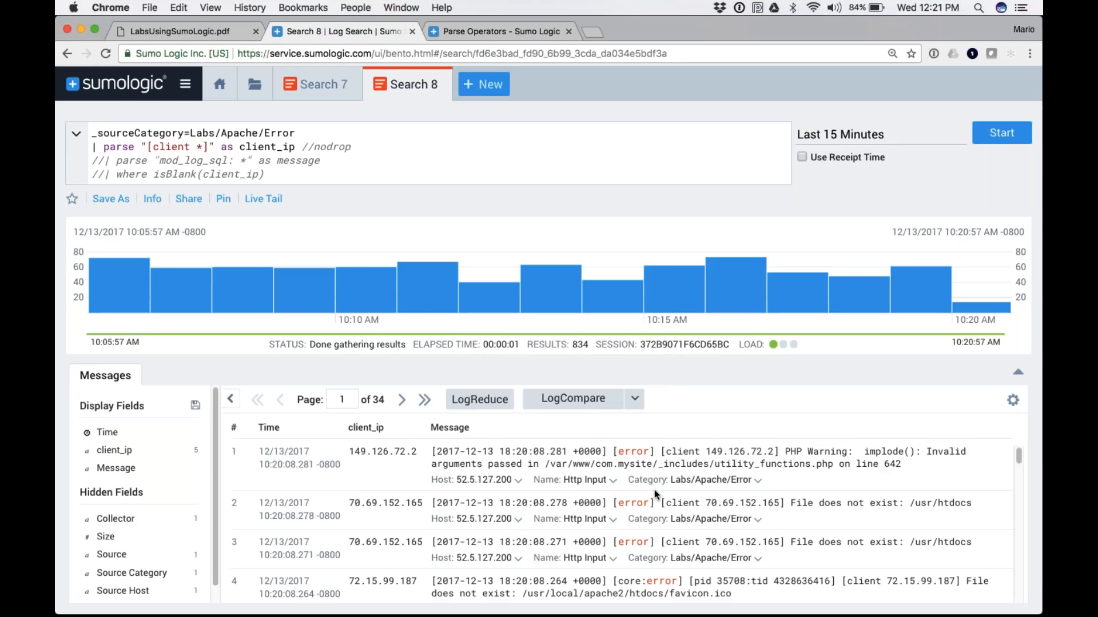
Step: Re-enable nodrop on the client_ip parse line and run the query
{"action": "left_click", "coordinate": [313, 149]}
{"action": "key", "text": "BackSpace"}
{"action": "key", "text": "BackSpace"}
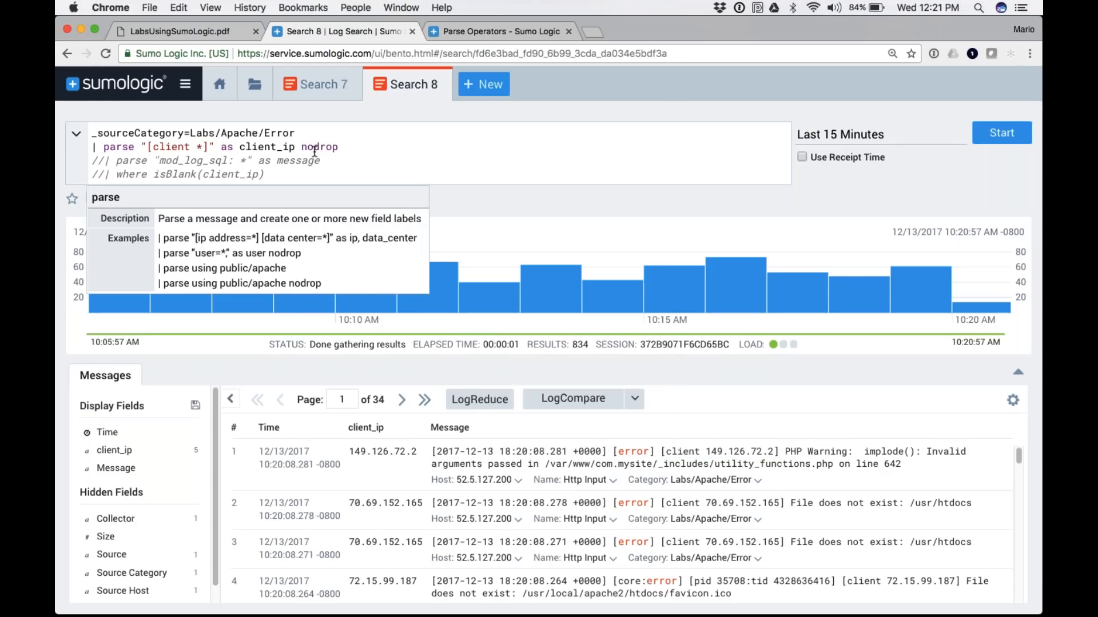
{"action": "key", "text": "Return"}
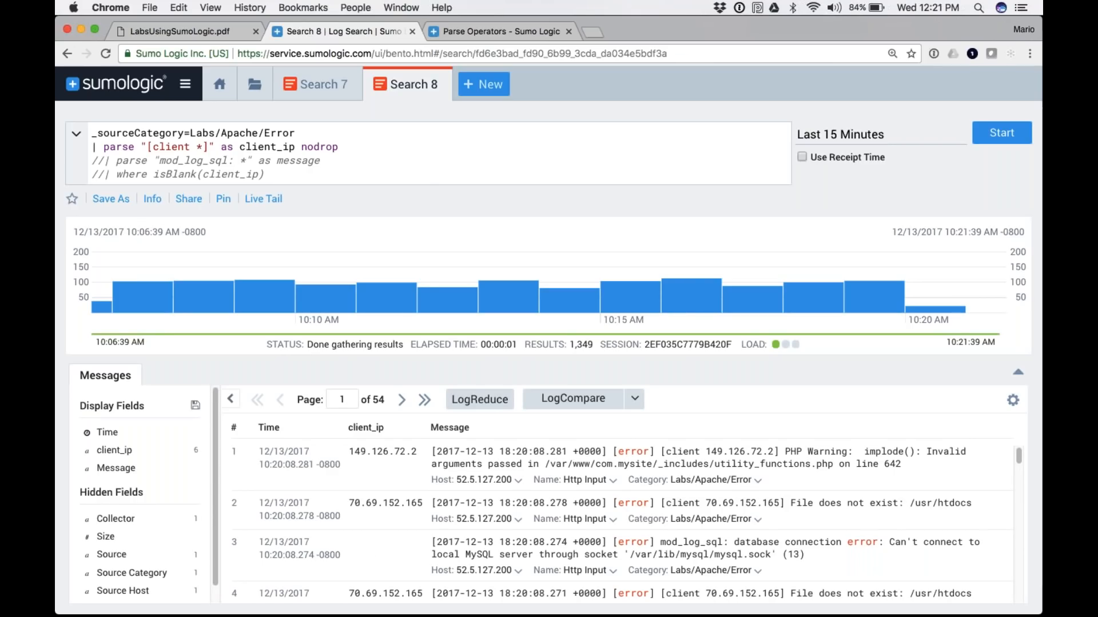
{"action": "double_click", "coordinate": [321, 148]}
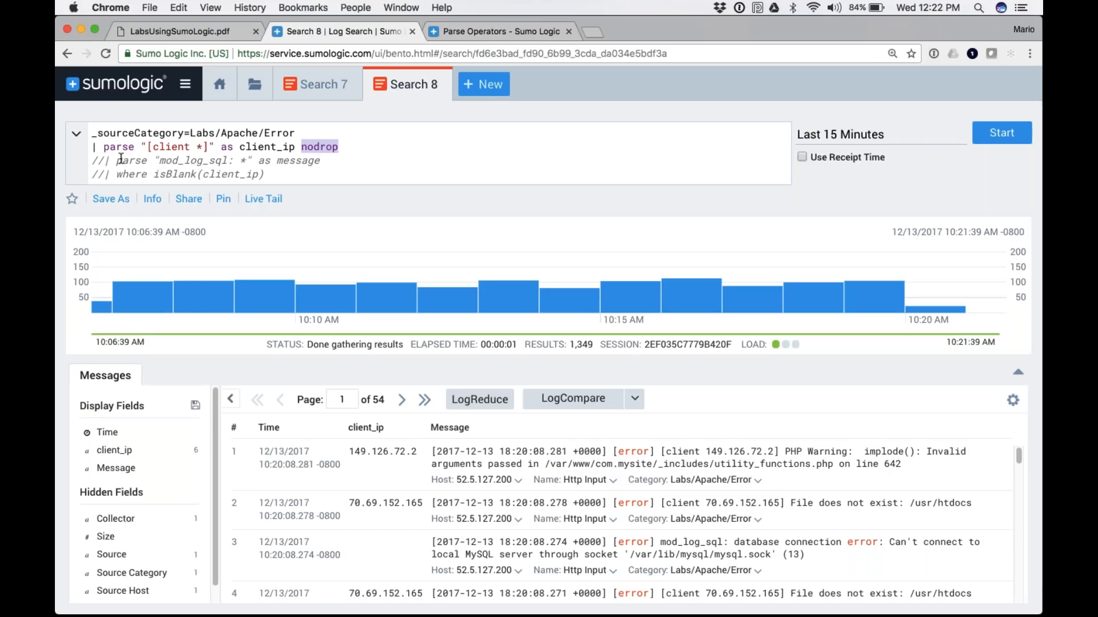
Step: Uncomment the parse "mod_log_sql: *" as message line and run the query
{"action": "left_click", "coordinate": [104, 161]}
{"action": "key", "text": "BackSpace"}
{"action": "key", "text": "BackSpace"}
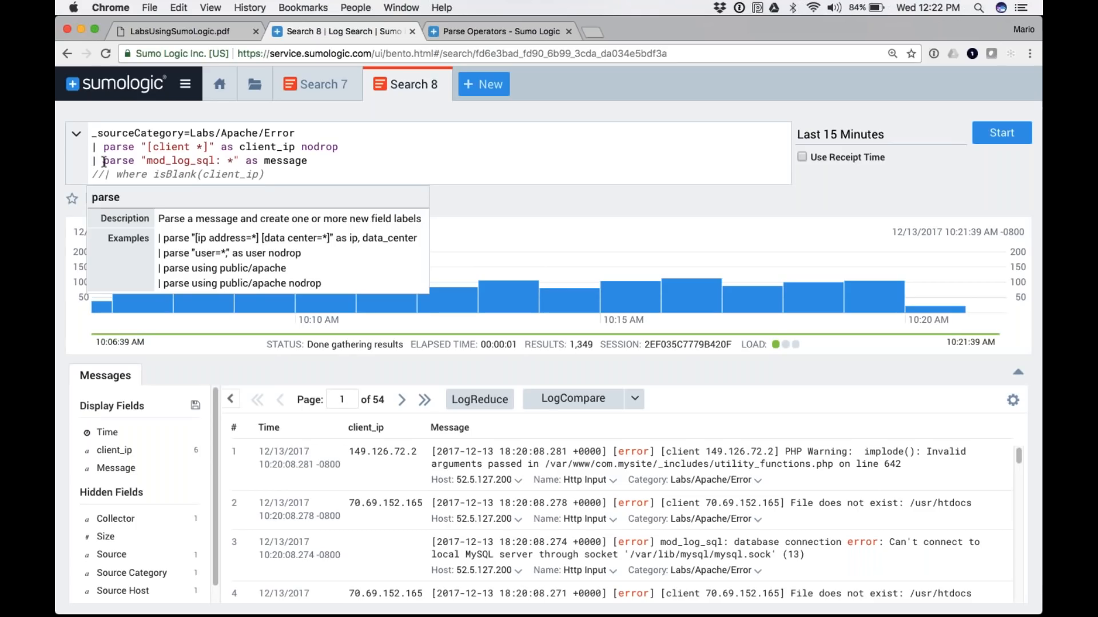
{"action": "left_click", "coordinate": [314, 163]}
{"action": "key", "text": "Return"}
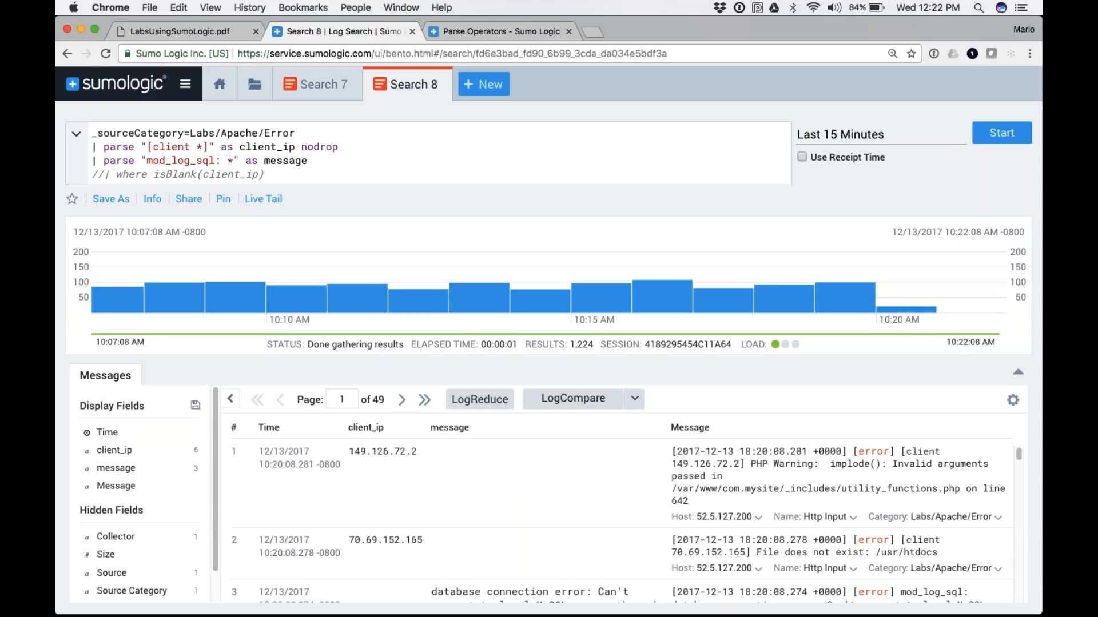
Step: Compare the client_ip and message columns across the results with the two parse lines and the nodrop option
{"action": "scroll", "coordinate": [421, 515], "scroll_direction": "down", "scroll_amount": 2}
{"action": "scroll", "coordinate": [421, 514], "scroll_direction": "up", "scroll_amount": 2}
{"action": "scroll", "coordinate": [507, 509], "scroll_direction": "down", "scroll_amount": 1}
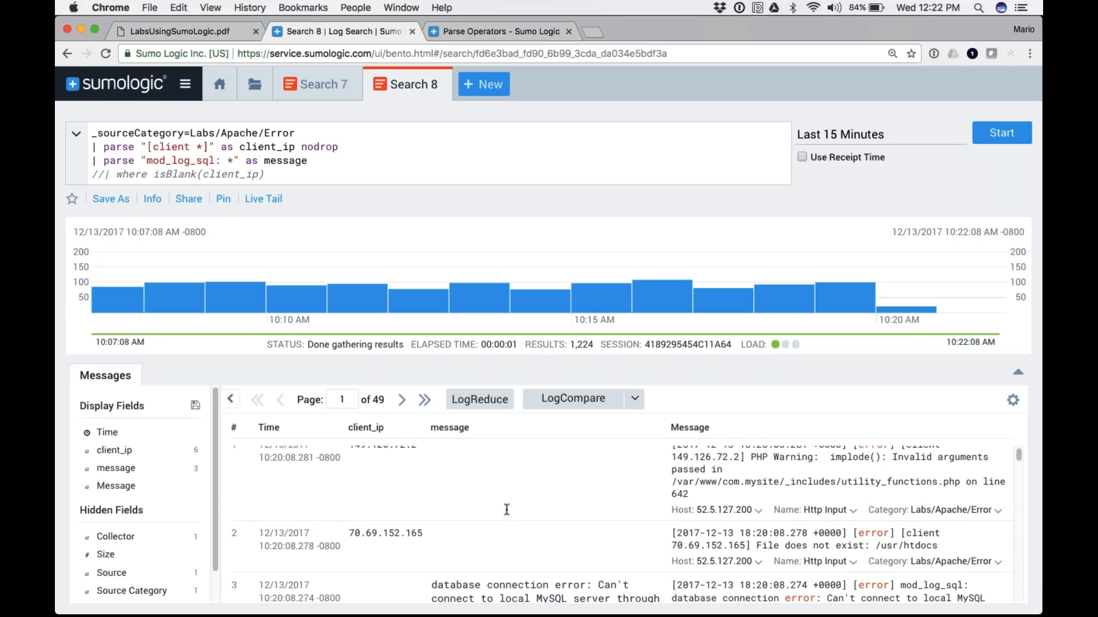
{"action": "scroll", "coordinate": [507, 509], "scroll_direction": "down", "scroll_amount": 3}
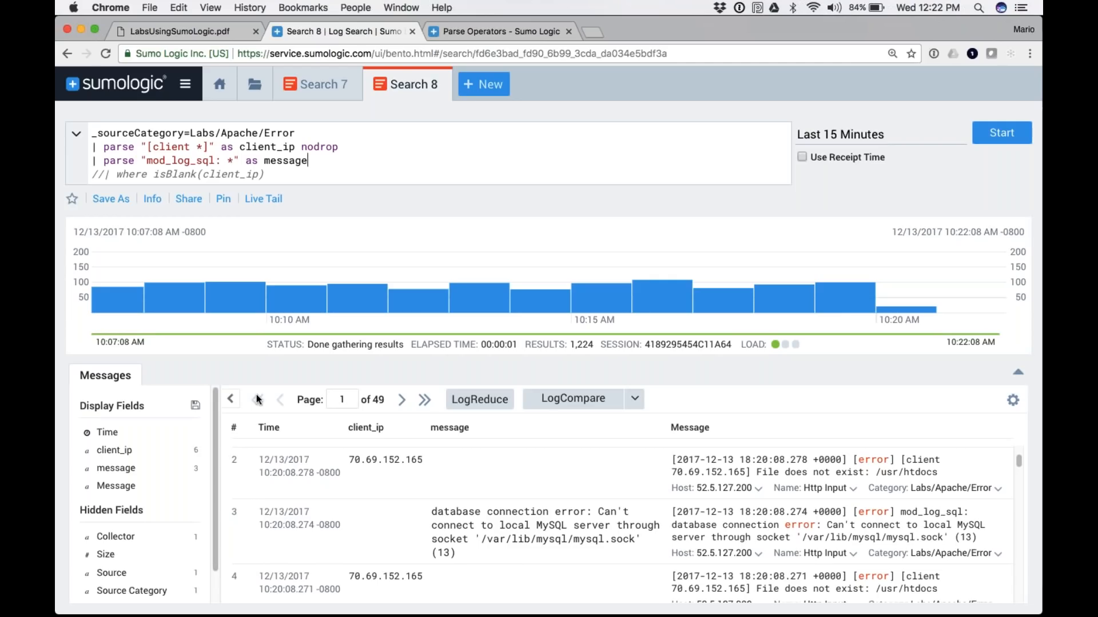
{"action": "key", "text": "Up"}
{"action": "key", "text": "Down"}
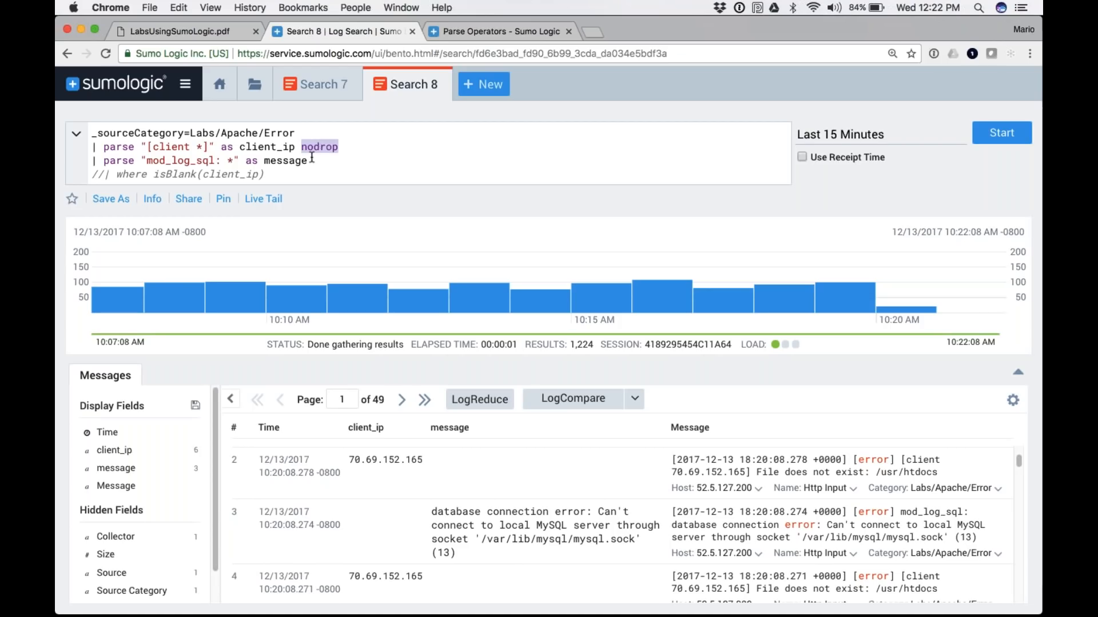
{"action": "left_click_drag", "start_coordinate": [219, 159], "coordinate": [100, 160]}
Step: Uncomment the where isBlank(client_ip) line and run the query
{"action": "left_click", "coordinate": [102, 175]}
{"action": "key", "text": "BackSpace"}
{"action": "key", "text": "BackSpace"}
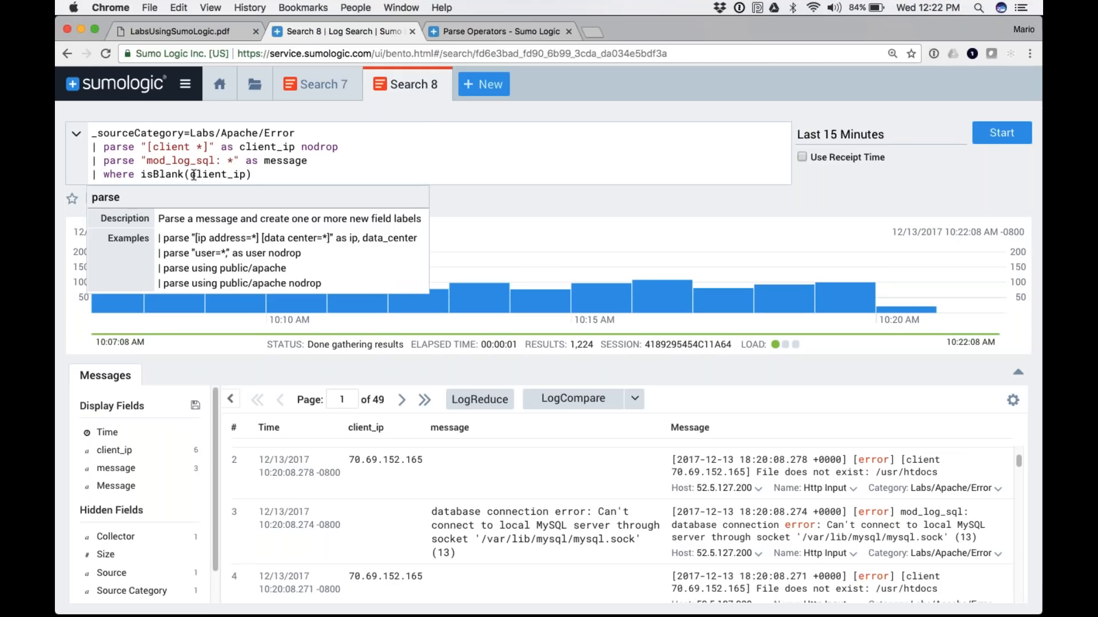
{"action": "key", "text": "Return"}
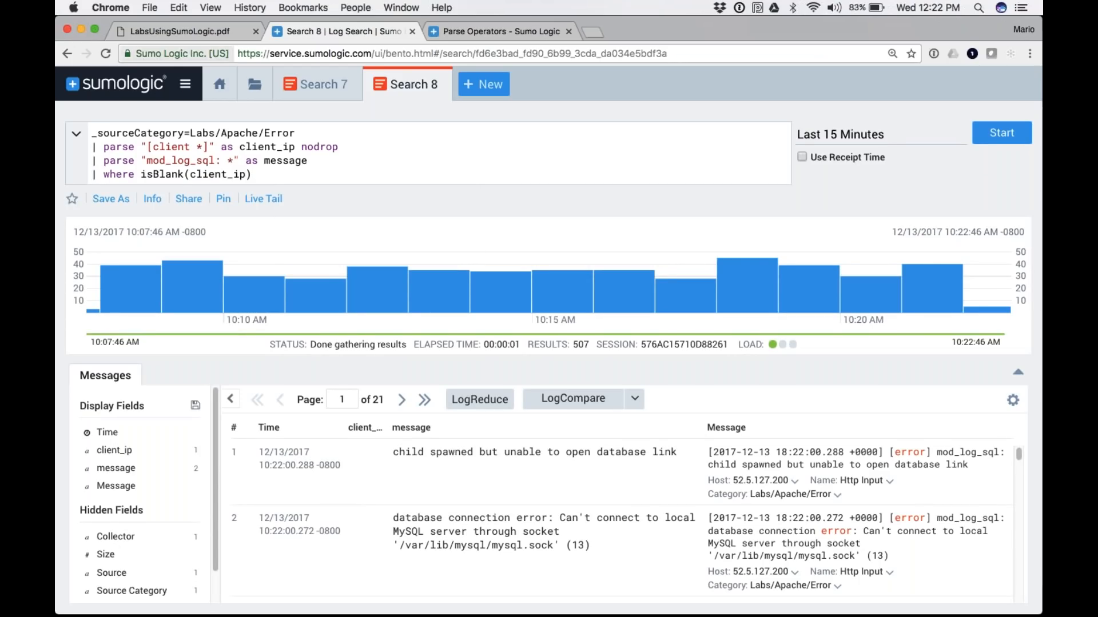
Step: Switch to LabsUsingSumoLogic.pdf and copy the full exercise 8 query that finds the top 5 GitHub committers
{"action": "left_click", "coordinate": [174, 29]}
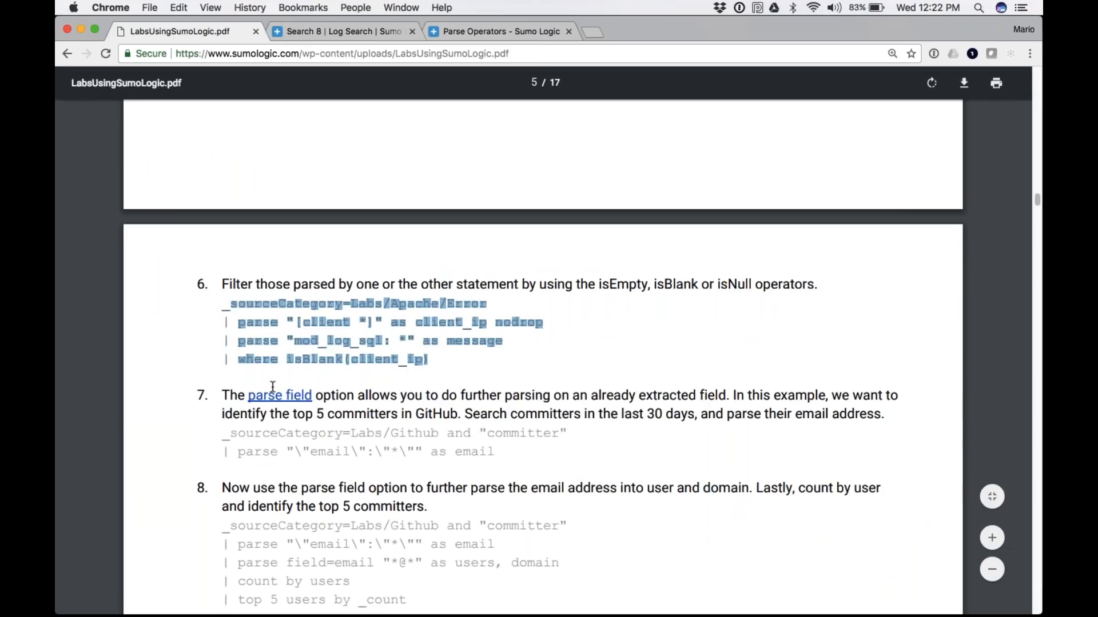
{"action": "scroll", "coordinate": [301, 403], "scroll_direction": "down", "scroll_amount": 1}
{"action": "scroll", "coordinate": [227, 424], "scroll_direction": "down", "scroll_amount": 3}
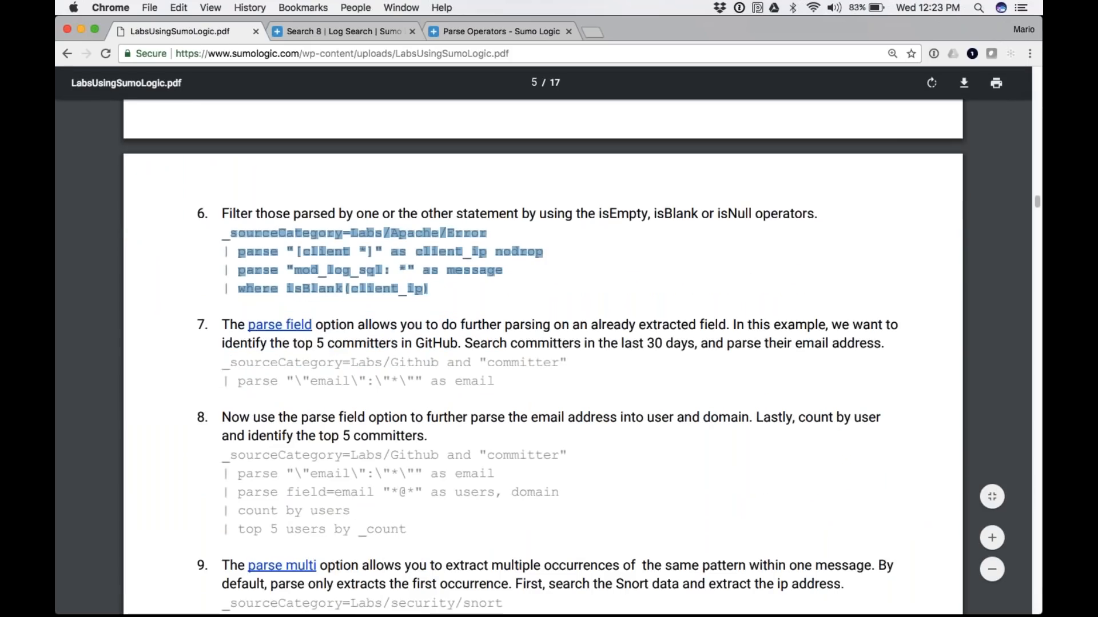
{"action": "scroll", "coordinate": [228, 425], "scroll_direction": "down", "scroll_amount": 1}
{"action": "left_click_drag", "start_coordinate": [228, 424], "coordinate": [407, 498]}
{"action": "key", "text": "super+c"}
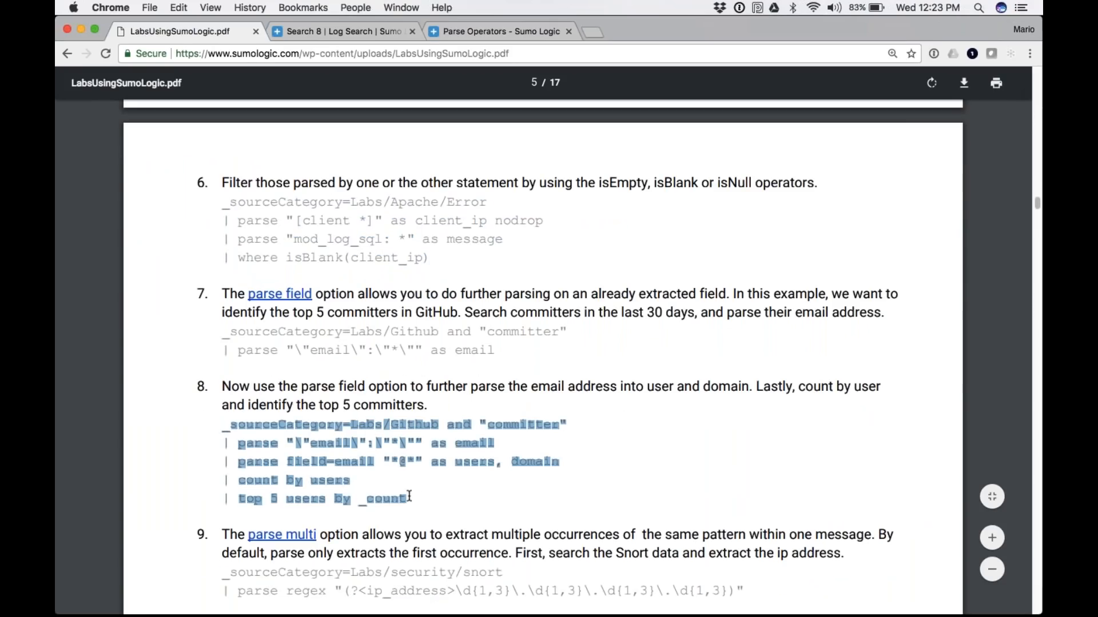
Step: Paste the copied Labs/Github committer query into a new search in Sumo Logic and run it over the Last 30 Days
{"action": "left_click", "coordinate": [473, 30]}
{"action": "left_click", "coordinate": [392, 35]}
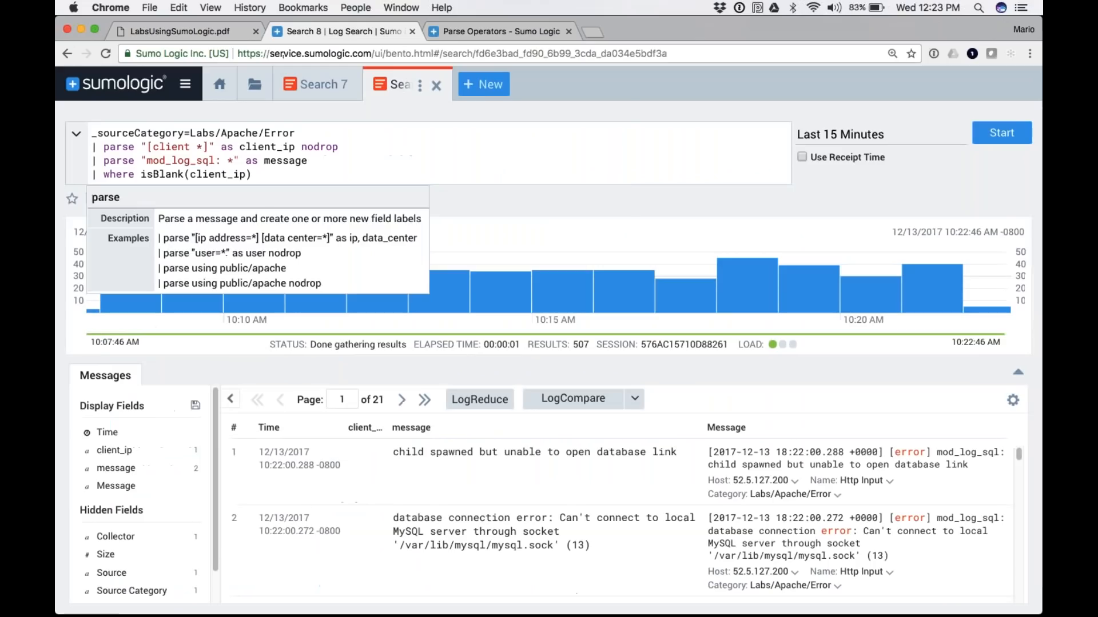
{"action": "left_click", "coordinate": [483, 80]}
{"action": "left_click", "coordinate": [515, 132]}
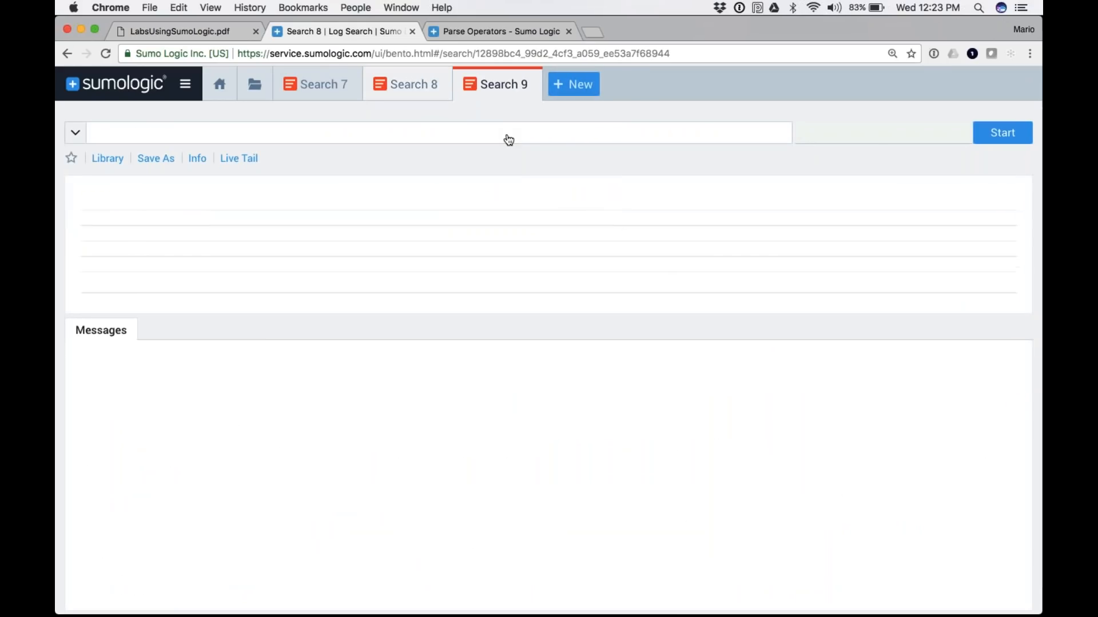
{"action": "key", "text": "super+v"}
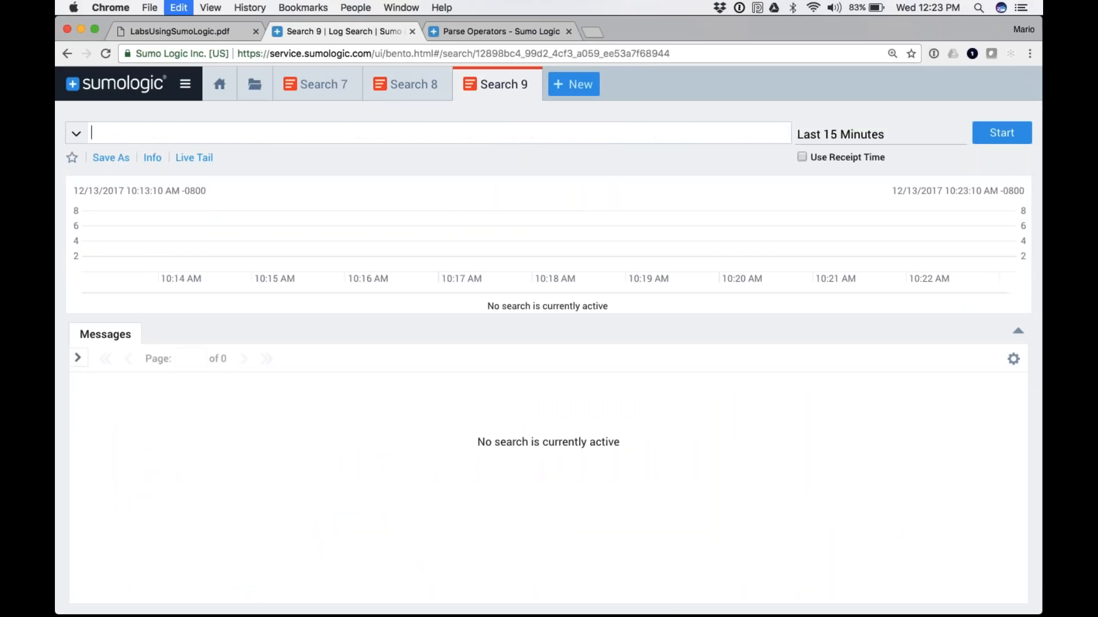
{"action": "left_click", "coordinate": [841, 135]}
{"action": "left_click", "coordinate": [809, 488]}
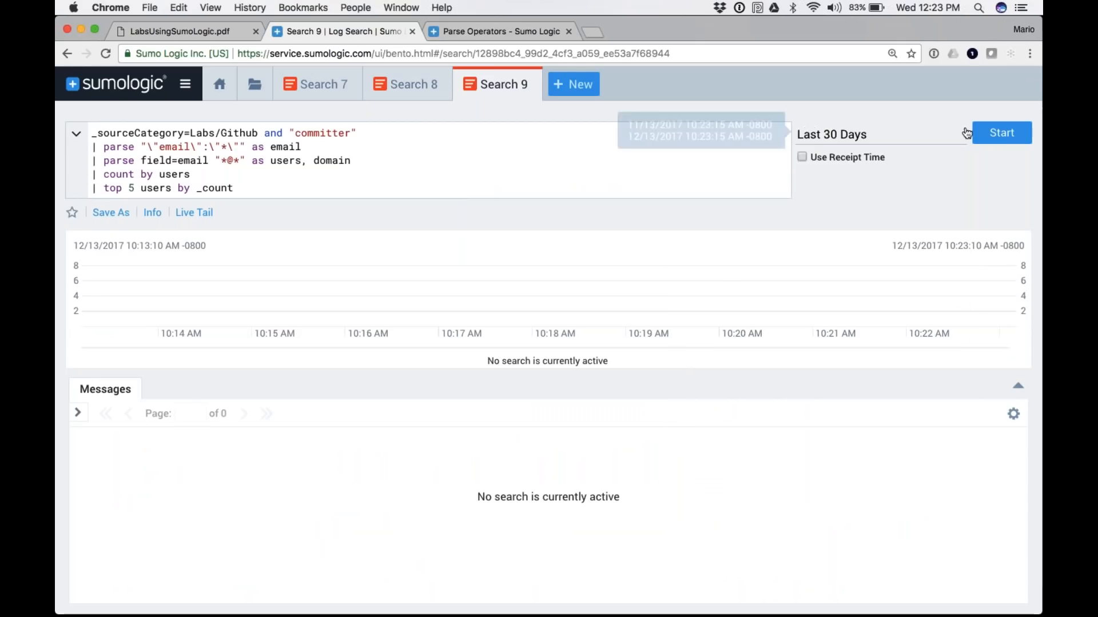
{"action": "left_click", "coordinate": [1001, 132]}
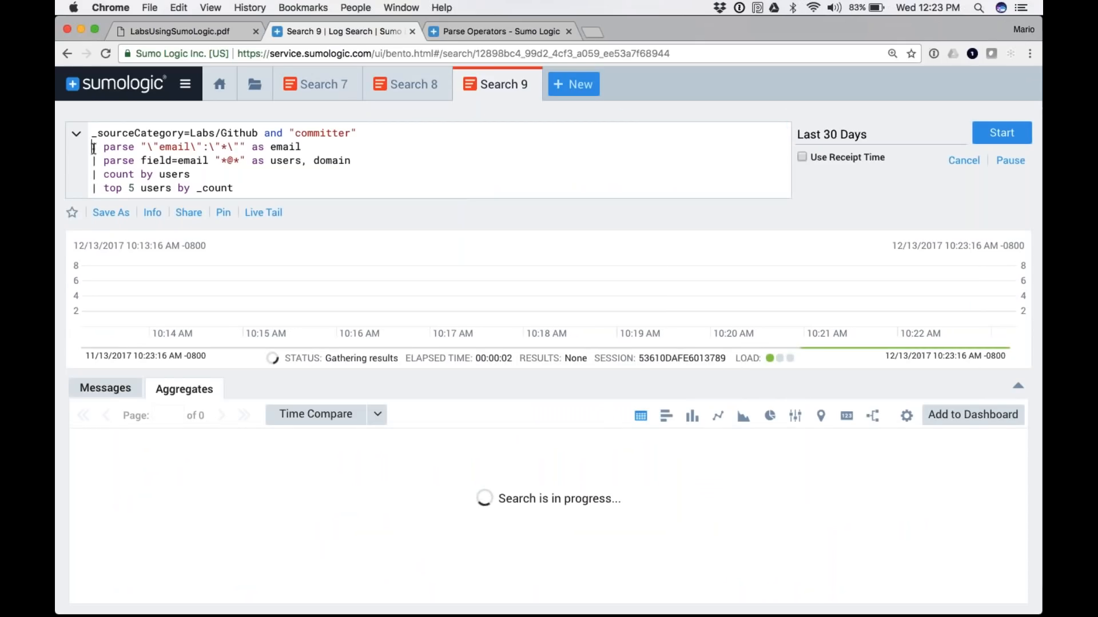
Step: Comment out the two parse lines, the count line and the top 5 line, run the query and highlight the keyword committer
{"action": "key", "text": "super+slash"}
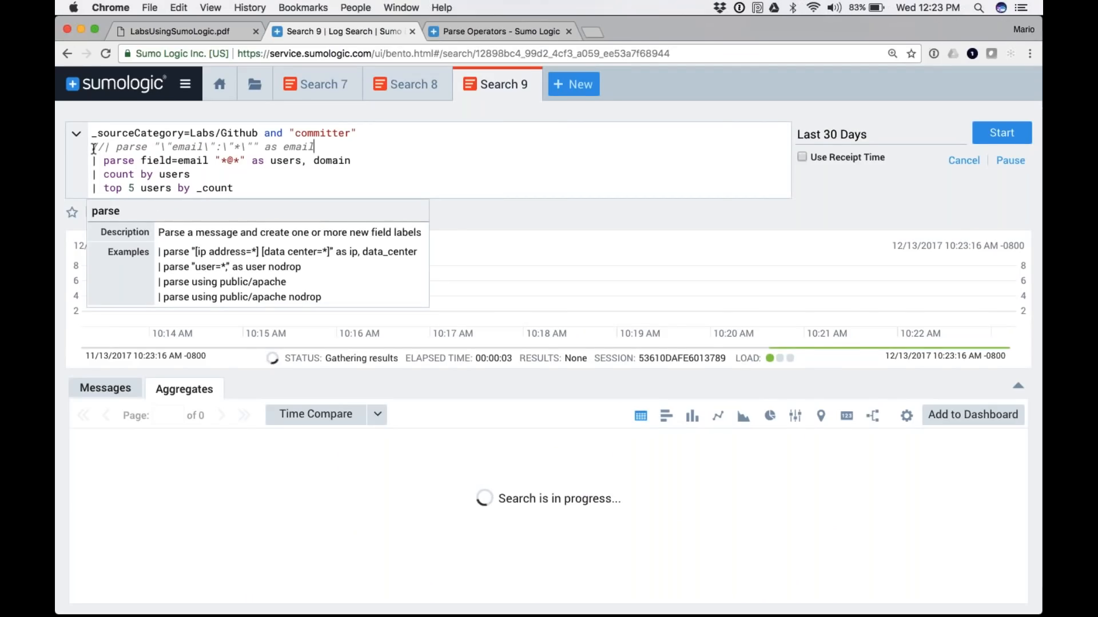
{"action": "key", "text": "Down"}
{"action": "key", "text": "super+slash"}
{"action": "key", "text": "Down"}
{"action": "key", "text": "Down"}
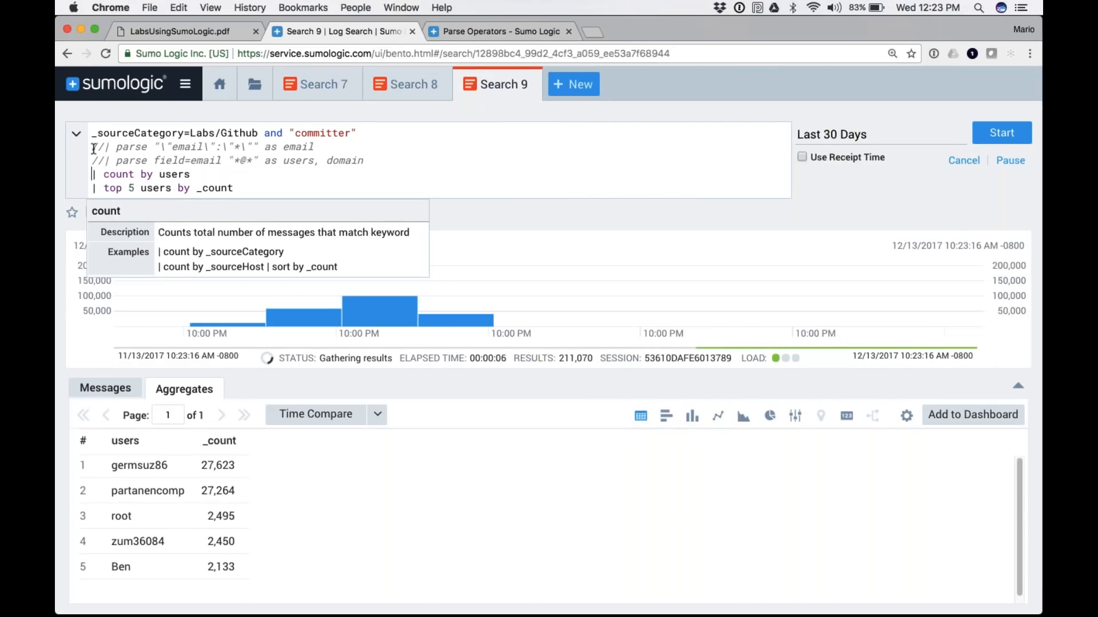
{"action": "key", "text": "super+slash"}
{"action": "key", "text": "Down"}
{"action": "key", "text": "super+slash"}
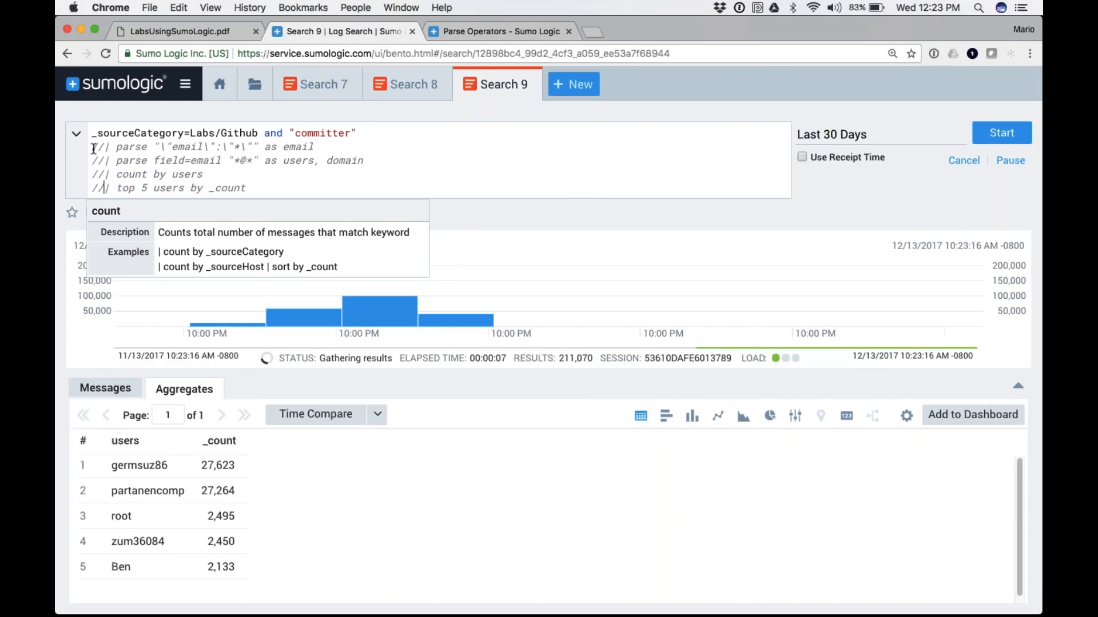
{"action": "key", "text": "Return"}
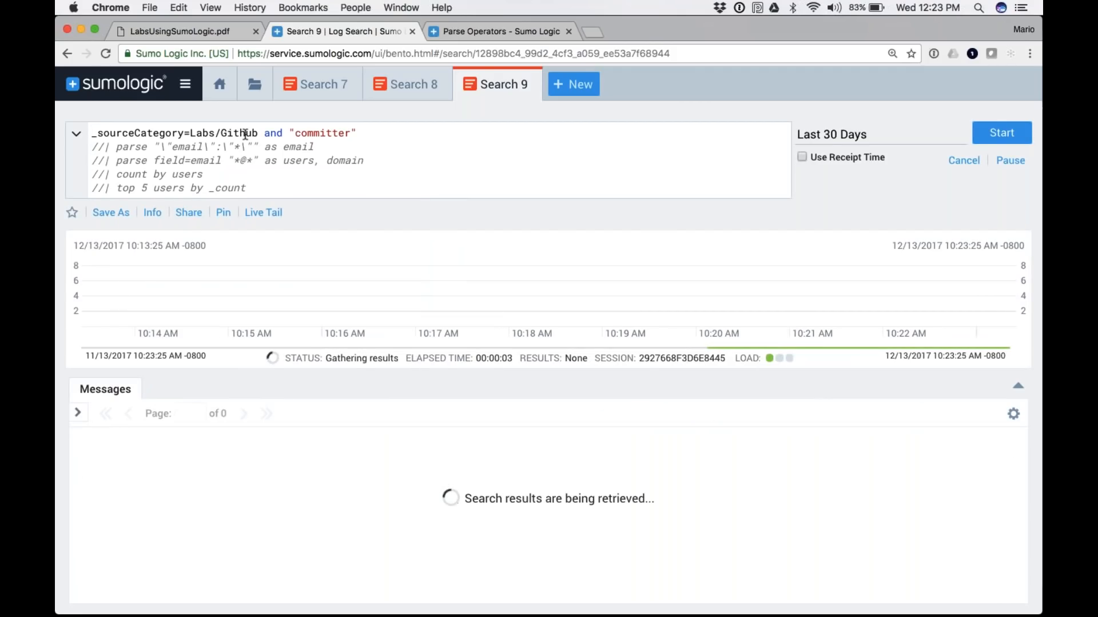
{"action": "double_click", "coordinate": [327, 133]}
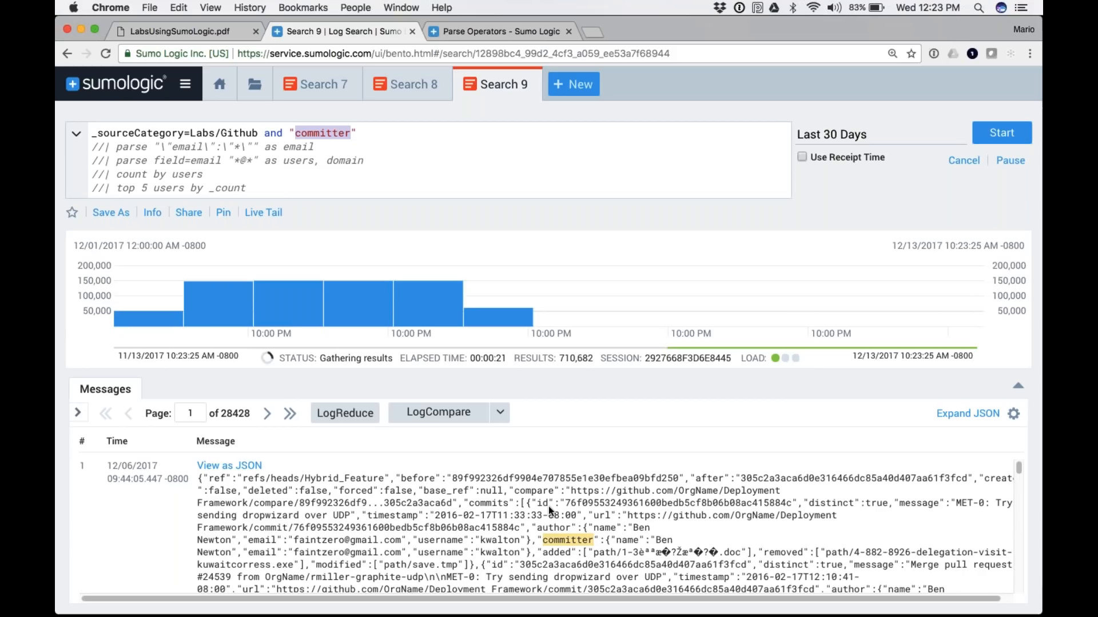
Step: Look through the messages matching committer, uncomment the line that parses email, and run the query
{"action": "scroll", "coordinate": [547, 506], "scroll_direction": "down", "scroll_amount": 1}
{"action": "scroll", "coordinate": [548, 506], "scroll_direction": "down", "scroll_amount": 5}
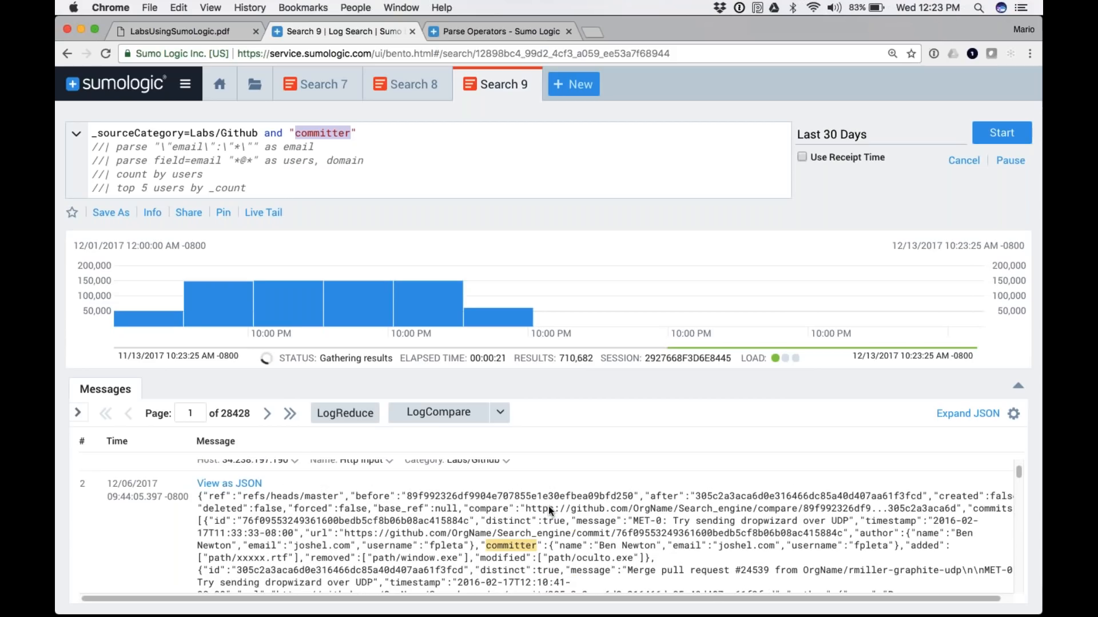
{"action": "scroll", "coordinate": [547, 506], "scroll_direction": "down", "scroll_amount": 3}
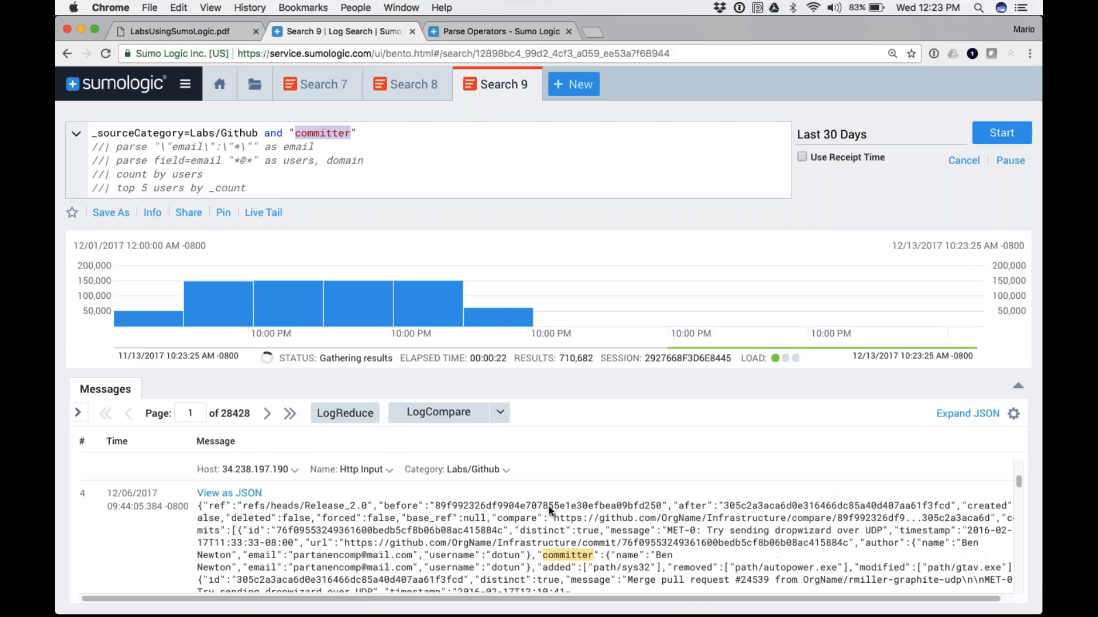
{"action": "left_click", "coordinate": [103, 148]}
{"action": "key", "text": "BackSpace"}
{"action": "key", "text": "BackSpace"}
{"action": "key", "text": "Return"}
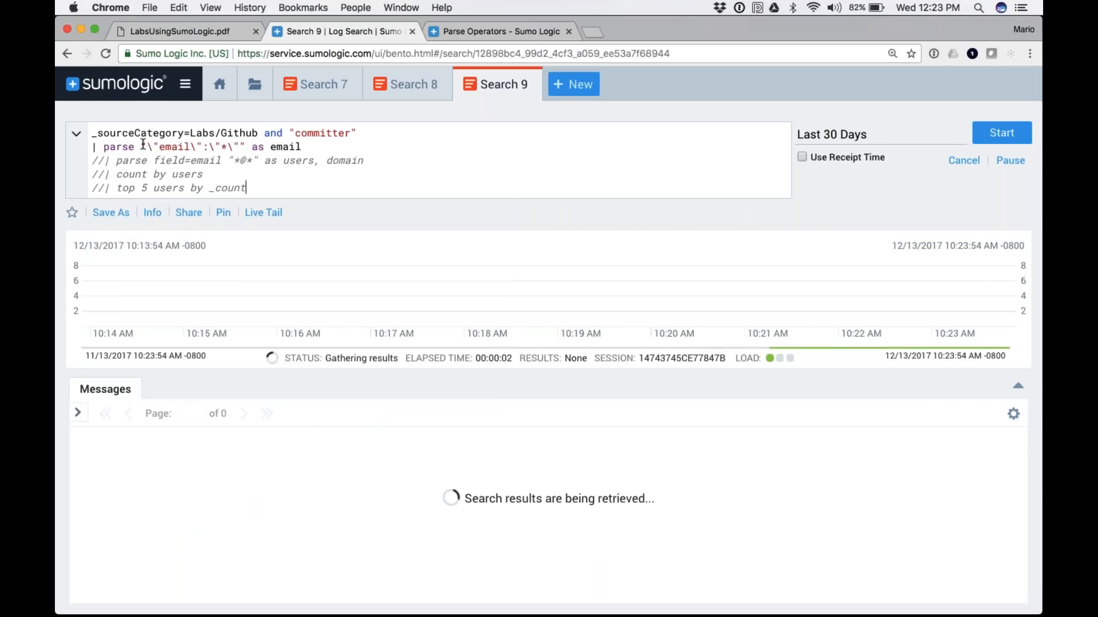
Step: Highlight the email parse pattern and its email alias, plus the domain part of the first result's email value
{"action": "left_click_drag", "start_coordinate": [141, 147], "coordinate": [239, 147]}
{"action": "double_click", "coordinate": [289, 148]}
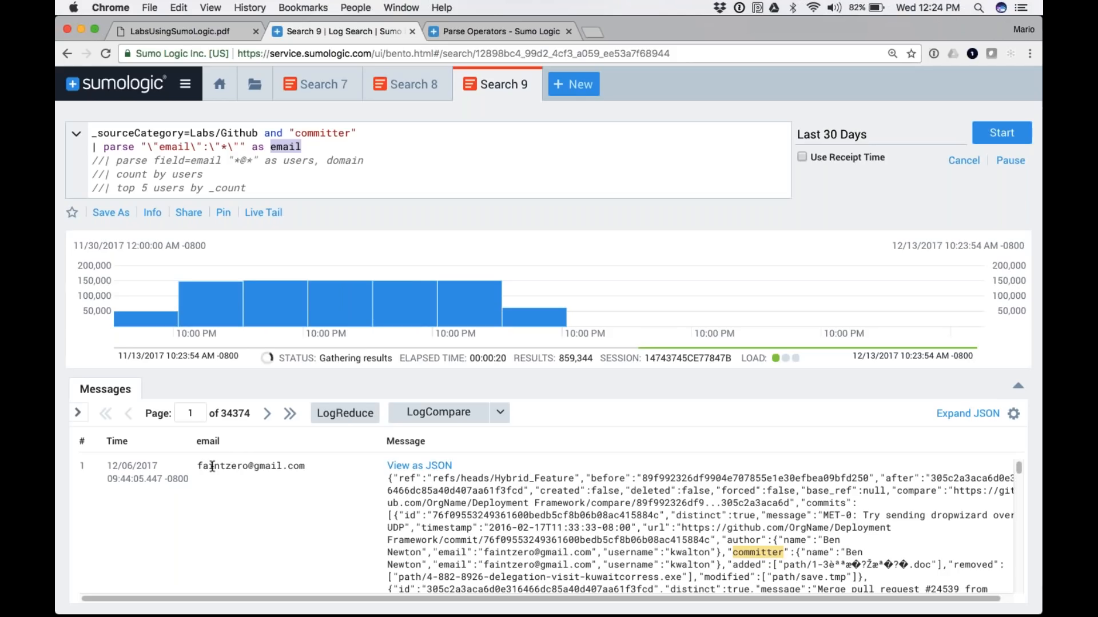
{"action": "left_click_drag", "start_coordinate": [197, 466], "coordinate": [304, 466]}
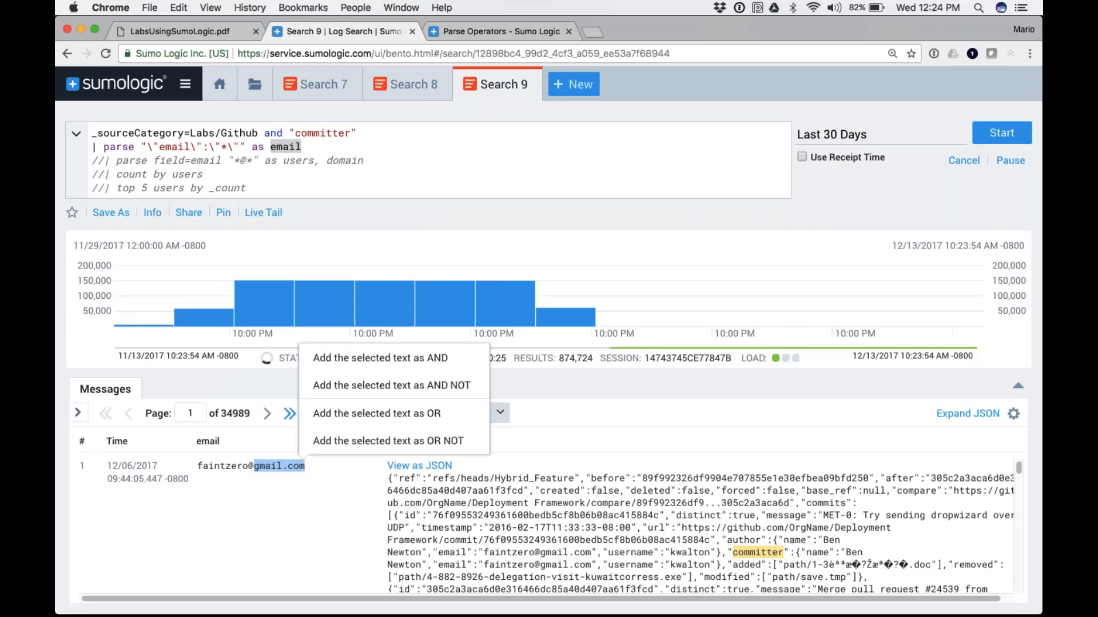
{"action": "left_click", "coordinate": [286, 151]}
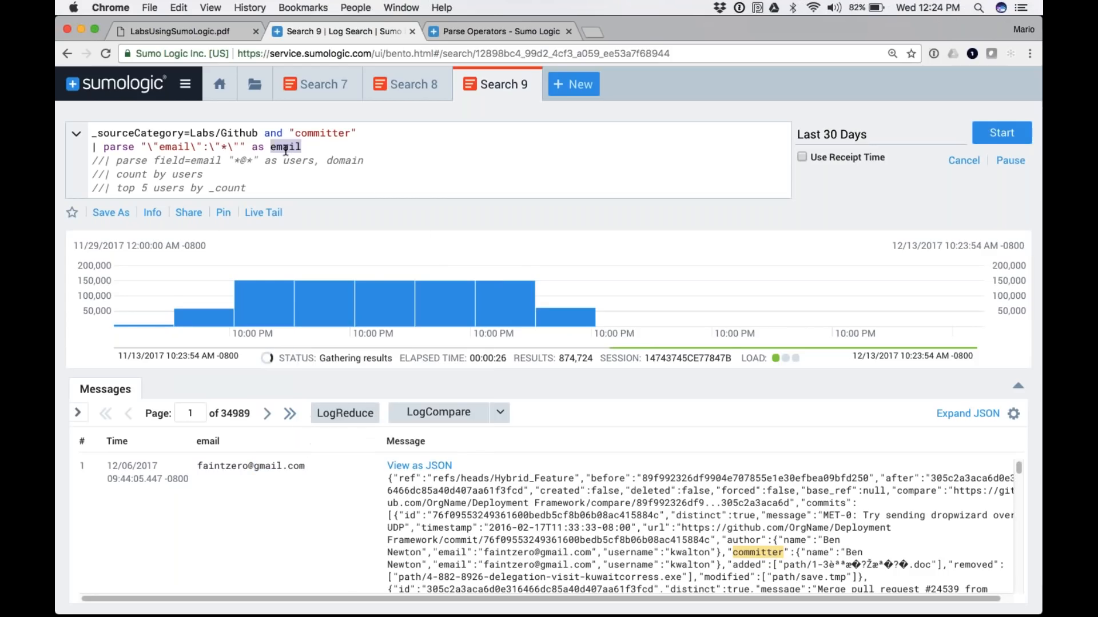
Step: Uncomment the parse field=email line and highlight its email field, "*@*" pattern, and users and domain outputs
{"action": "left_click", "coordinate": [104, 161]}
{"action": "key", "text": "BackSpace"}
{"action": "key", "text": "BackSpace"}
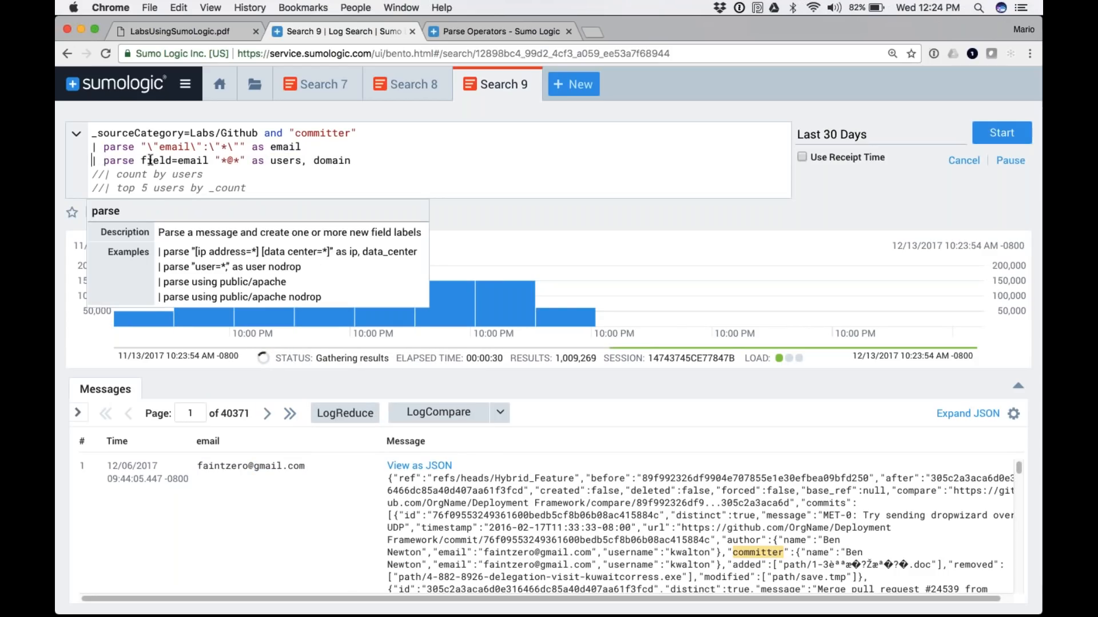
{"action": "double_click", "coordinate": [153, 160]}
{"action": "double_click", "coordinate": [192, 160]}
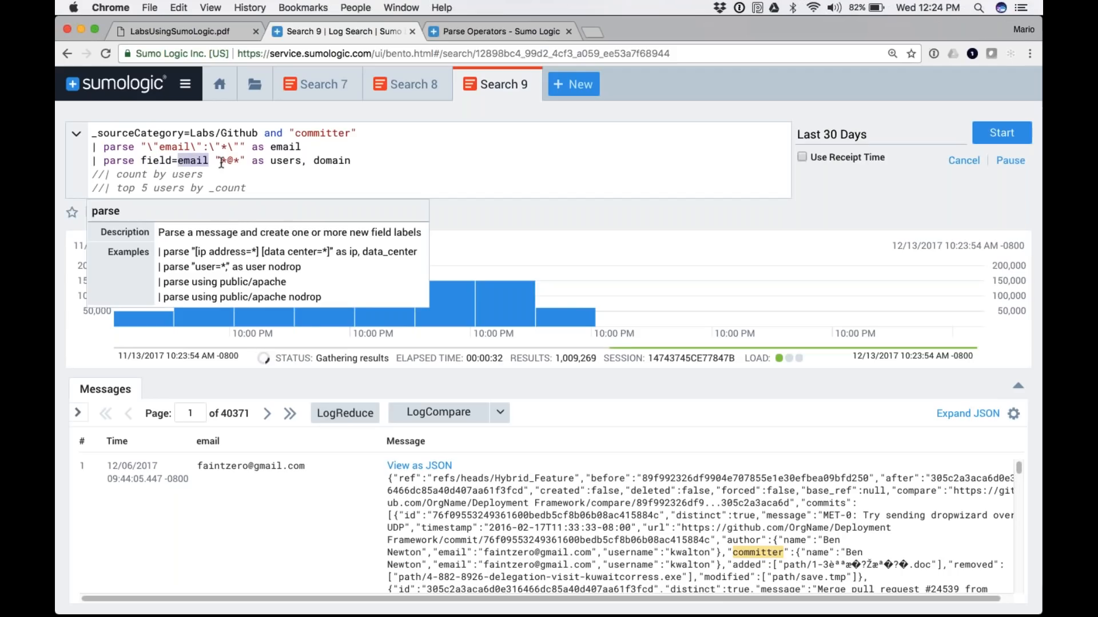
{"action": "left_click_drag", "start_coordinate": [223, 160], "coordinate": [240, 160]}
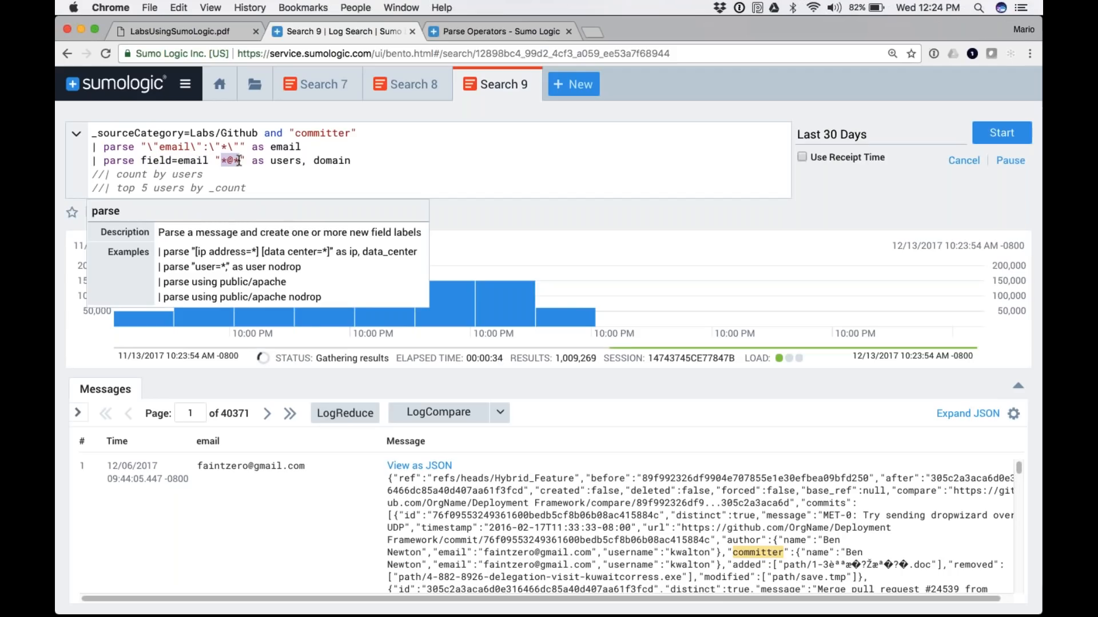
{"action": "double_click", "coordinate": [288, 161]}
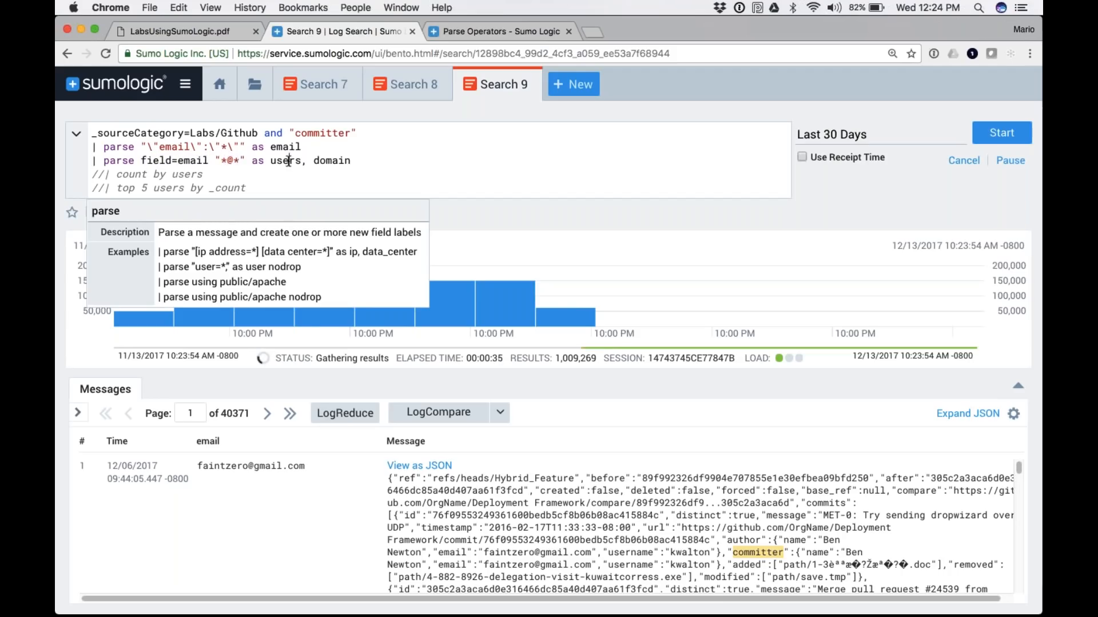
{"action": "double_click", "coordinate": [332, 160]}
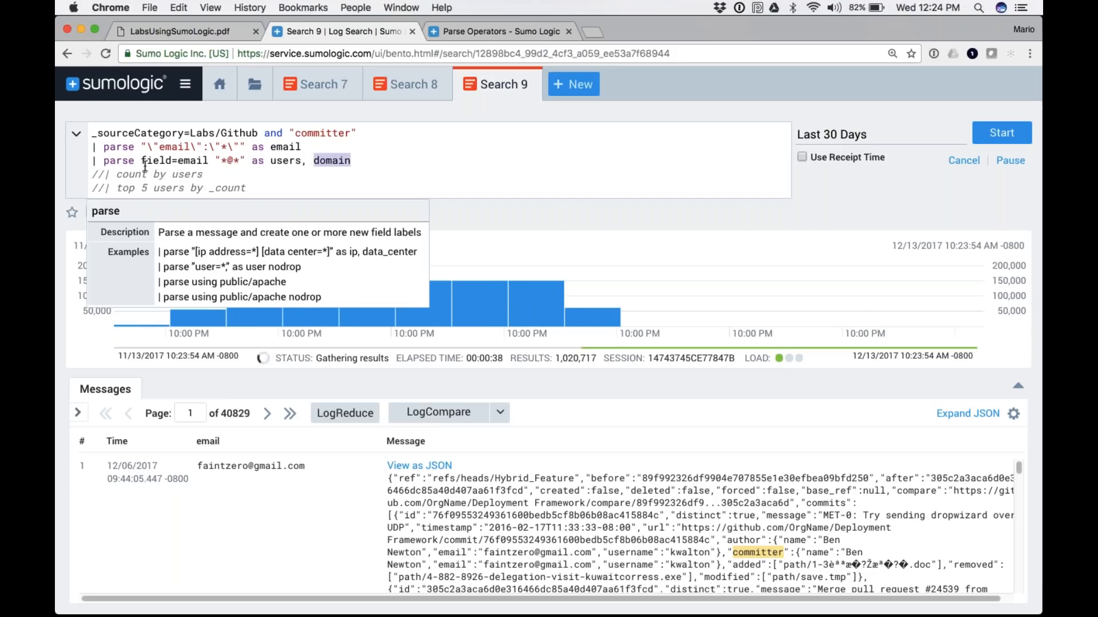
Step: Add the line | where domain="gmail.com" below the parse field line, run the query and browse the results
{"action": "left_click", "coordinate": [101, 175]}
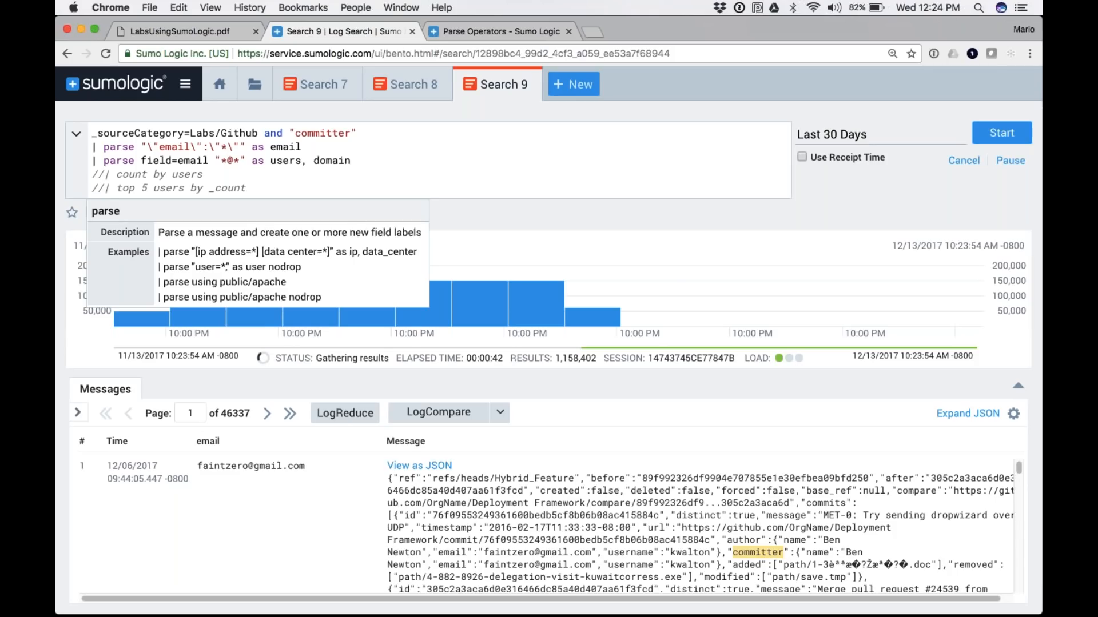
{"action": "key", "text": "Return"}
{"action": "key", "text": "Up"}
{"action": "type", "text": "| "}
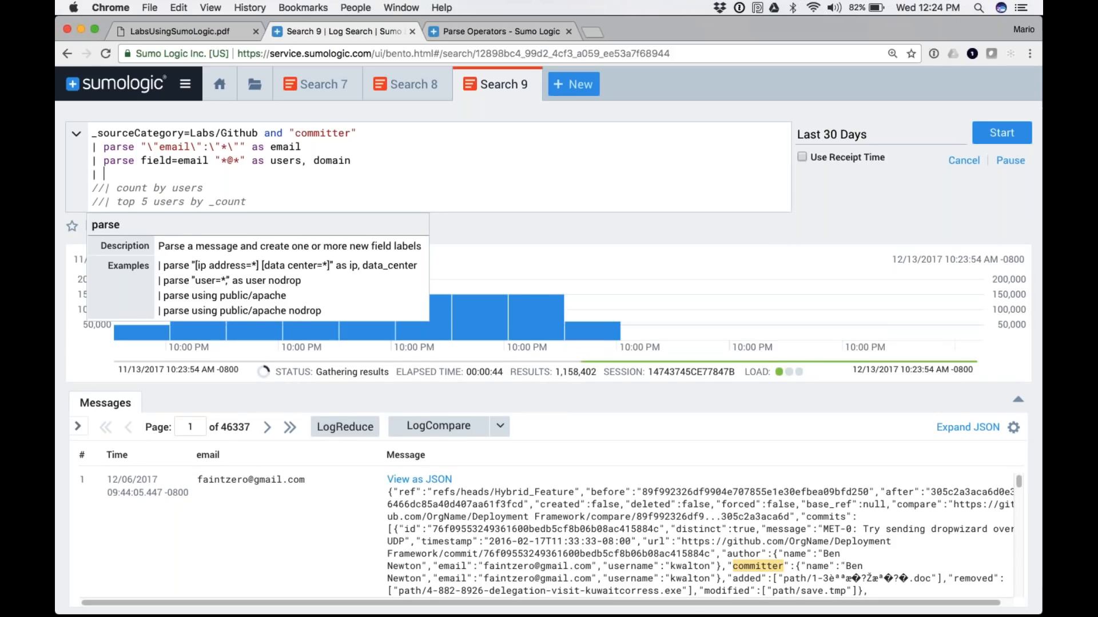
{"action": "type", "text": "where d"}
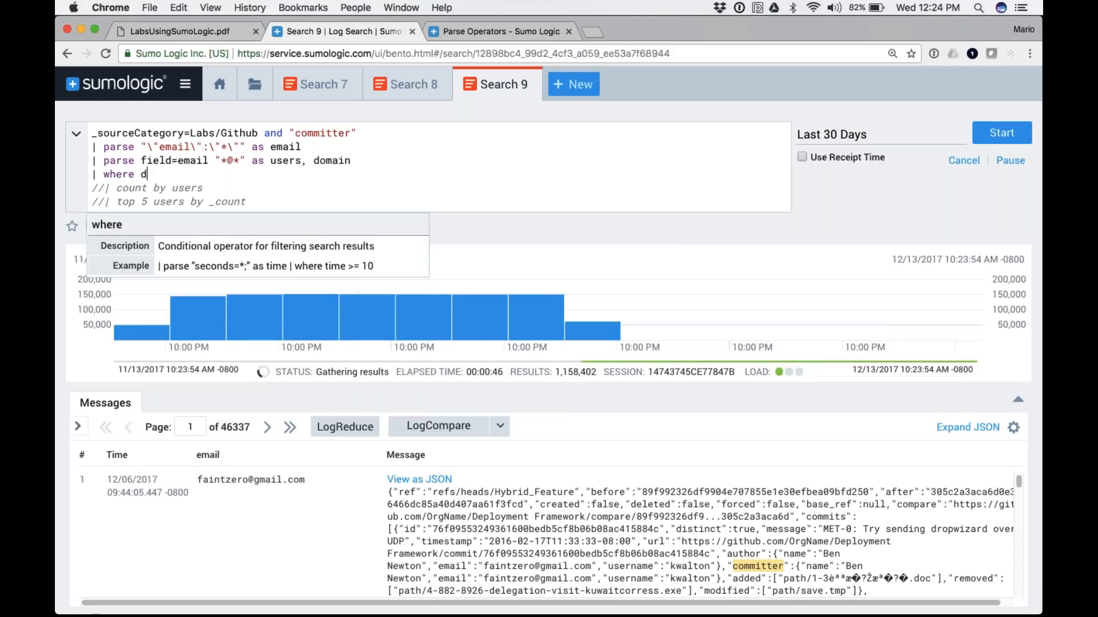
{"action": "type", "text": "omina"}
{"action": "key", "text": "BackSpace"}
{"action": "key", "text": "BackSpace"}
{"action": "key", "text": "BackSpace"}
{"action": "type", "text": "ain="}
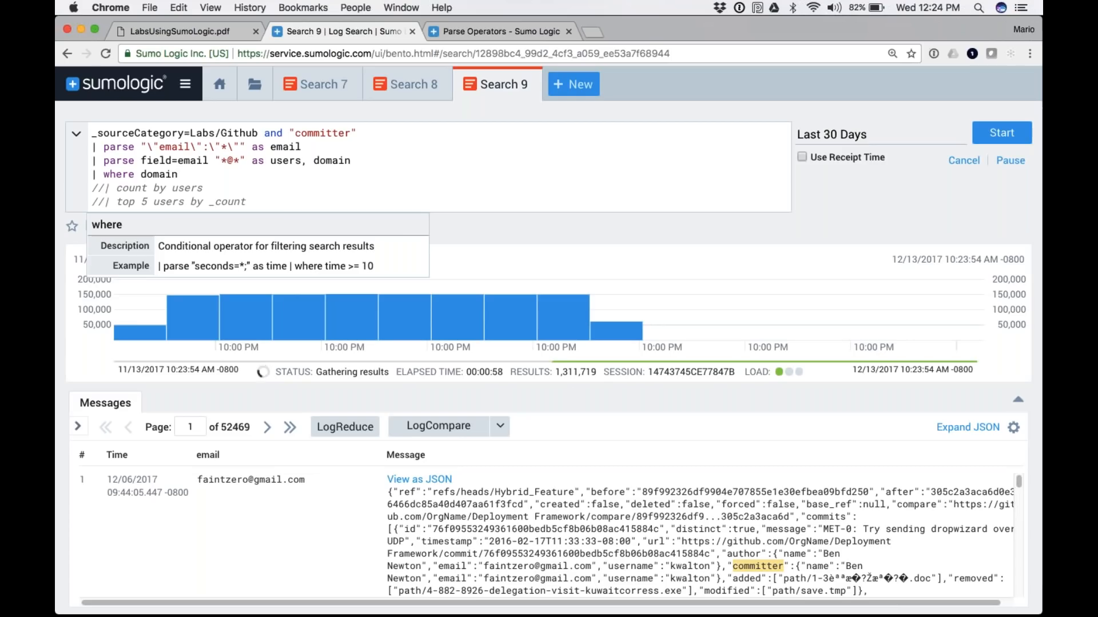
{"action": "type", "text": "\""}
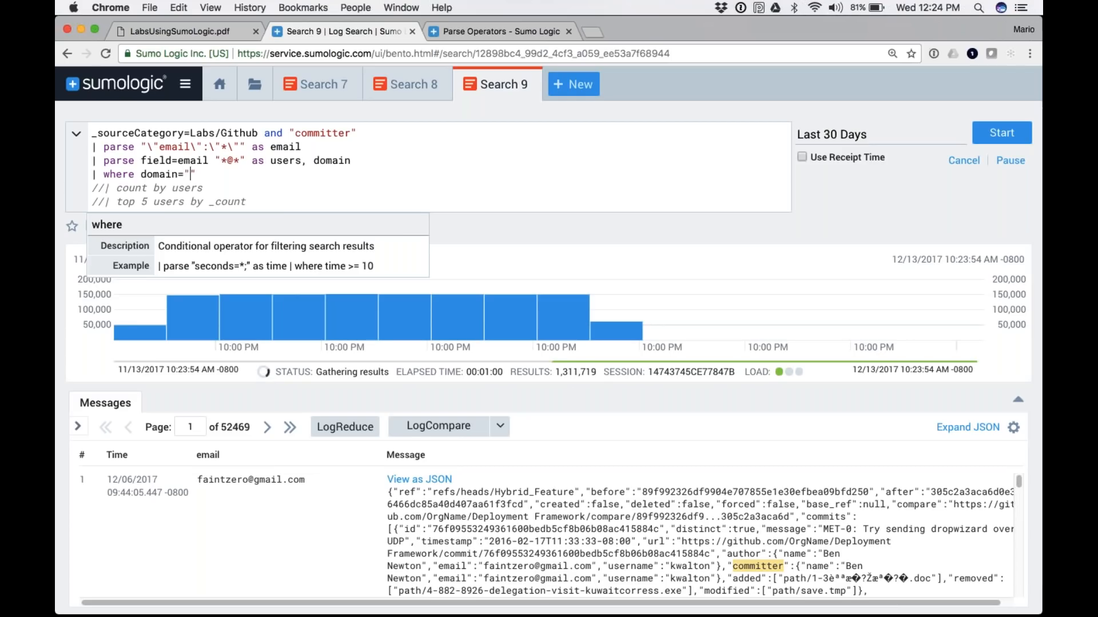
{"action": "type", "text": "gmail.com"}
{"action": "key", "text": "Return"}
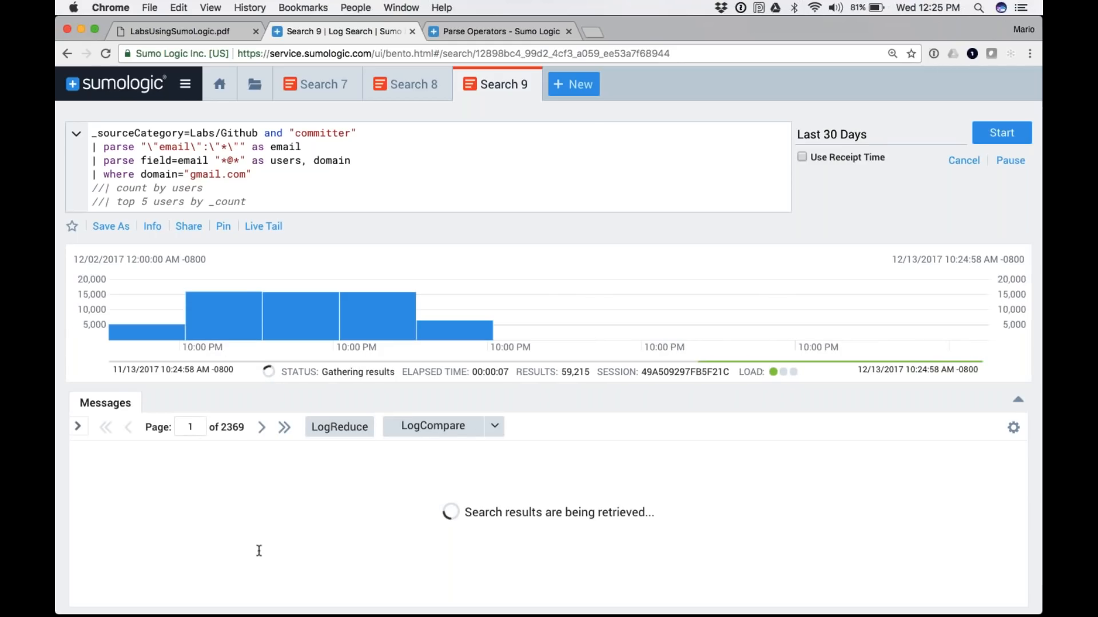
{"action": "scroll", "coordinate": [259, 550], "scroll_direction": "down", "scroll_amount": 8}
{"action": "scroll", "coordinate": [259, 550], "scroll_direction": "down", "scroll_amount": 6}
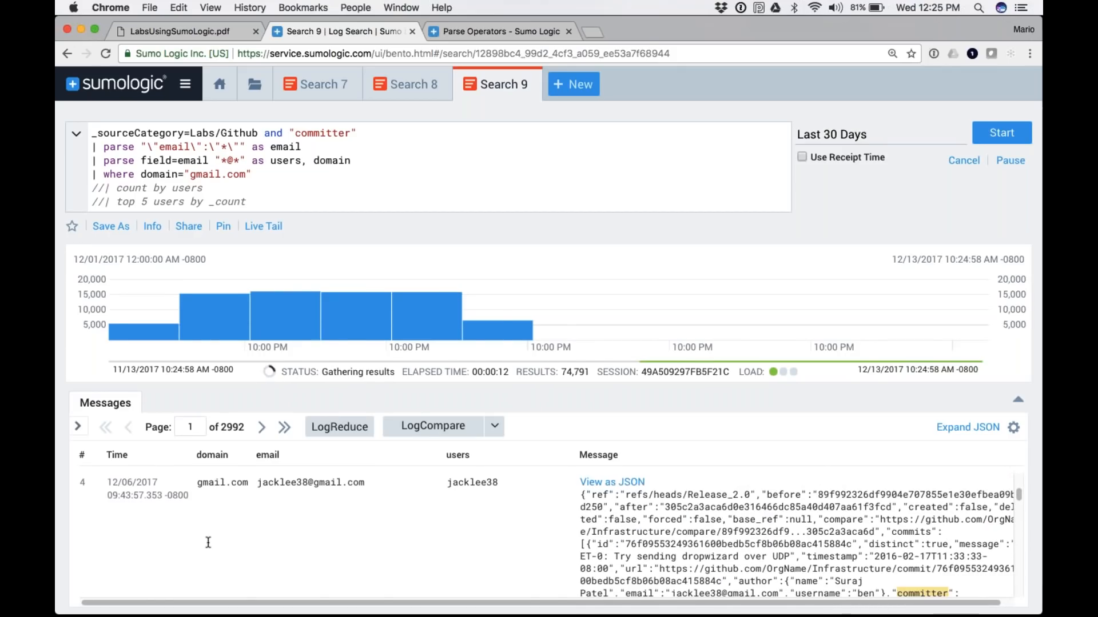
Step: Delete the where domain line, uncomment the count by users and top 5 users by _count lines, and run the query
{"action": "left_click", "coordinate": [160, 174]}
{"action": "left_click", "coordinate": [92, 177]}
{"action": "left_click_drag", "start_coordinate": [93, 176], "coordinate": [247, 175]}
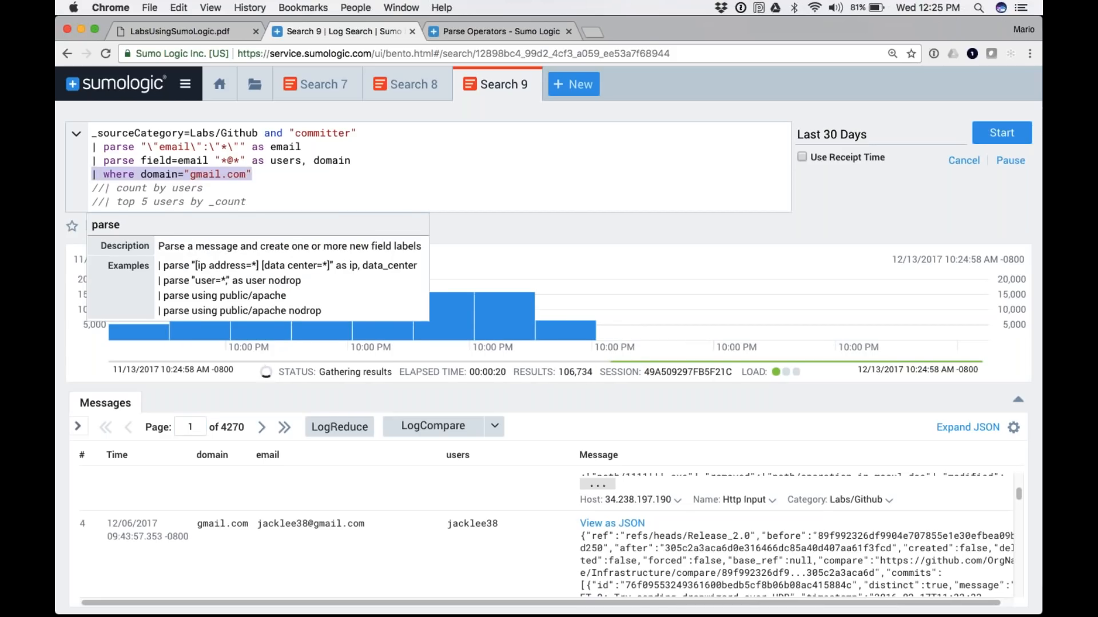
{"action": "key", "text": "BackSpace"}
{"action": "key", "text": "Delete"}
{"action": "key", "text": "Delete"}
{"action": "key", "text": "Delete"}
{"action": "key", "text": "Down"}
{"action": "key", "text": "Delete"}
{"action": "key", "text": "Delete"}
{"action": "key", "text": "End"}
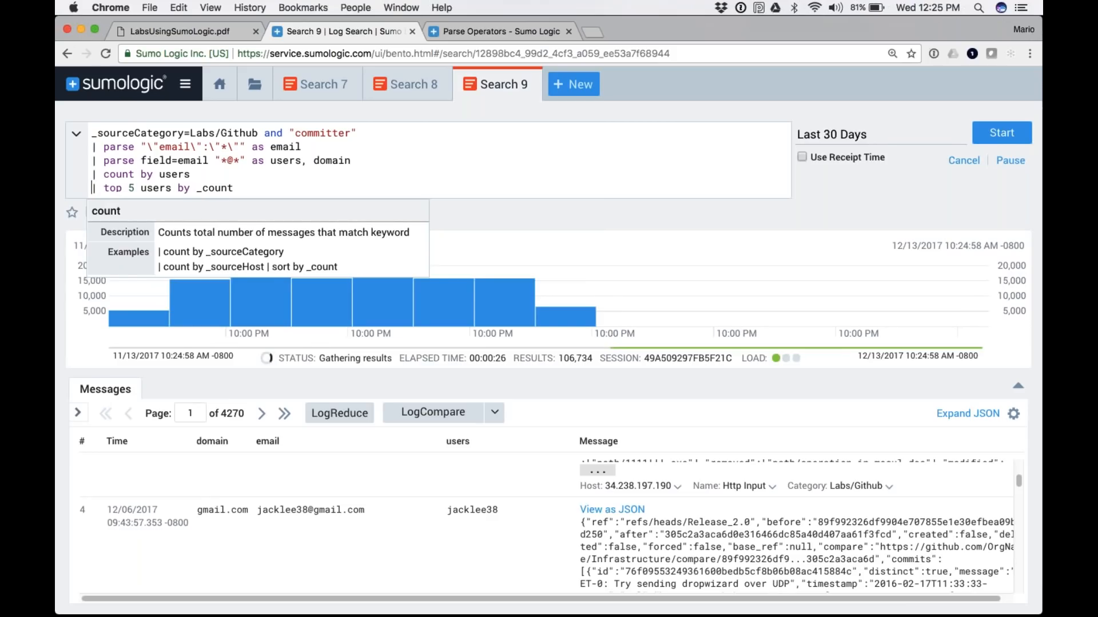
{"action": "key", "text": "Return"}
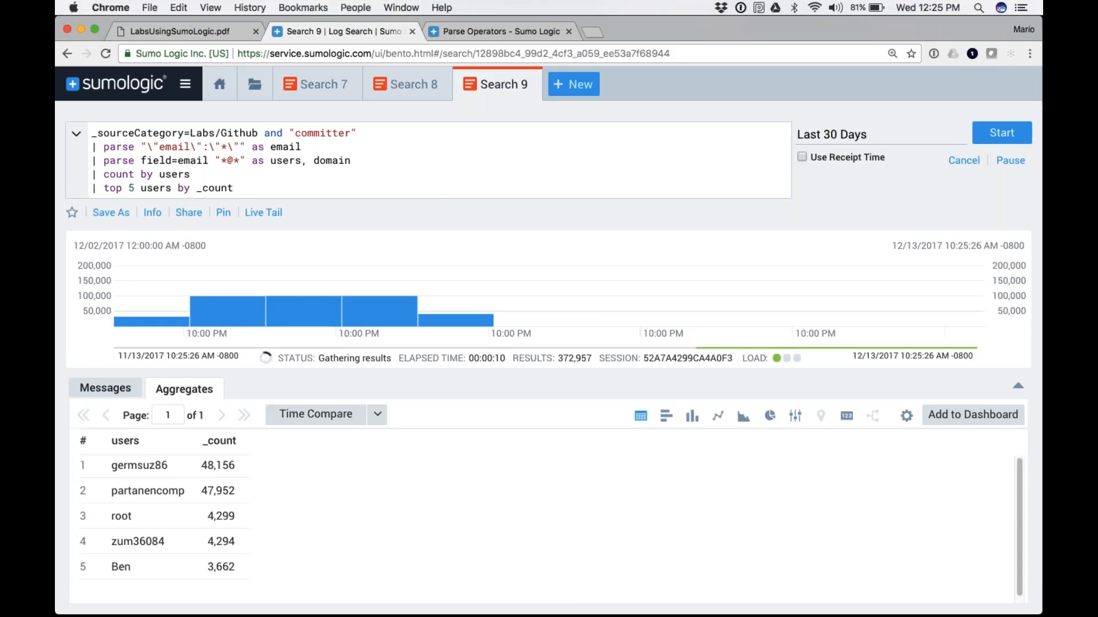
{"action": "key", "text": "super+Tab"}
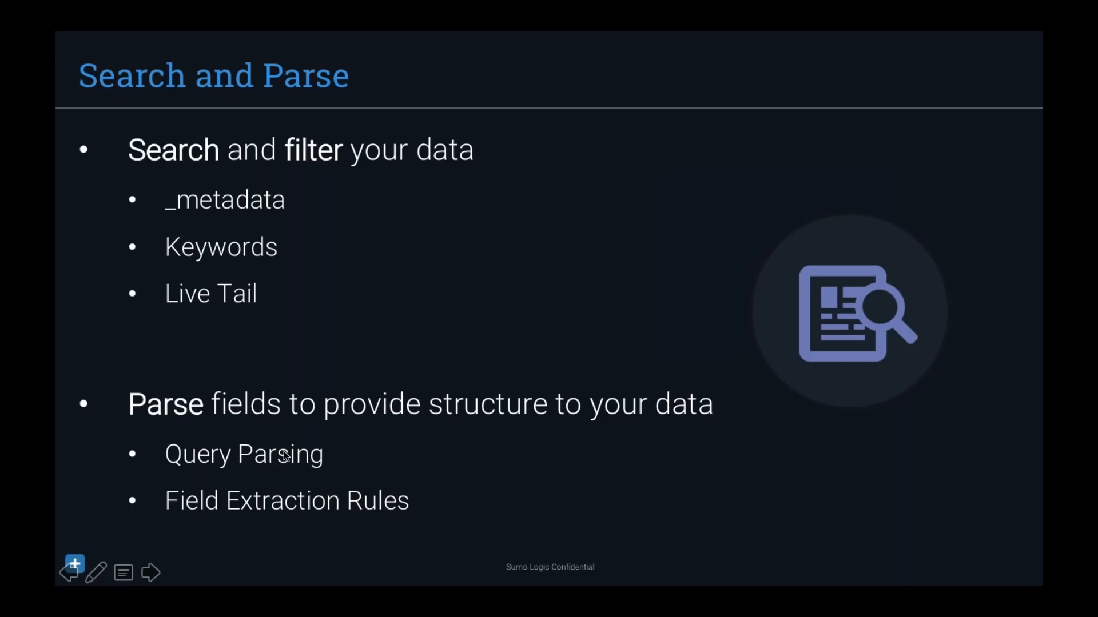
{"action": "key", "text": "super+Tab"}
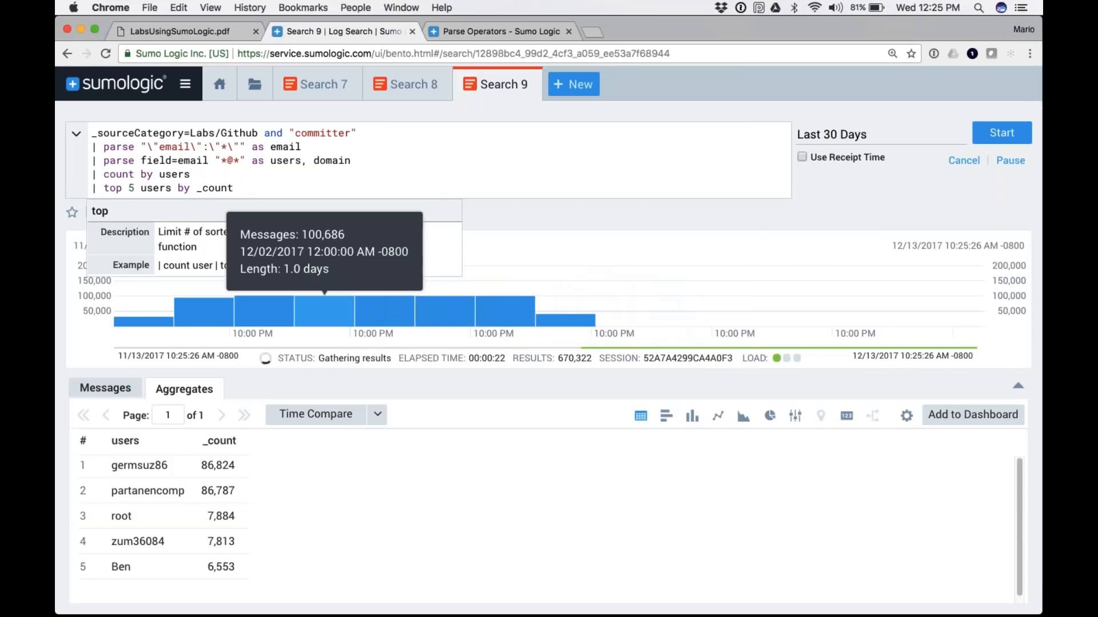
Step: Switch to LabsUsingSumoLogic.pdf and copy the exercise 10 Labs/security/snort query that uses parse regex with multi
{"action": "left_click", "coordinate": [176, 32]}
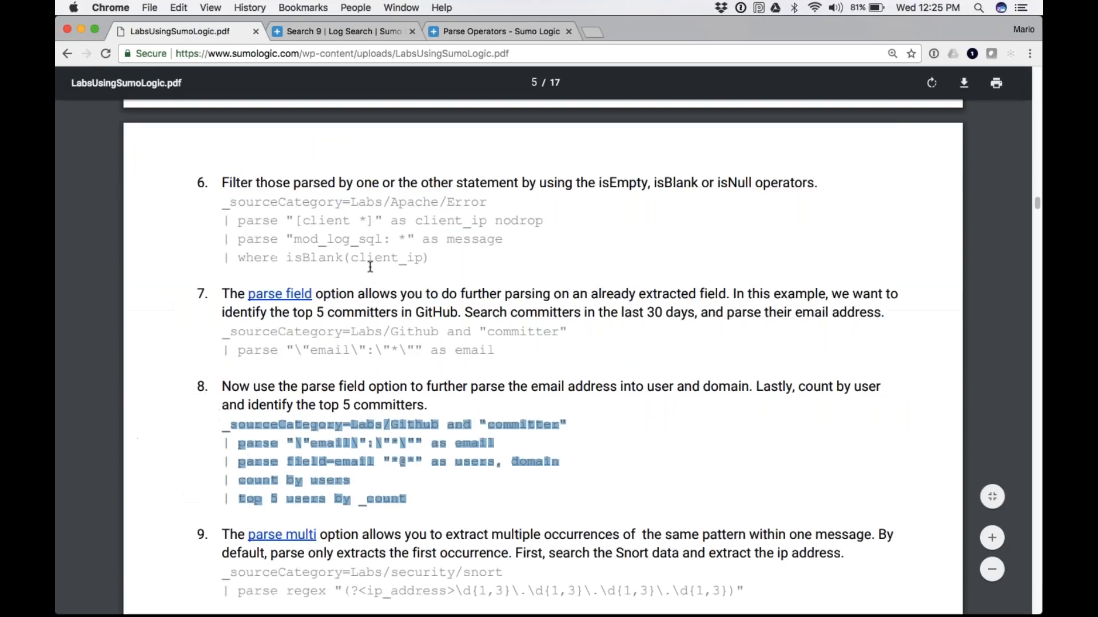
{"action": "scroll", "coordinate": [371, 267], "scroll_direction": "down", "scroll_amount": 10}
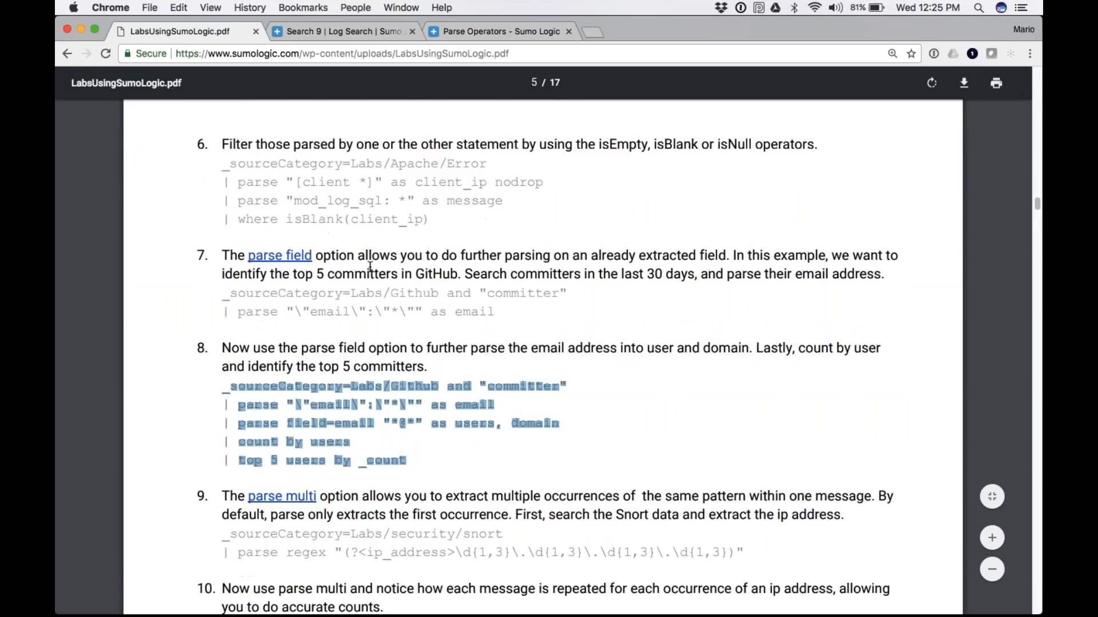
{"action": "scroll", "coordinate": [371, 267], "scroll_direction": "down", "scroll_amount": 2}
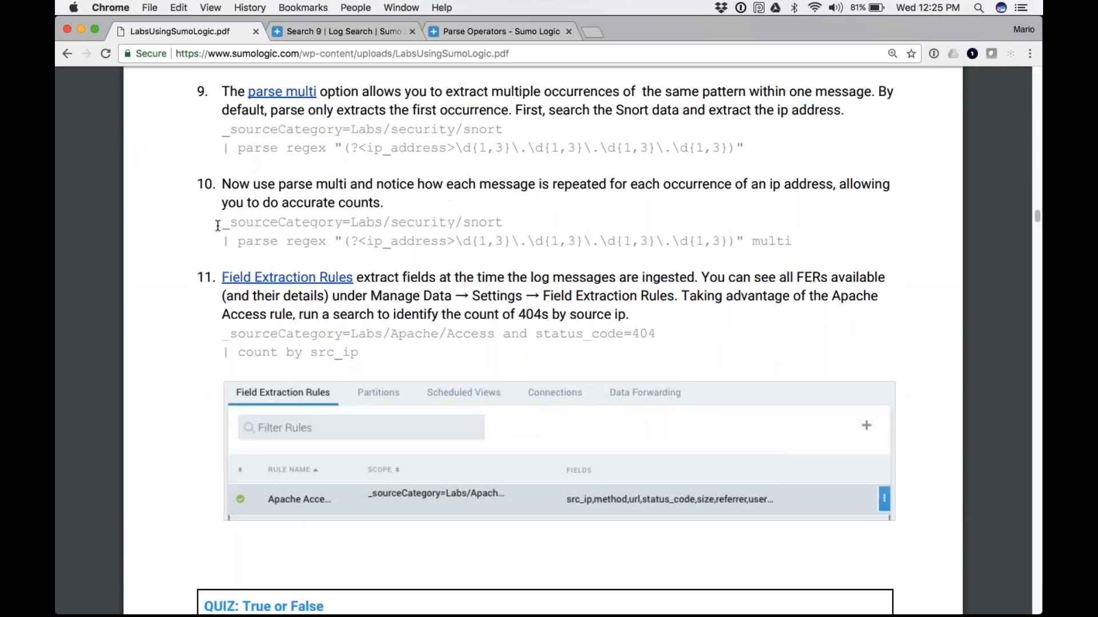
{"action": "left_click_drag", "start_coordinate": [220, 222], "coordinate": [798, 244]}
{"action": "key", "text": "super+c"}
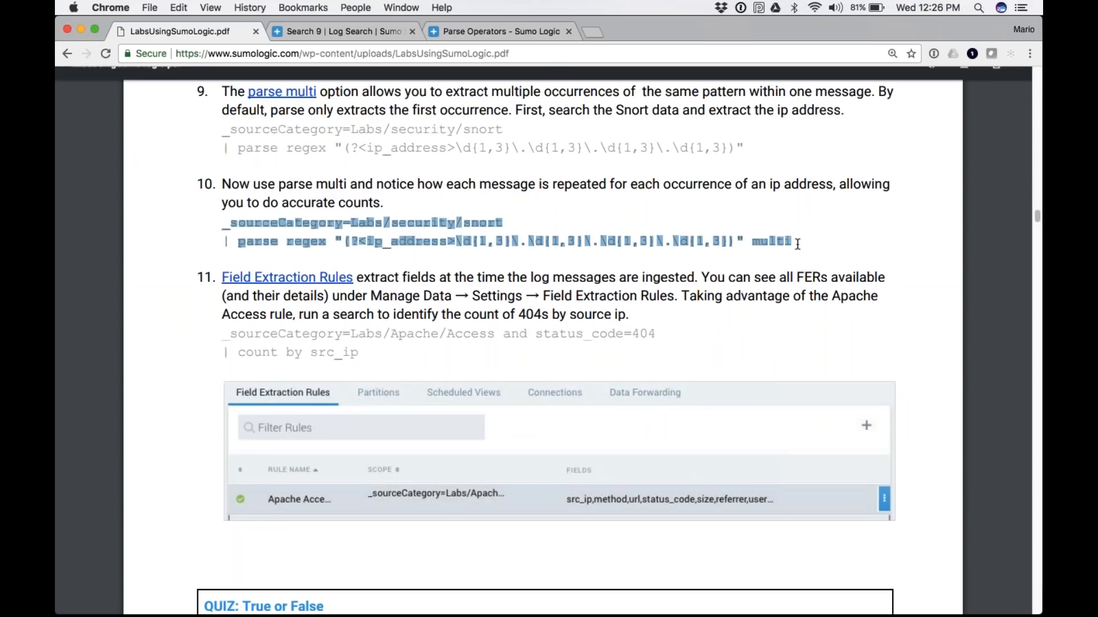
Step: Return to Sumo Logic, open a new log search and paste in the copied Labs/security/snort query
{"action": "left_click", "coordinate": [472, 29]}
{"action": "left_click", "coordinate": [339, 29]}
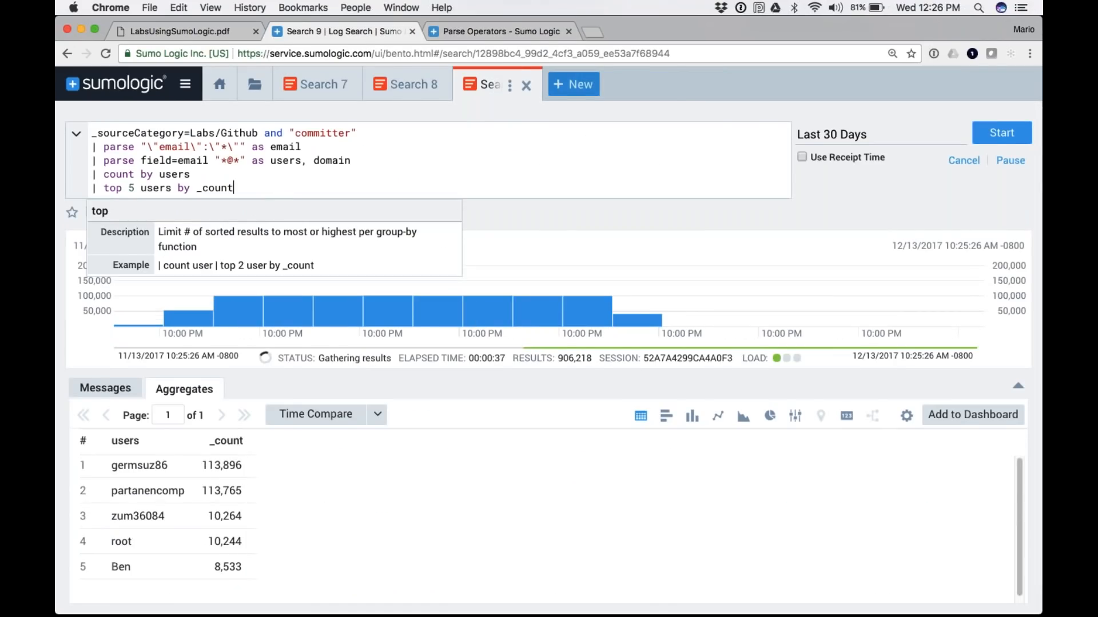
{"action": "left_click", "coordinate": [574, 84]}
{"action": "left_click", "coordinate": [611, 133]}
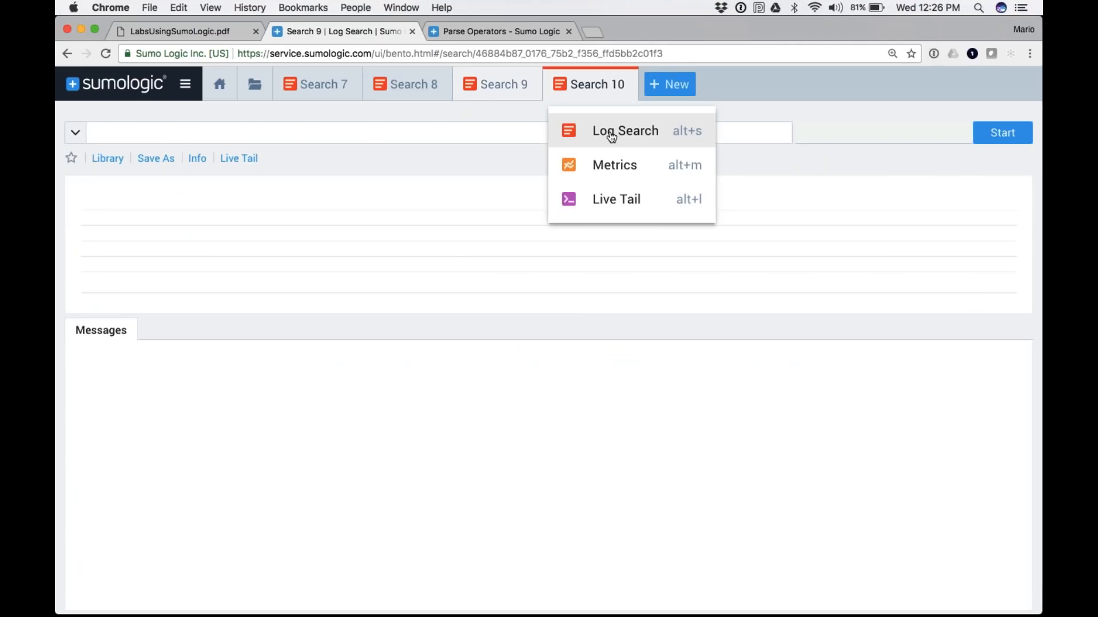
{"action": "key", "text": "super+v"}
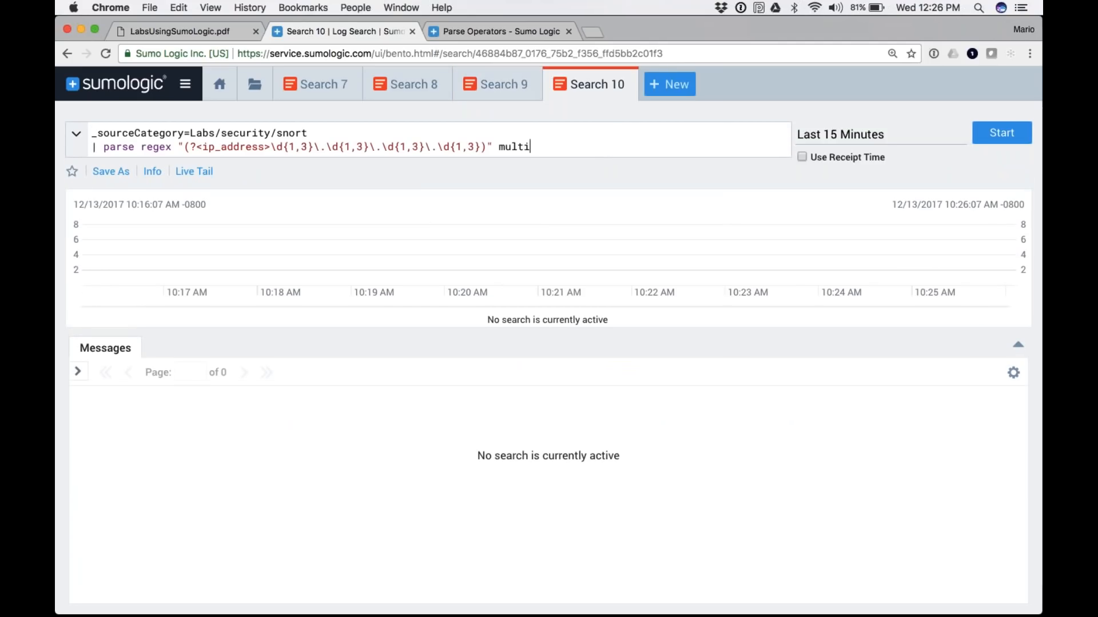
Step: Comment out the parse regex line and run the Labs/security/snort query over the Last 15 Minutes
{"action": "key", "text": "Up"}
{"action": "key", "text": "Right"}
{"action": "type", "text": "//"}
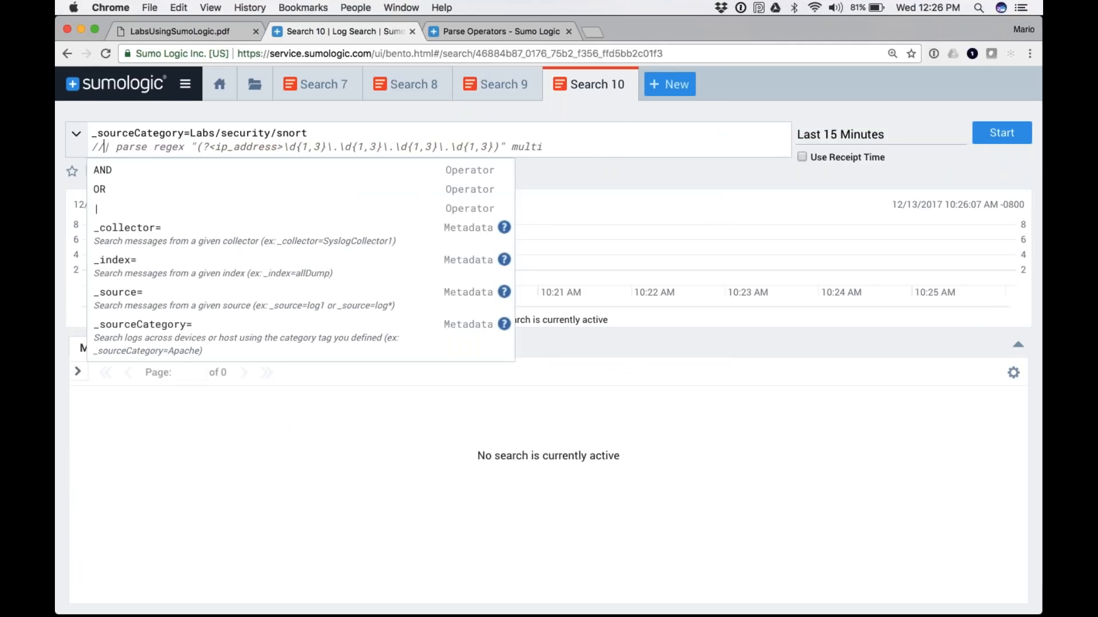
{"action": "key", "text": "Return"}
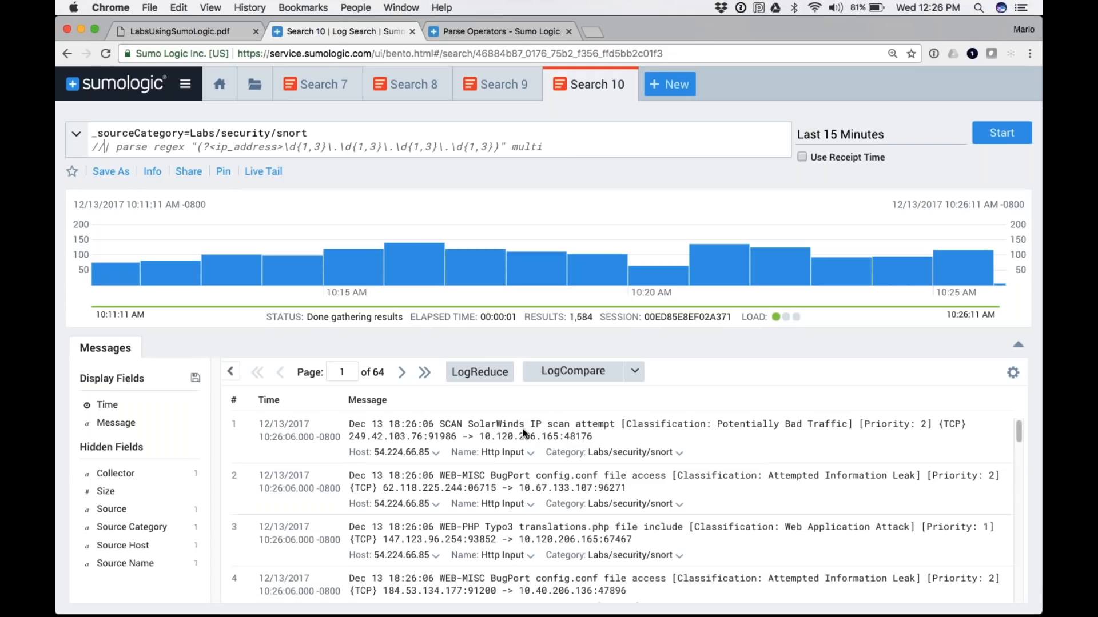
Step: Uncomment the parse regex line while commenting out only its multi option, run the query and highlight the first ip_address value
{"action": "left_click", "coordinate": [511, 147]}
{"action": "type", "text": "//"}
{"action": "key", "text": "Right"}
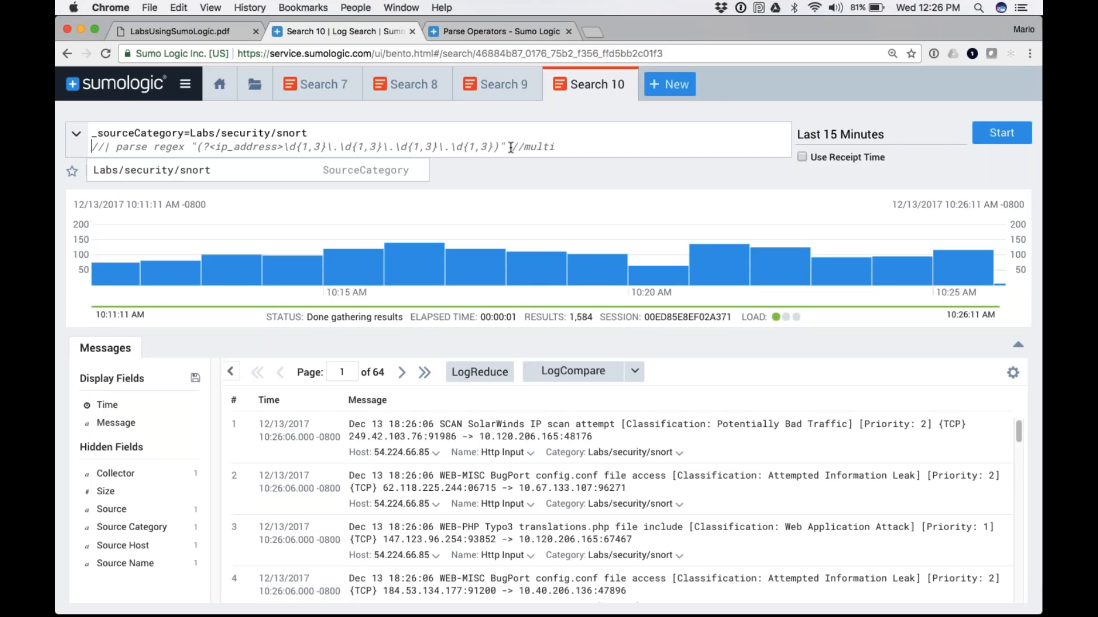
{"action": "key", "text": "Delete"}
{"action": "key", "text": "Delete"}
{"action": "key", "text": "Return"}
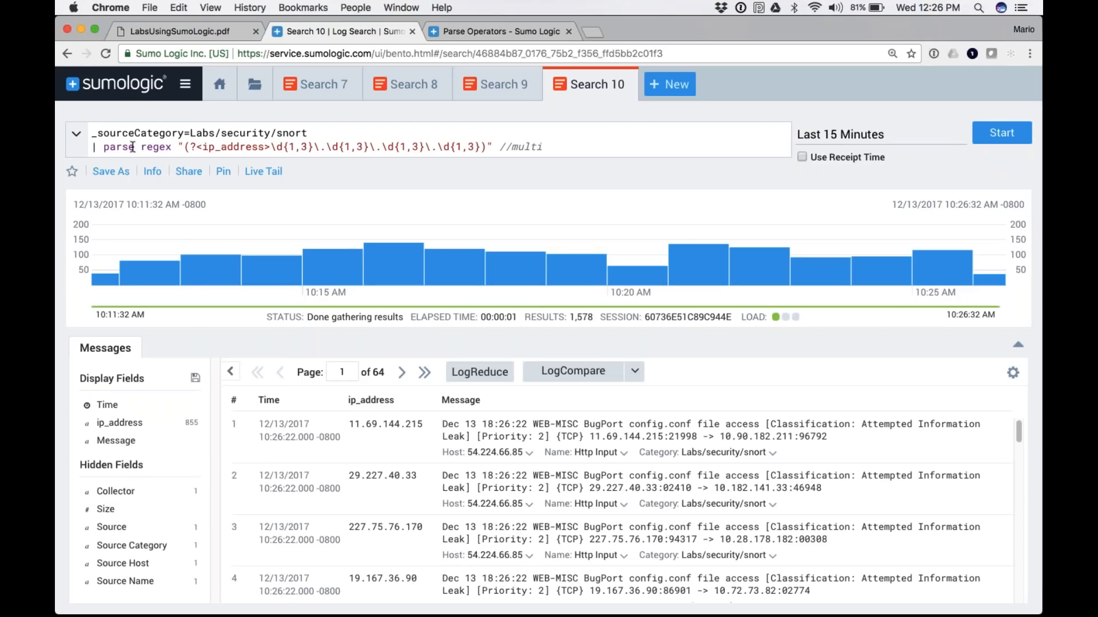
{"action": "left_click_drag", "start_coordinate": [424, 424], "coordinate": [310, 424]}
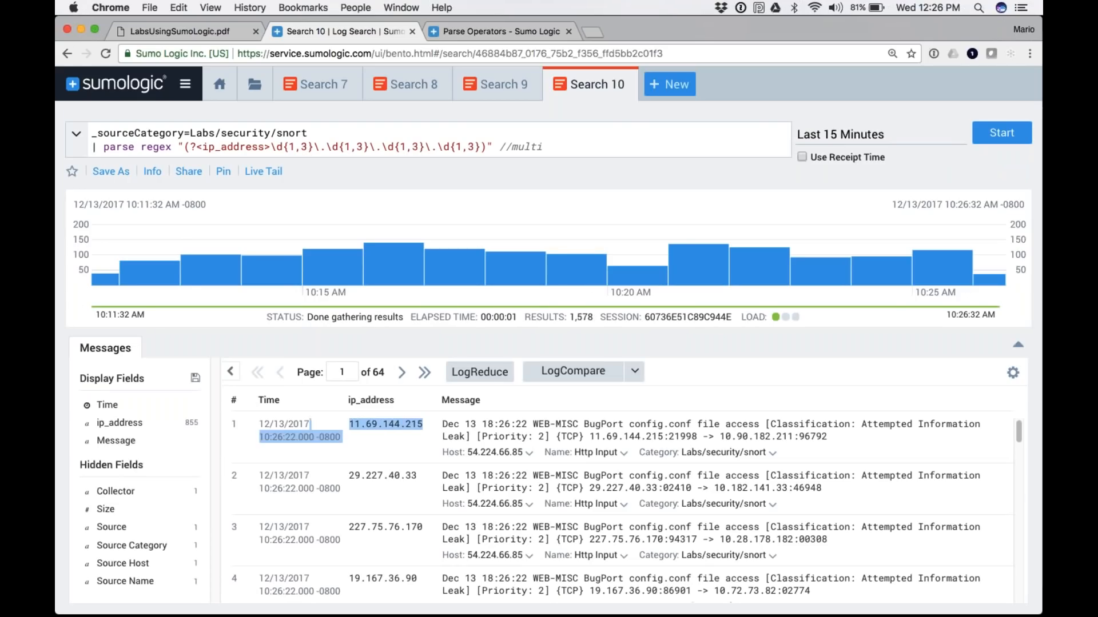
Step: Highlight the source IP address and the destination IP address inside the first snort message
{"action": "left_click_drag", "start_coordinate": [589, 437], "coordinate": [662, 438]}
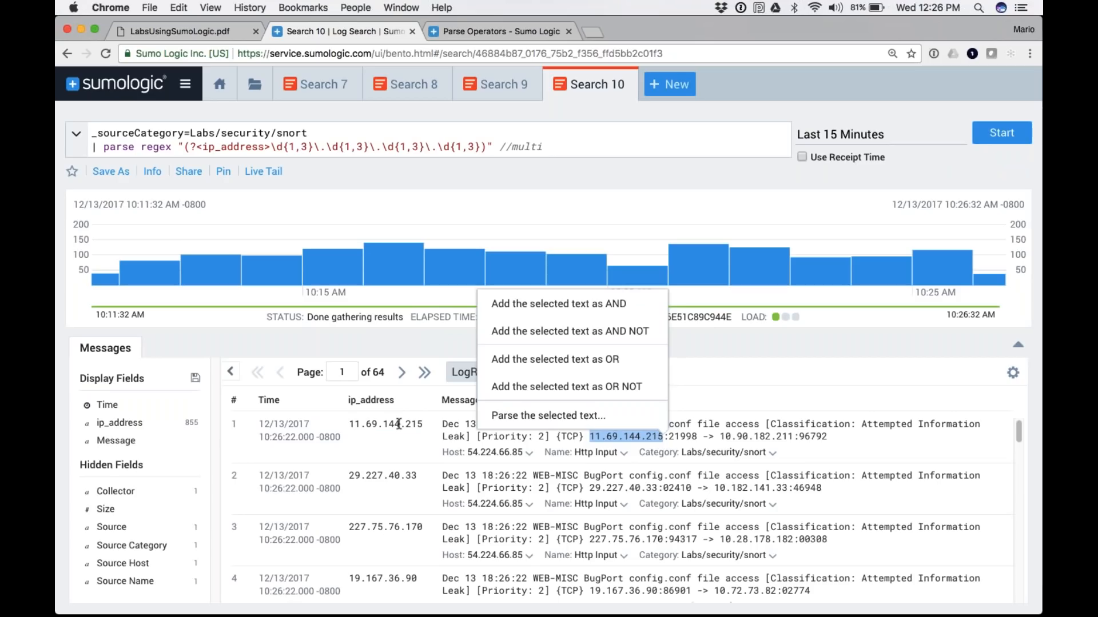
{"action": "left_click", "coordinate": [719, 437]}
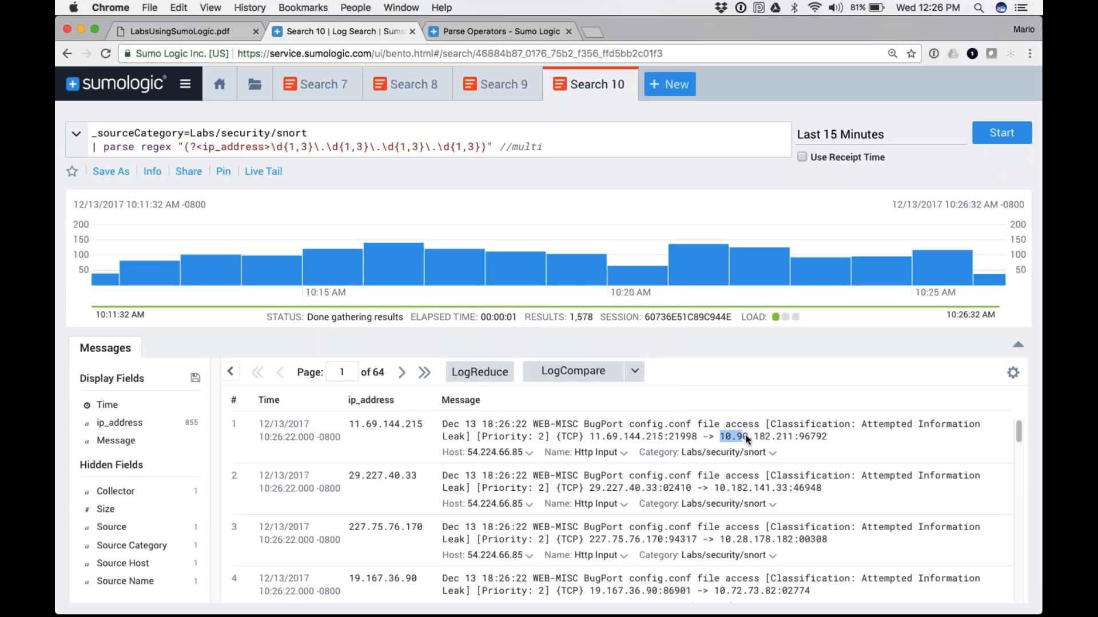
{"action": "left_click_drag", "start_coordinate": [763, 438], "coordinate": [792, 439]}
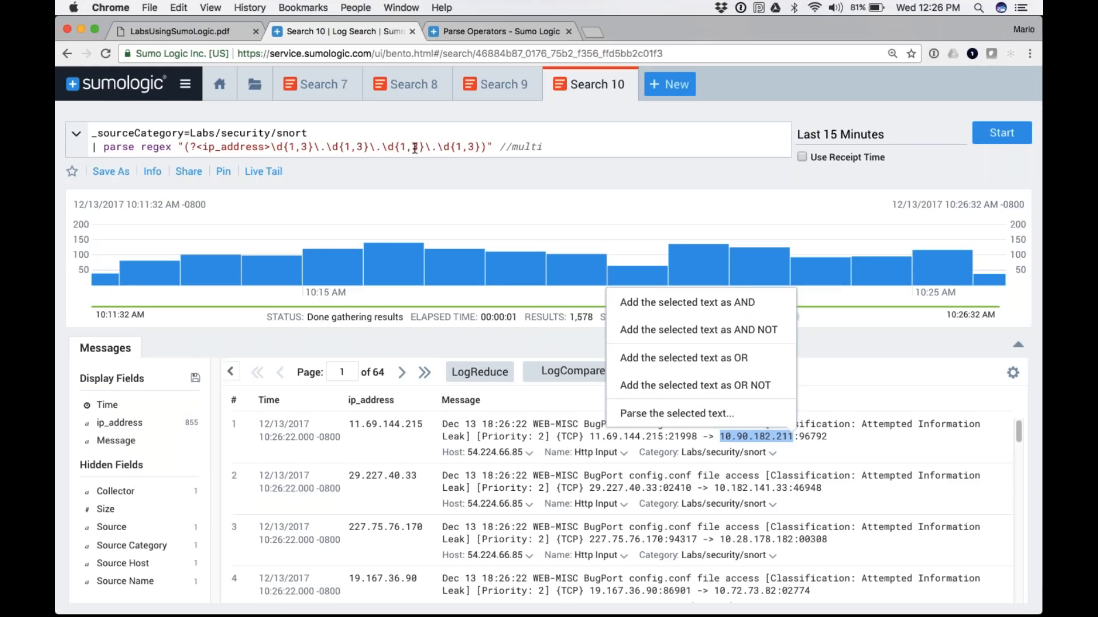
Step: Uncomment the multi option of the parse regex line and rerun the Labs/security/snort query
{"action": "left_click", "coordinate": [514, 146]}
{"action": "key", "text": "BackSpace"}
{"action": "key", "text": "BackSpace"}
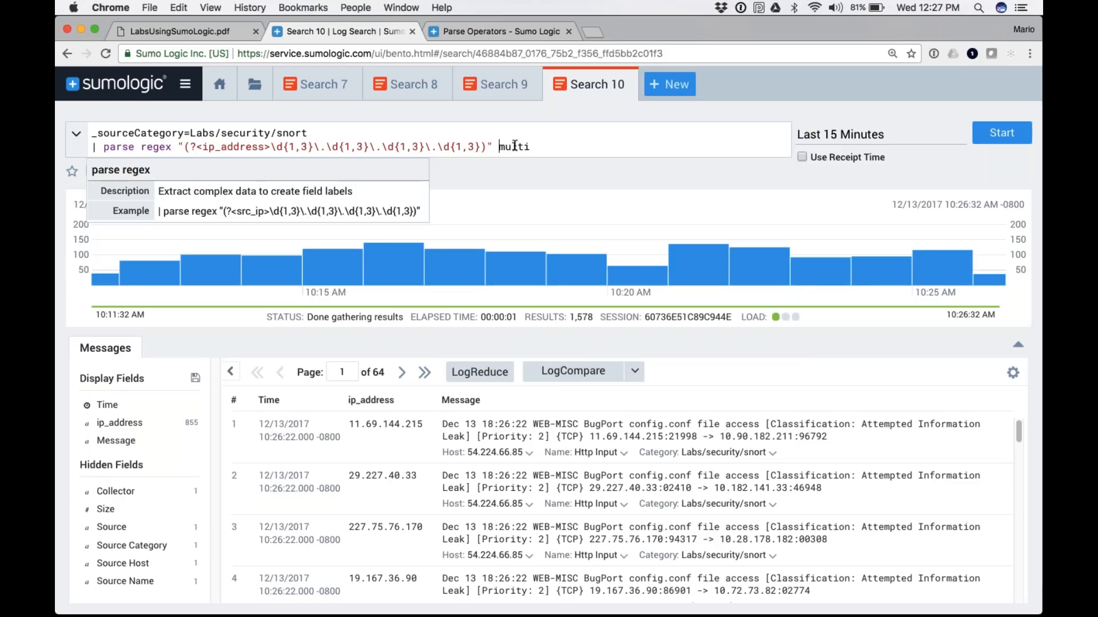
{"action": "key", "text": "Return"}
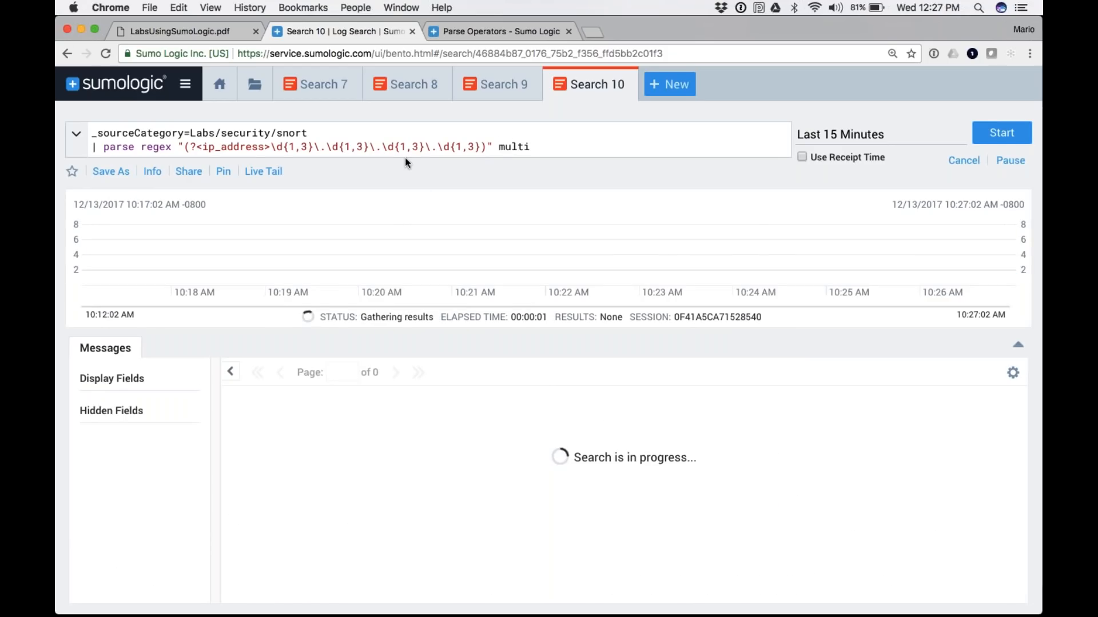
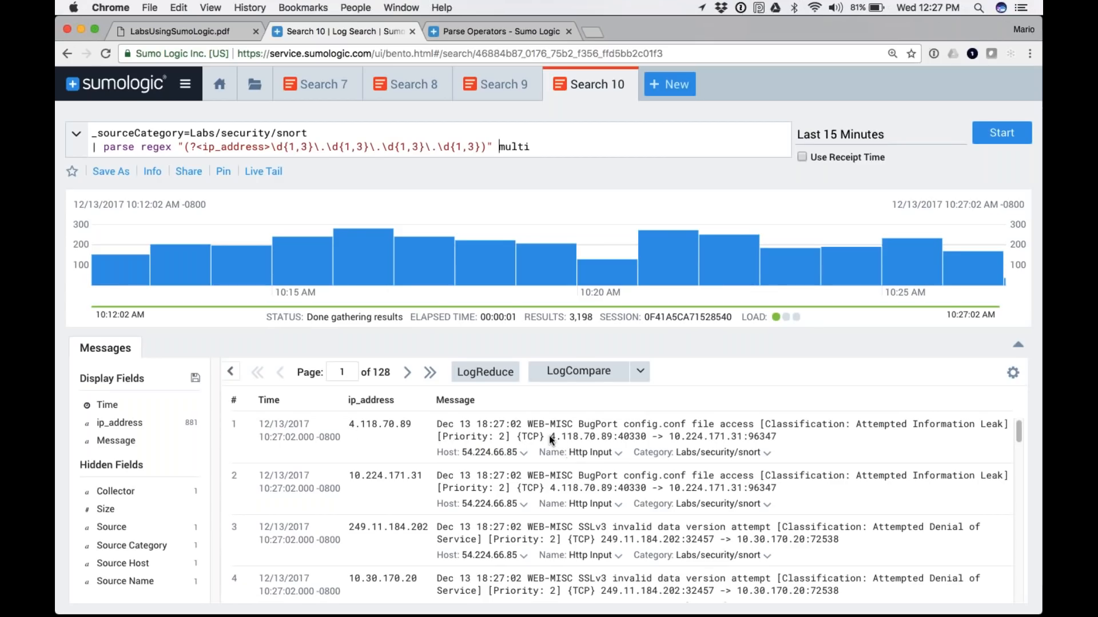
Step: Compare the source IP address in the first message of the multi results with its ip_address field value
{"action": "left_click_drag", "start_coordinate": [550, 437], "coordinate": [611, 438]}
{"action": "left_click", "coordinate": [402, 418]}
{"action": "left_click_drag", "start_coordinate": [412, 424], "coordinate": [350, 423]}
{"action": "left_click", "coordinate": [362, 424]}
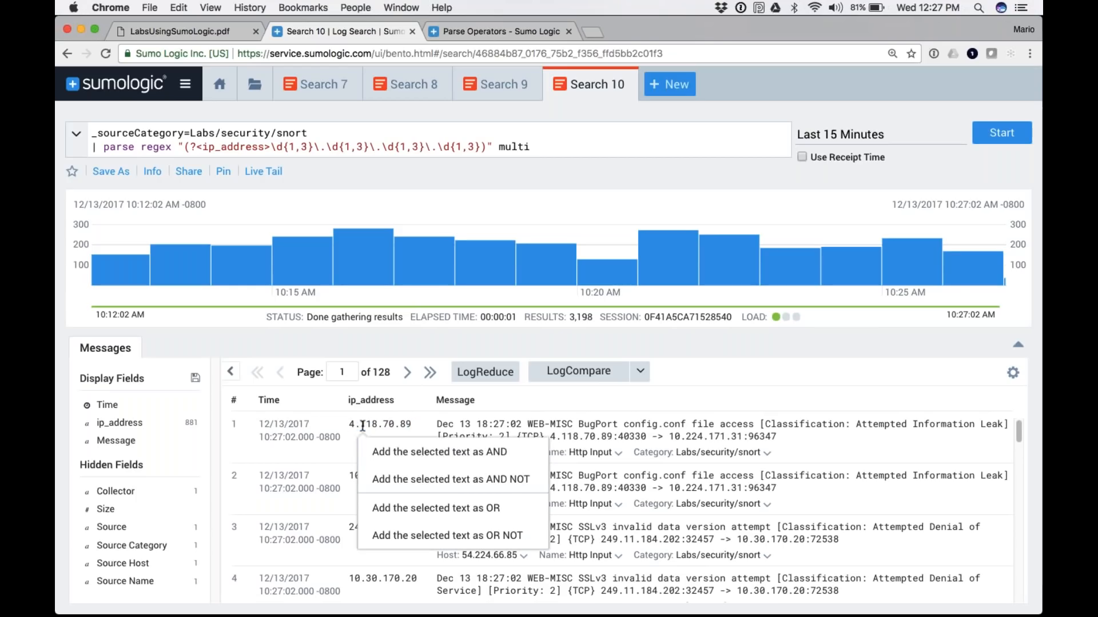
{"action": "left_click", "coordinate": [480, 479]}
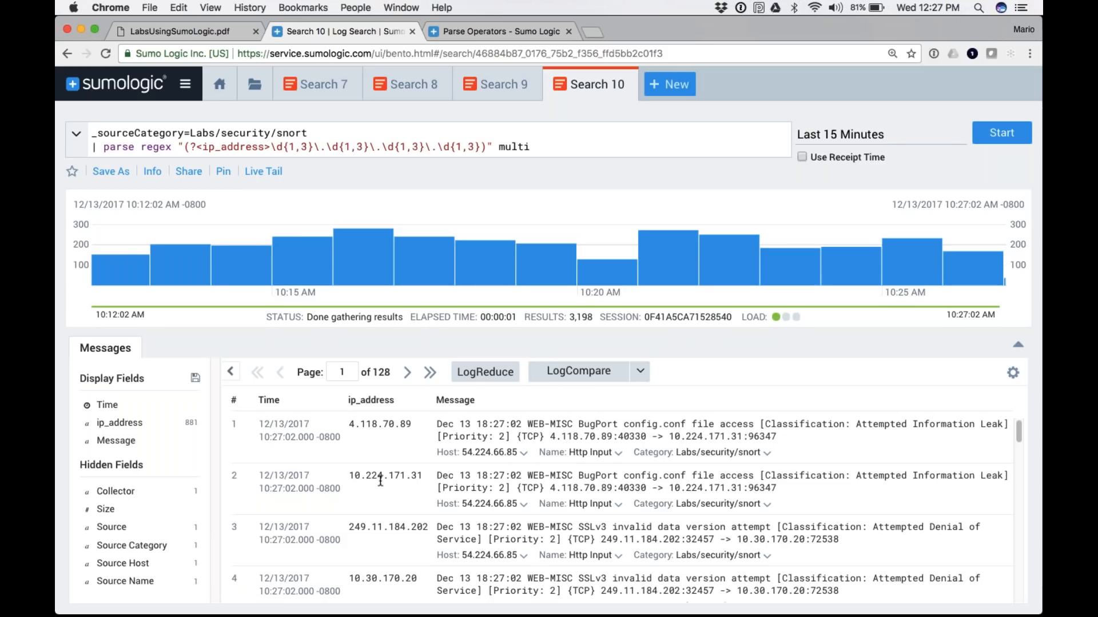
Step: Show the Search and Parse slide, return to the Sumo Logic search and highlight the whole parse regex line
{"action": "key", "text": "super+Tab"}
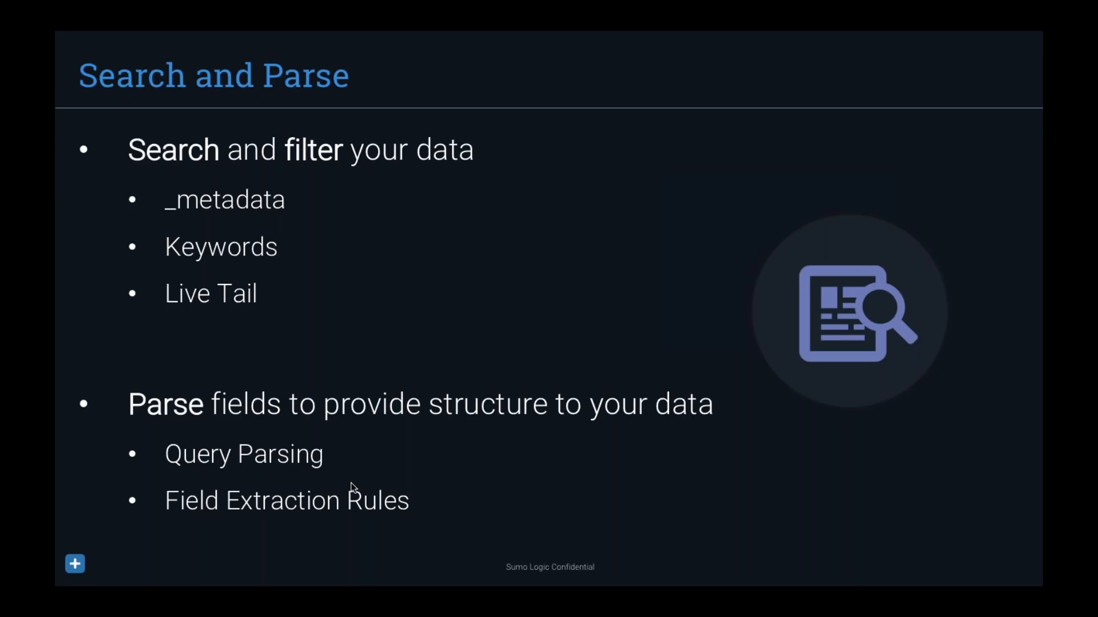
{"action": "key", "text": "super+Tab"}
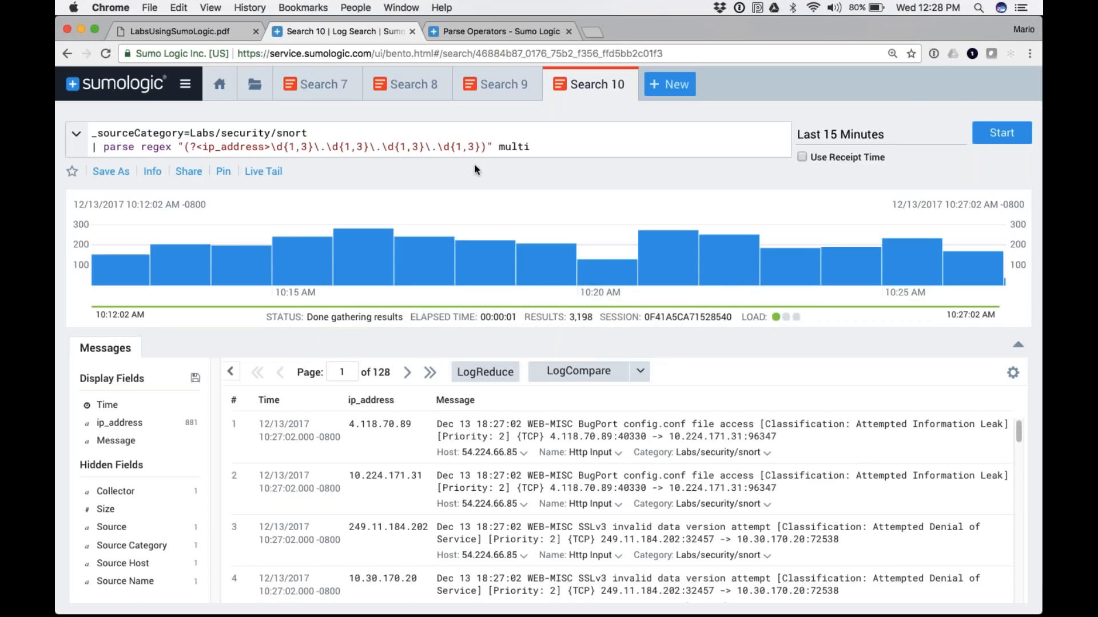
{"action": "mouse_move", "coordinate": [530, 147]}
{"action": "left_mouse_down"}
{"action": "mouse_move", "coordinate": [88, 147]}
{"action": "mouse_move", "coordinate": [541, 152]}
{"action": "left_mouse_up"}
{"action": "left_click", "coordinate": [89, 147]}
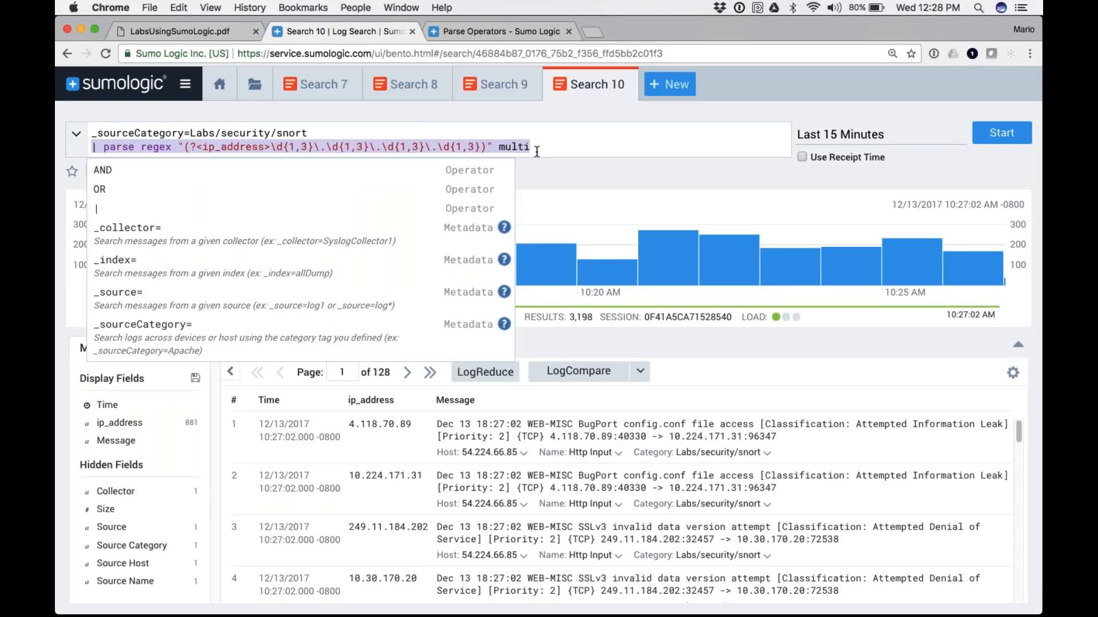
{"action": "left_click", "coordinate": [541, 151]}
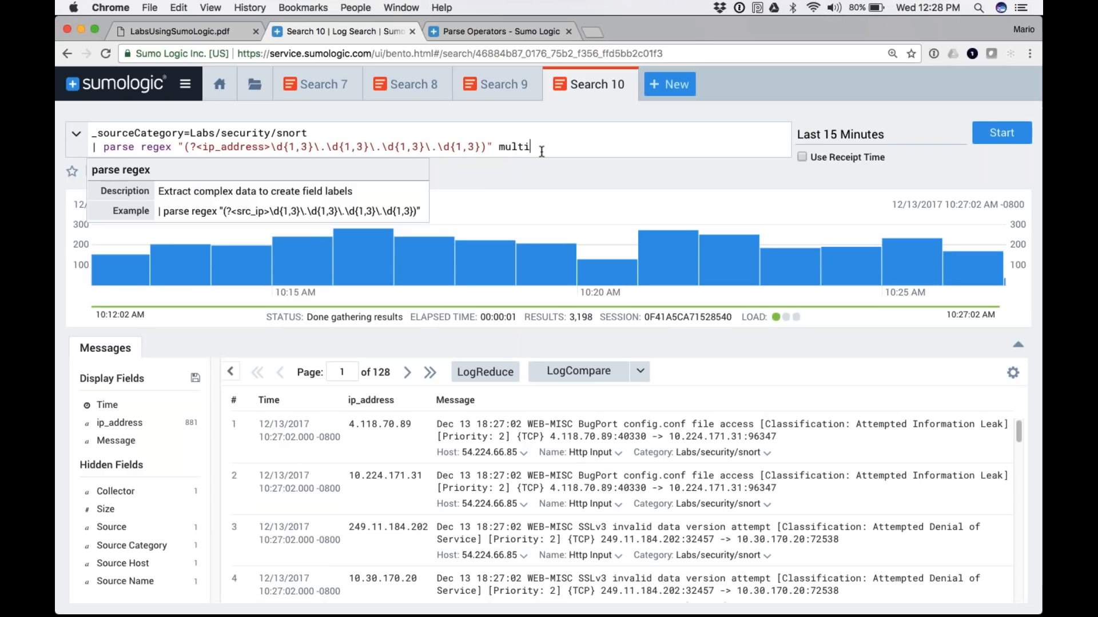
{"action": "left_click_drag", "start_coordinate": [532, 148], "coordinate": [73, 150]}
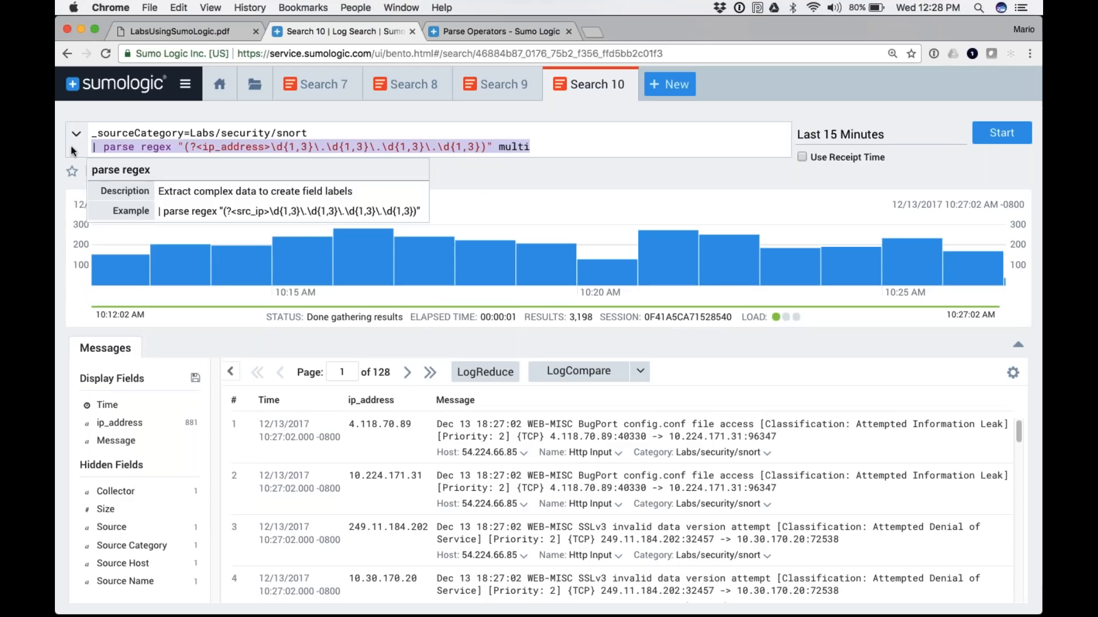
Step: In Search 7, delete both parse lines, rerun _sourceCategory=Labs/Apache/Access and Mozilla, and review the hidden fields
{"action": "left_click", "coordinate": [313, 93]}
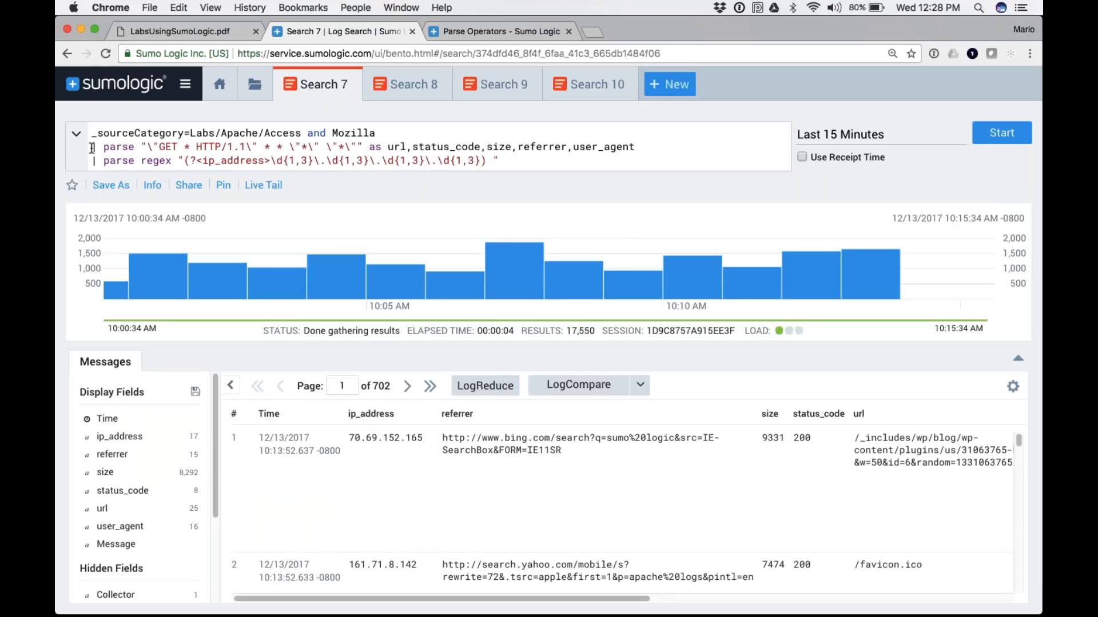
{"action": "left_click_drag", "start_coordinate": [91, 148], "coordinate": [642, 164]}
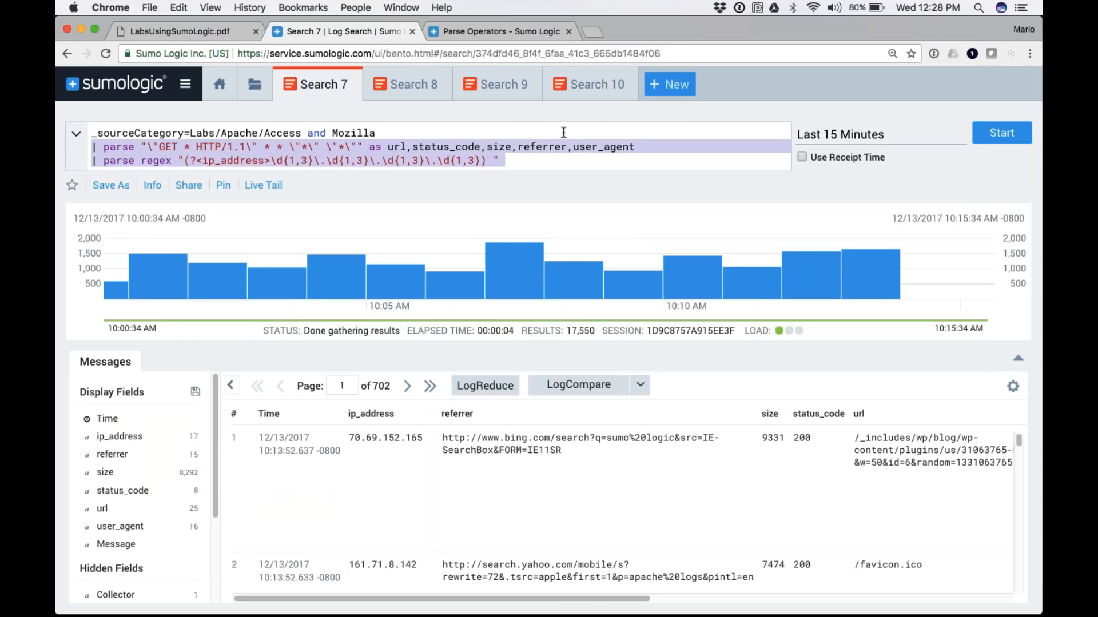
{"action": "key", "text": "BackSpace"}
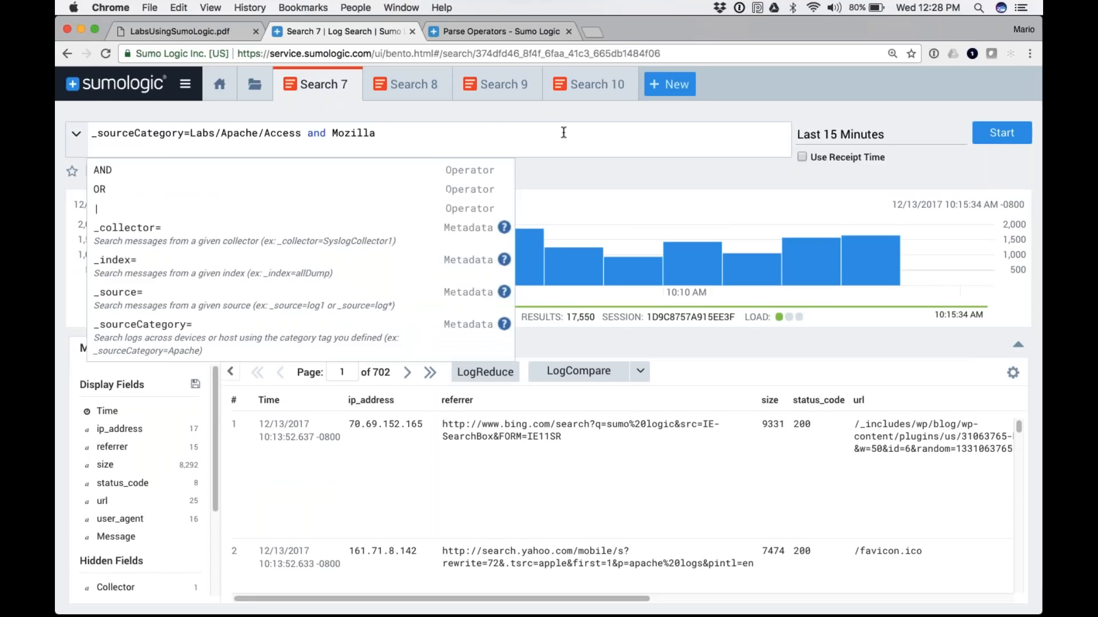
{"action": "key", "text": "Return"}
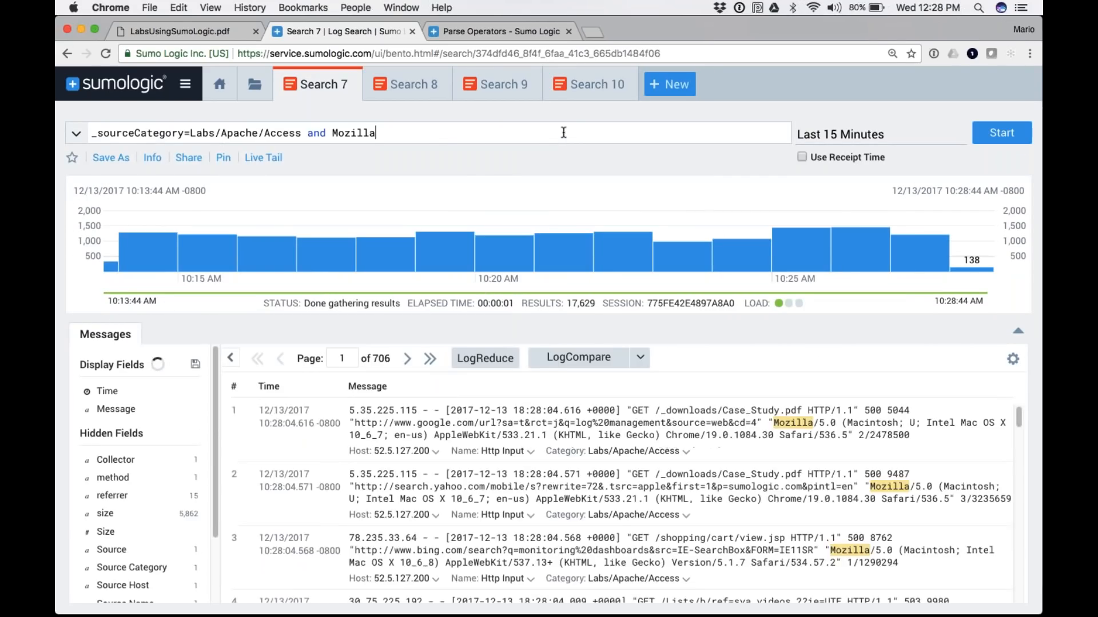
{"action": "scroll", "coordinate": [141, 524], "scroll_direction": "down", "scroll_amount": 3}
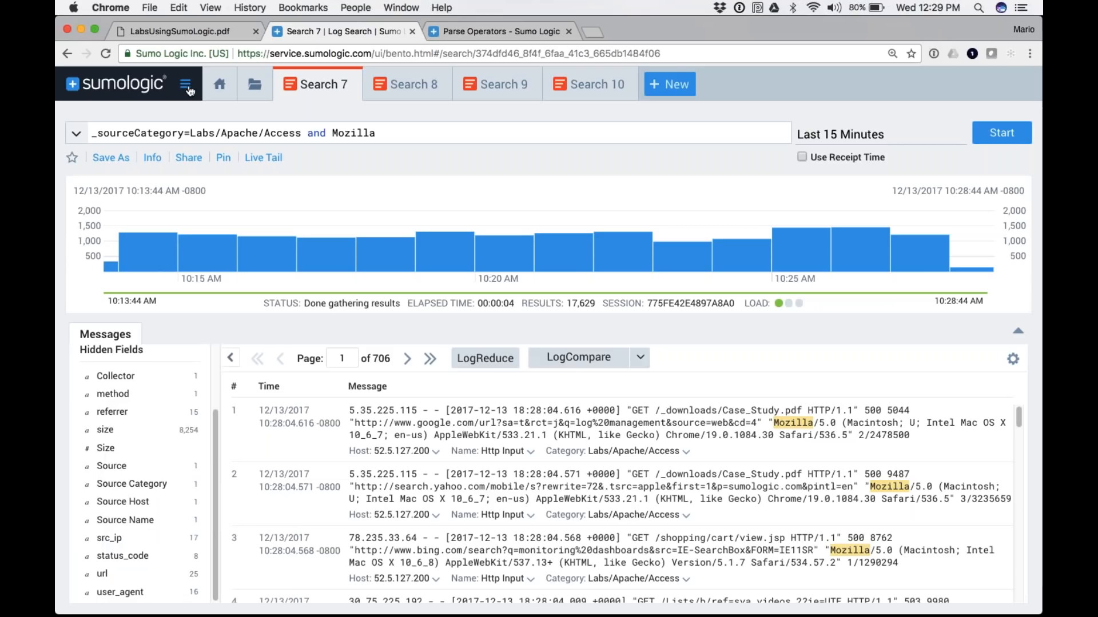
Step: Open the Field Extraction Rules settings and expand the Apache Access rule to examine its scope and parse expression
{"action": "left_click", "coordinate": [114, 428]}
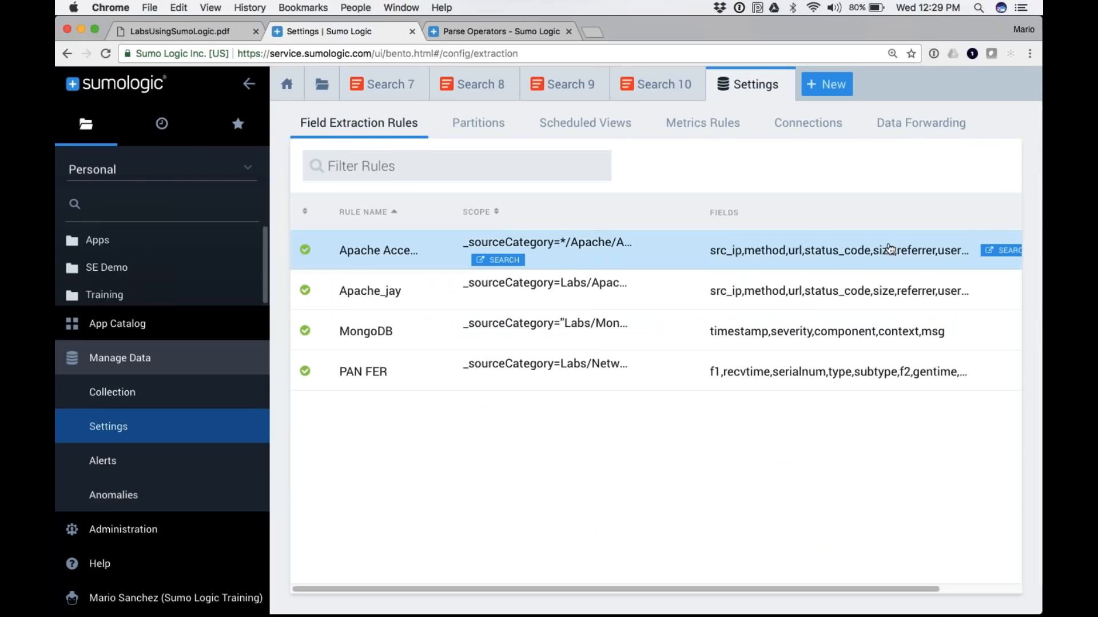
{"action": "left_click", "coordinate": [827, 259]}
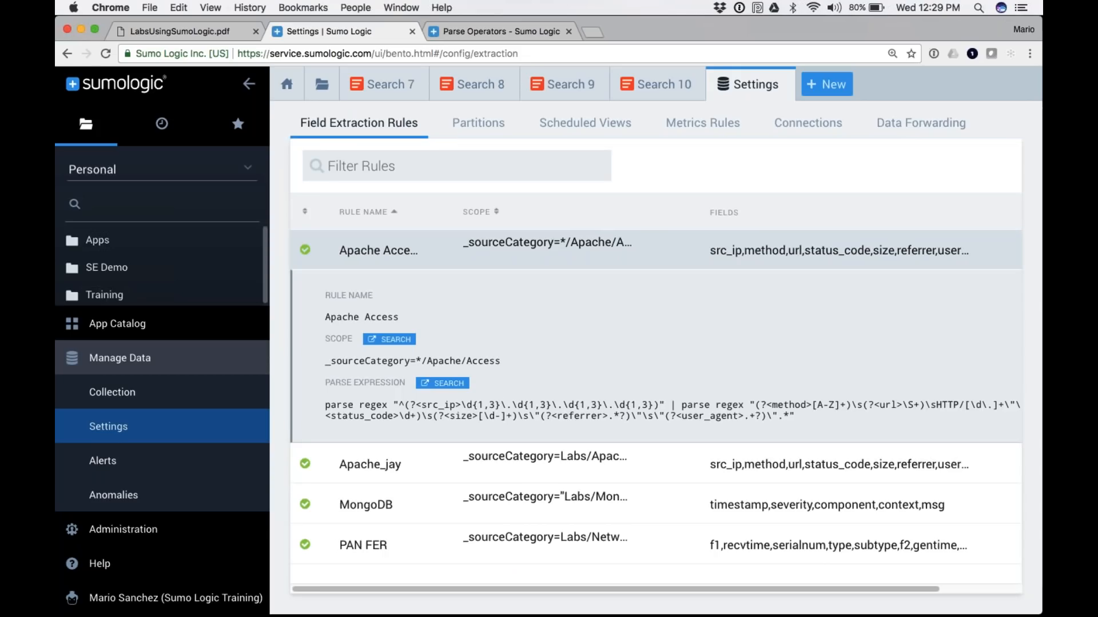
Step: Open the Apache Access field extraction rule for editing and examine its source category scope
{"action": "scroll", "coordinate": [746, 330], "scroll_direction": "right", "scroll_amount": 2}
{"action": "scroll", "coordinate": [746, 331], "scroll_direction": "right", "scroll_amount": 4}
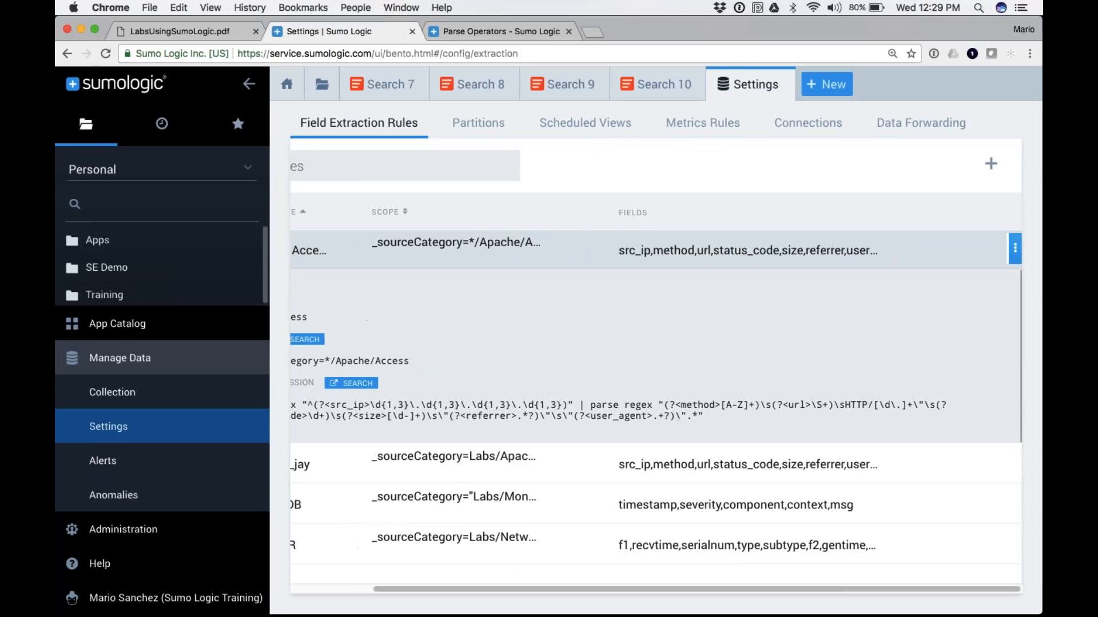
{"action": "left_click", "coordinate": [1015, 249]}
{"action": "left_click", "coordinate": [848, 293]}
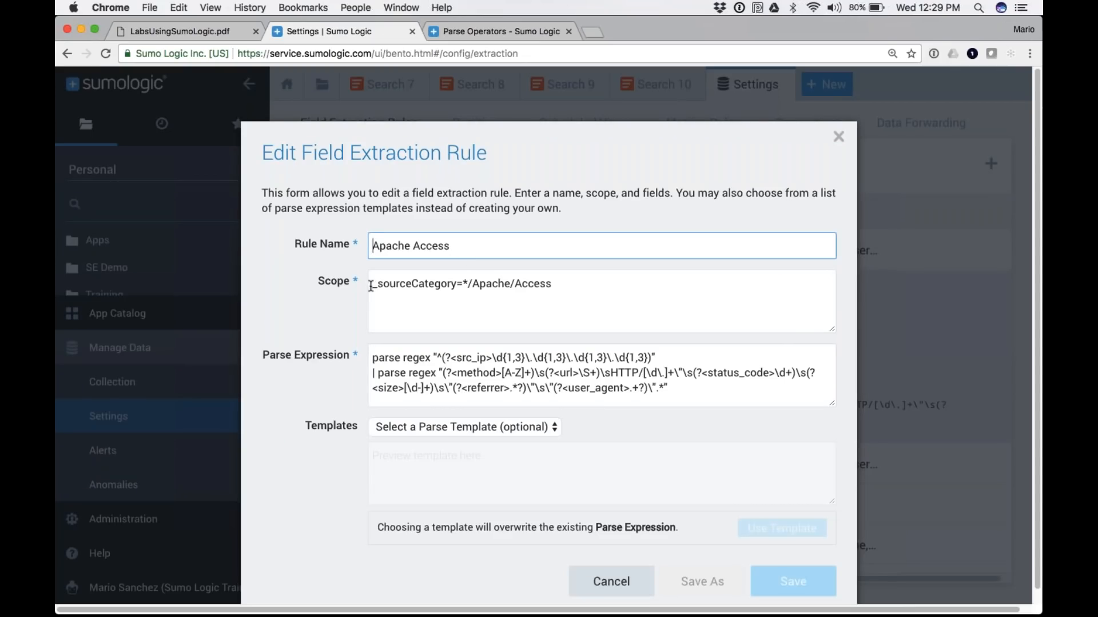
{"action": "left_click_drag", "start_coordinate": [371, 286], "coordinate": [553, 285]}
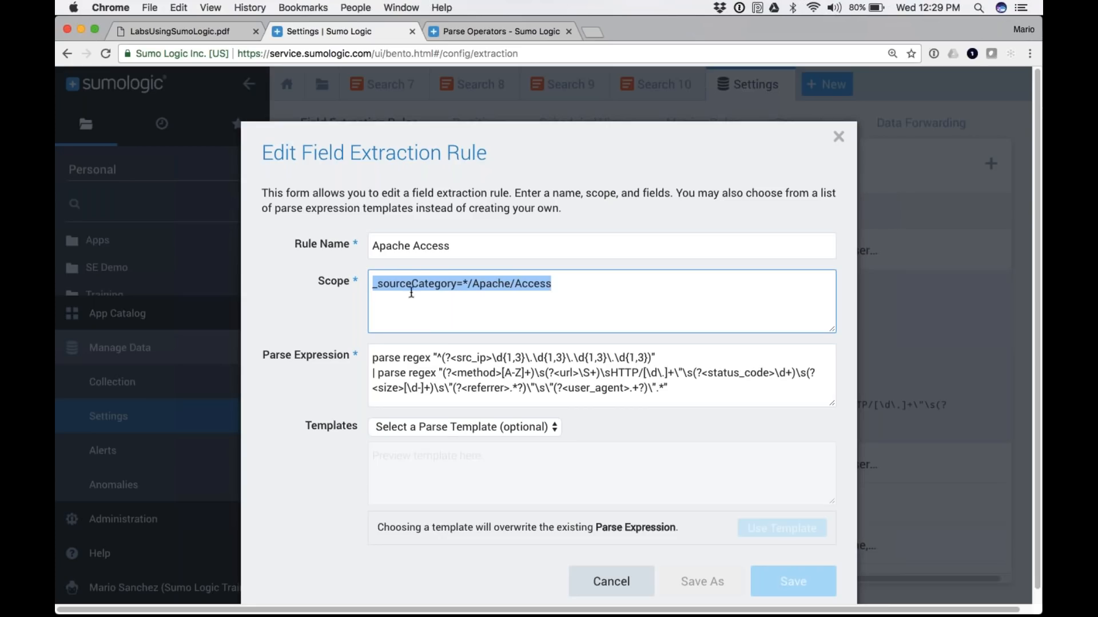
{"action": "left_click", "coordinate": [463, 284]}
{"action": "left_click_drag", "start_coordinate": [463, 284], "coordinate": [572, 281]}
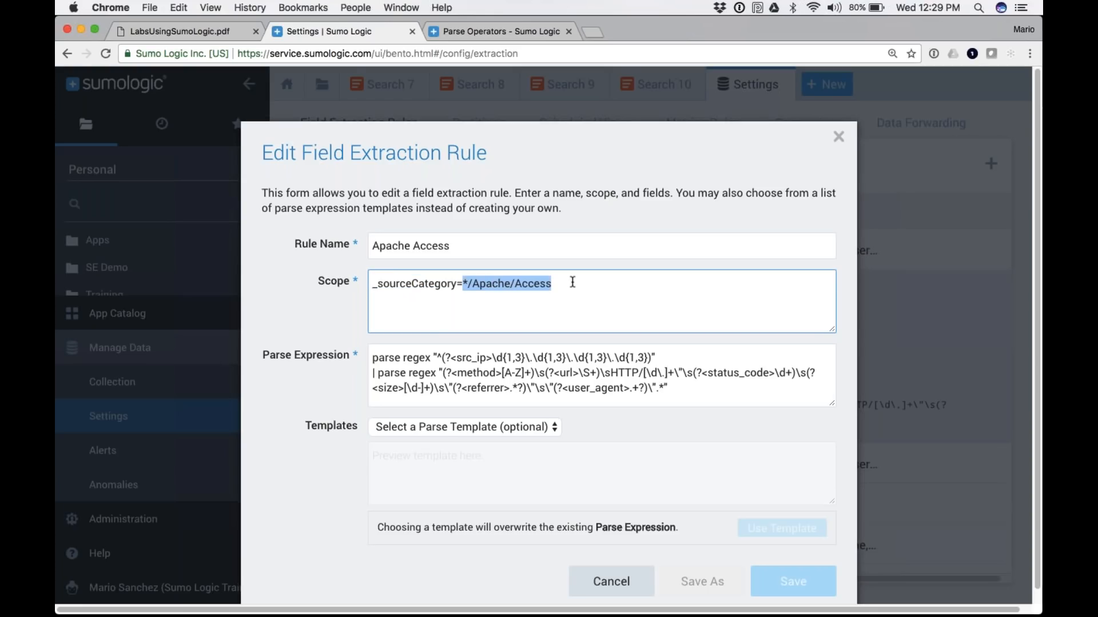
Step: Examine the fields extracted by the Apache Access parse expression, such as status_code and referrer, and close the rule without saving
{"action": "left_click_drag", "start_coordinate": [372, 358], "coordinate": [672, 389]}
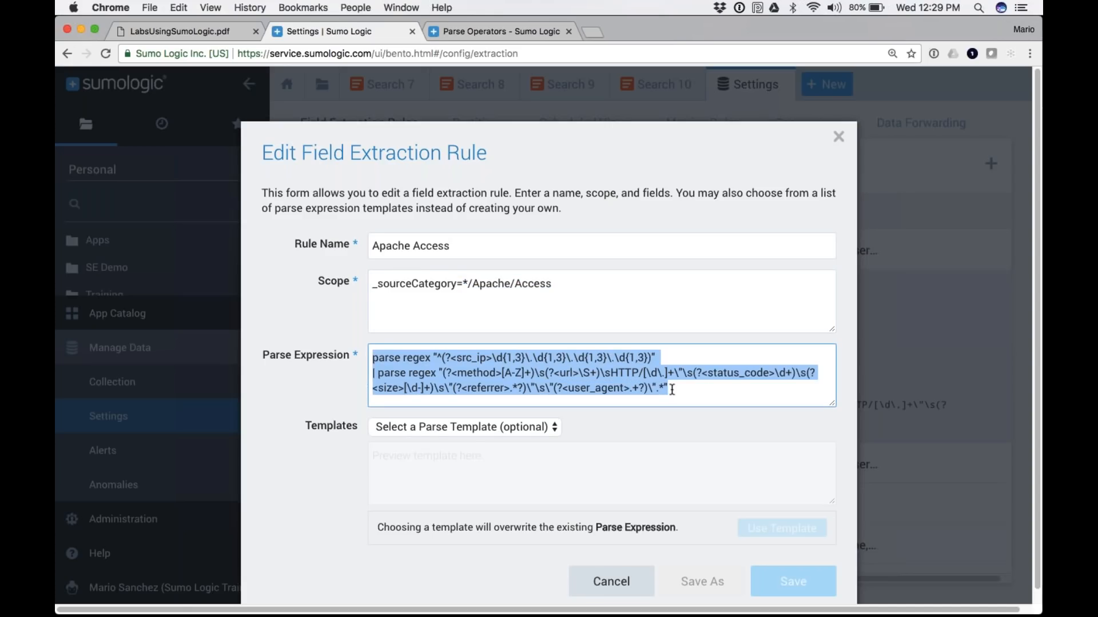
{"action": "double_click", "coordinate": [472, 360]}
{"action": "double_click", "coordinate": [472, 371]}
{"action": "double_click", "coordinate": [717, 372]}
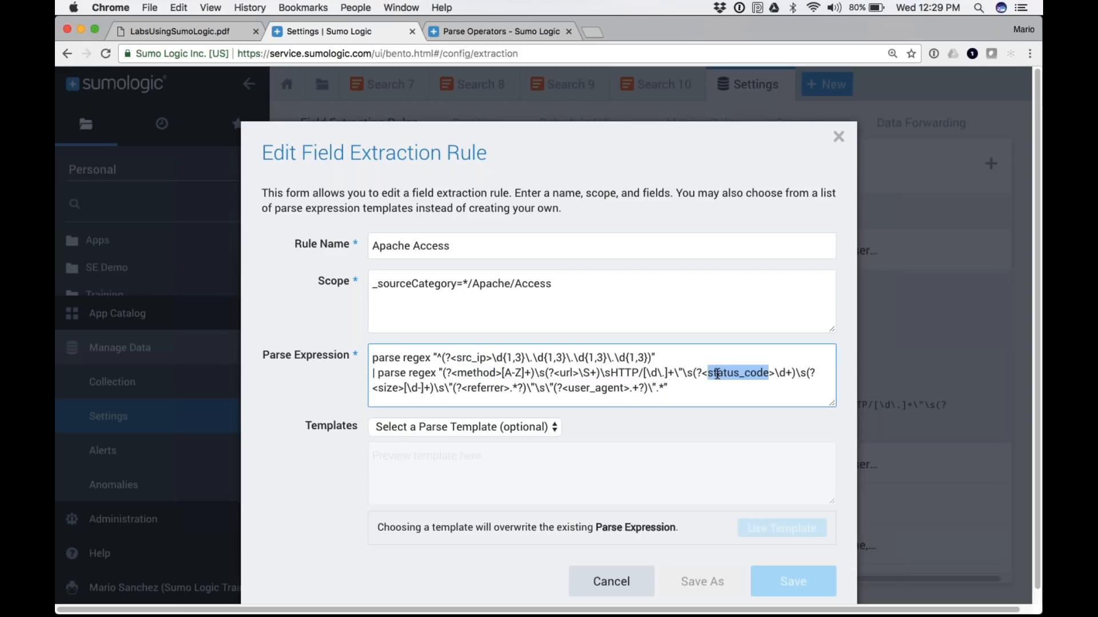
{"action": "double_click", "coordinate": [597, 388]}
{"action": "left_click", "coordinate": [482, 389]}
{"action": "double_click", "coordinate": [481, 389]}
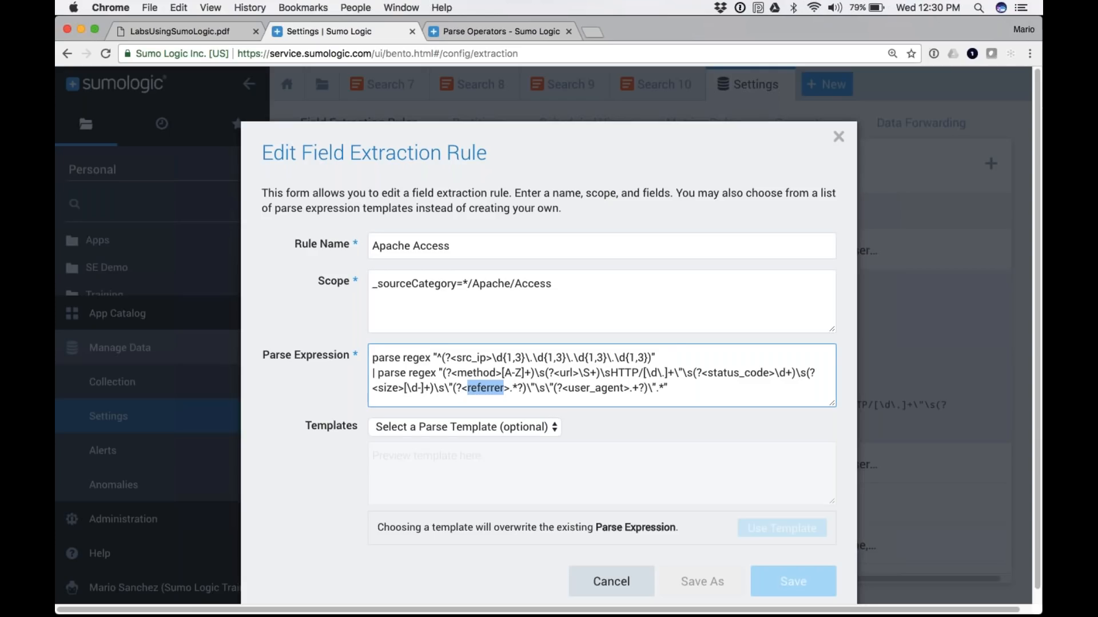
{"action": "scroll", "coordinate": [548, 336], "scroll_direction": "down", "scroll_amount": 1}
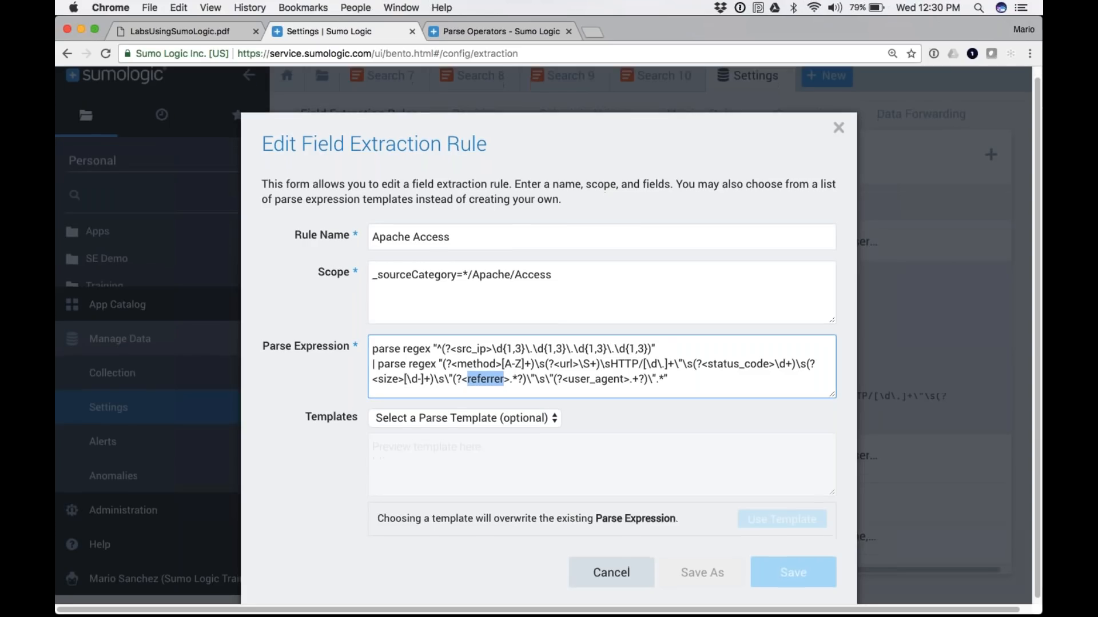
{"action": "scroll", "coordinate": [547, 336], "scroll_direction": "down", "scroll_amount": 1}
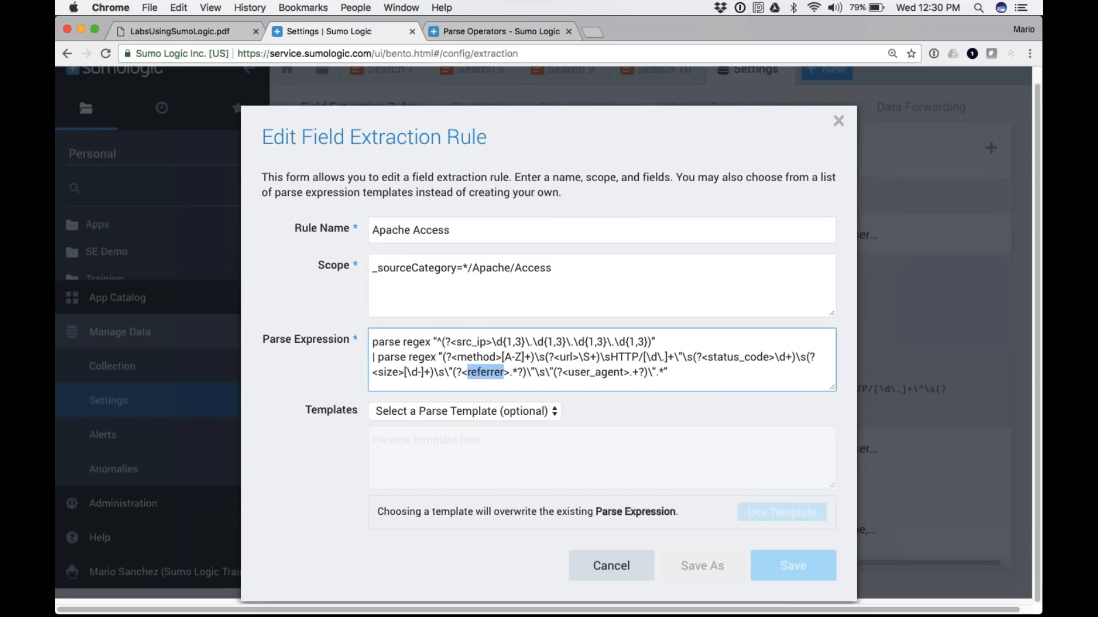
{"action": "left_click", "coordinate": [611, 566]}
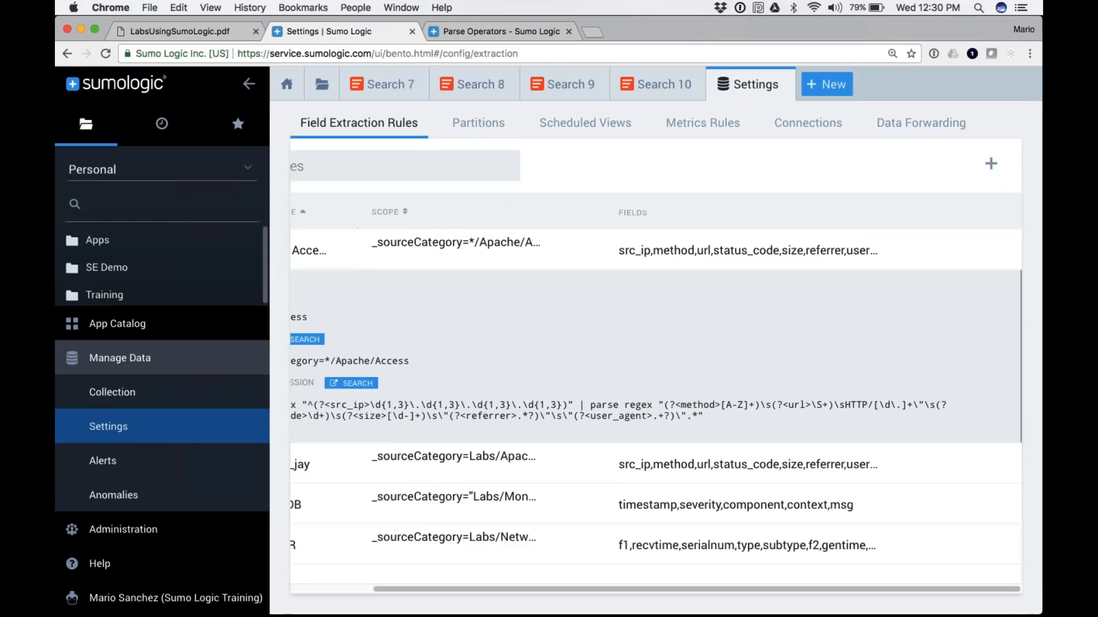
Step: Start a new field extraction rule and name it PAN Rule
{"action": "left_click", "coordinate": [992, 165]}
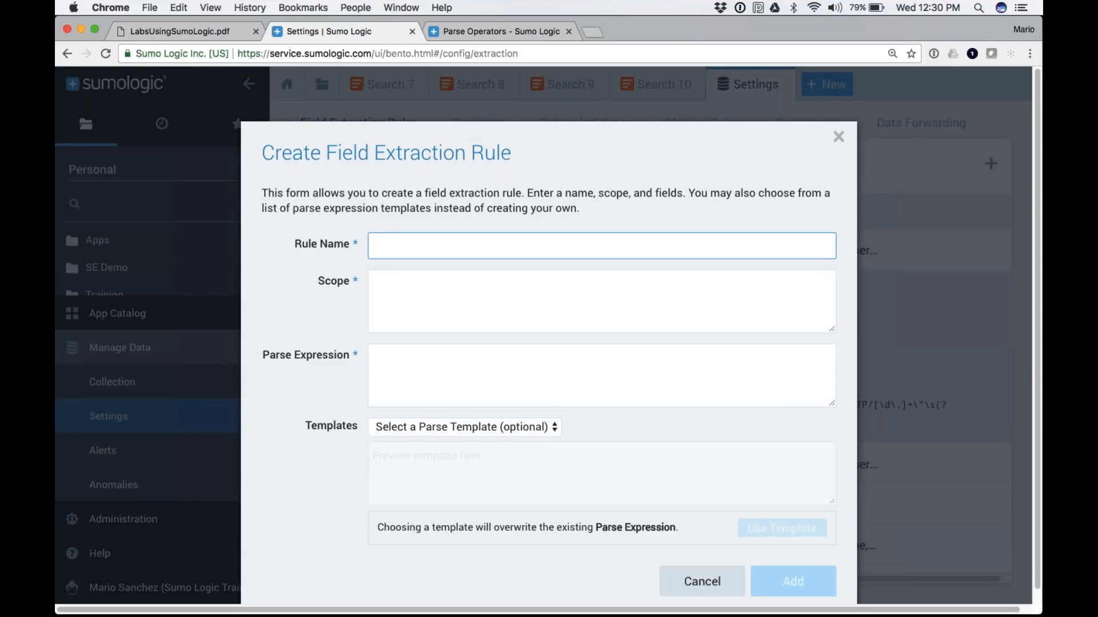
{"action": "type", "text": "PAN"}
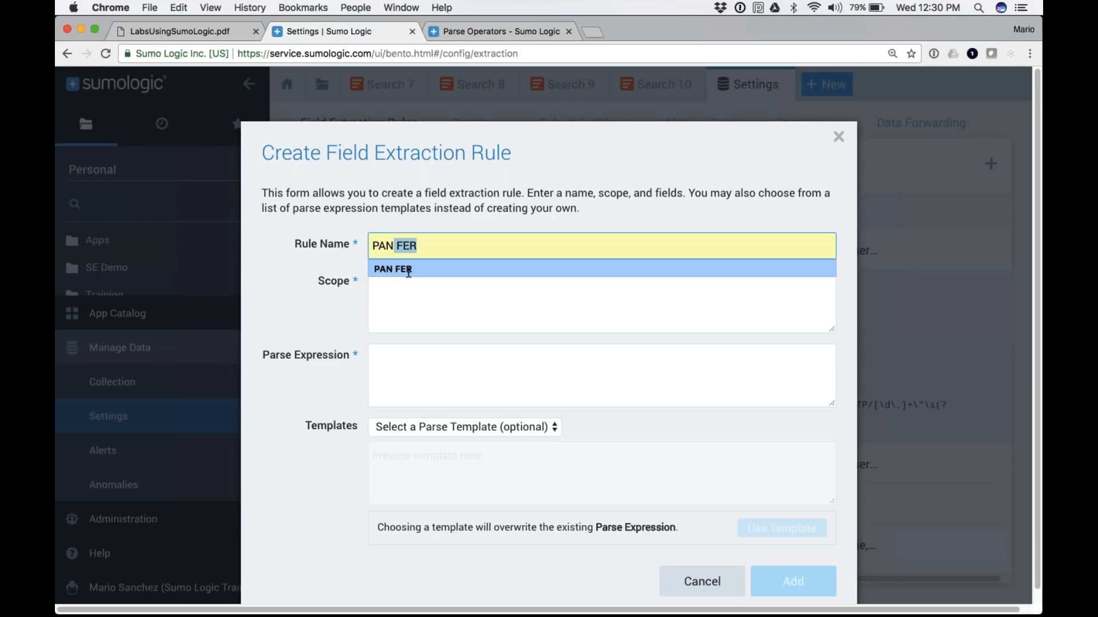
{"action": "type", "text": " Ru"}
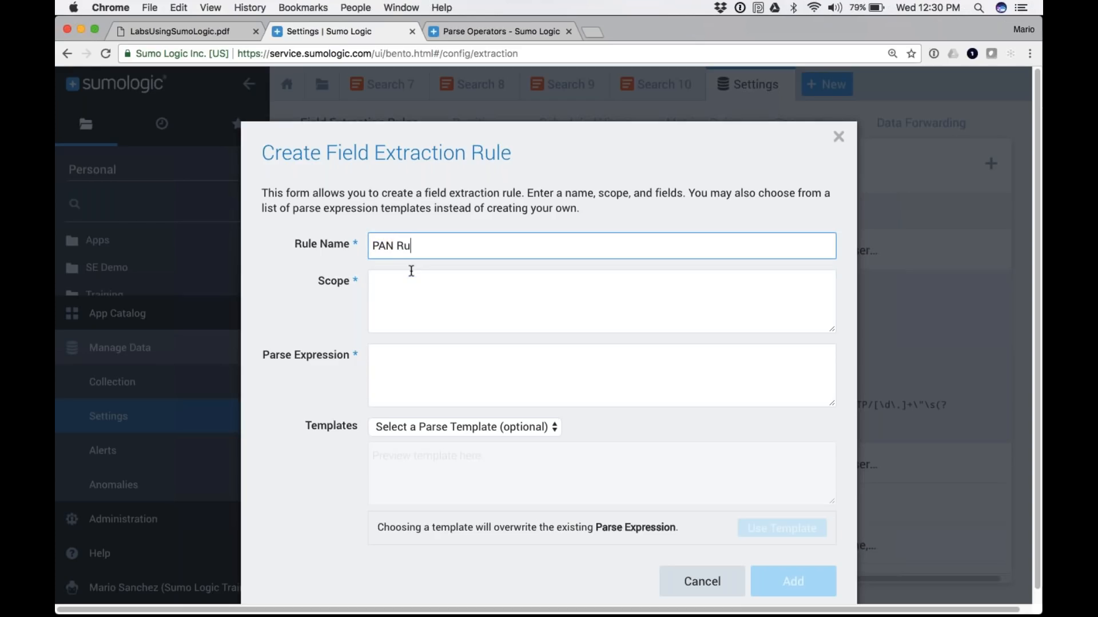
{"action": "type", "text": "le"}
Step: Enter _sourceCategory=PAN as the rule's scope and replace it with the draft "_collector=ABC and _source="
{"action": "left_click", "coordinate": [405, 290]}
{"action": "type", "text": "_source"}
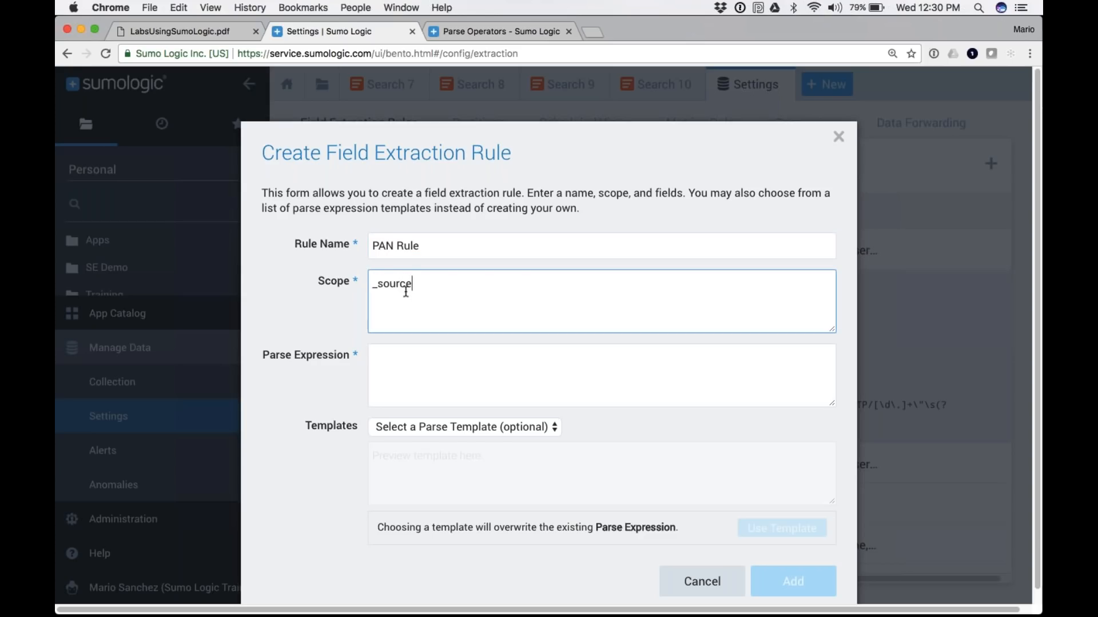
{"action": "type", "text": "Category="}
{"action": "type", "text": "PAN"}
{"action": "key", "text": "super+a"}
{"action": "type", "text": "_collector=ABC nd"}
{"action": "key", "text": "BackSpace"}
{"action": "key", "text": "BackSpace"}
{"action": "type", "text": "and _source="}
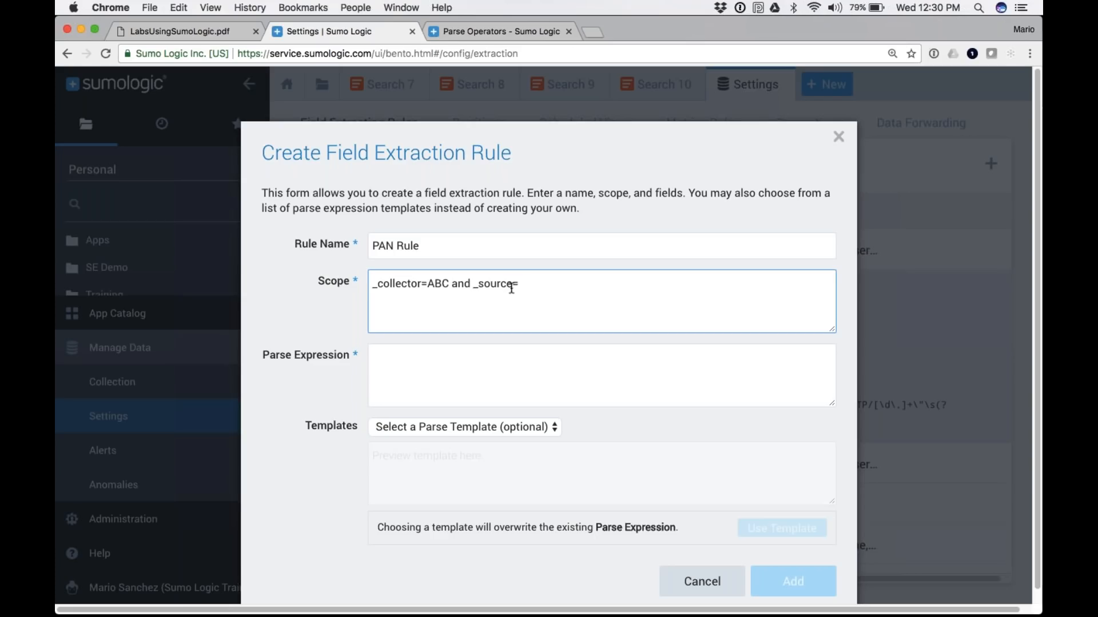
Step: Replace the rule's scope with _sourceCategory=prod/network/PAN
{"action": "left_click_drag", "start_coordinate": [522, 285], "coordinate": [374, 270]}
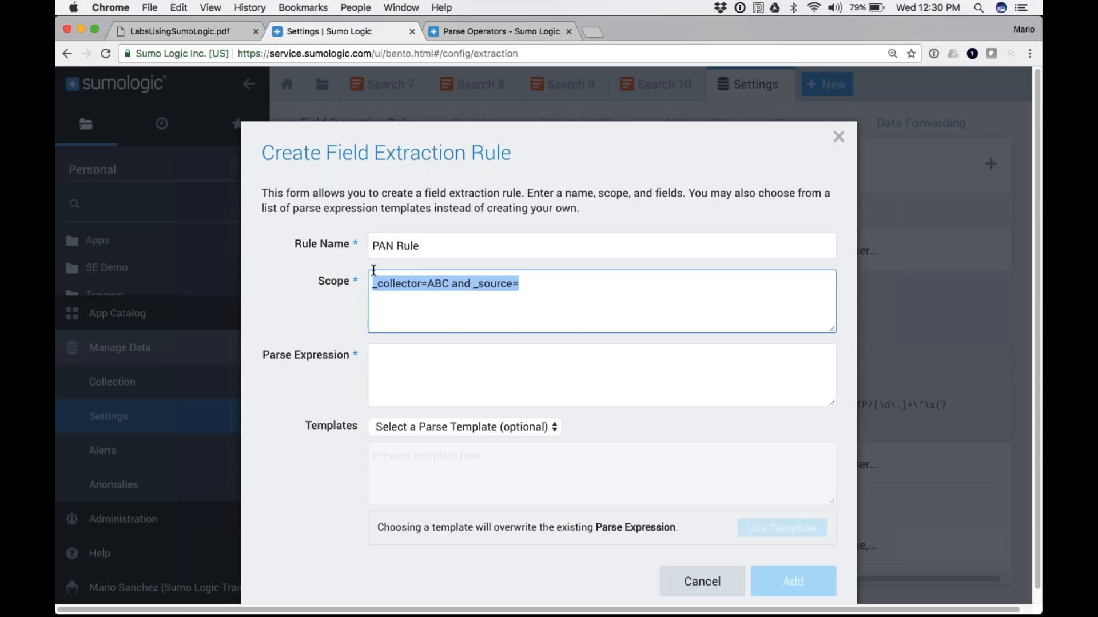
{"action": "type", "text": "_so"}
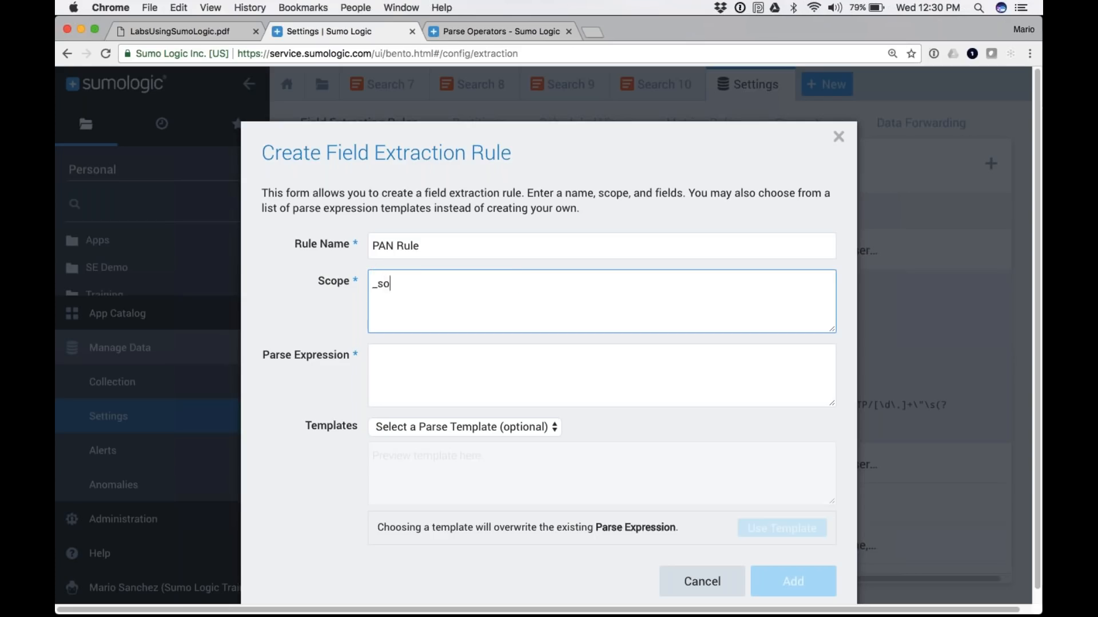
{"action": "type", "text": "urceCatgory"}
{"action": "left_click", "coordinate": [430, 283]}
{"action": "type", "text": "egory=prod"}
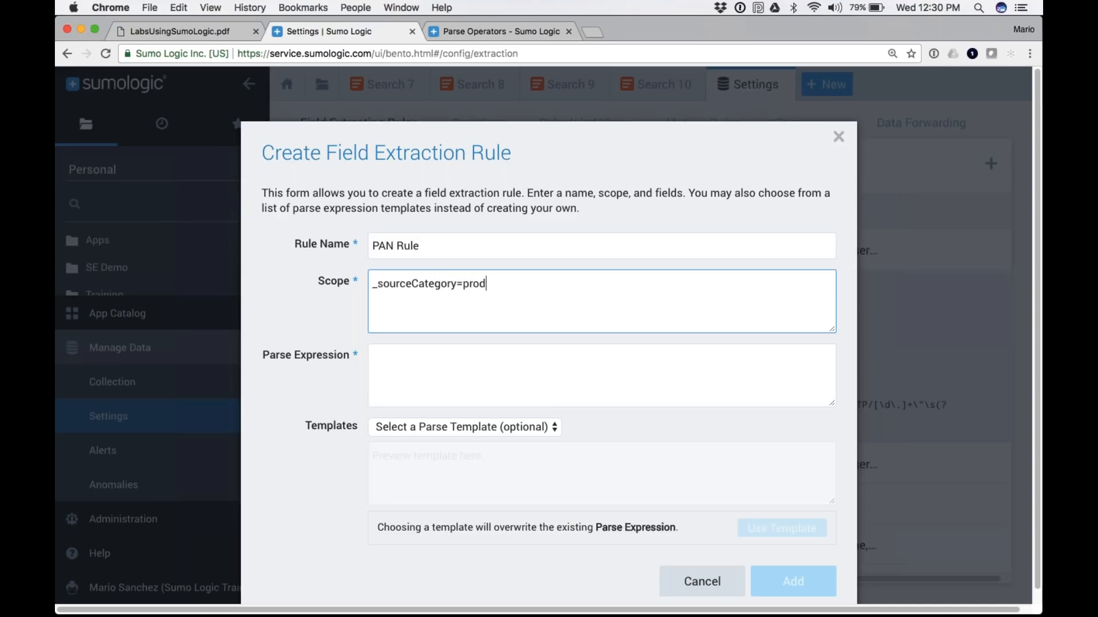
{"action": "type", "text": "/netwo"}
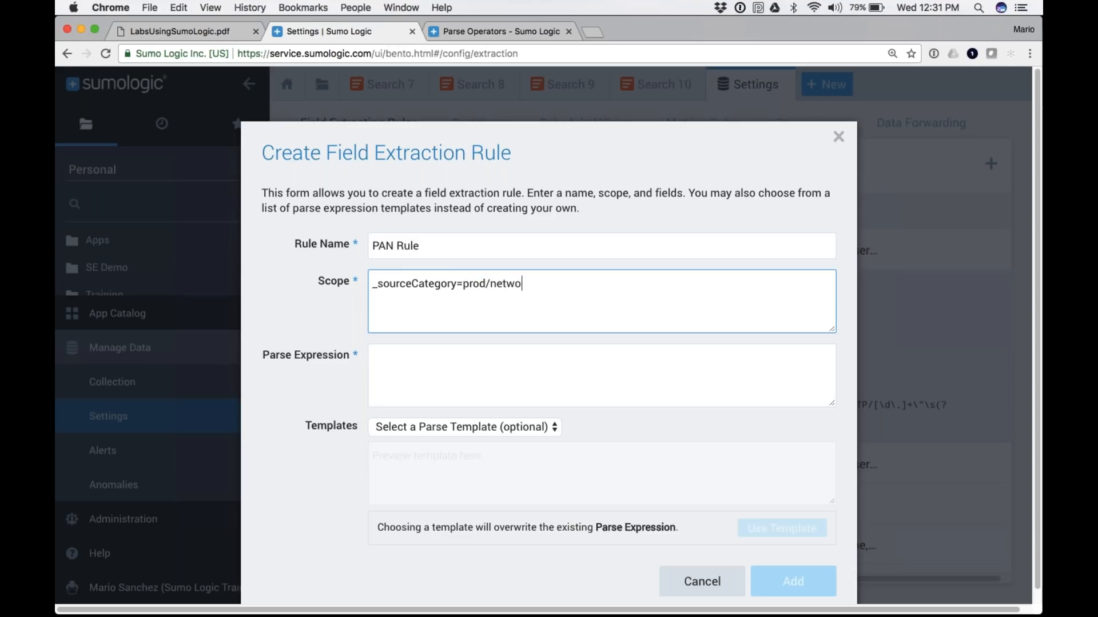
{"action": "type", "text": "rk/PAN"}
Step: Fill the rule's parse expression from the Palo Alto Networks parse template
{"action": "left_click", "coordinate": [406, 364]}
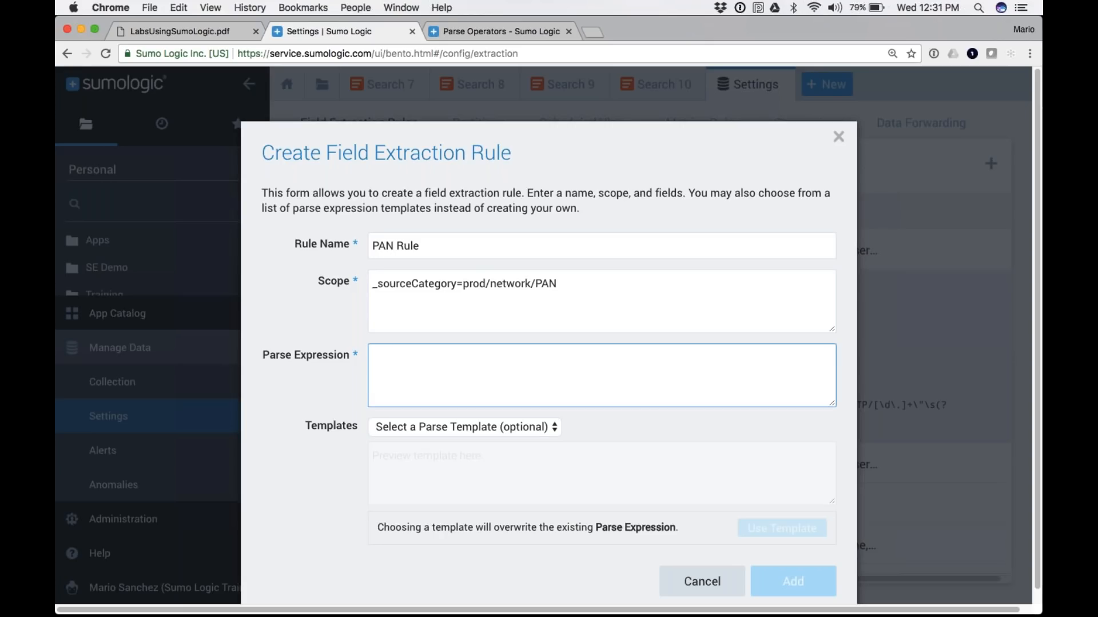
{"action": "left_click", "coordinate": [445, 426]}
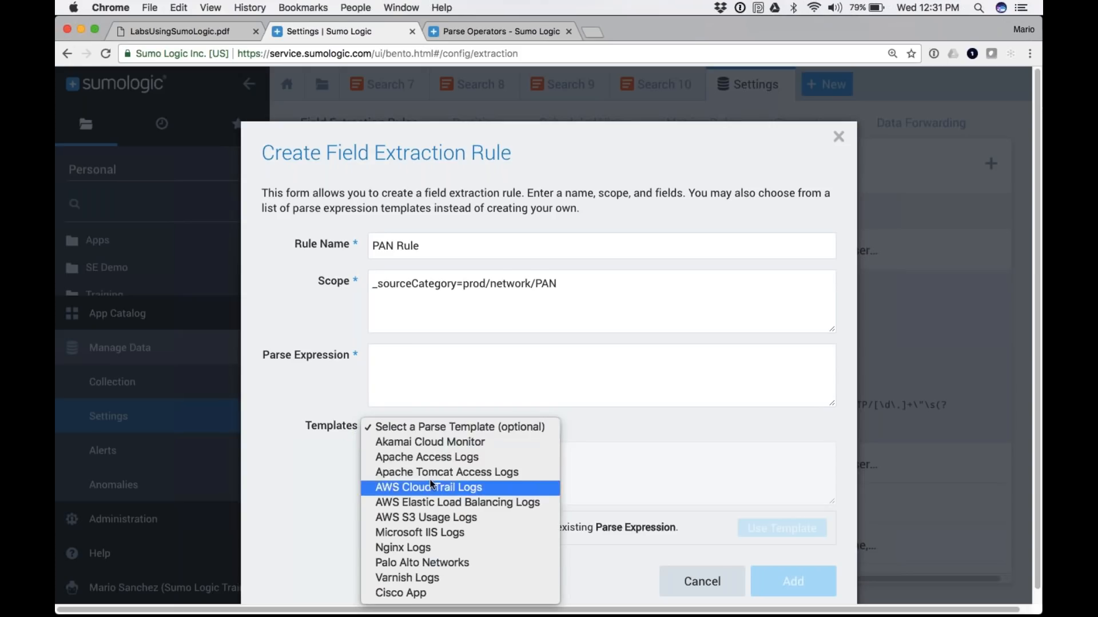
{"action": "left_click", "coordinate": [405, 567]}
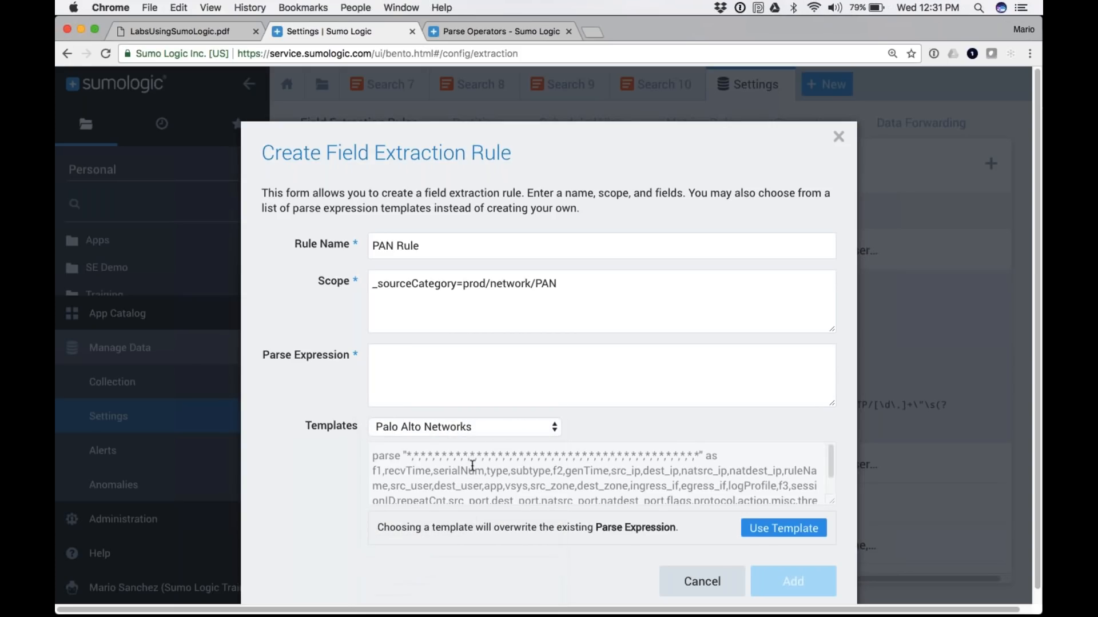
{"action": "left_click", "coordinate": [792, 530]}
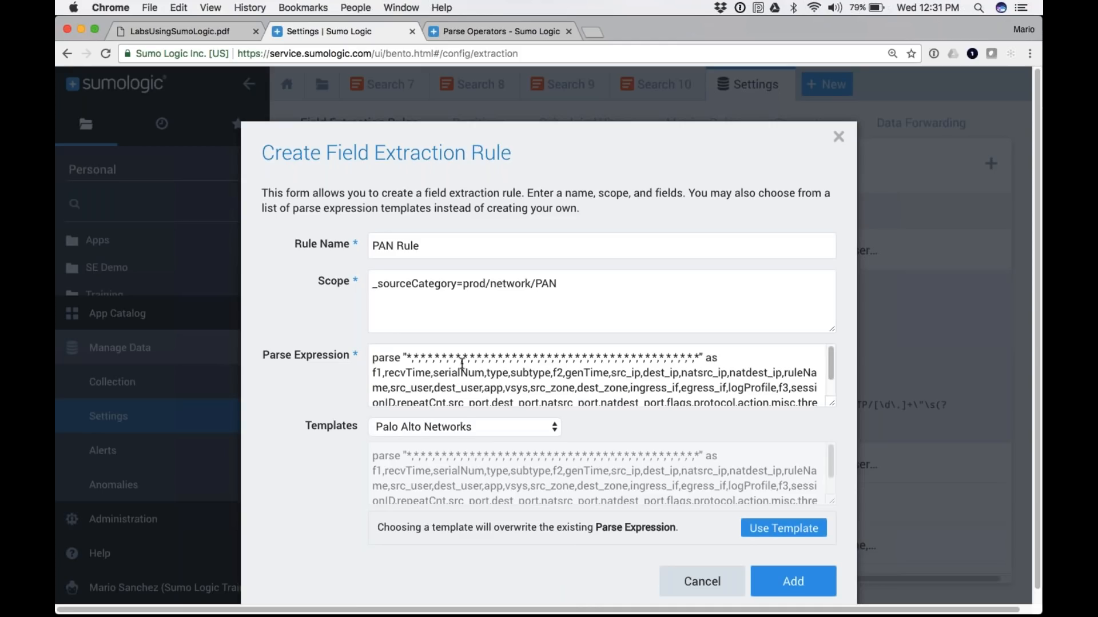
Step: Review the templated parse expression and add two more asterisk wildcards at the end of its quoted pattern
{"action": "left_click_drag", "start_coordinate": [411, 360], "coordinate": [702, 366]}
{"action": "scroll", "coordinate": [702, 366], "scroll_direction": "down", "scroll_amount": 1}
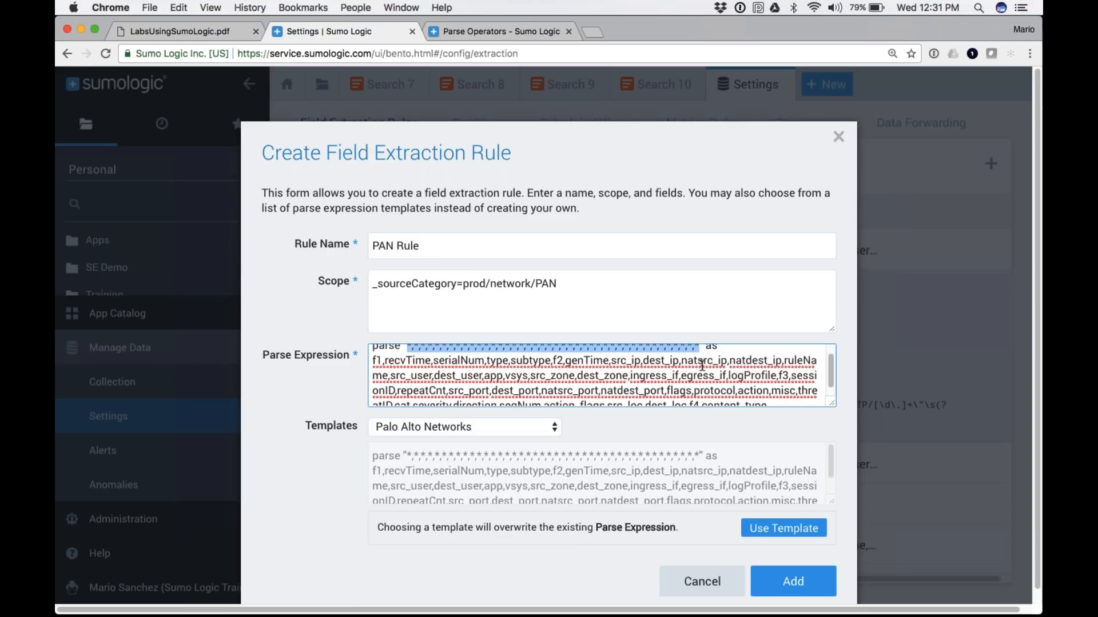
{"action": "scroll", "coordinate": [702, 366], "scroll_direction": "down", "scroll_amount": 1}
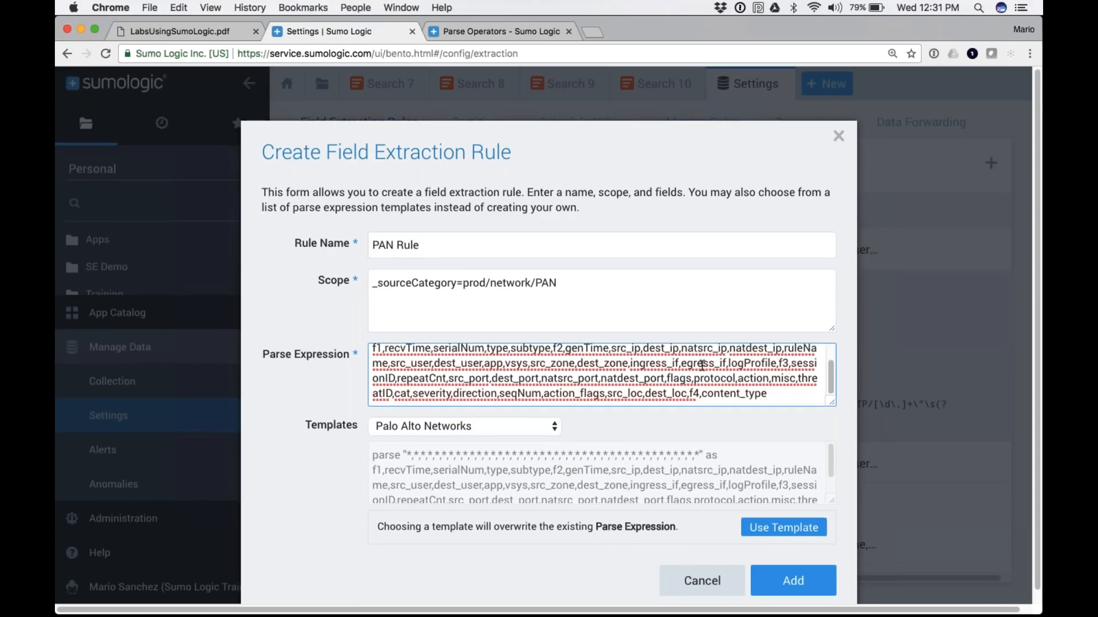
{"action": "scroll", "coordinate": [702, 366], "scroll_direction": "down", "scroll_amount": 1}
{"action": "scroll", "coordinate": [702, 366], "scroll_direction": "up", "scroll_amount": 2}
{"action": "left_click", "coordinate": [700, 343]}
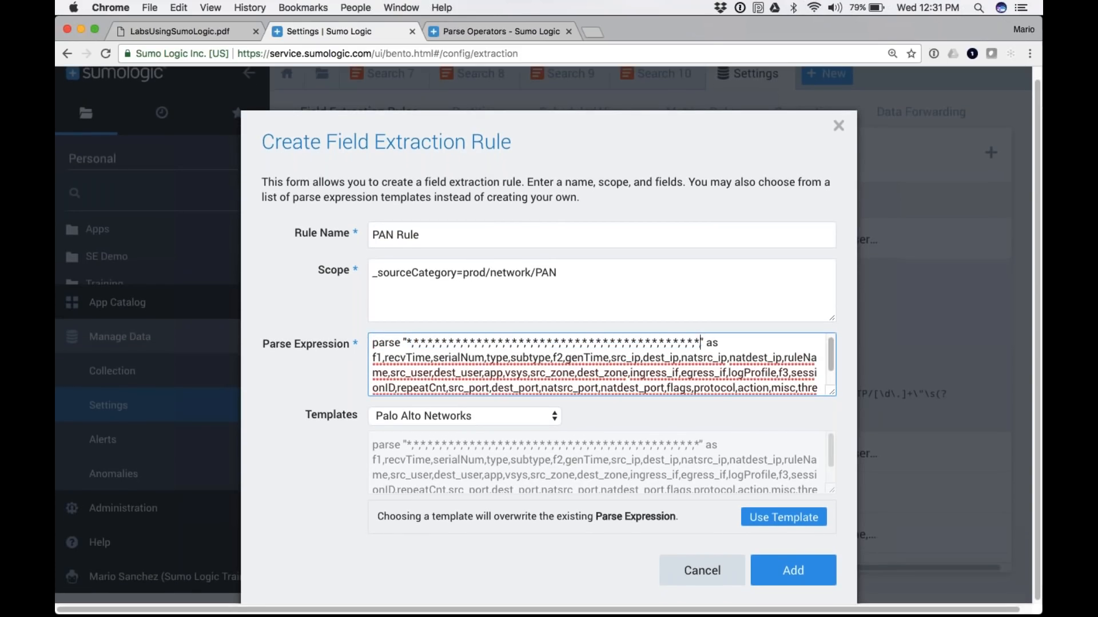
{"action": "type", "text": "**"}
Step: Append field1 and field2 after content_type in the parse expression's field list, and discard the new rule
{"action": "scroll", "coordinate": [728, 371], "scroll_direction": "down", "scroll_amount": 1}
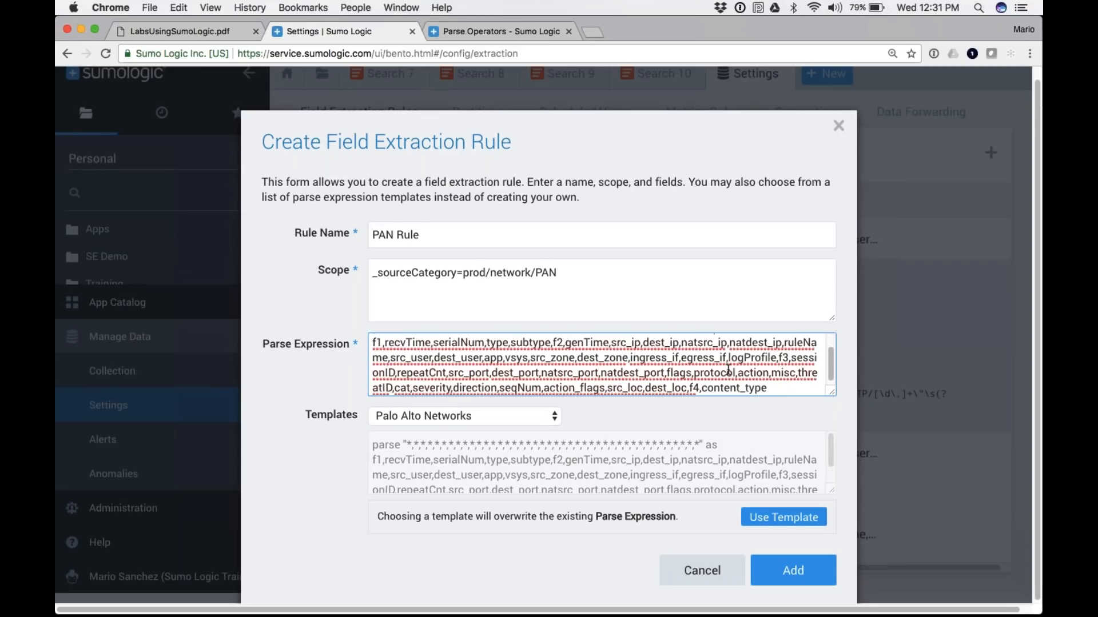
{"action": "scroll", "coordinate": [728, 370], "scroll_direction": "down", "scroll_amount": 1}
{"action": "left_click", "coordinate": [770, 380]}
{"action": "type", "text": ",field1, fiel"}
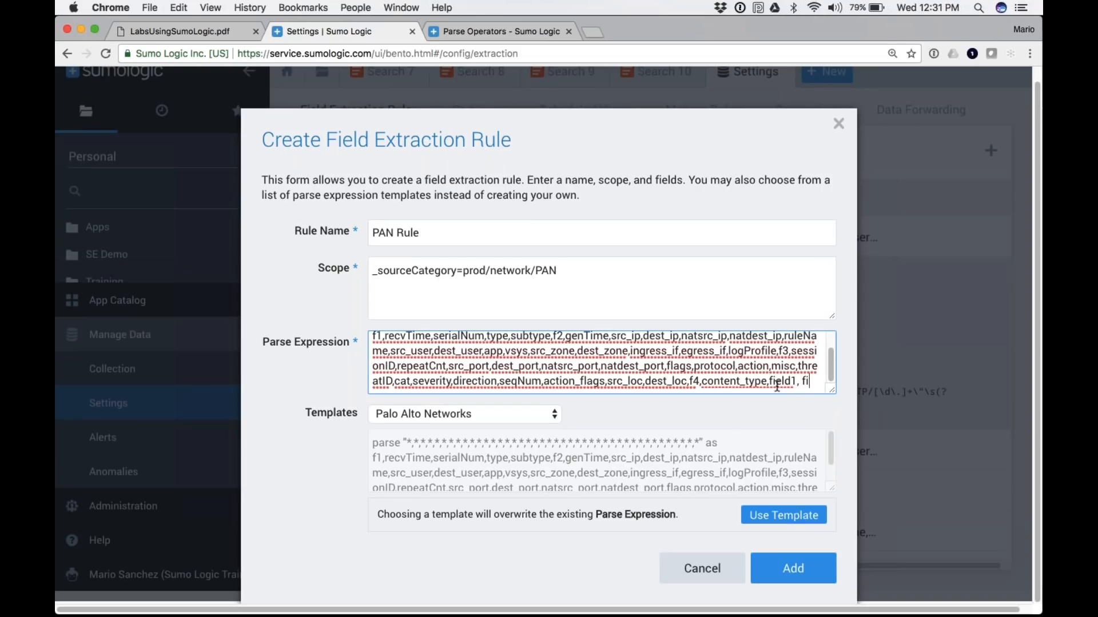
{"action": "type", "text": "d2"}
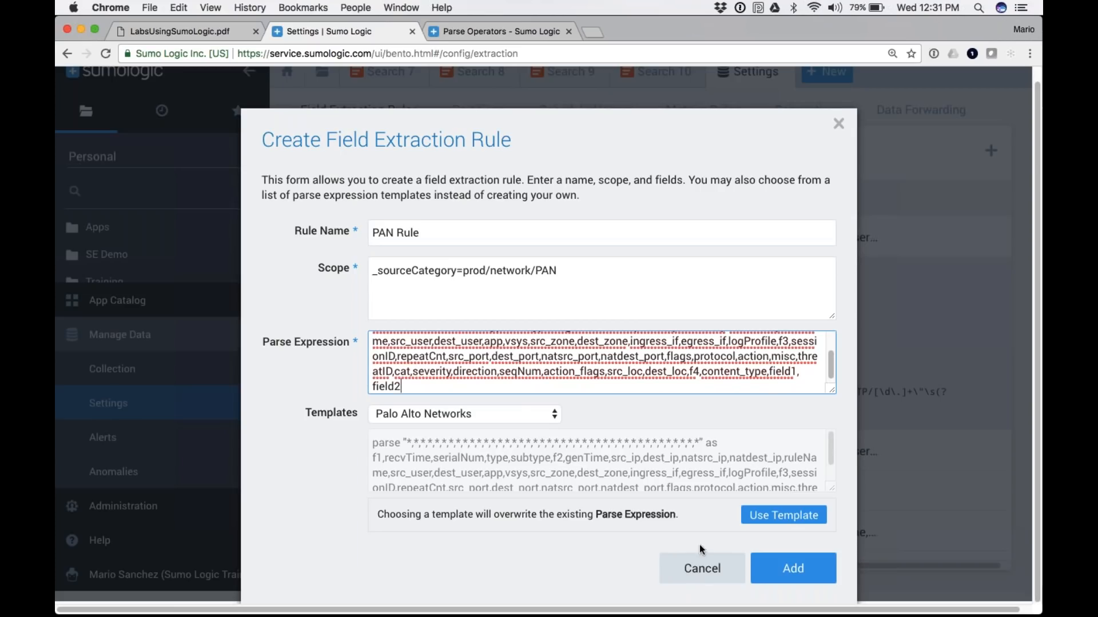
{"action": "left_click", "coordinate": [703, 565]}
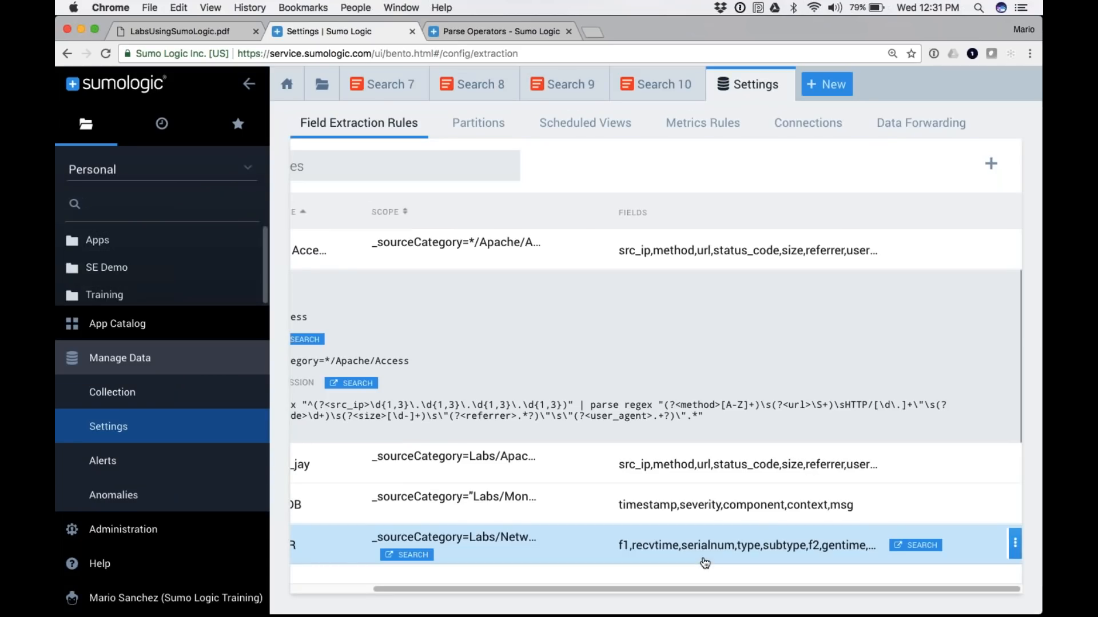
{"action": "scroll", "coordinate": [523, 532], "scroll_direction": "left", "scroll_amount": 5}
{"action": "key", "text": "super+Tab"}
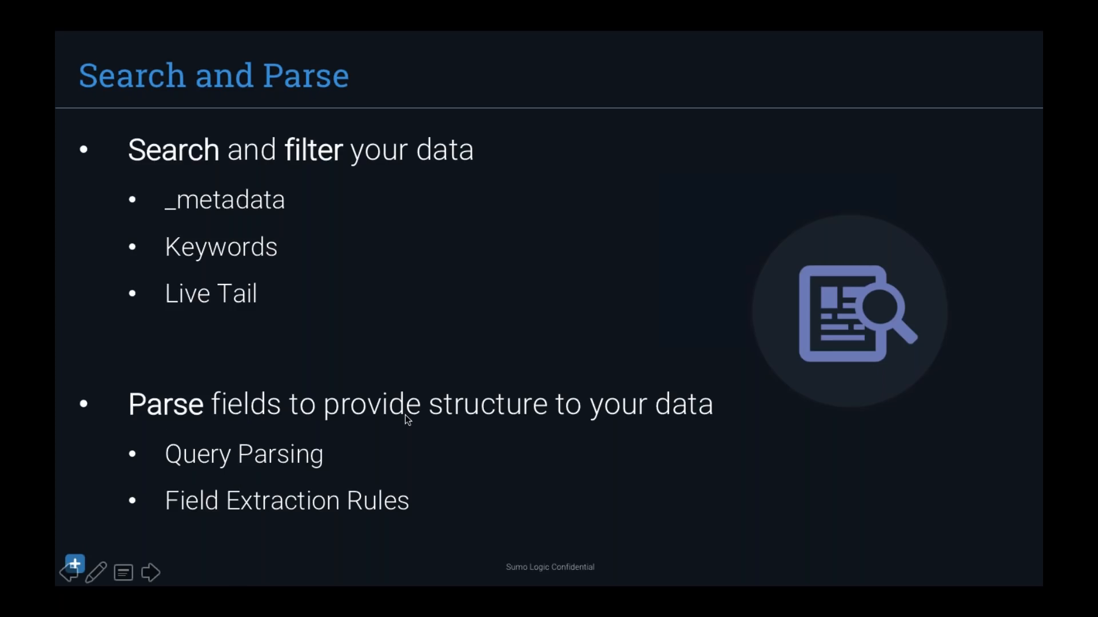
{"action": "key", "text": "super+Tab"}
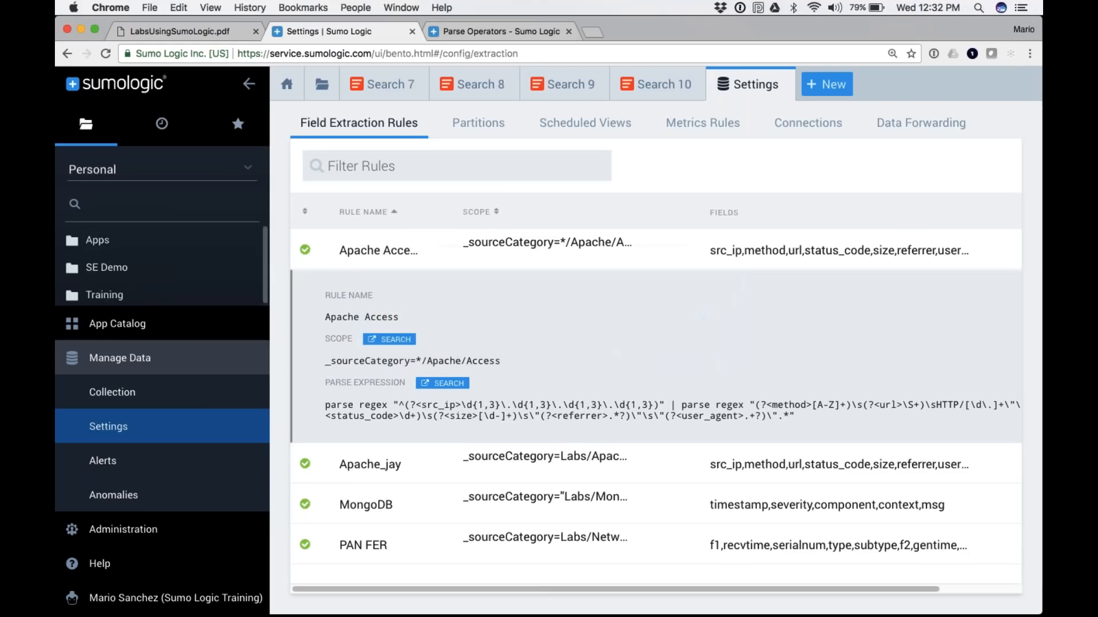
Step: Close the Settings, Search 10, Search 9 and Search 8 tabs inside the workspace
{"action": "left_click", "coordinate": [778, 87]}
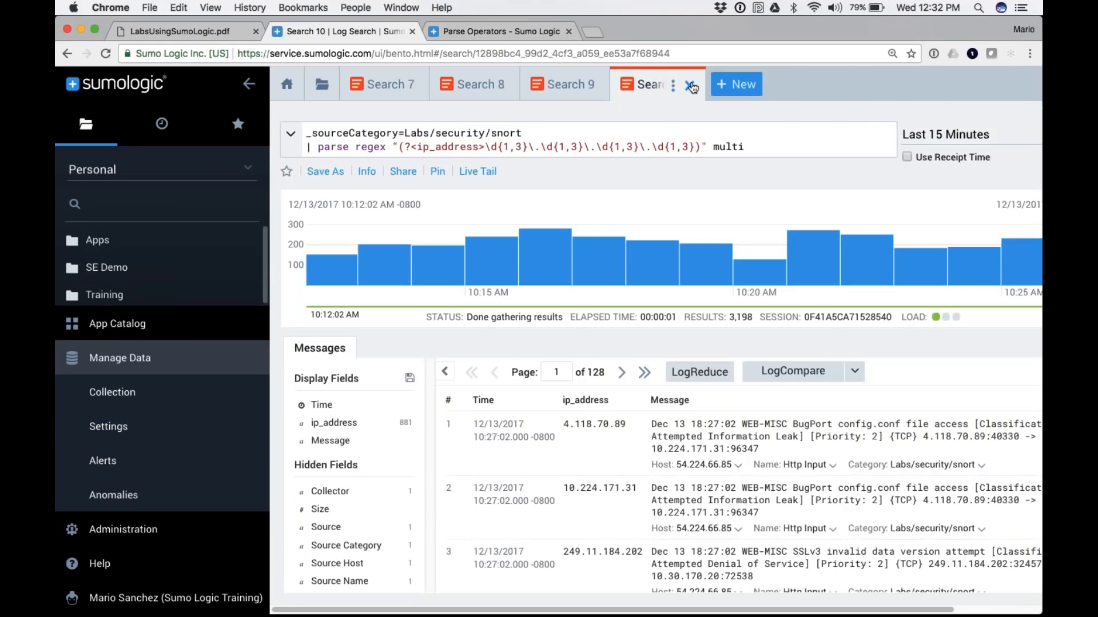
{"action": "left_click", "coordinate": [692, 87]}
{"action": "left_click", "coordinate": [597, 86]}
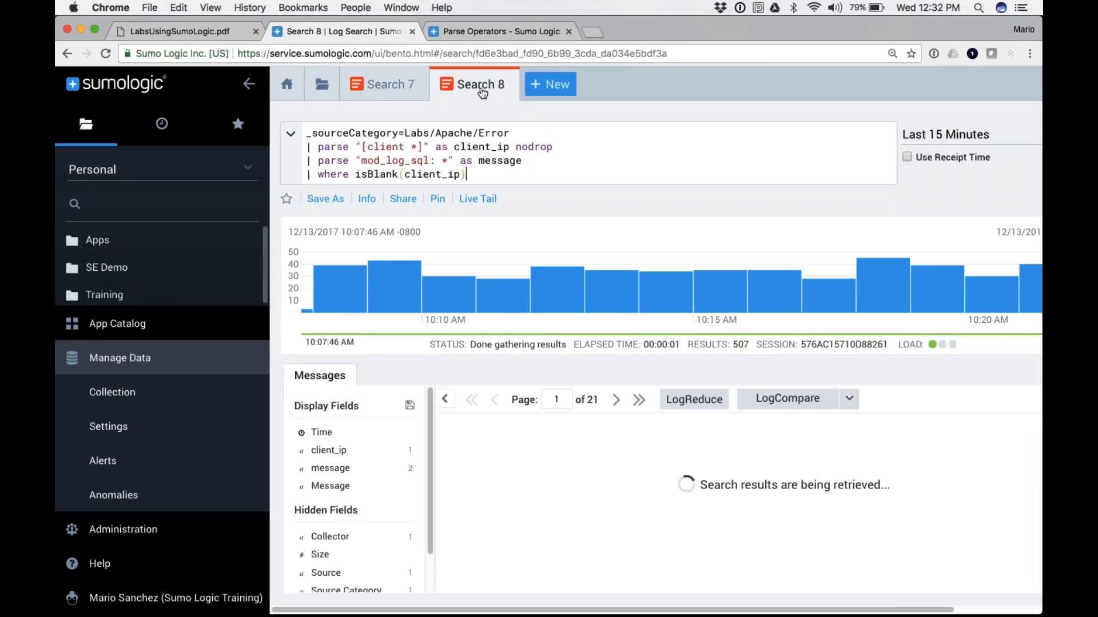
{"action": "left_click", "coordinate": [508, 86]}
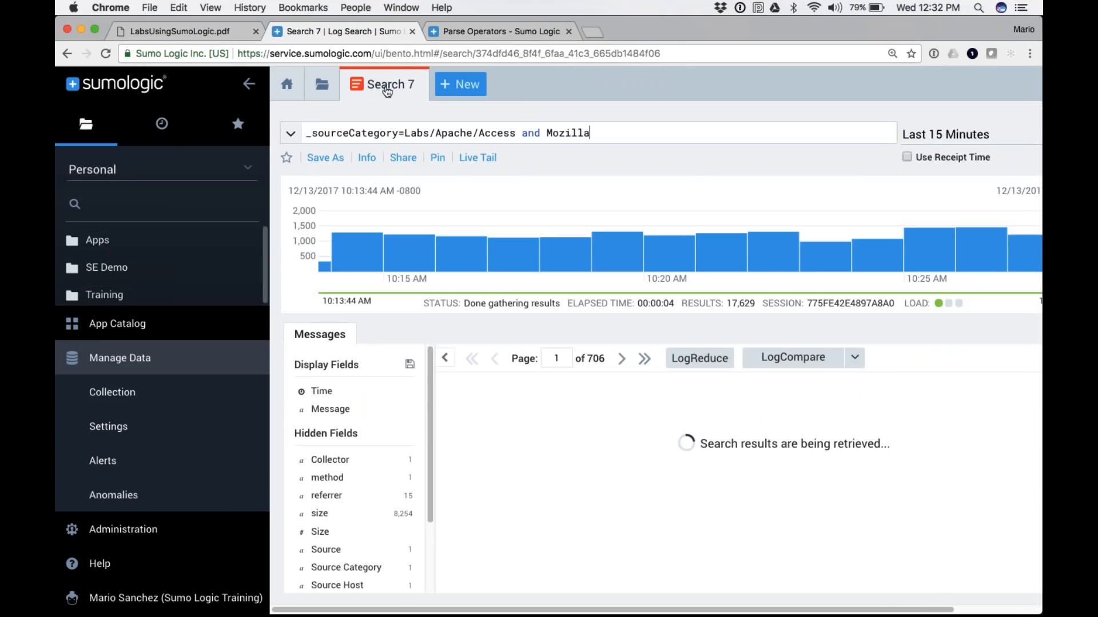
Step: Append "and status_code=404" to the Mozilla search query, run it, and collapse the side navigation
{"action": "left_click", "coordinate": [602, 134]}
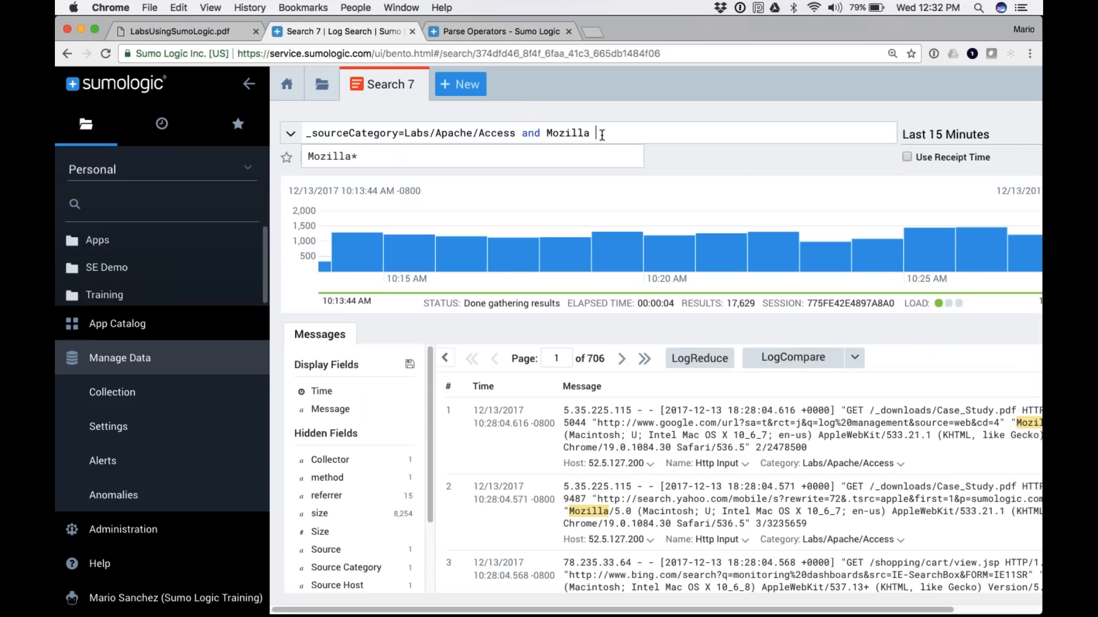
{"action": "type", "text": "and "}
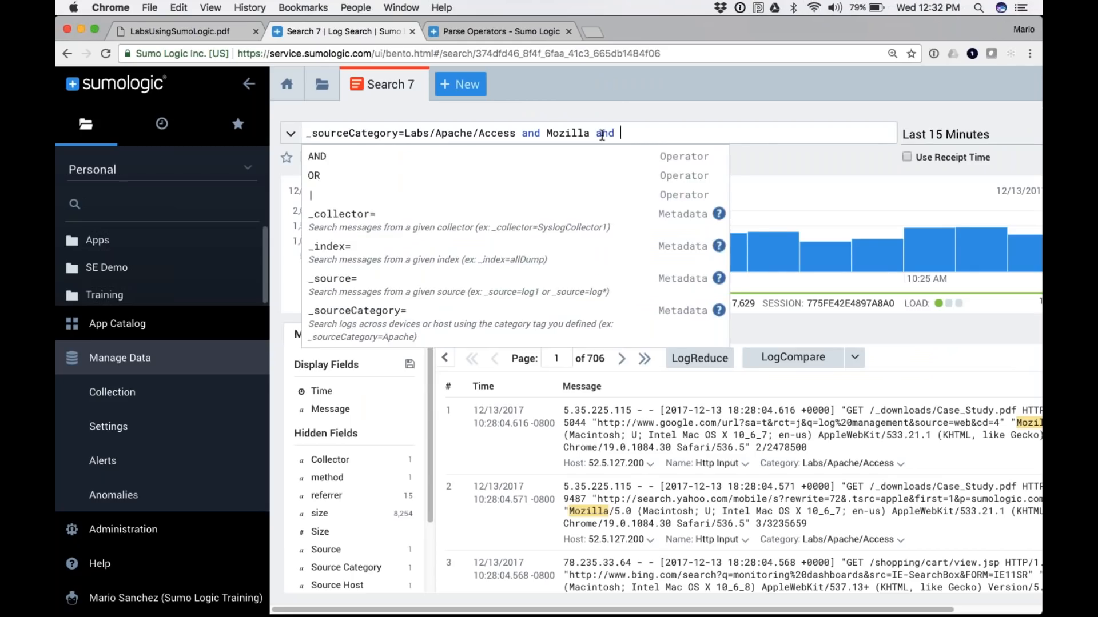
{"action": "type", "text": "status_code=404"}
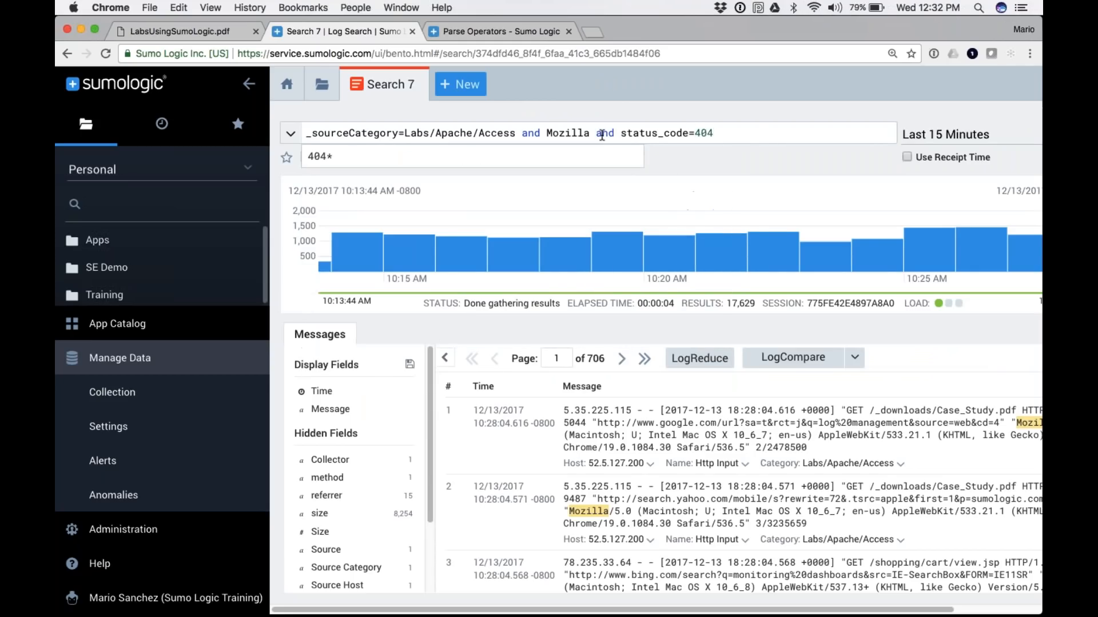
{"action": "key", "text": "Return"}
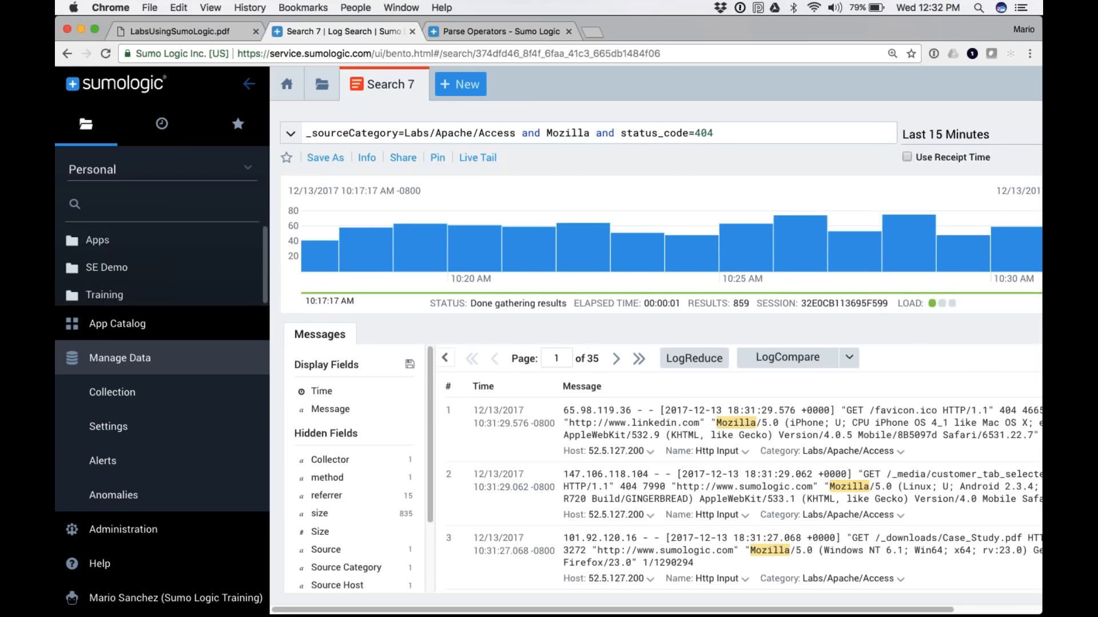
{"action": "left_click", "coordinate": [248, 84]}
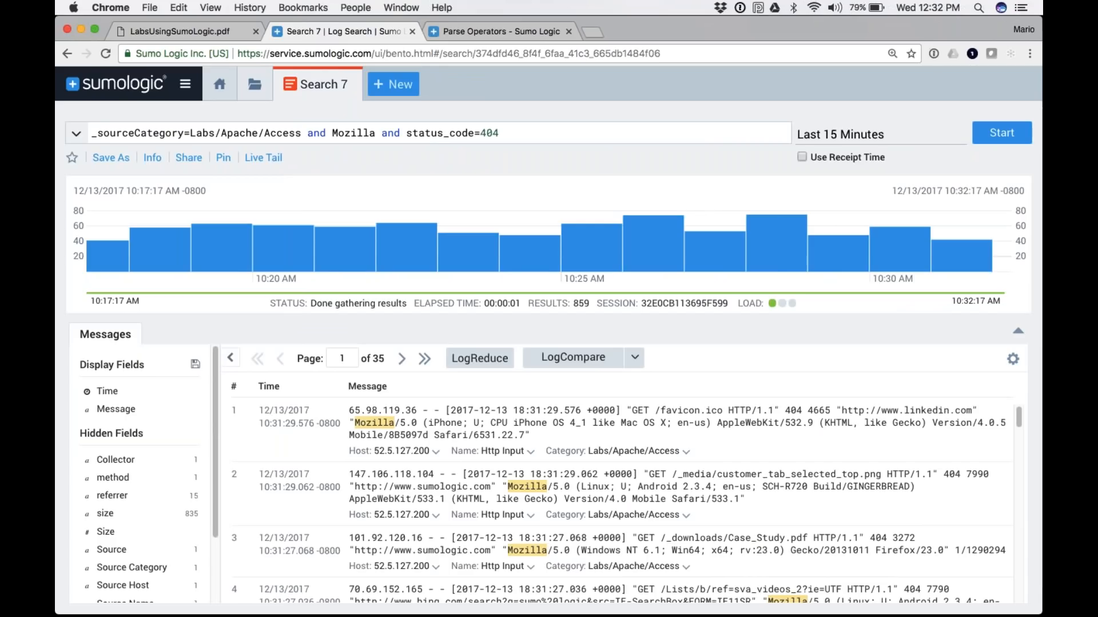
Step: Add a second query line "| count by url", run the search, and sort the aggregate results by _count in descending order
{"action": "left_click", "coordinate": [499, 133]}
{"action": "key", "text": "shift+Return"}
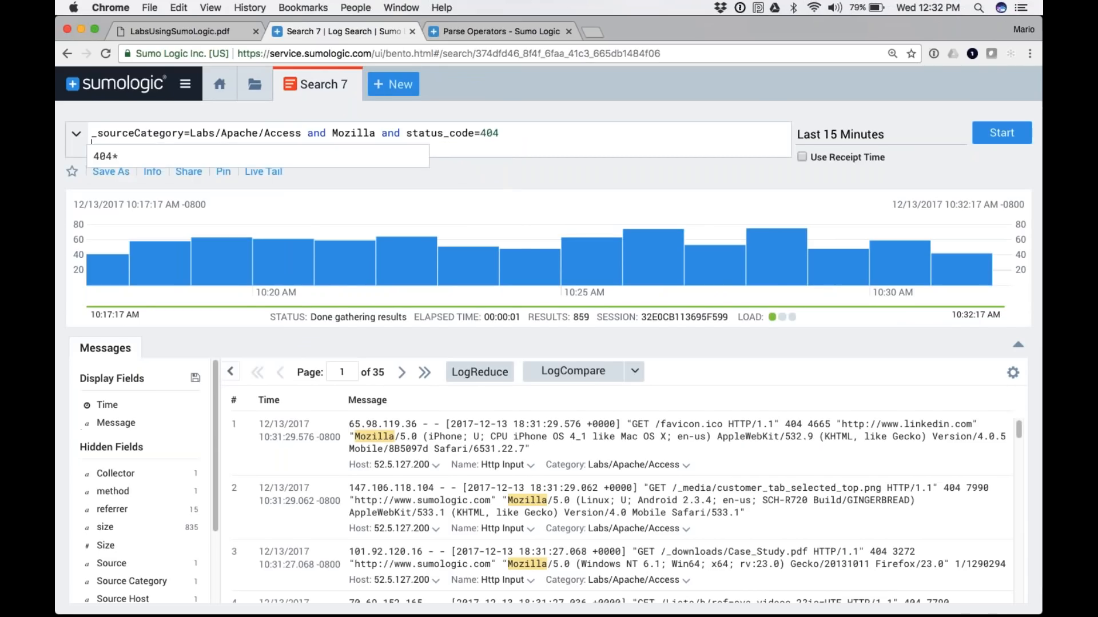
{"action": "type", "text": "|"}
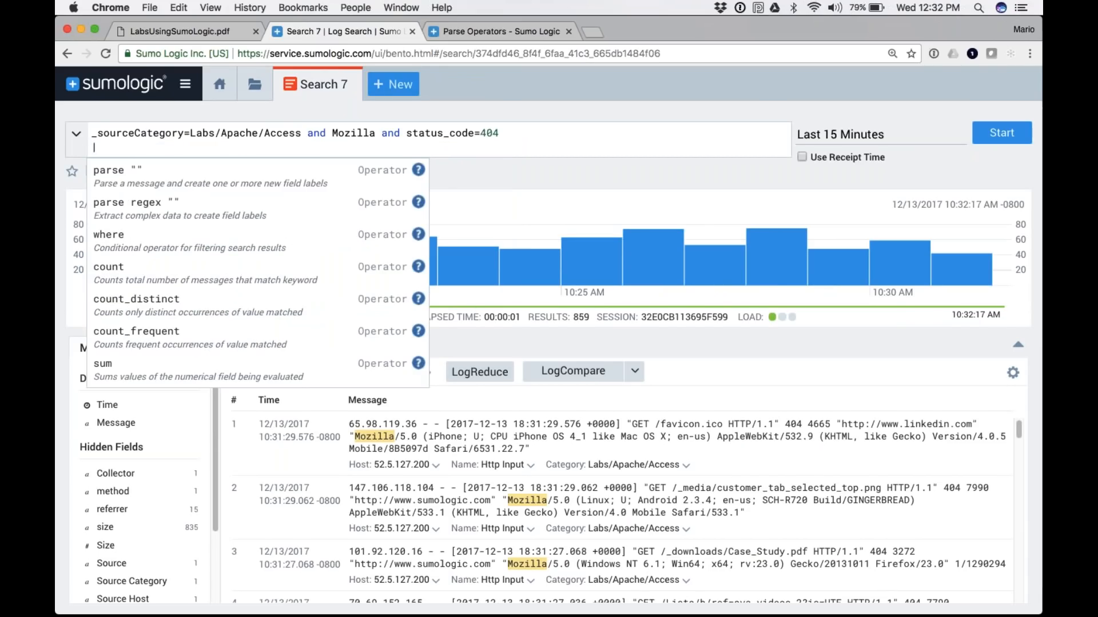
{"action": "type", "text": "count by u"}
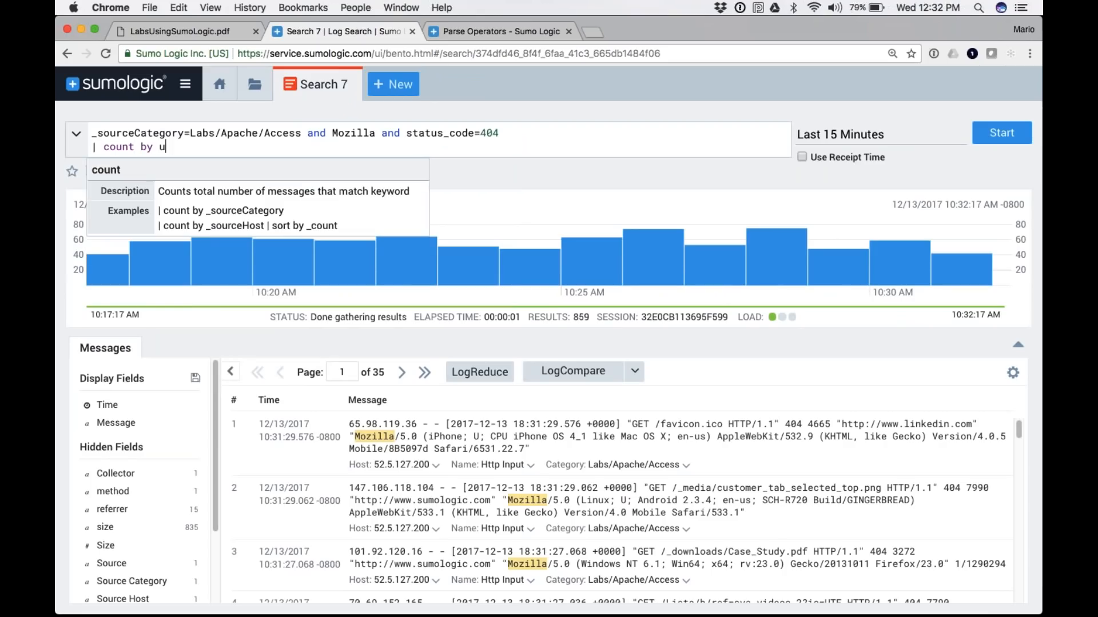
{"action": "type", "text": "rl"}
{"action": "key", "text": "Return"}
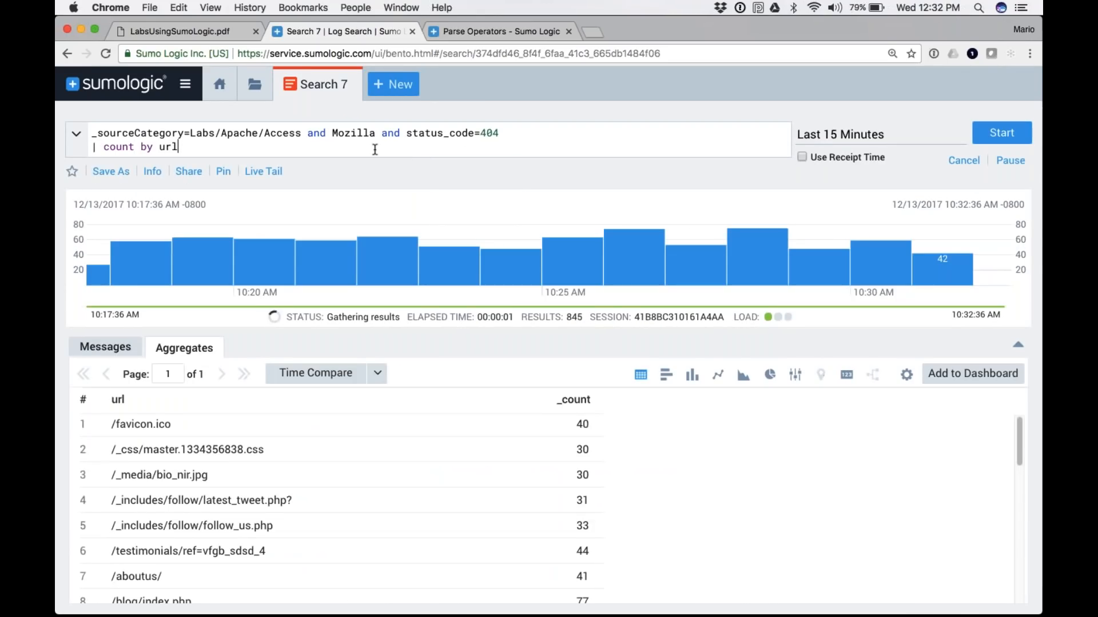
{"action": "left_click", "coordinate": [576, 401]}
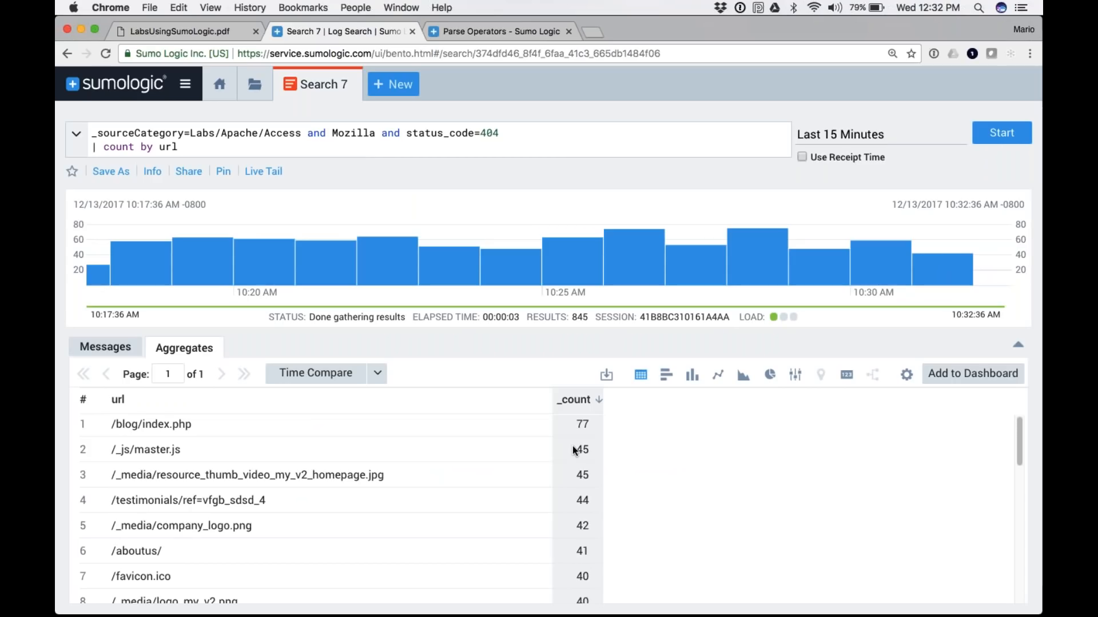
{"action": "key", "text": "super+Tab"}
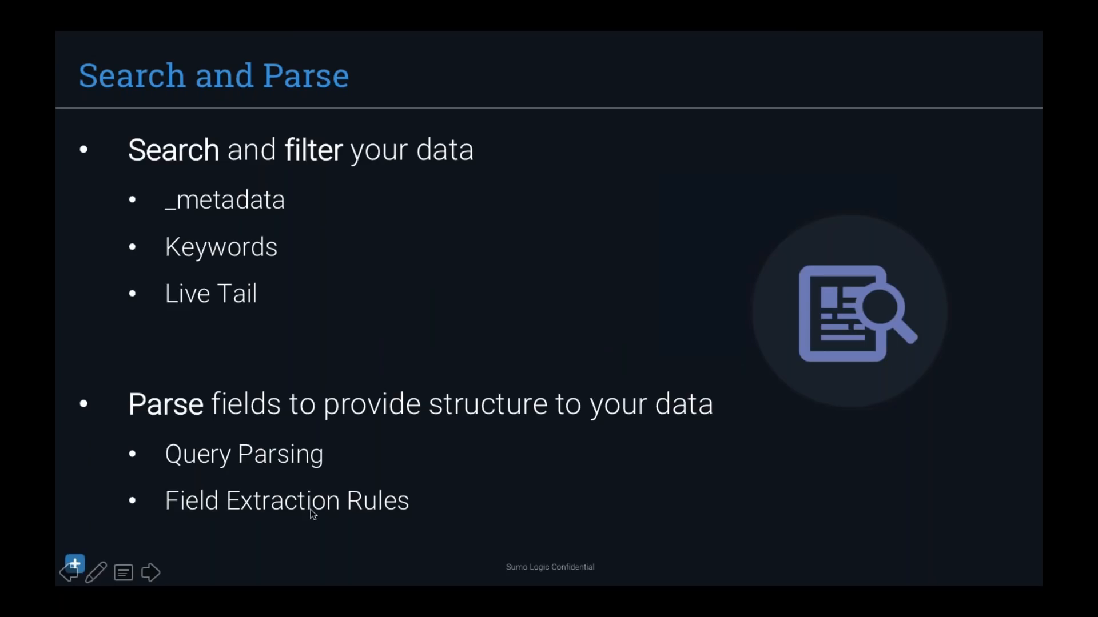
{"action": "key", "text": "Right"}
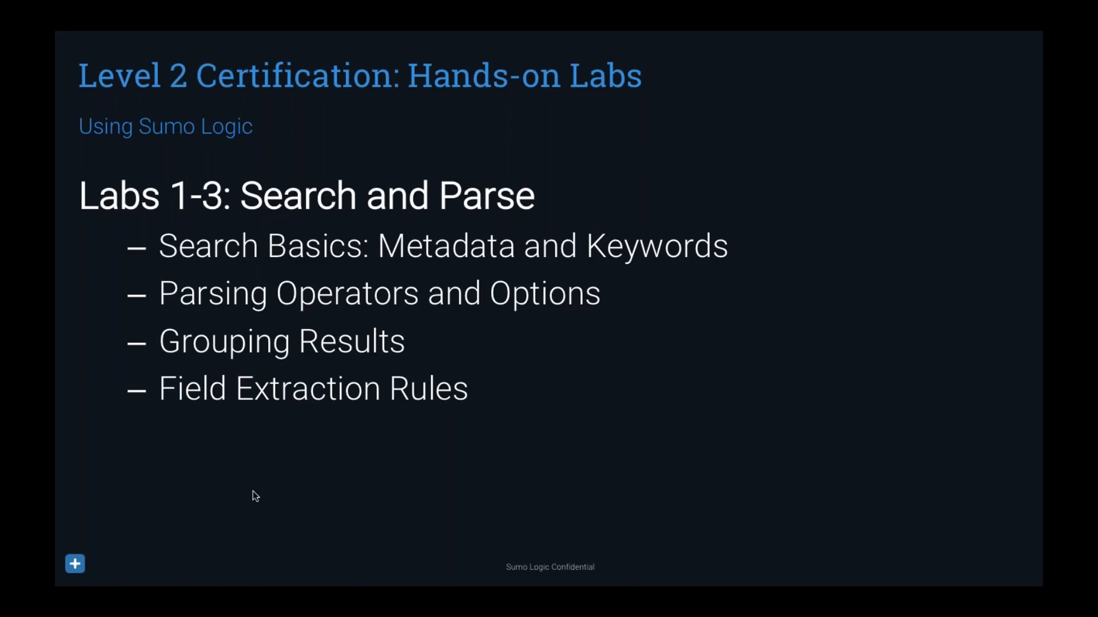
{"action": "key", "text": "Right"}
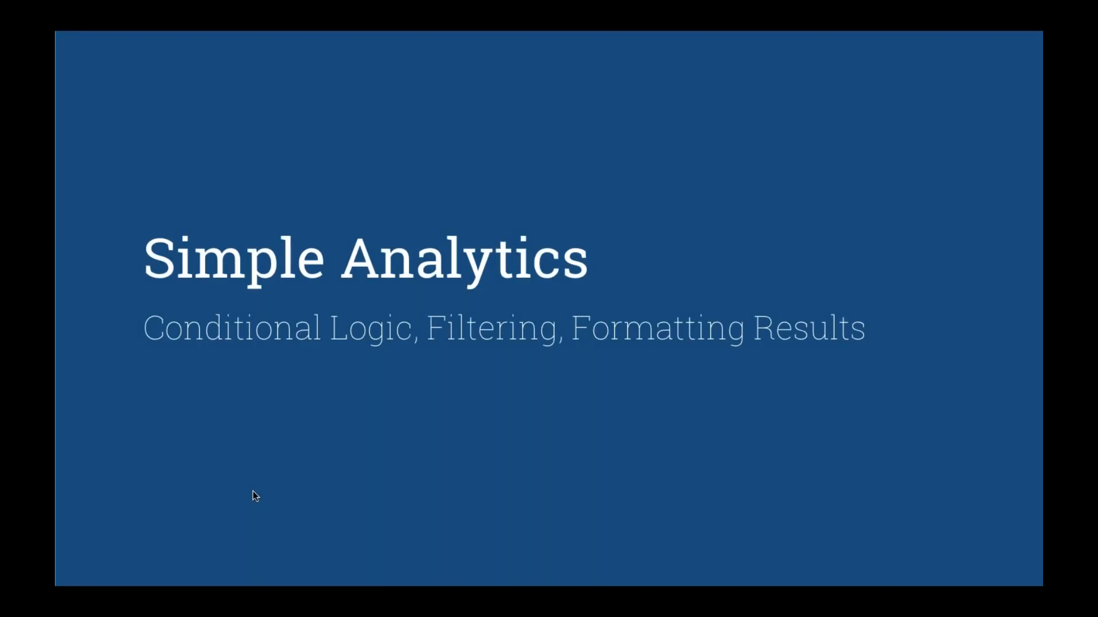
{"action": "key", "text": "Right"}
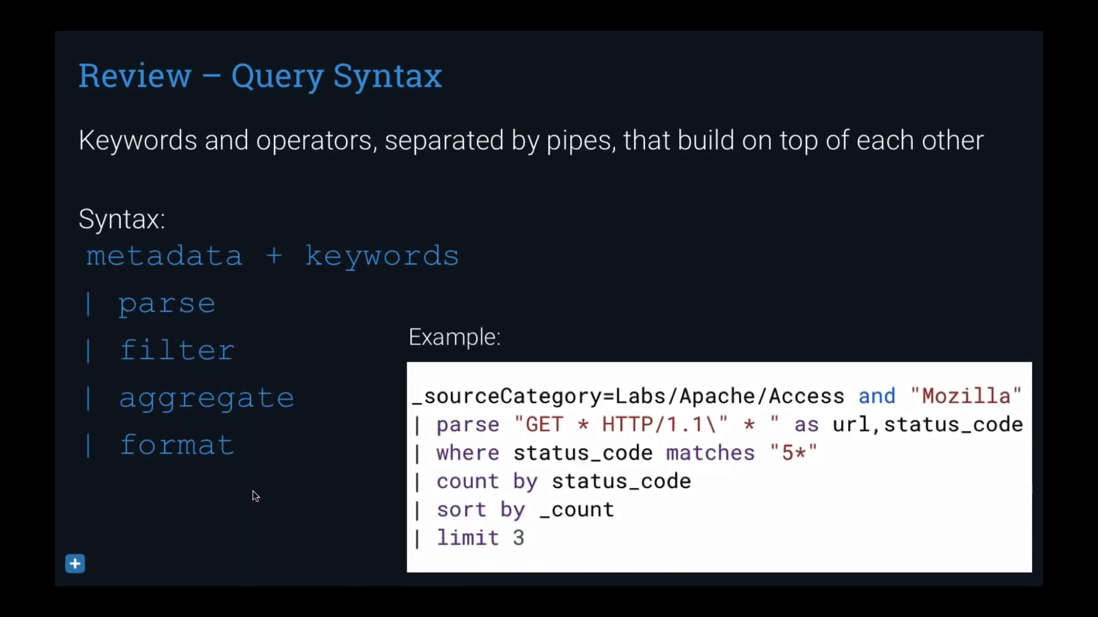
{"action": "key", "text": "Left"}
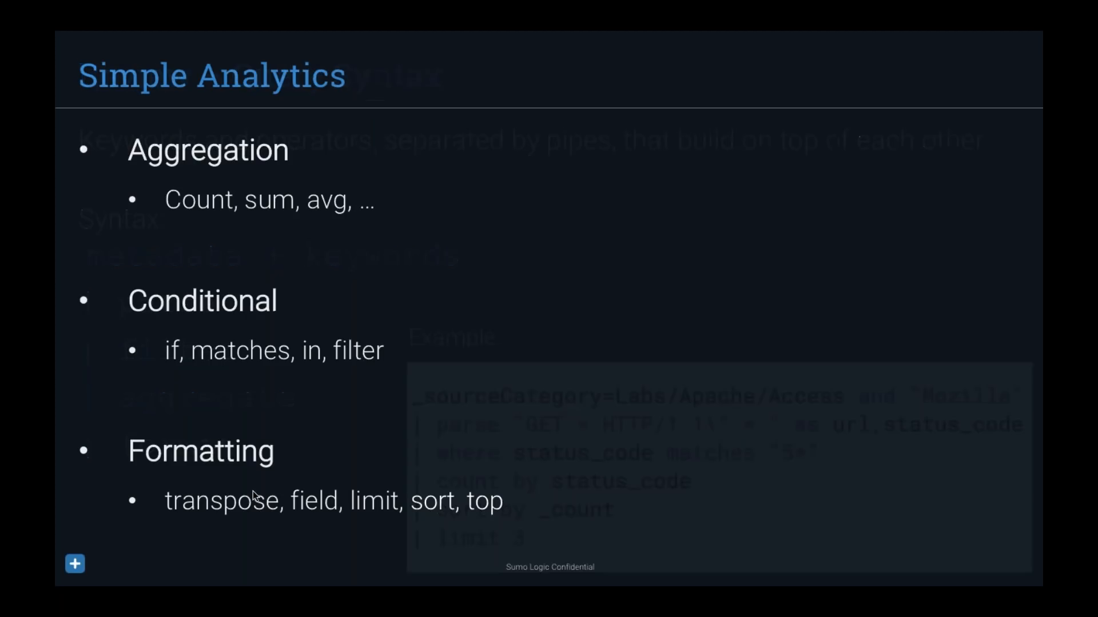
{"action": "key", "text": "Right"}
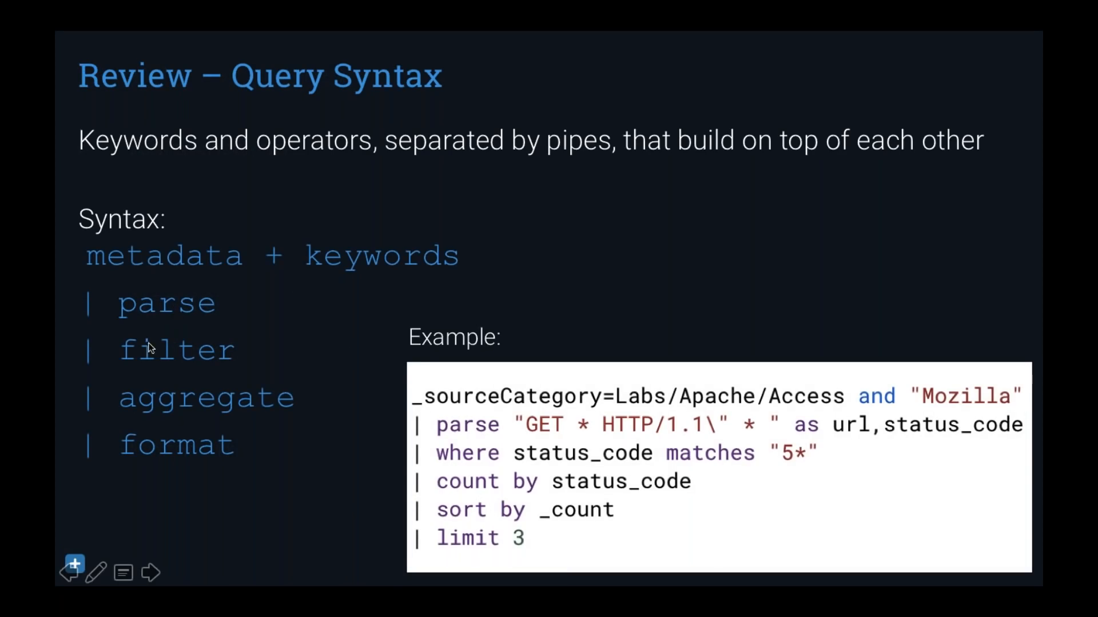
{"action": "key", "text": "Right"}
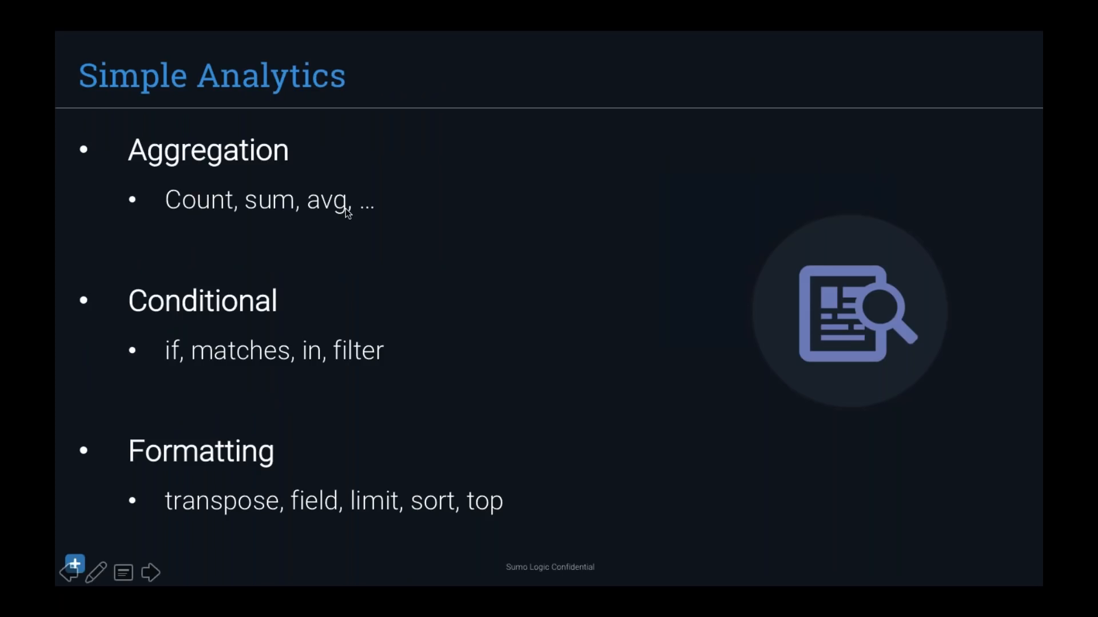
Step: Switch to the browser and copy the conditional-operators lab query comparing status_code 200 with 404 from LabsUsingSumoLogic.pdf
{"action": "key", "text": "super+Tab"}
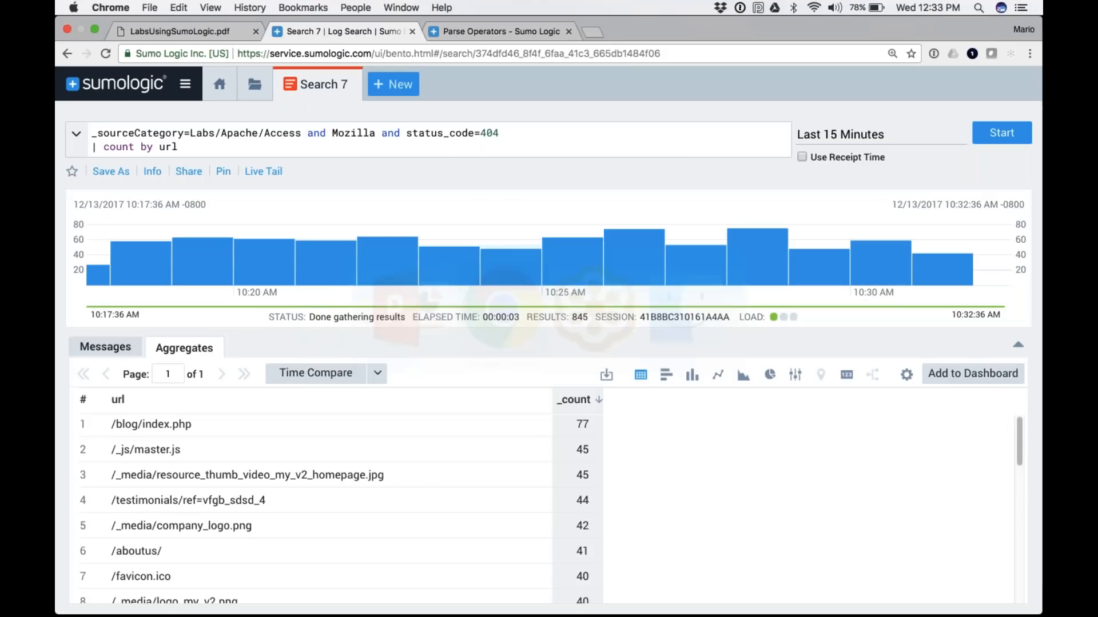
{"action": "left_click", "coordinate": [213, 32]}
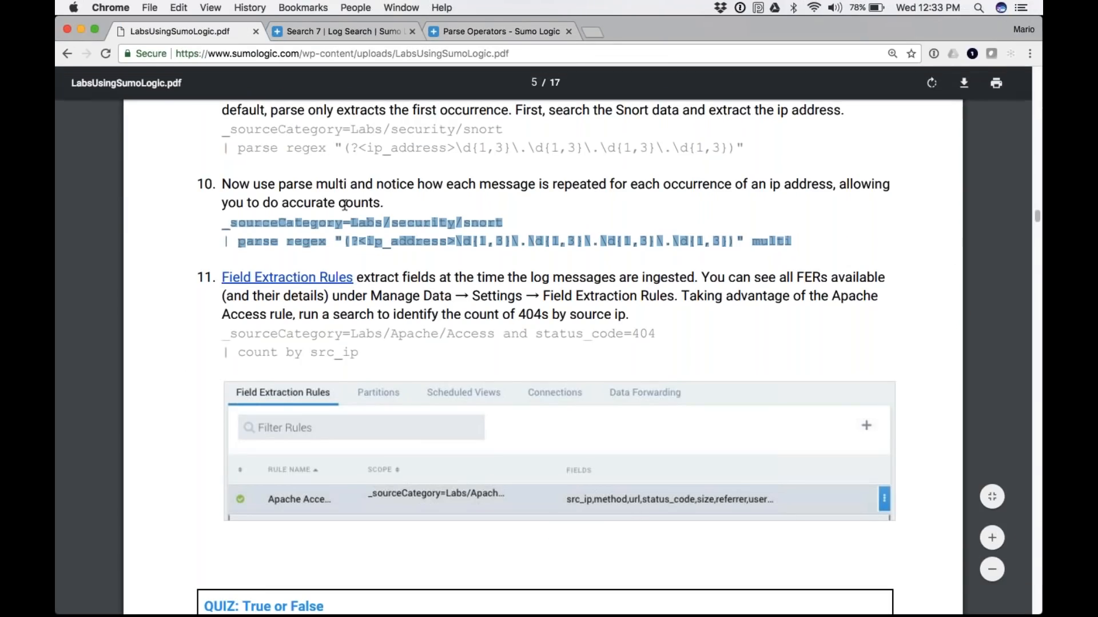
{"action": "scroll", "coordinate": [345, 204], "scroll_direction": "up", "scroll_amount": 4}
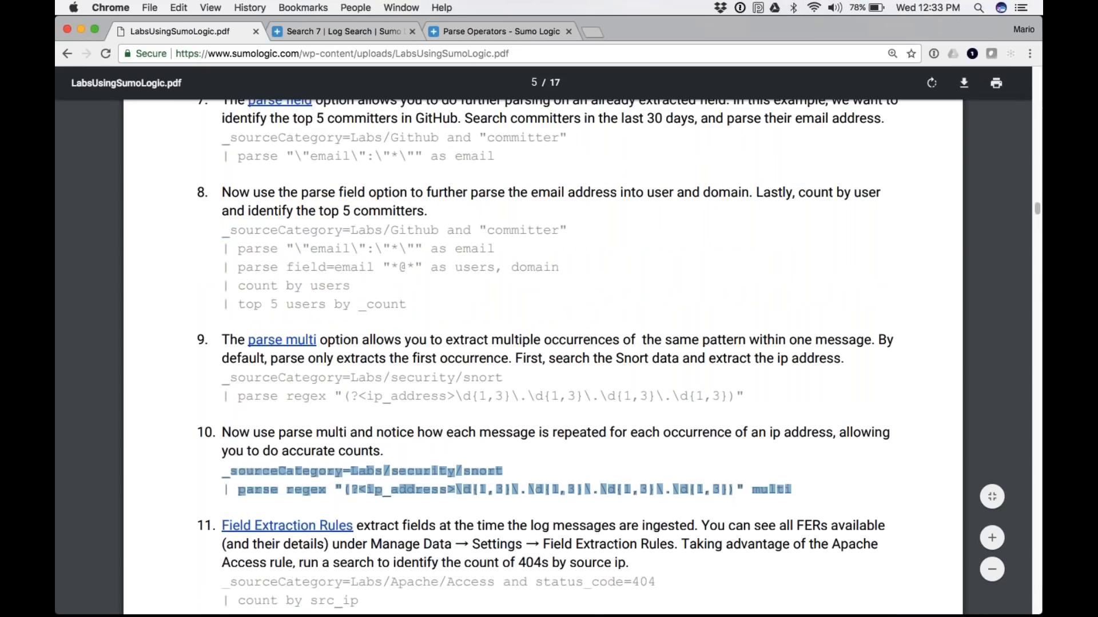
{"action": "scroll", "coordinate": [547, 357], "scroll_direction": "up", "scroll_amount": 1}
{"action": "scroll", "coordinate": [543, 343], "scroll_direction": "down", "scroll_amount": 15}
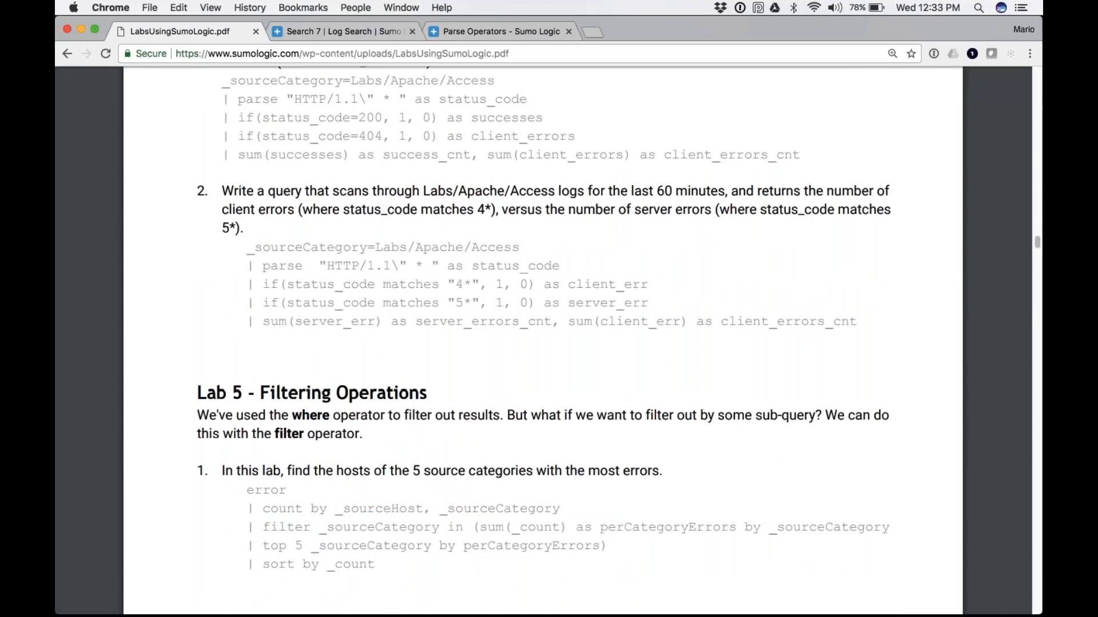
{"action": "scroll", "coordinate": [543, 343], "scroll_direction": "up", "scroll_amount": 1}
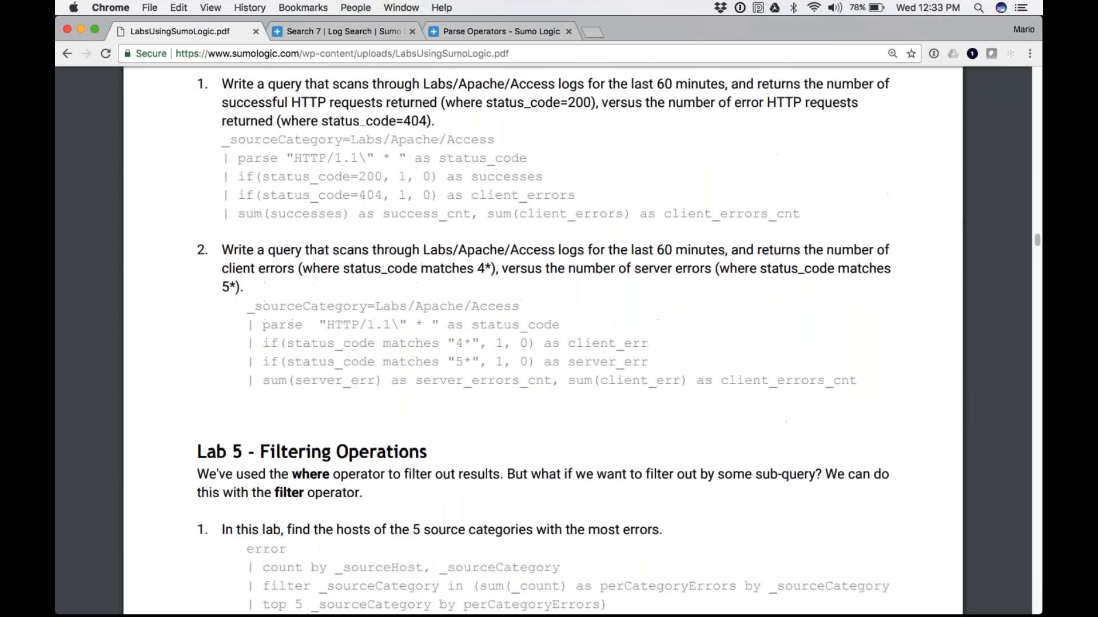
{"action": "scroll", "coordinate": [263, 267], "scroll_direction": "up", "scroll_amount": 1}
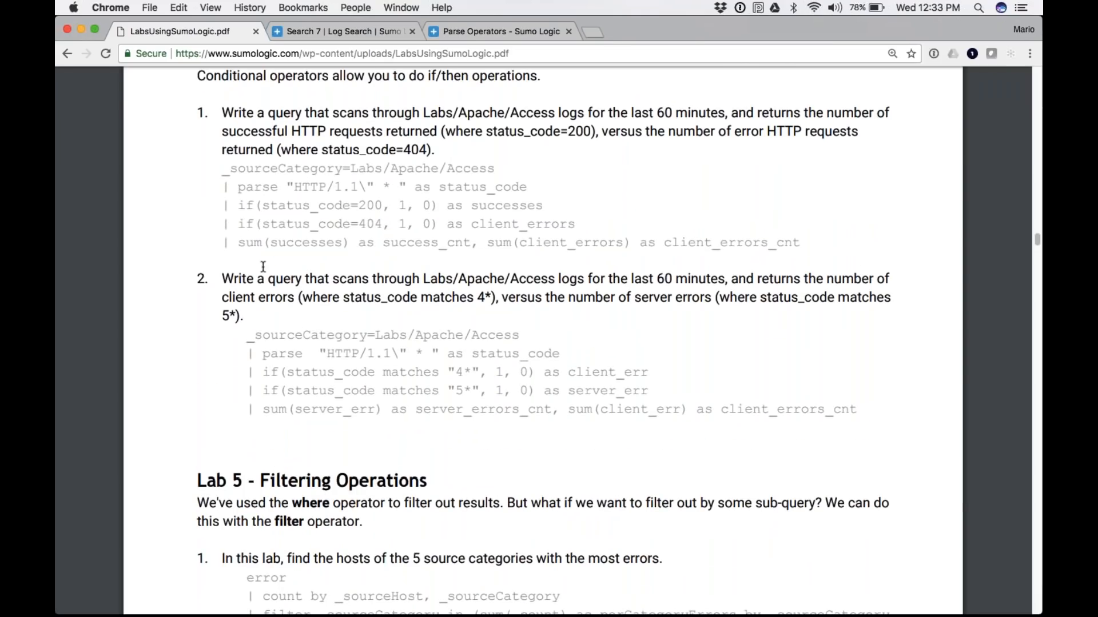
{"action": "left_click_drag", "start_coordinate": [263, 267], "coordinate": [223, 166]}
{"action": "key", "text": "super+c"}
Step: Replace the count operator in Search 7 with "avg(size) by url" and run the query
{"action": "left_click", "coordinate": [326, 32]}
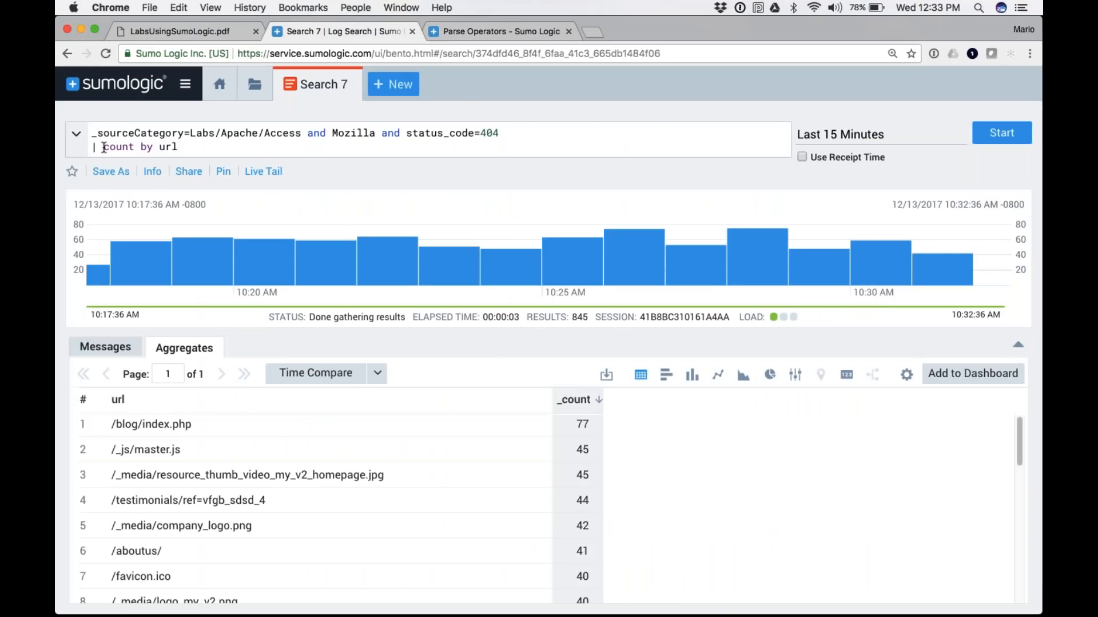
{"action": "mouse_move", "coordinate": [103, 147]}
{"action": "left_click_drag", "start_coordinate": [104, 148], "coordinate": [177, 147]}
{"action": "type", "text": "a"}
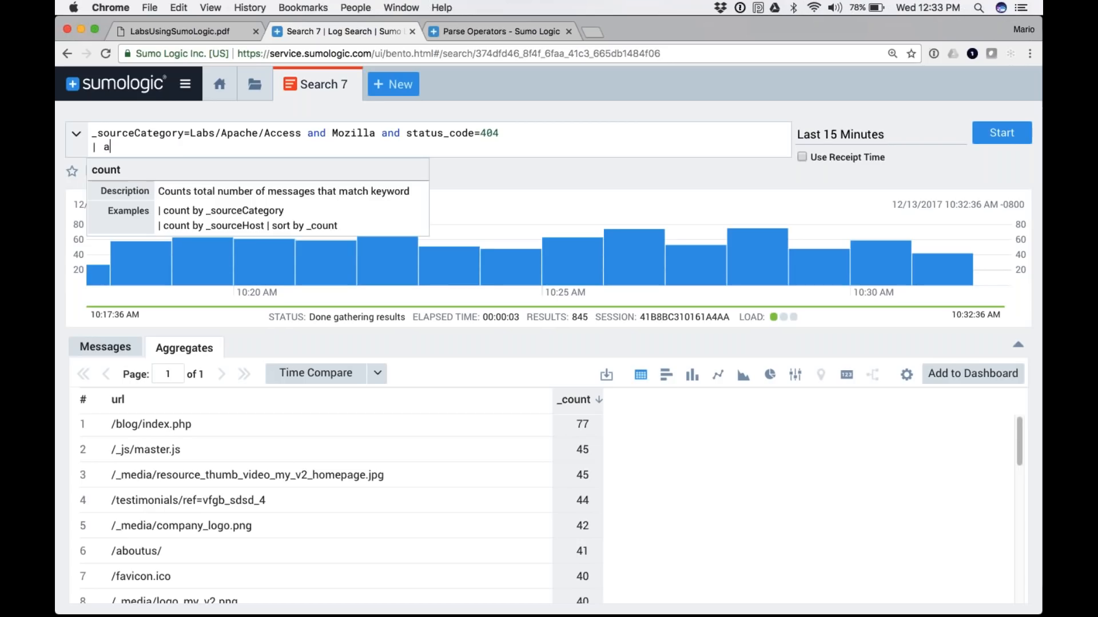
{"action": "type", "text": "vg("}
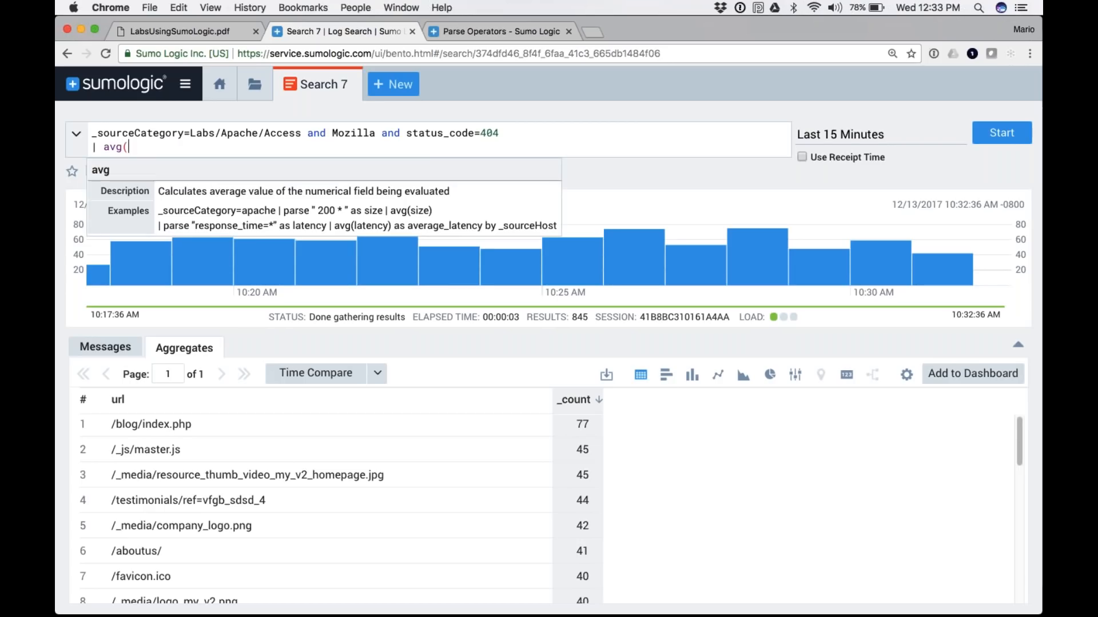
{"action": "type", "text": "size) by url"}
{"action": "key", "text": "Return"}
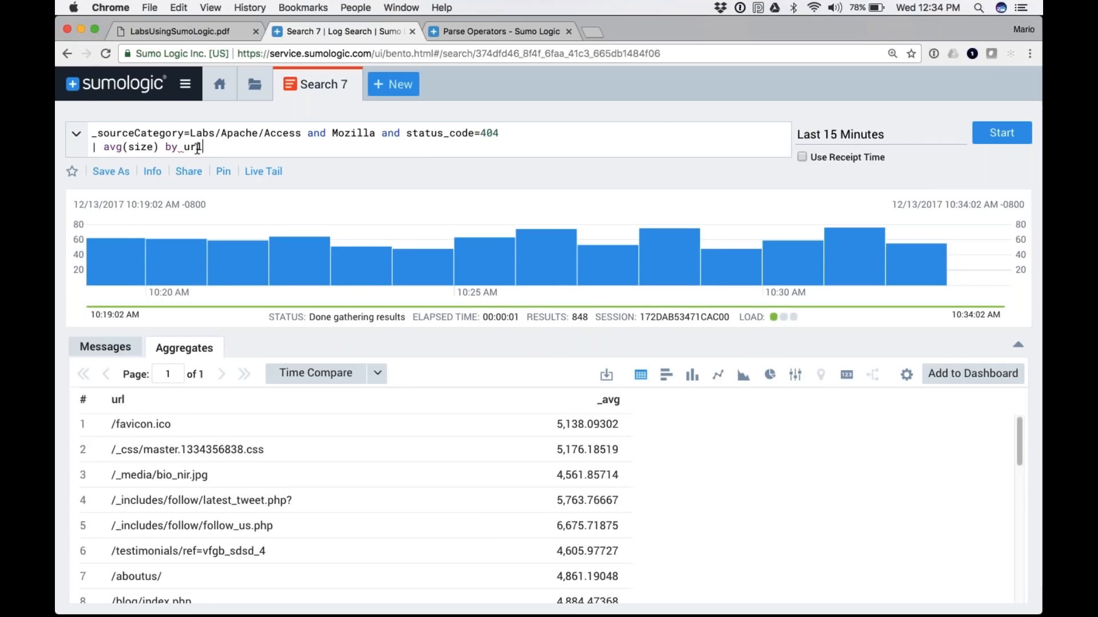
Step: Open a new log search and run the copied query that sums successes and client_errors
{"action": "left_click", "coordinate": [393, 84]}
{"action": "left_click", "coordinate": [417, 131]}
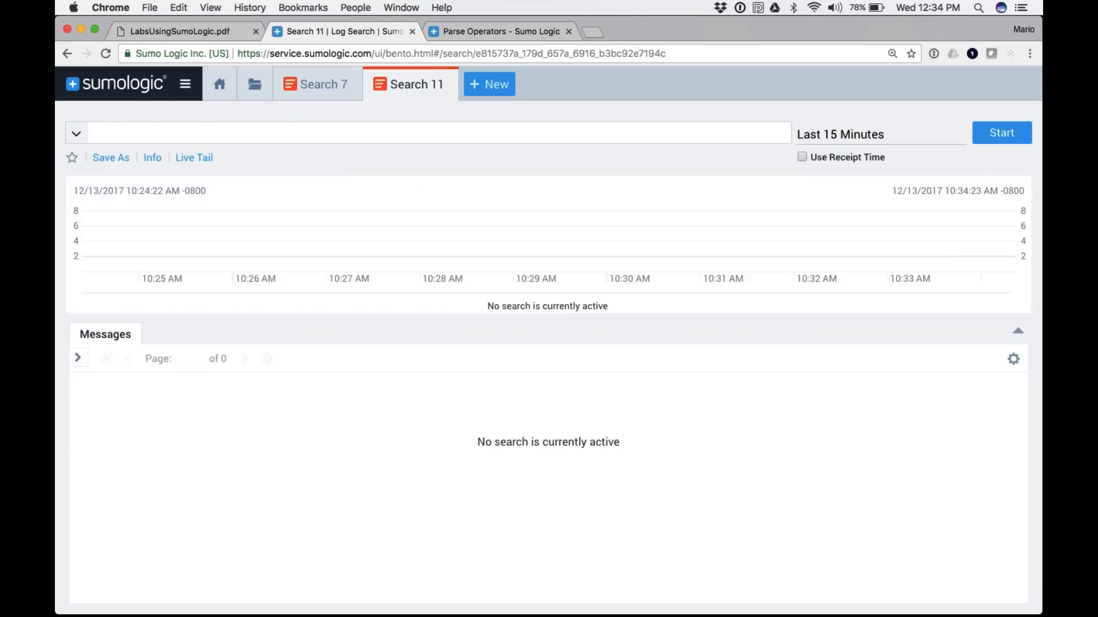
{"action": "key", "text": "super+v"}
{"action": "key", "text": "Return"}
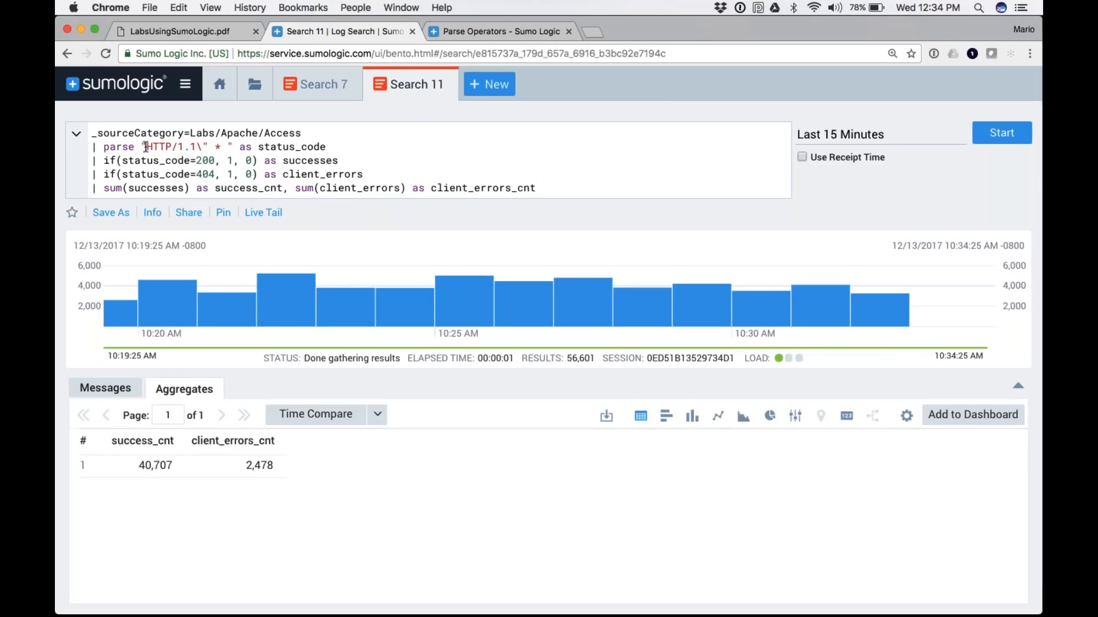
Step: Delete the status_code parse line from the query, and highlight the if operator and the client_errors field name
{"action": "left_click_drag", "start_coordinate": [93, 147], "coordinate": [332, 149]}
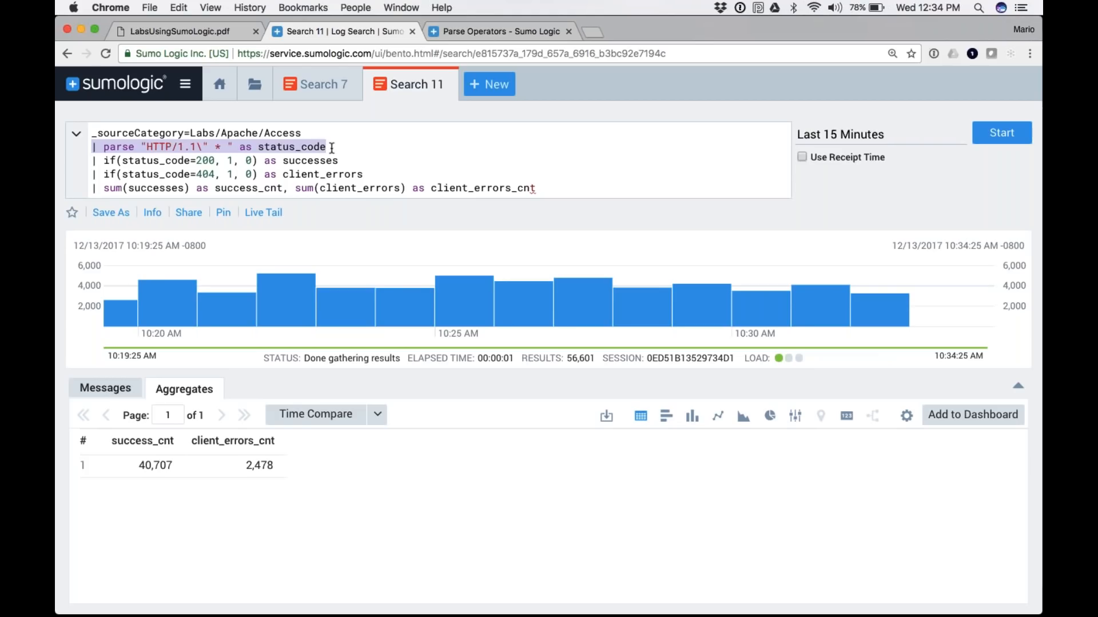
{"action": "key", "text": "BackSpace"}
{"action": "key", "text": "BackSpace"}
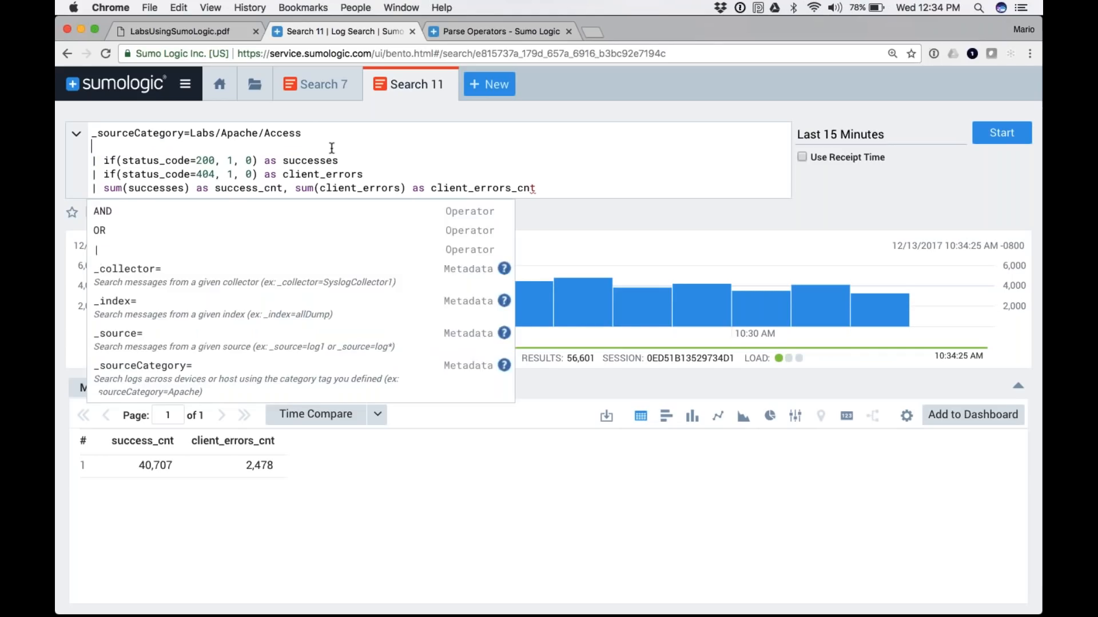
{"action": "double_click", "coordinate": [110, 147]}
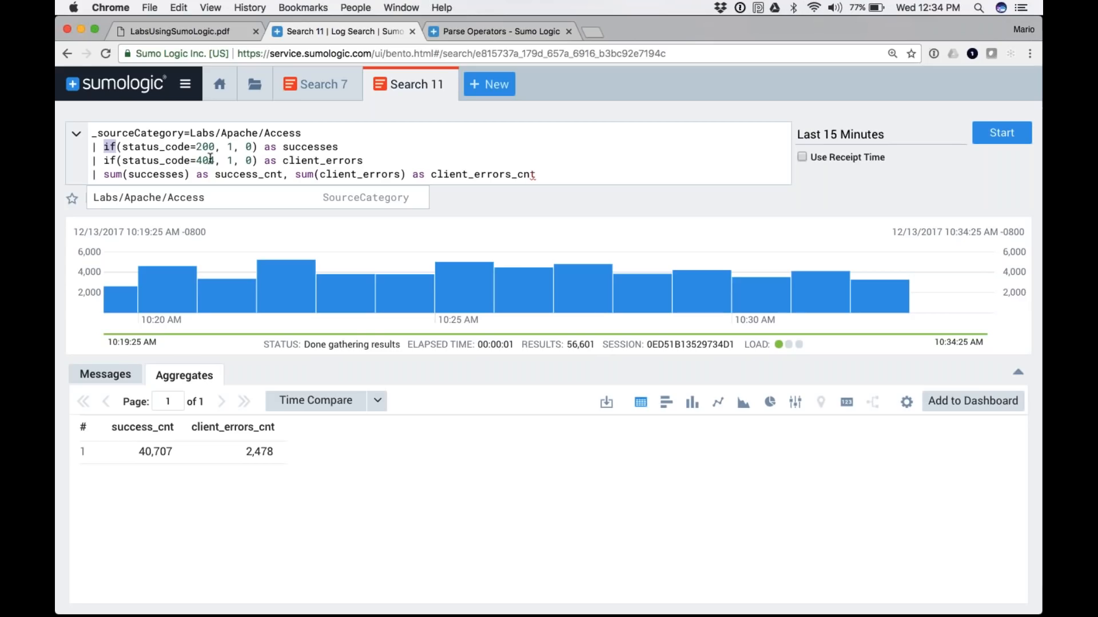
{"action": "double_click", "coordinate": [309, 161]}
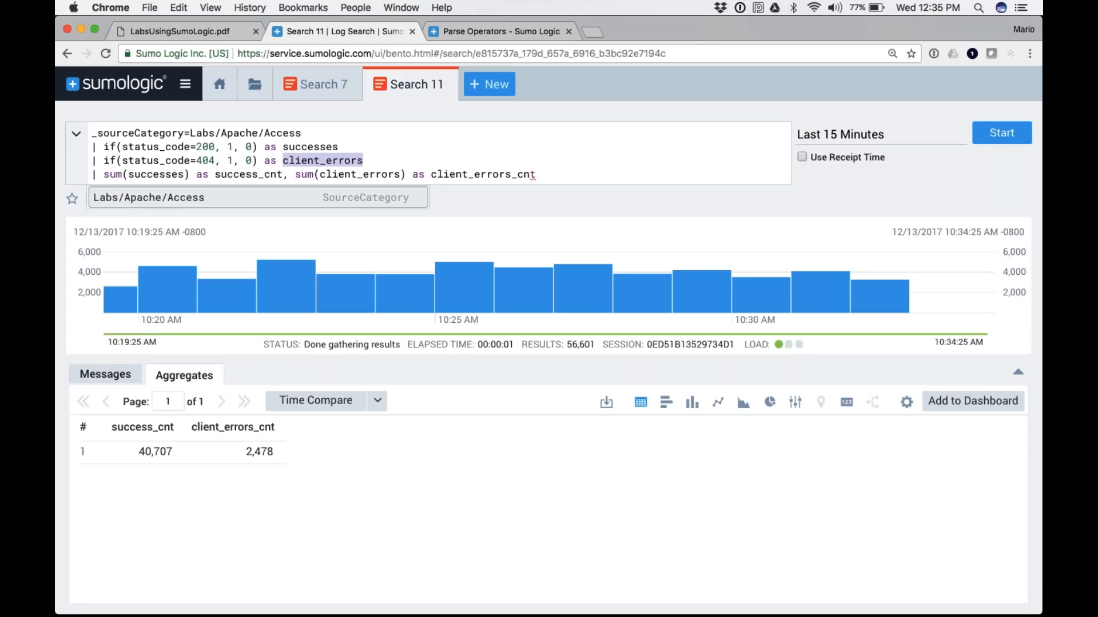
Step: Comment out the sum line with //, rerun the query, and check the client_errors and successes values in the messages
{"action": "left_click", "coordinate": [91, 174]}
{"action": "type", "text": "//"}
{"action": "key", "text": "Return"}
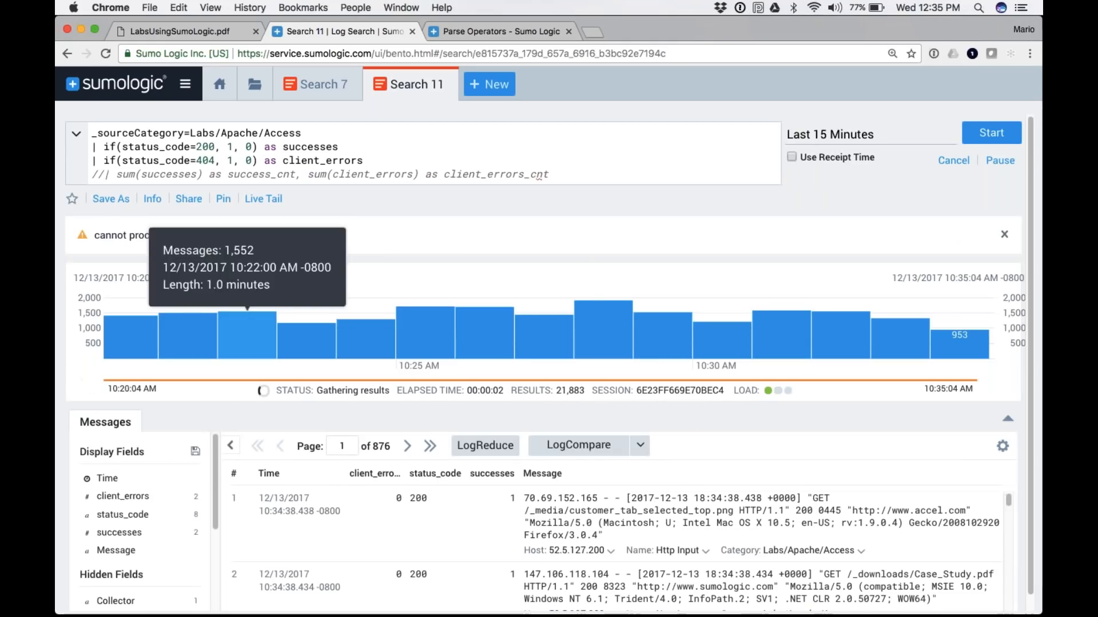
{"action": "scroll", "coordinate": [612, 517], "scroll_direction": "down", "scroll_amount": 2}
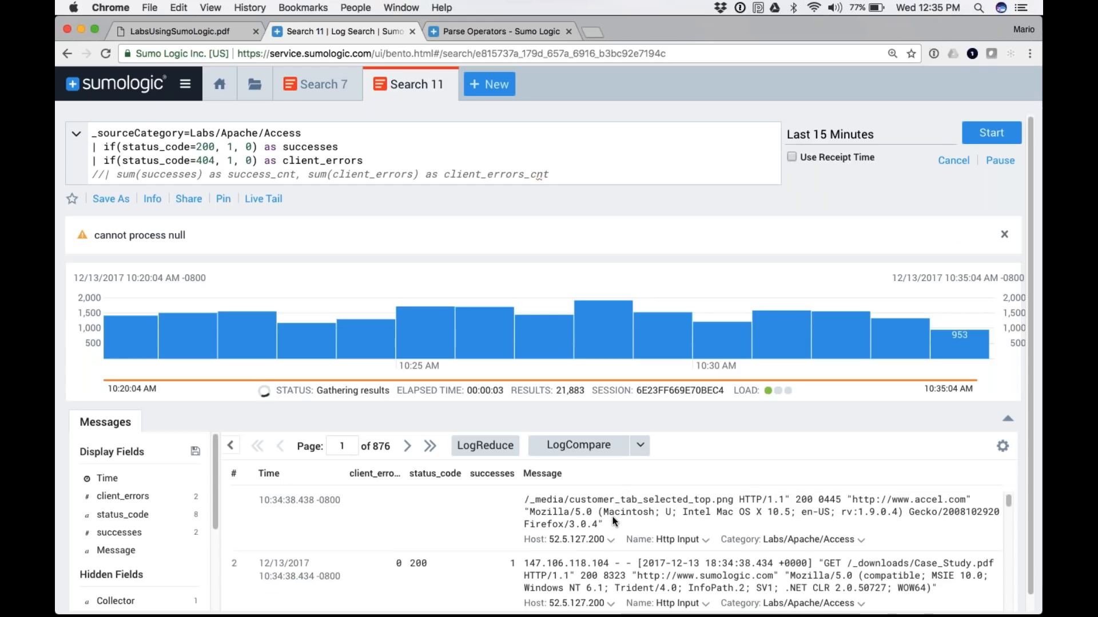
Step: Uncomment the sum line of the query and rerun the search
{"action": "scroll", "coordinate": [612, 517], "scroll_direction": "up", "scroll_amount": 2}
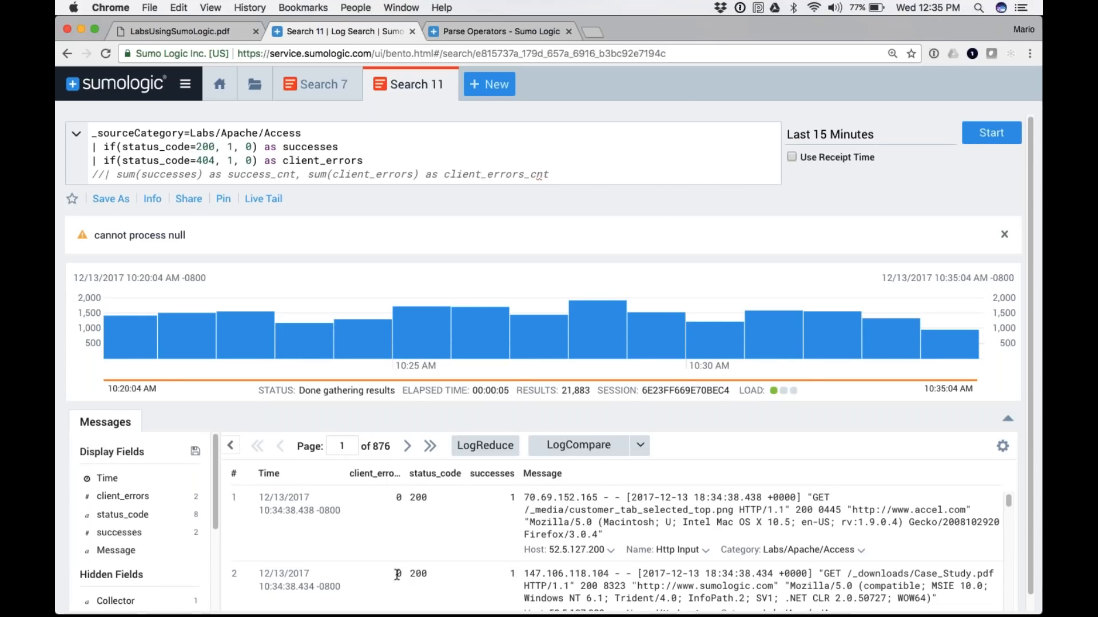
{"action": "scroll", "coordinate": [397, 575], "scroll_direction": "down", "scroll_amount": 5}
{"action": "scroll", "coordinate": [397, 574], "scroll_direction": "up", "scroll_amount": 3}
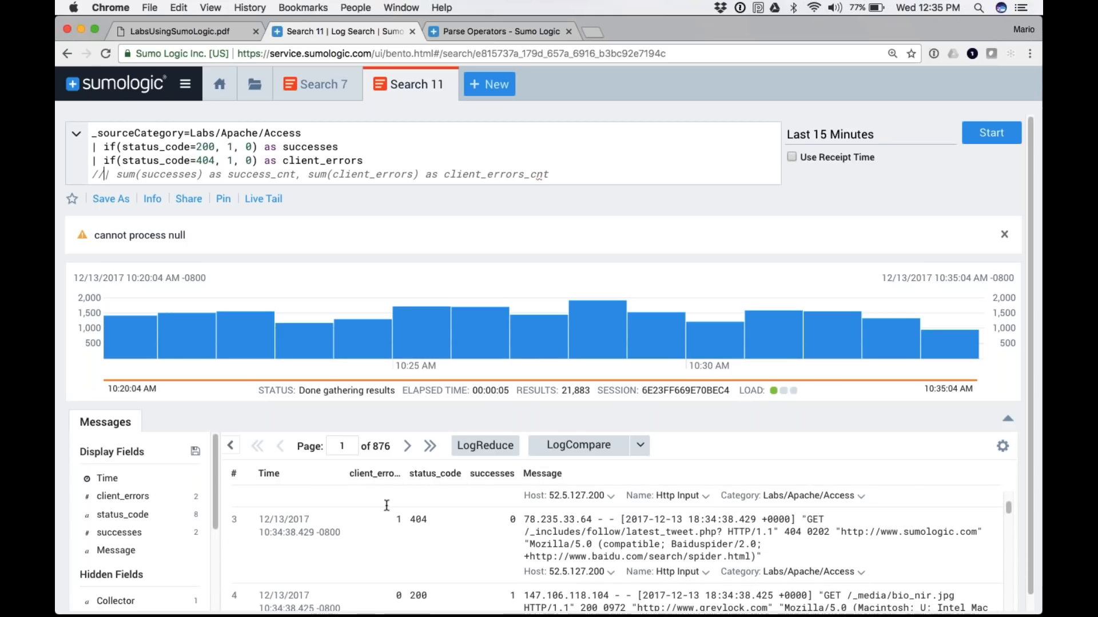
{"action": "scroll", "coordinate": [387, 506], "scroll_direction": "up", "scroll_amount": 1}
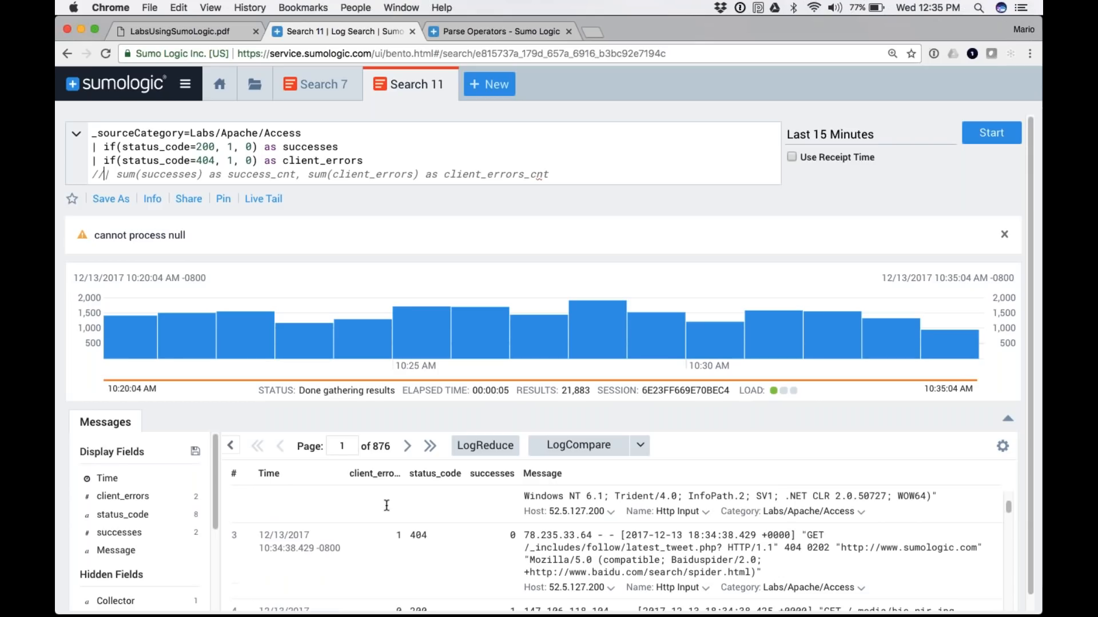
{"action": "scroll", "coordinate": [386, 506], "scroll_direction": "up", "scroll_amount": 3}
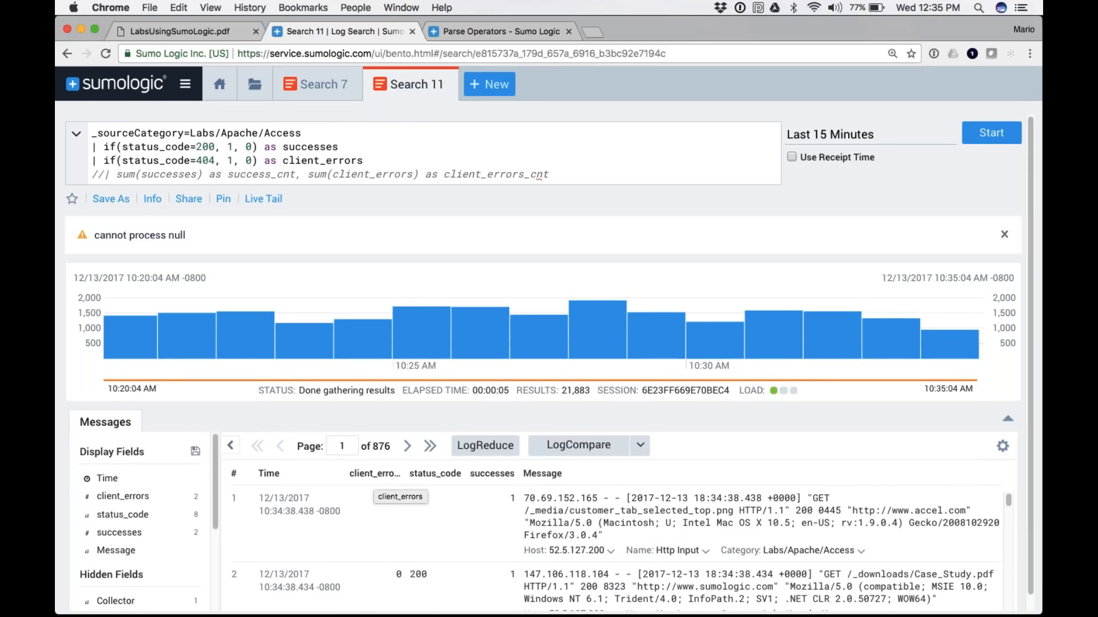
{"action": "key", "text": "super+slash"}
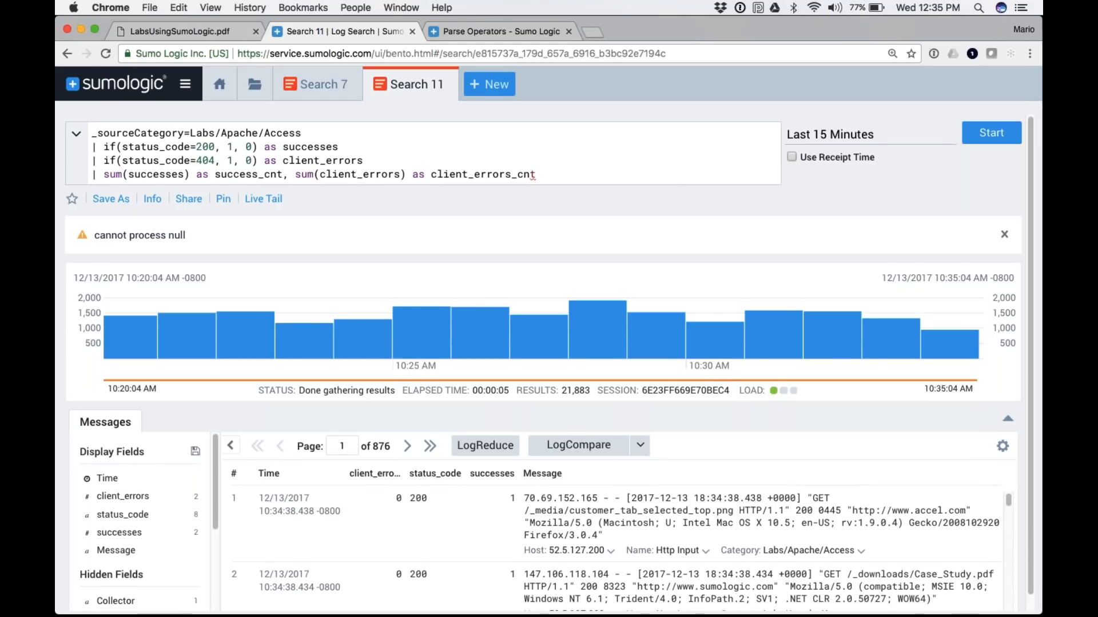
{"action": "key", "text": "Return"}
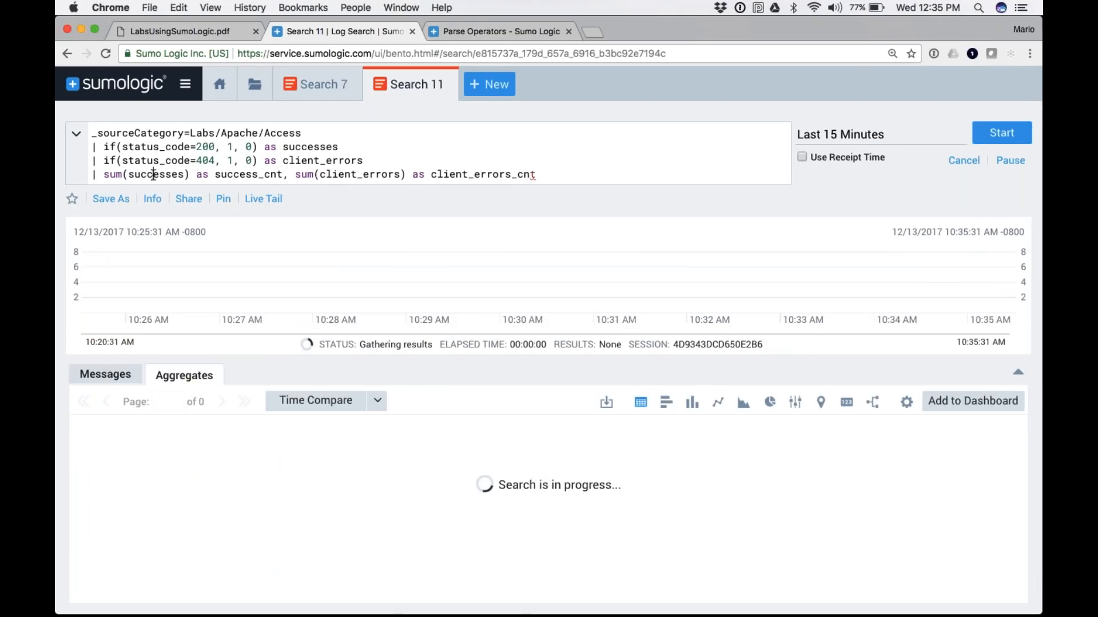
Step: Highlight the successes, success_cnt and client_errors_cnt names in the sum line
{"action": "double_click", "coordinate": [153, 174]}
{"action": "double_click", "coordinate": [233, 174]}
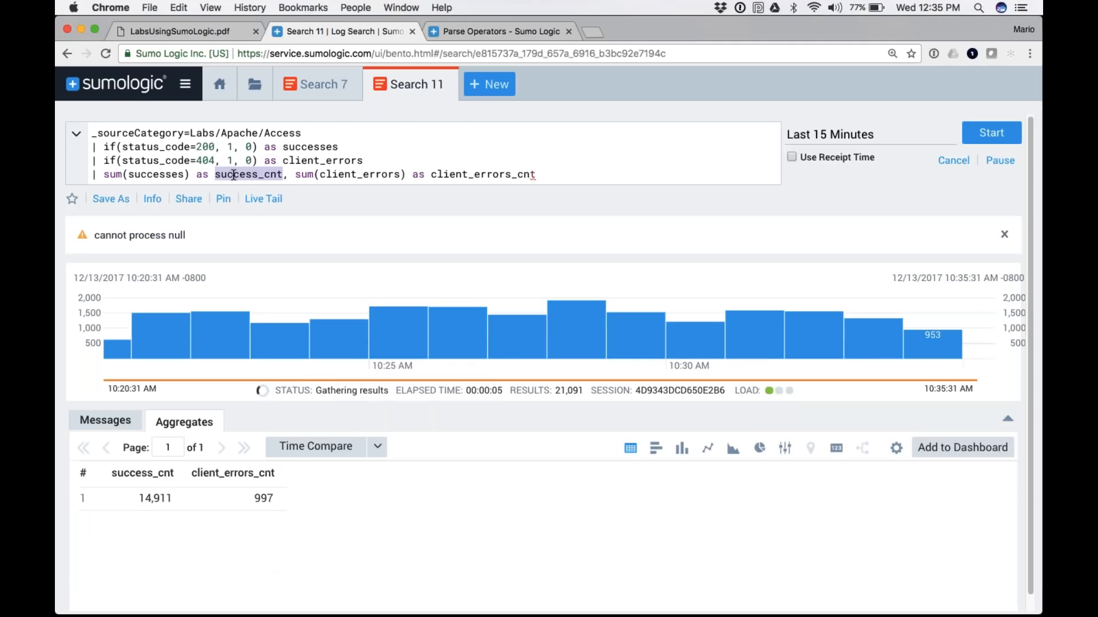
{"action": "double_click", "coordinate": [533, 175]}
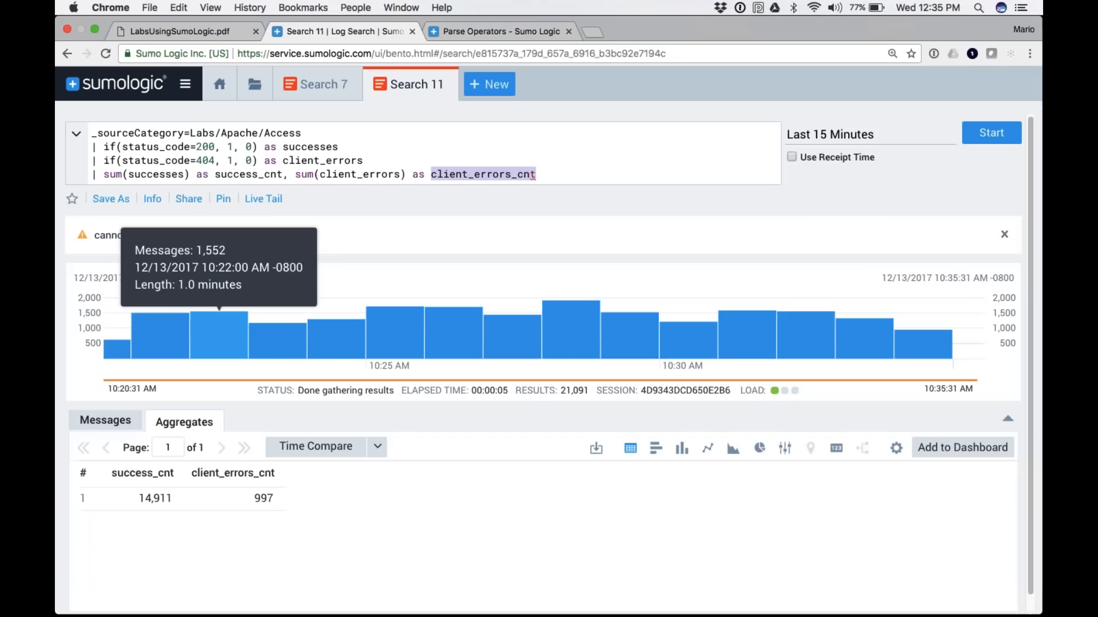
Step: Change the successes condition from an equality test to status_code matches "2*"
{"action": "left_click", "coordinate": [204, 148]}
{"action": "key", "text": "BackSpace"}
{"action": "type", "text": "matc"}
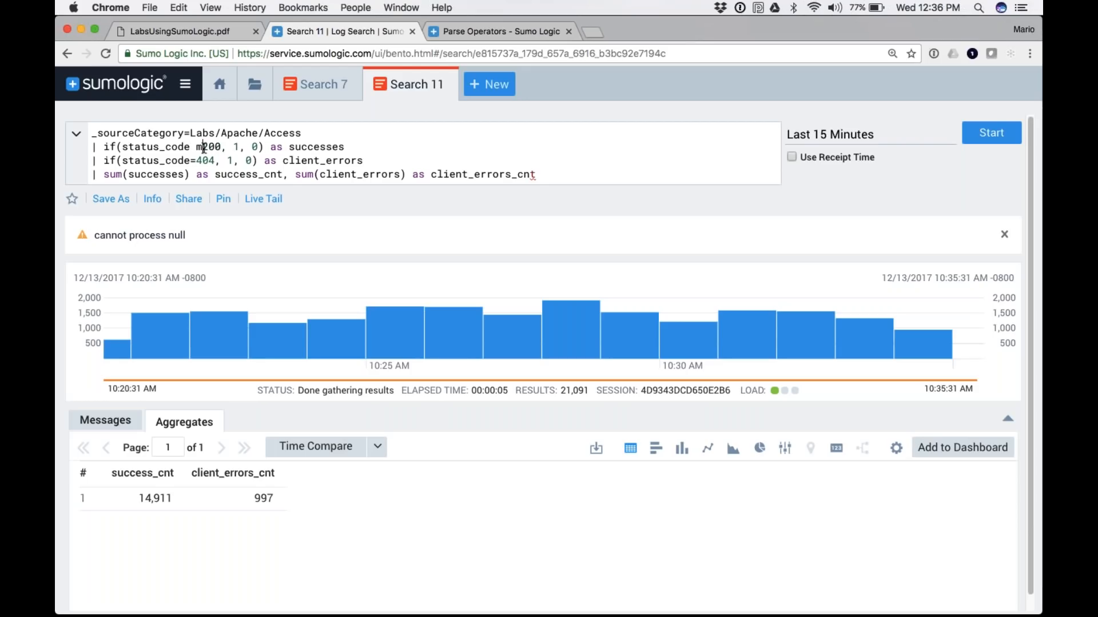
{"action": "type", "text": "hes"}
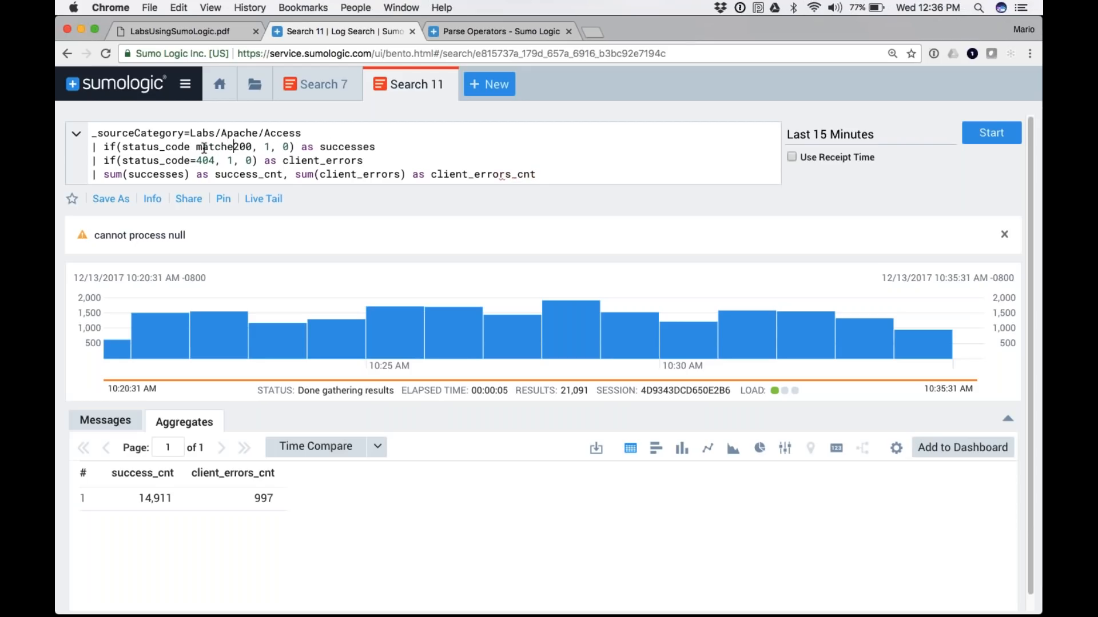
{"action": "key", "text": "Right"}
{"action": "key", "text": "Right"}
{"action": "key", "text": "Right"}
{"action": "key", "text": "BackSpace"}
{"action": "key", "text": "BackSpace"}
{"action": "type", "text": "*"}
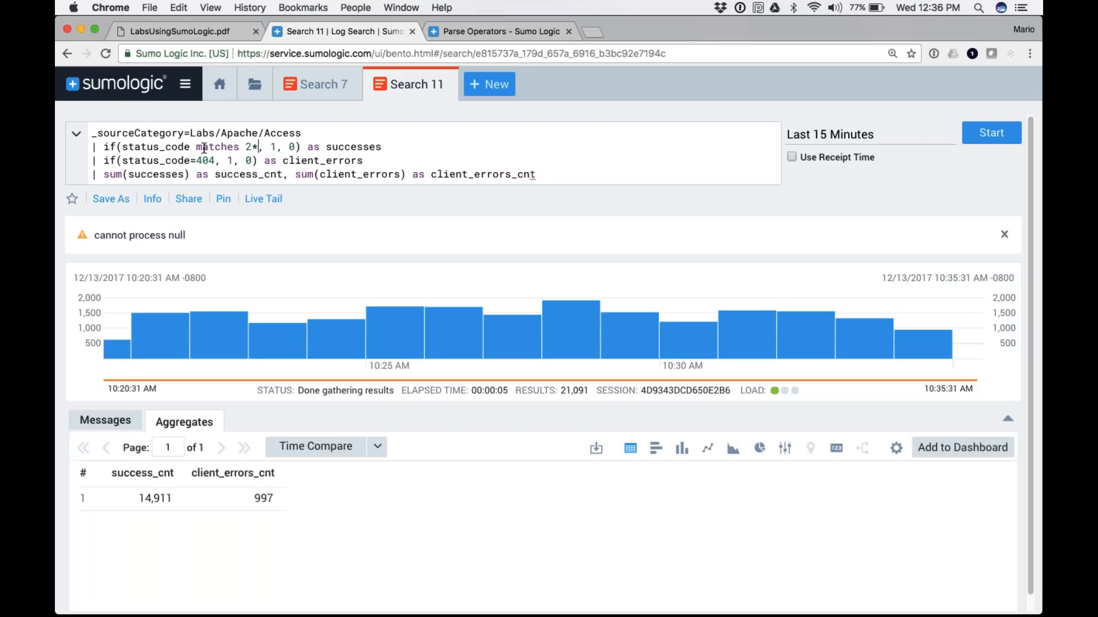
{"action": "key", "text": "Left"}
{"action": "key", "text": "Left"}
{"action": "type", "text": "\""}
{"action": "key", "text": "Right"}
{"action": "type", "text": "\""}
Step: Change the client_errors condition to status_code matches "4*" and run the query
{"action": "key", "text": "Down"}
{"action": "key", "text": "Left"}
{"action": "key", "text": "Left"}
{"action": "key", "text": "Left"}
{"action": "key", "text": "Left"}
{"action": "key", "text": "Left"}
{"action": "key", "text": "Left"}
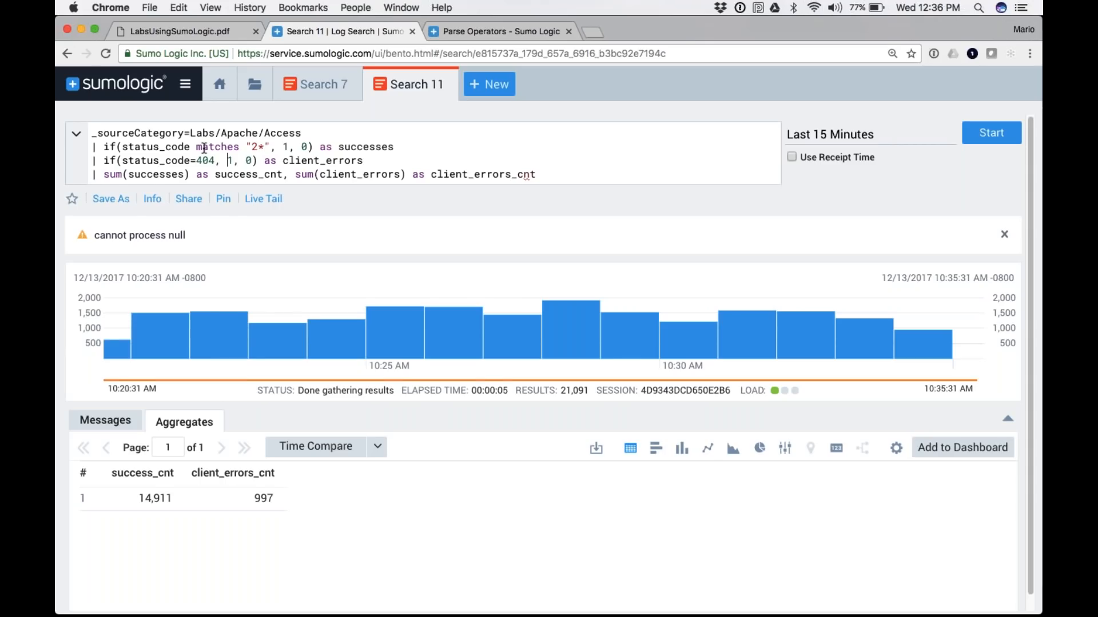
{"action": "key", "text": "BackSpace"}
{"action": "key", "text": "BackSpace"}
{"action": "key", "text": "BackSpace"}
{"action": "key", "text": "BackSpace"}
{"action": "type", "text": "matches "}
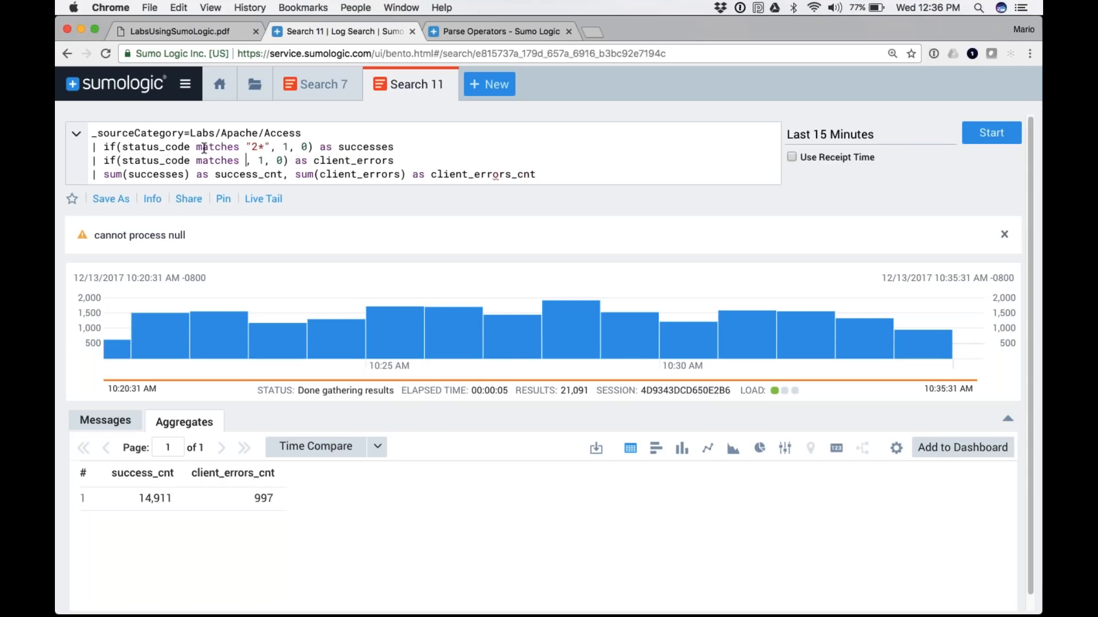
{"action": "type", "text": "\"4"}
{"action": "type", "text": "*\""}
{"action": "type", "text": "\""}
{"action": "key", "text": "Return"}
{"action": "key", "text": "BackSpace"}
{"action": "key", "text": "BackSpace"}
{"action": "key", "text": "Return"}
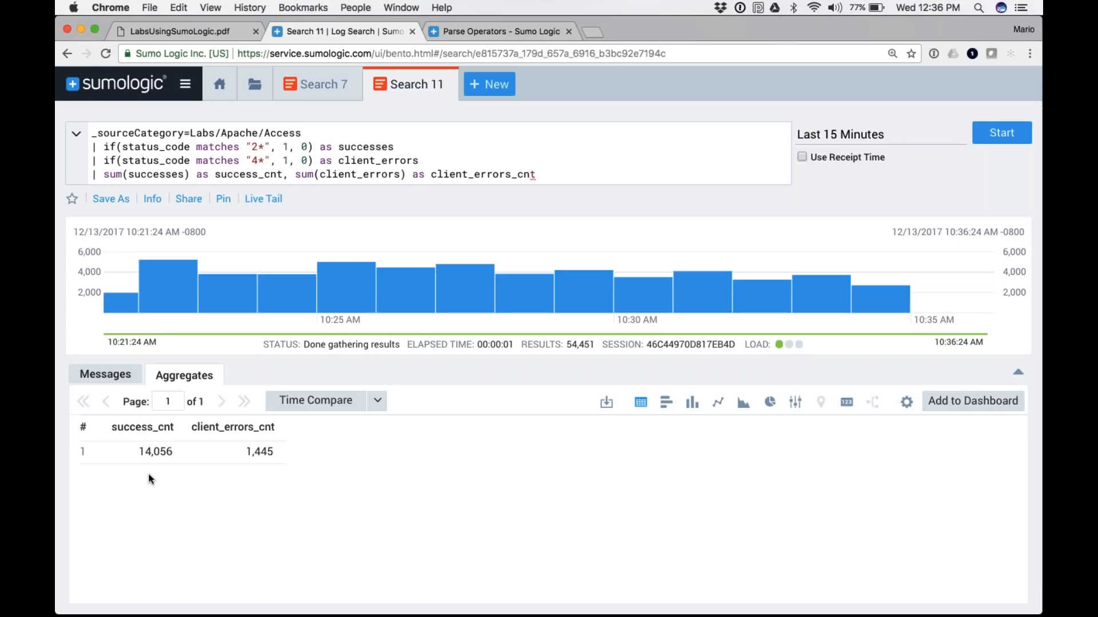
Step: Delete the sum line from the query and rerun it to list the individual messages
{"action": "key", "text": "super+Tab"}
{"action": "left_click", "coordinate": [492, 154]}
{"action": "key", "text": "shift+End"}
{"action": "key", "text": "BackSpace"}
{"action": "key", "text": "Return"}
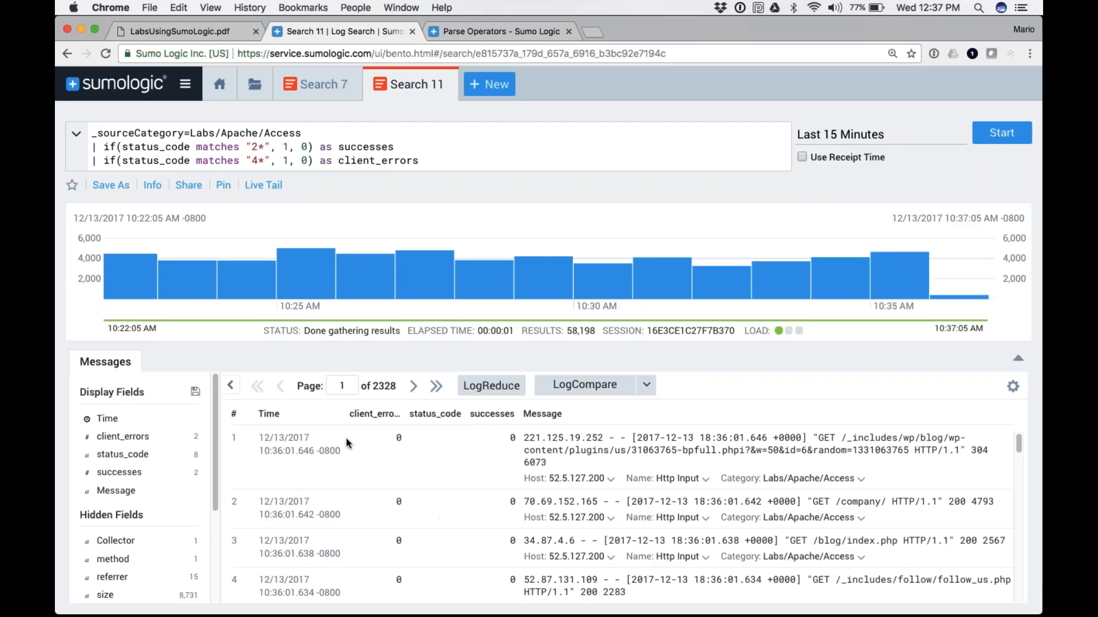
Step: Add the line "| fields successes, client_errors" at the end of the query and run it
{"action": "mouse_move", "coordinate": [364, 275]}
{"action": "key", "text": "Return"}
{"action": "type", "text": "| "}
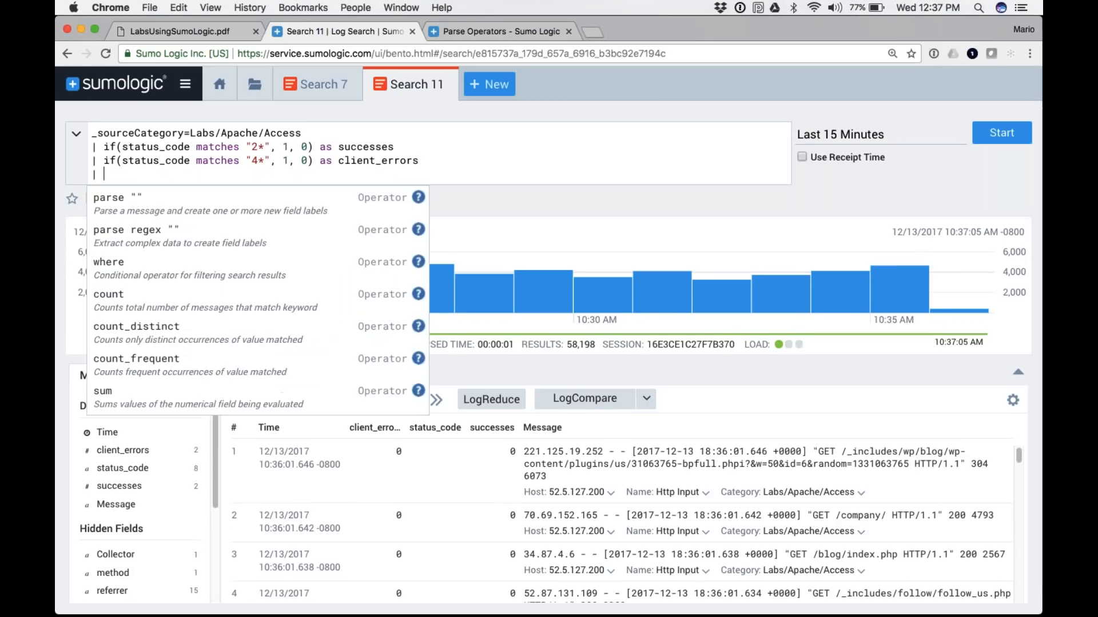
{"action": "type", "text": "fields success, c"}
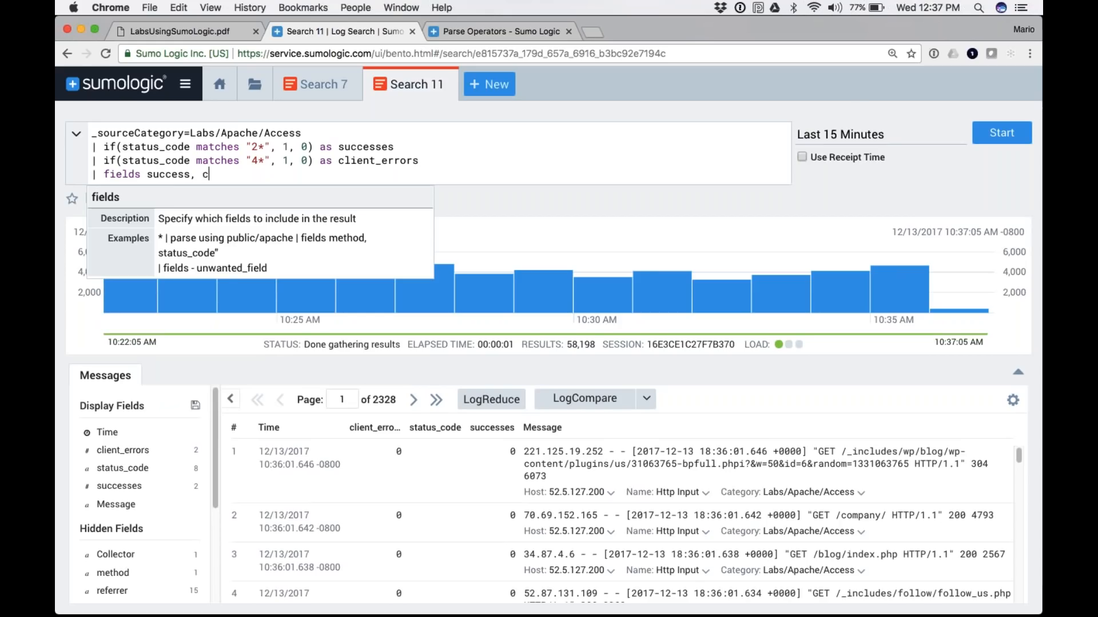
{"action": "type", "text": "lient_errors"}
{"action": "key", "text": "Return"}
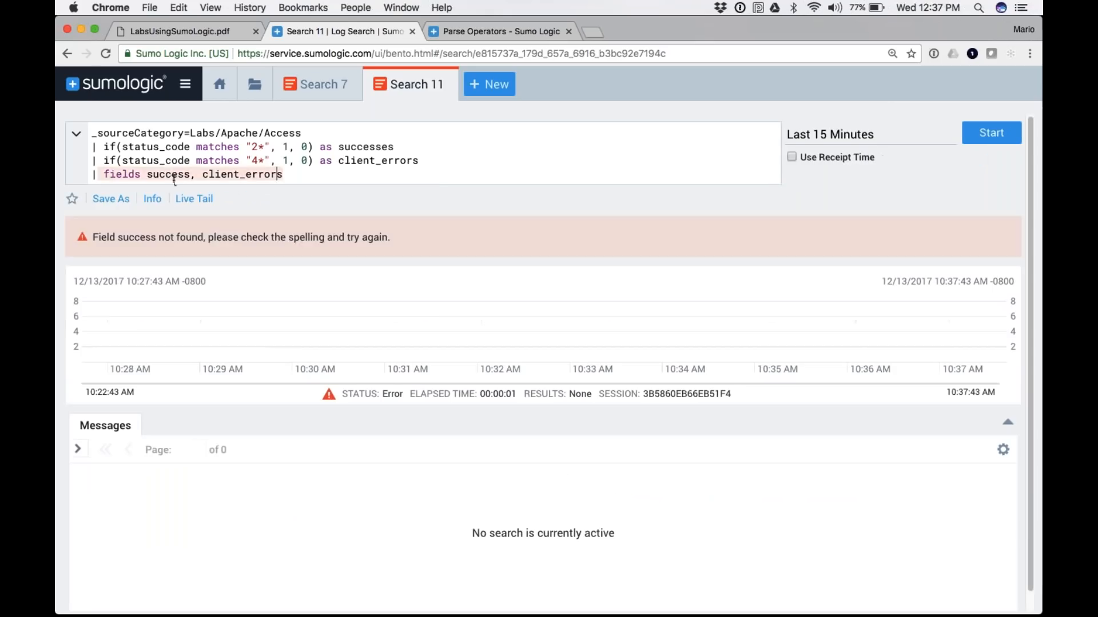
{"action": "left_click", "coordinate": [164, 176]}
{"action": "type", "text": "es"}
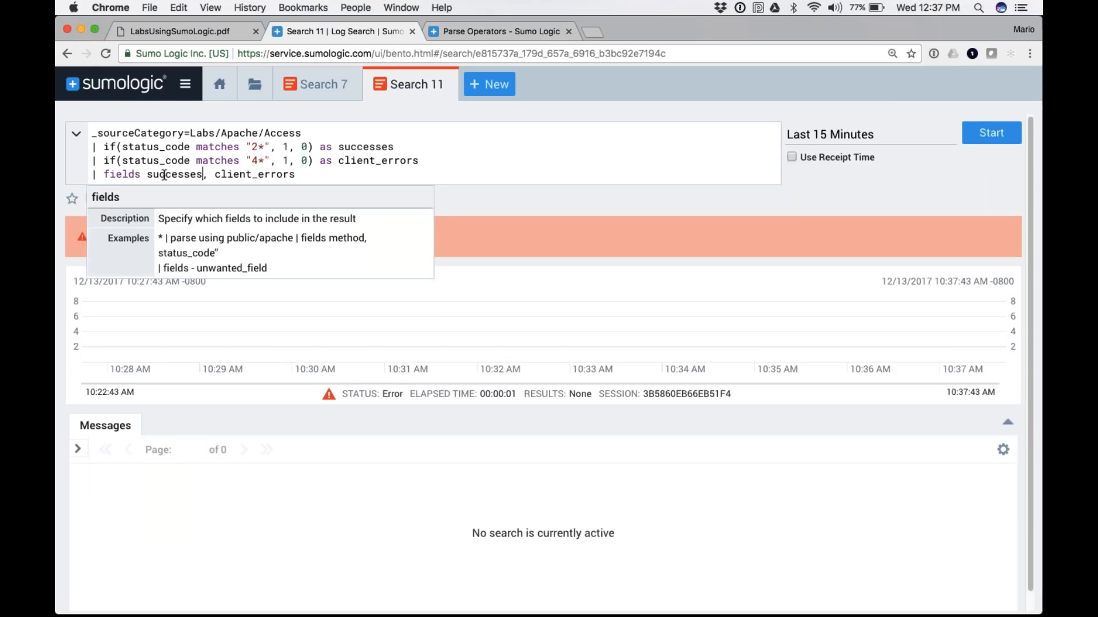
{"action": "key", "text": "Return"}
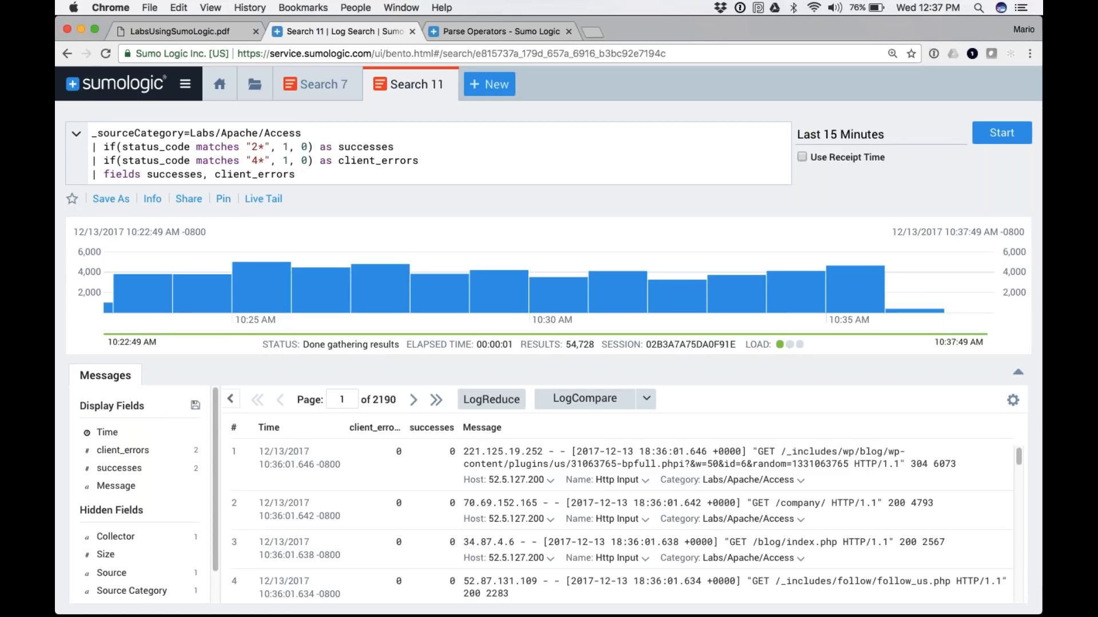
Step: Replace the field list with "-_raw, status_code" to exclude those fields, and run the query
{"action": "left_click", "coordinate": [147, 174]}
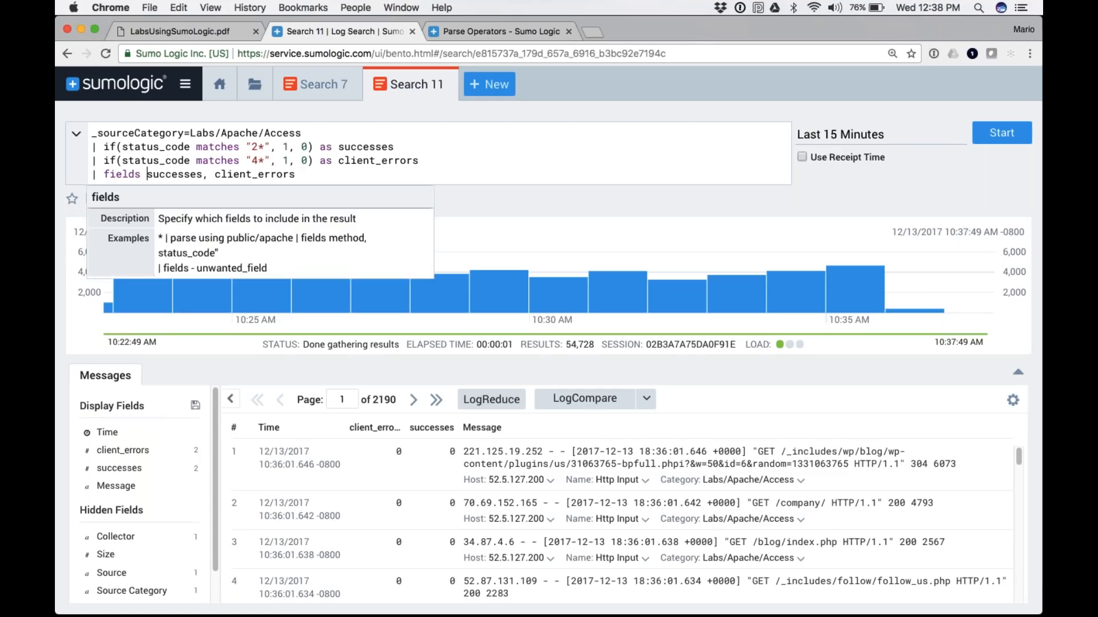
{"action": "key", "text": "alt+shift+Right"}
{"action": "key", "text": "alt+shift+Right"}
{"action": "key", "text": "alt+shift+Right"}
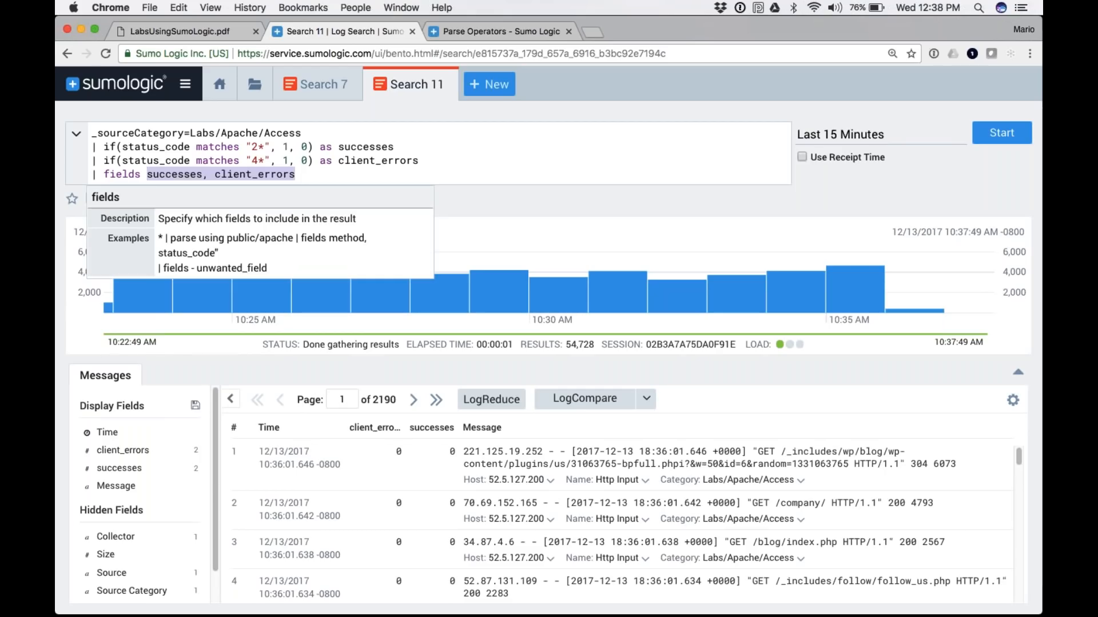
{"action": "type", "text": "-"}
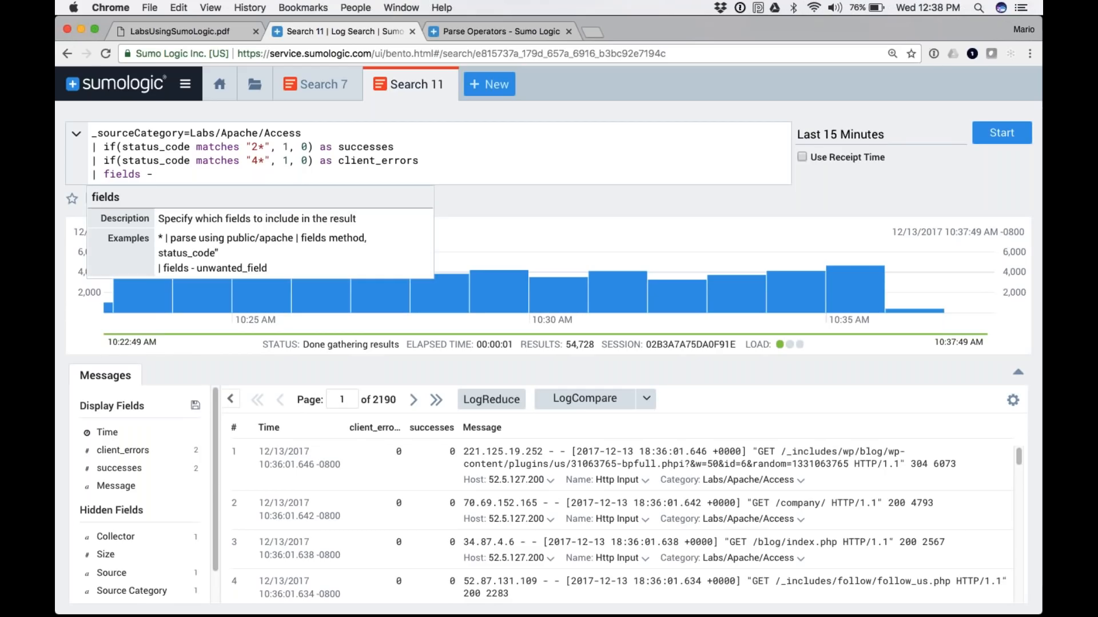
{"action": "type", "text": "_raw"}
{"action": "key", "text": "Return"}
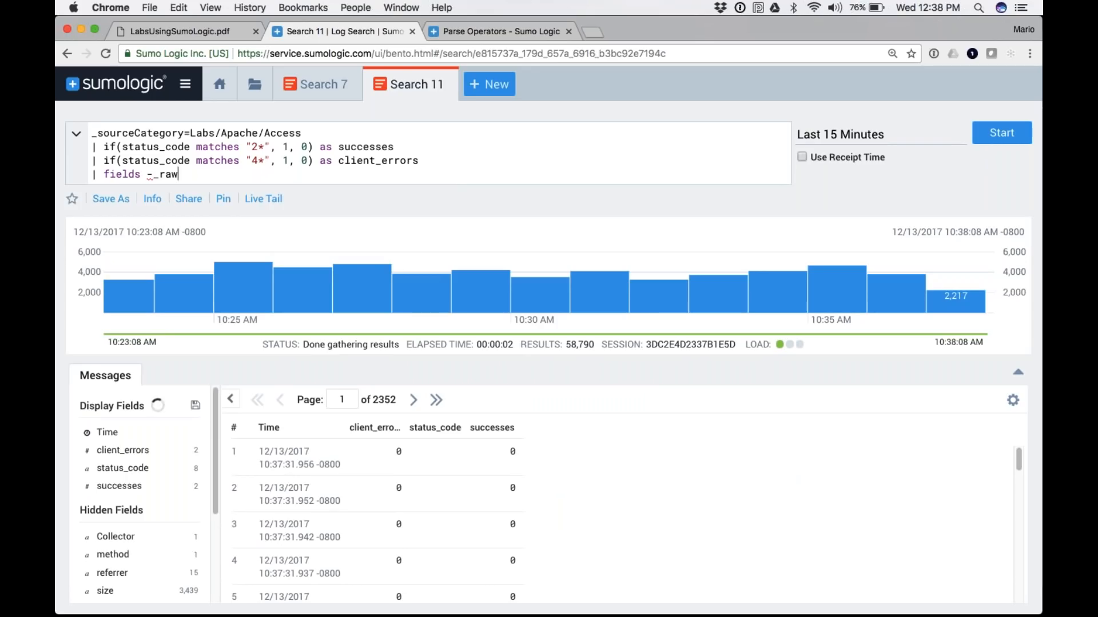
{"action": "type", "text": ", status_code"}
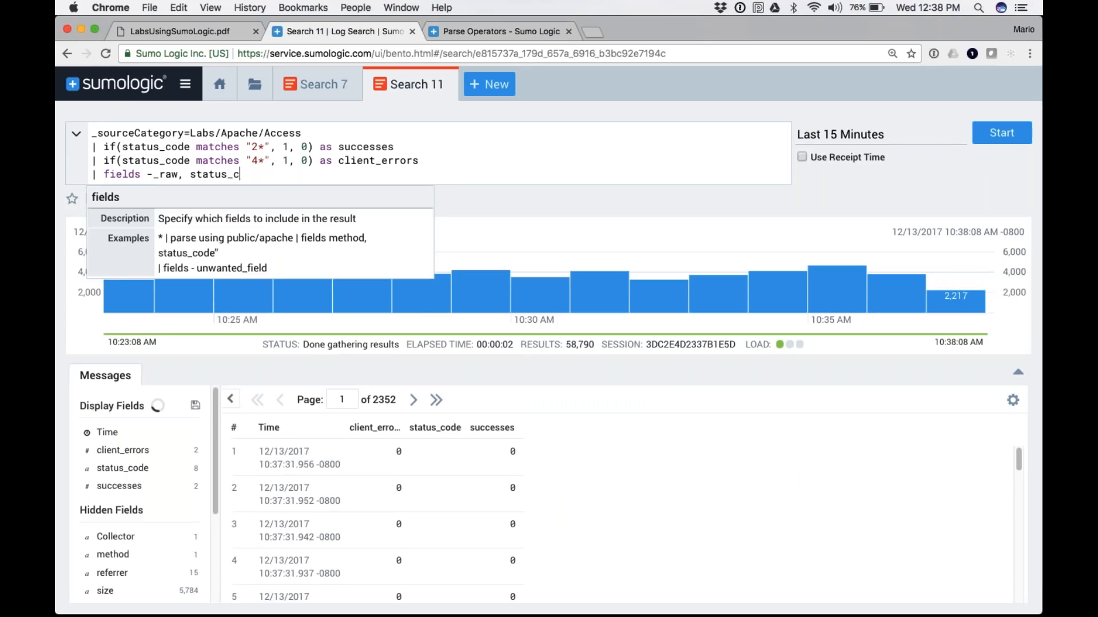
{"action": "key", "text": "Return"}
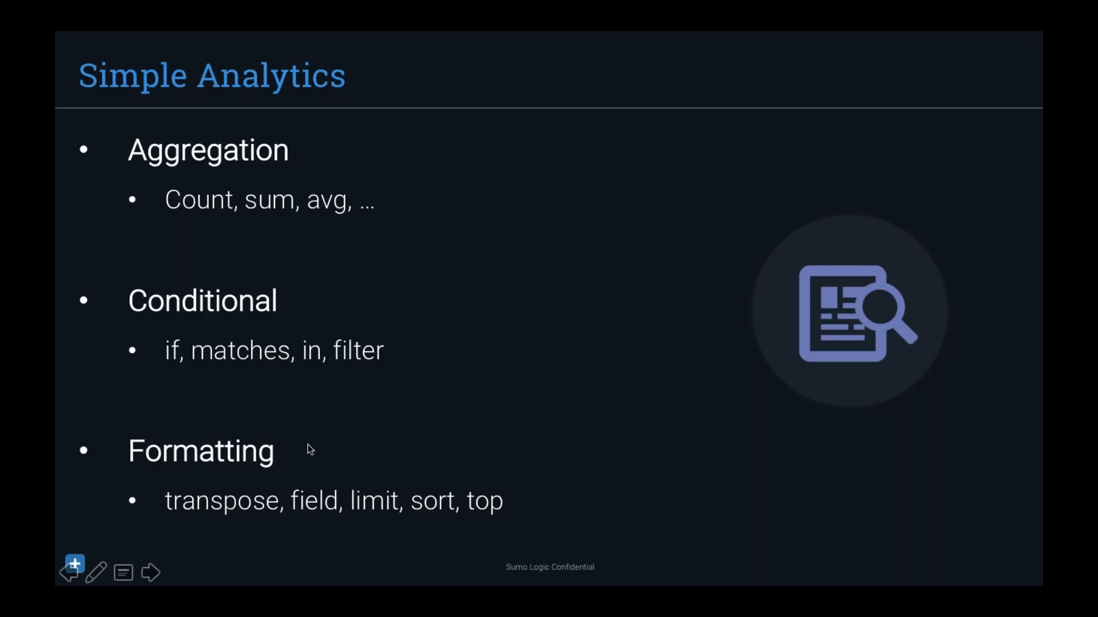
Step: Switch to LabsUsingSumoLogic.pdf and review the labs through to the Test Your Knowledge exercises
{"action": "key", "text": "super+Tab"}
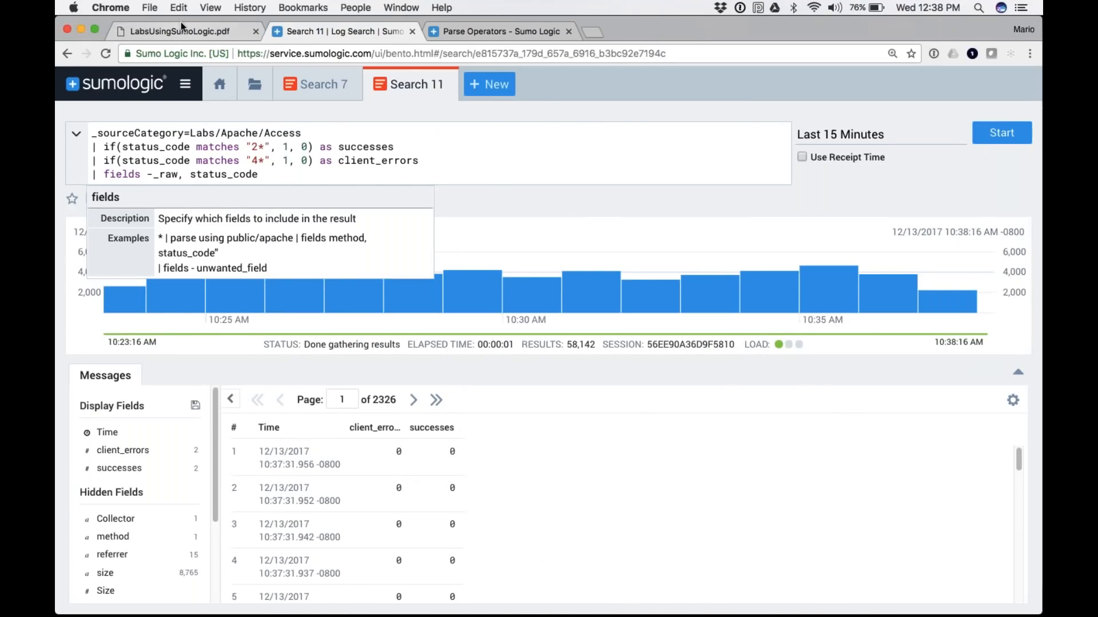
{"action": "left_click", "coordinate": [181, 23]}
{"action": "scroll", "coordinate": [326, 376], "scroll_direction": "down", "scroll_amount": 1}
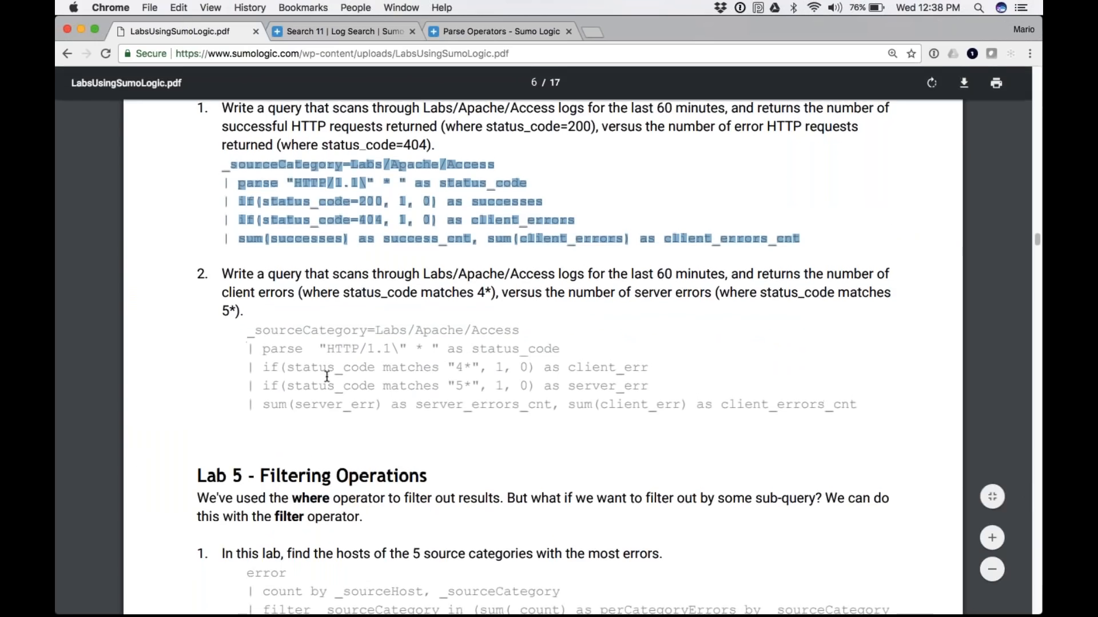
{"action": "scroll", "coordinate": [326, 376], "scroll_direction": "down", "scroll_amount": 10}
{"action": "scroll", "coordinate": [543, 354], "scroll_direction": "down", "scroll_amount": 10}
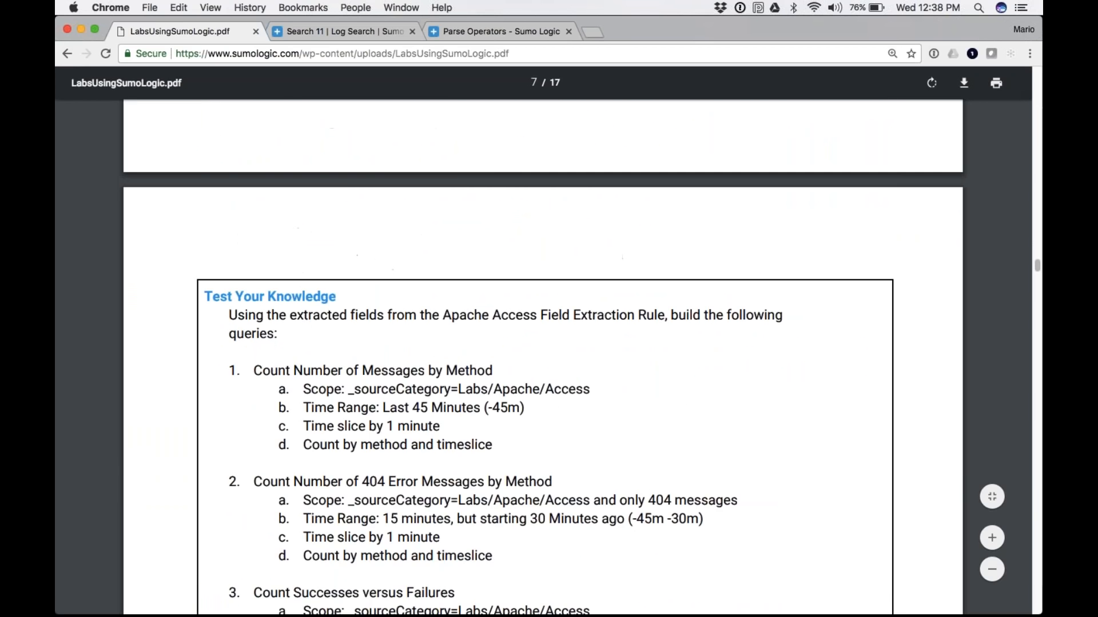
{"action": "scroll", "coordinate": [543, 354], "scroll_direction": "down", "scroll_amount": 3}
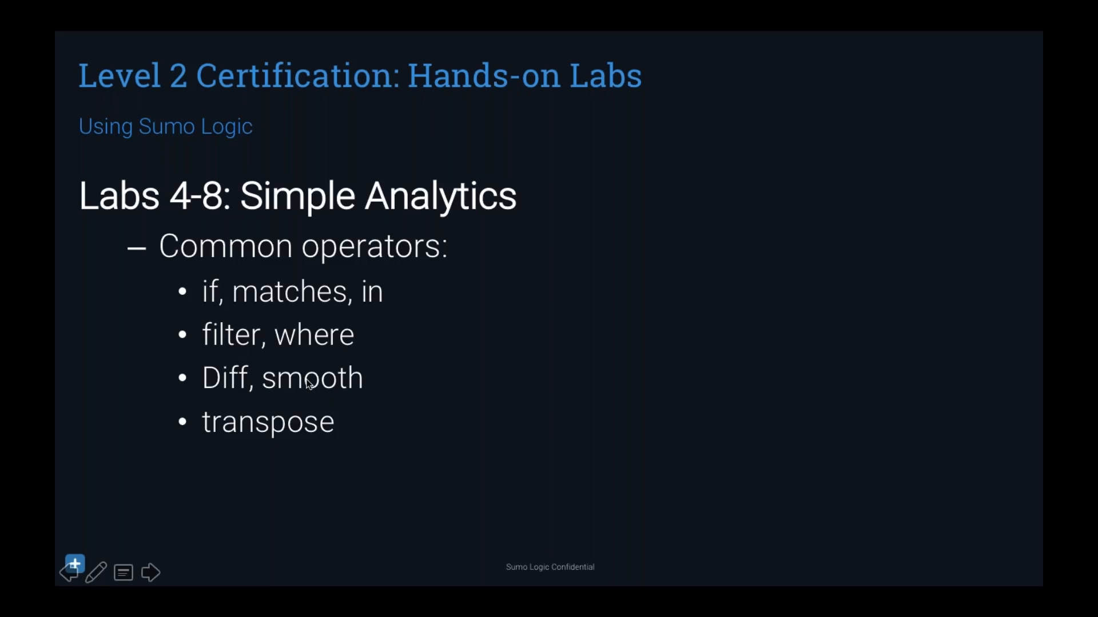
{"action": "left_click", "coordinate": [258, 388]}
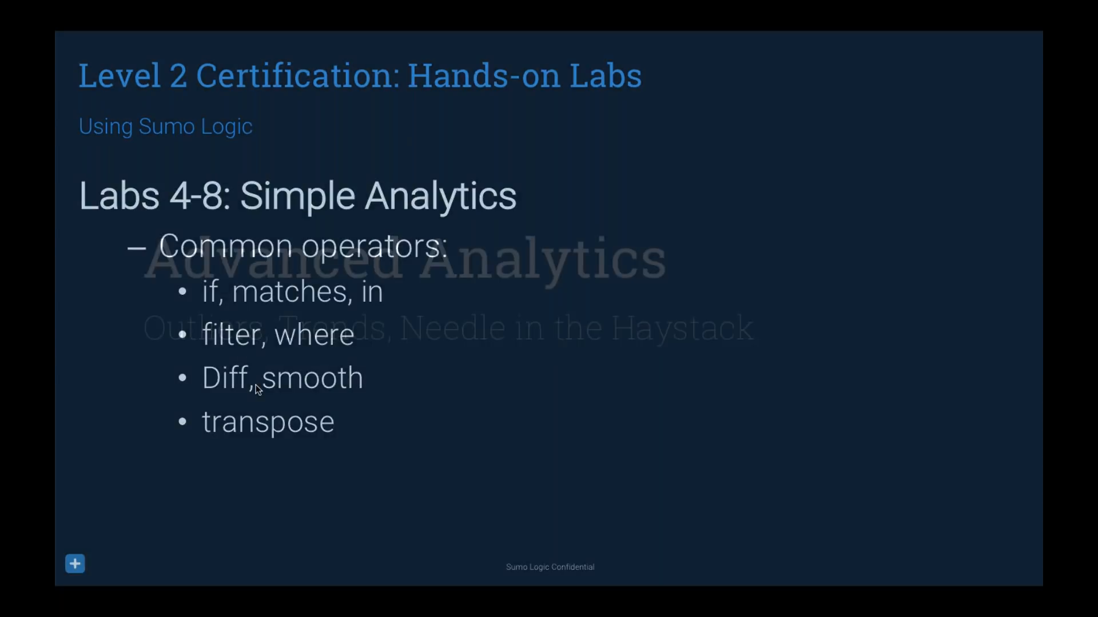
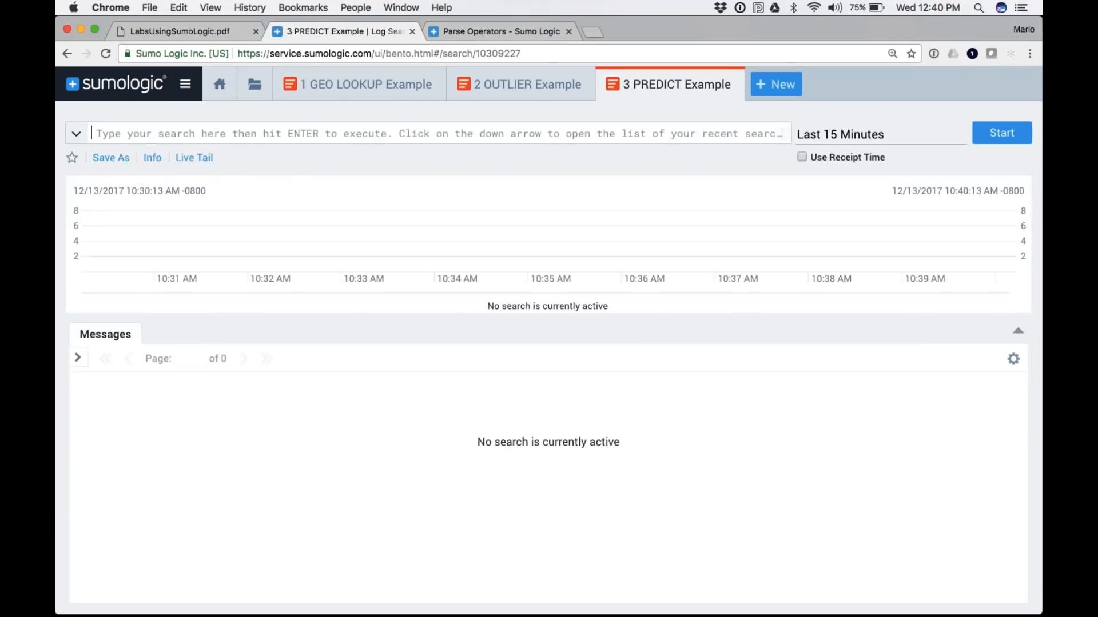
Step: Open the saved search 4 LOGREDUCE Example from the Training Queries folder, and return to the library
{"action": "left_click", "coordinate": [260, 88]}
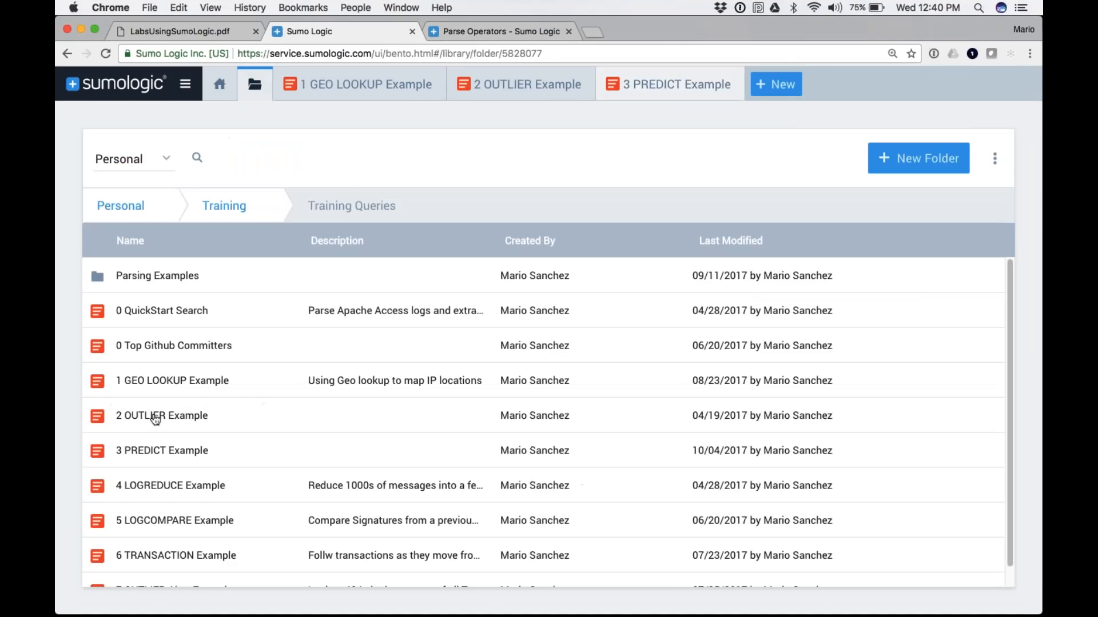
{"action": "left_click", "coordinate": [149, 492]}
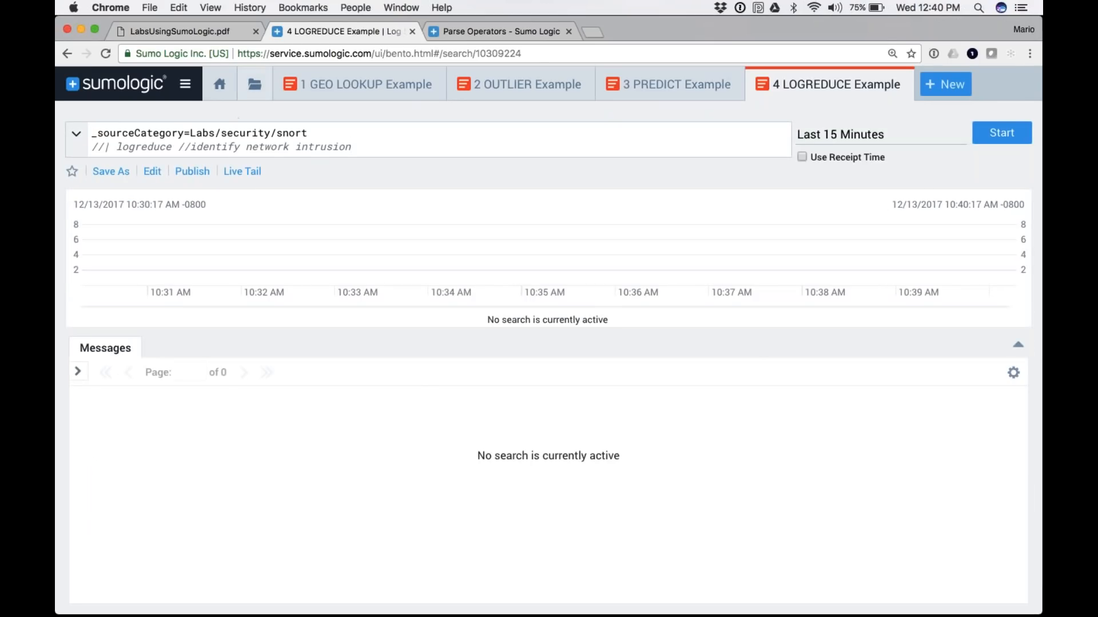
{"action": "left_click", "coordinate": [252, 86]}
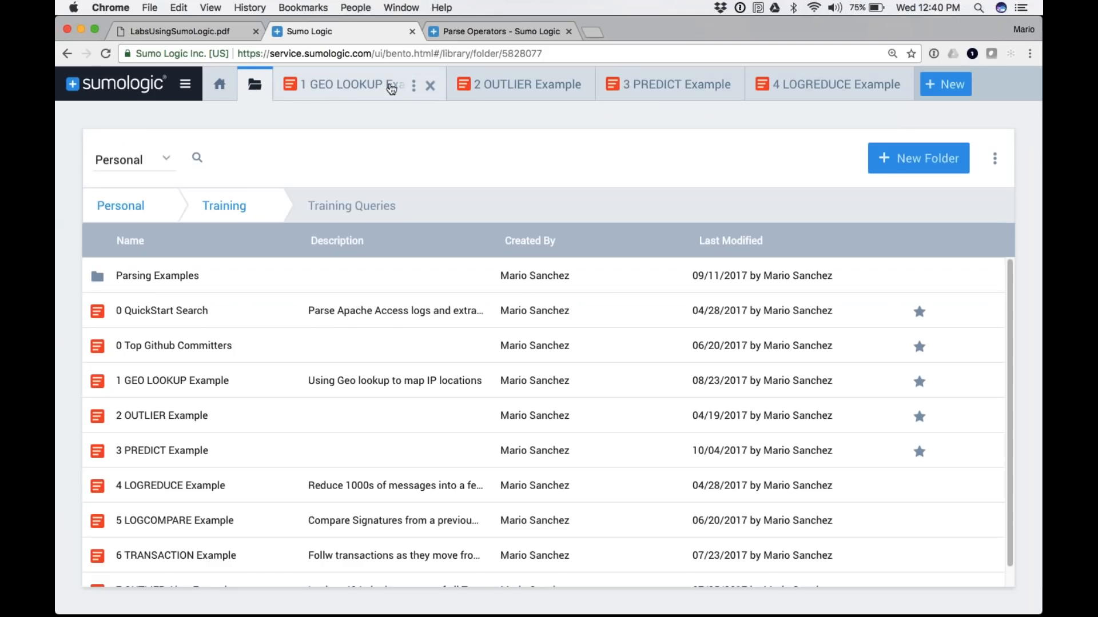
Step: Switch to the saved search 2 OUTLIER Example and comment out the outlier line of its query
{"action": "left_click", "coordinate": [522, 88]}
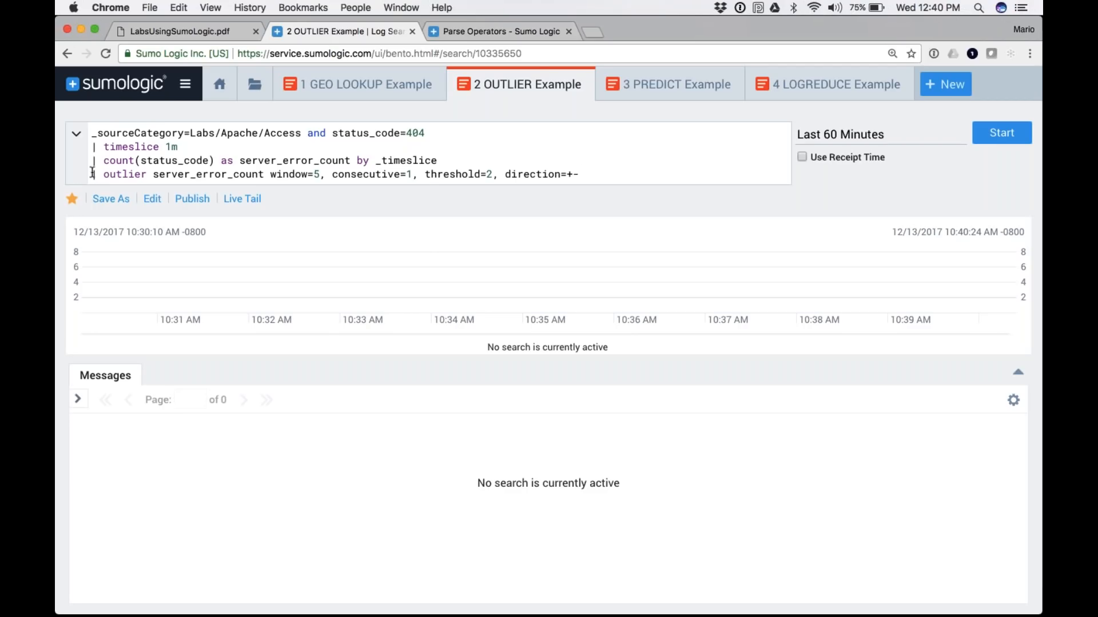
{"action": "mouse_move", "coordinate": [93, 173]}
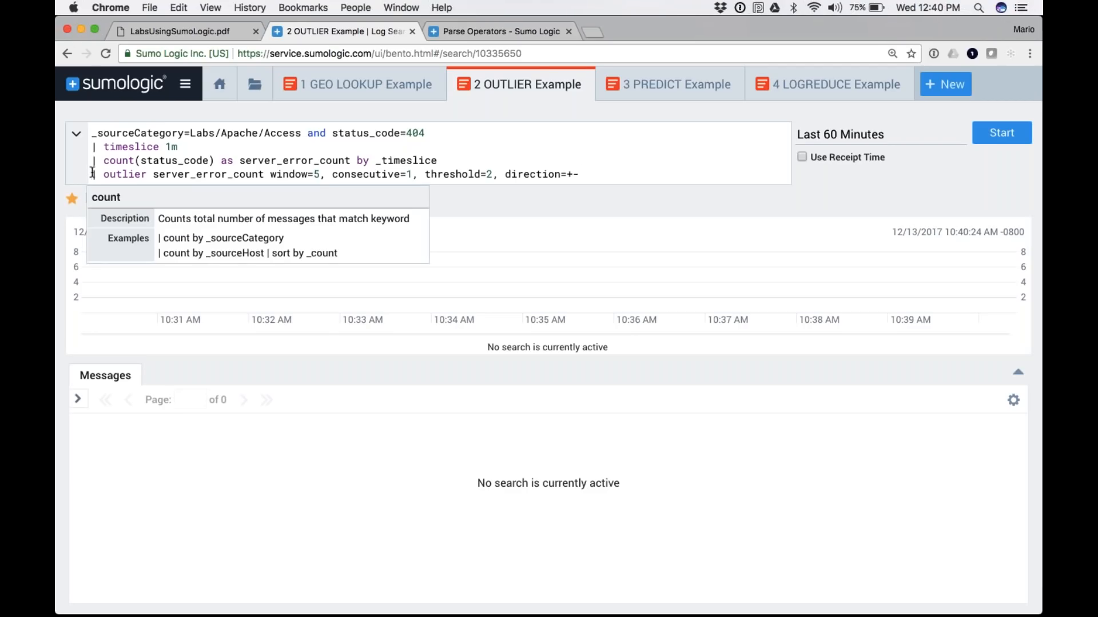
{"action": "key", "text": "super+slash"}
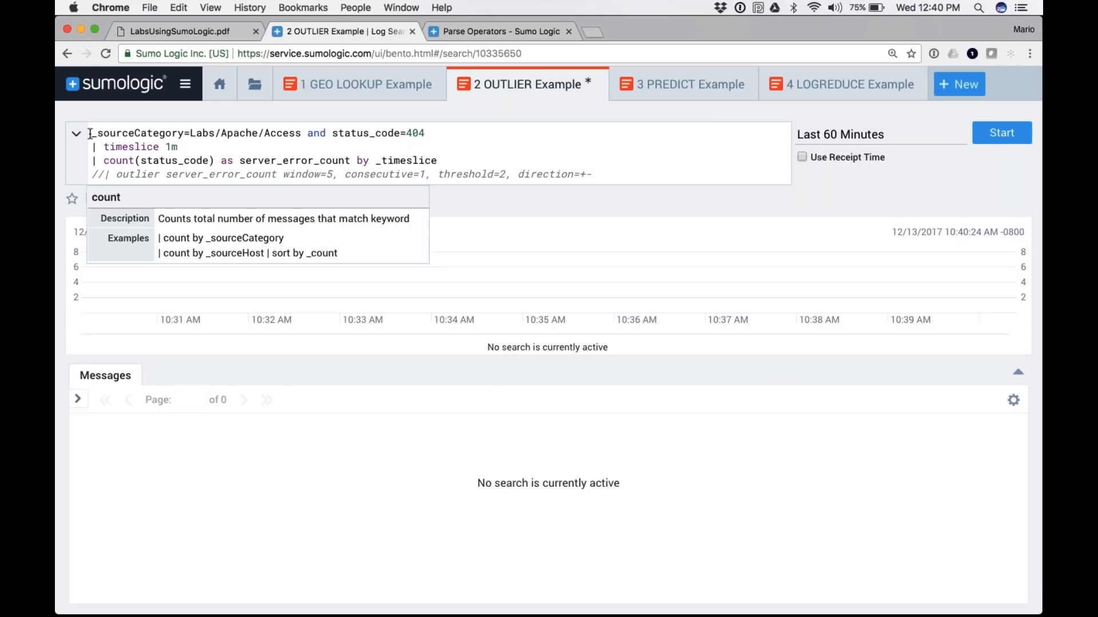
Step: Review the query's source category, timeslice and count lines, and run the query over the last 60 minutes
{"action": "left_click_drag", "start_coordinate": [89, 135], "coordinate": [430, 133]}
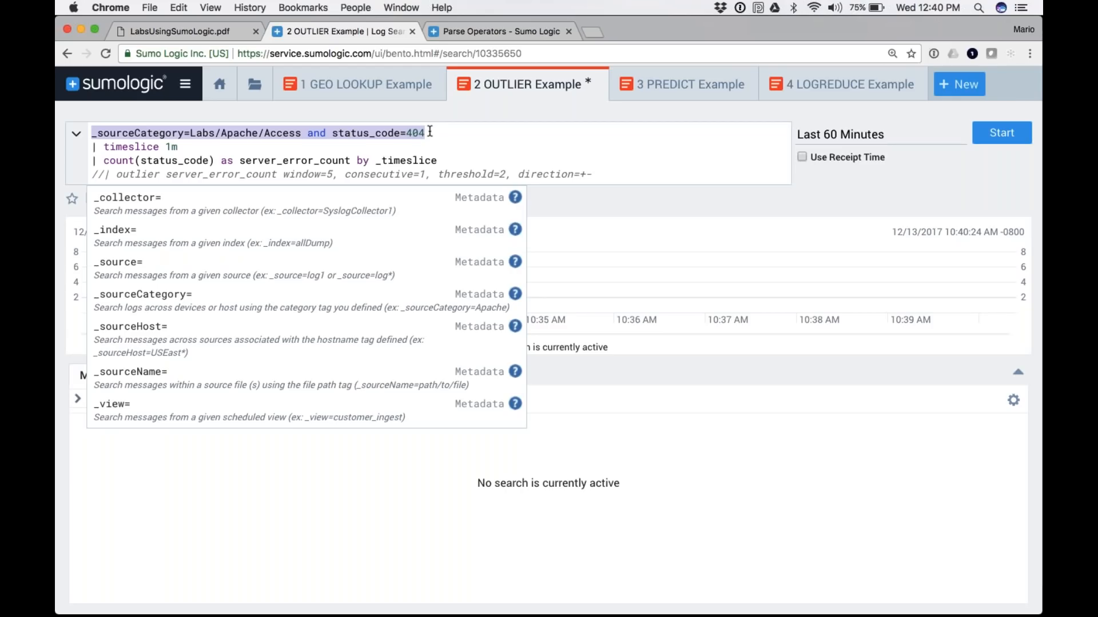
{"action": "left_click", "coordinate": [180, 146]}
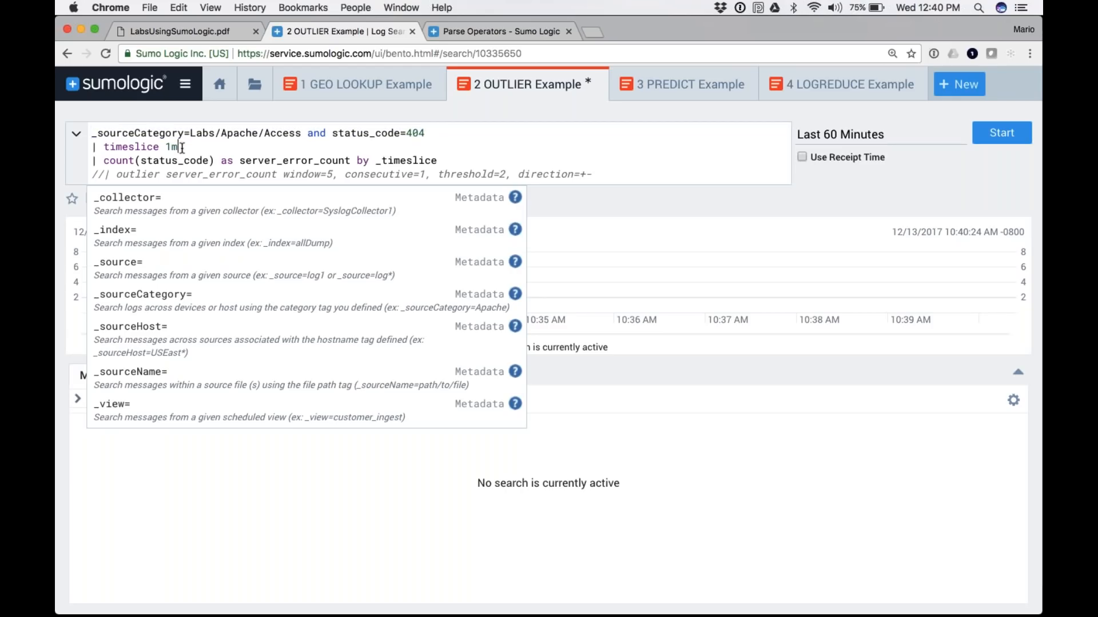
{"action": "left_click_drag", "start_coordinate": [180, 147], "coordinate": [89, 145]}
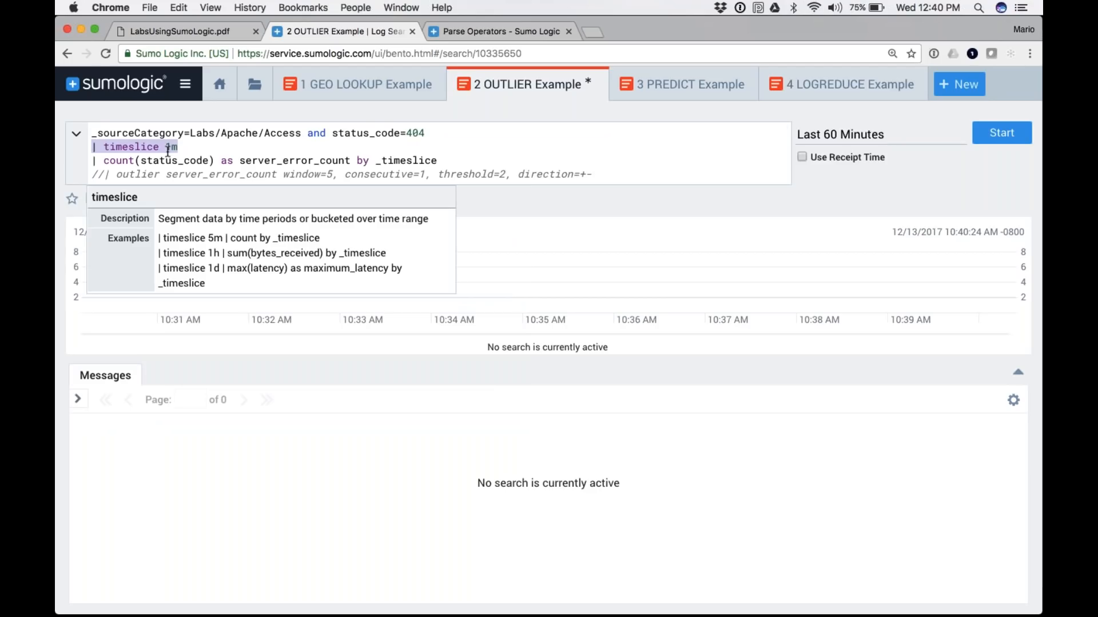
{"action": "left_click", "coordinate": [135, 160]}
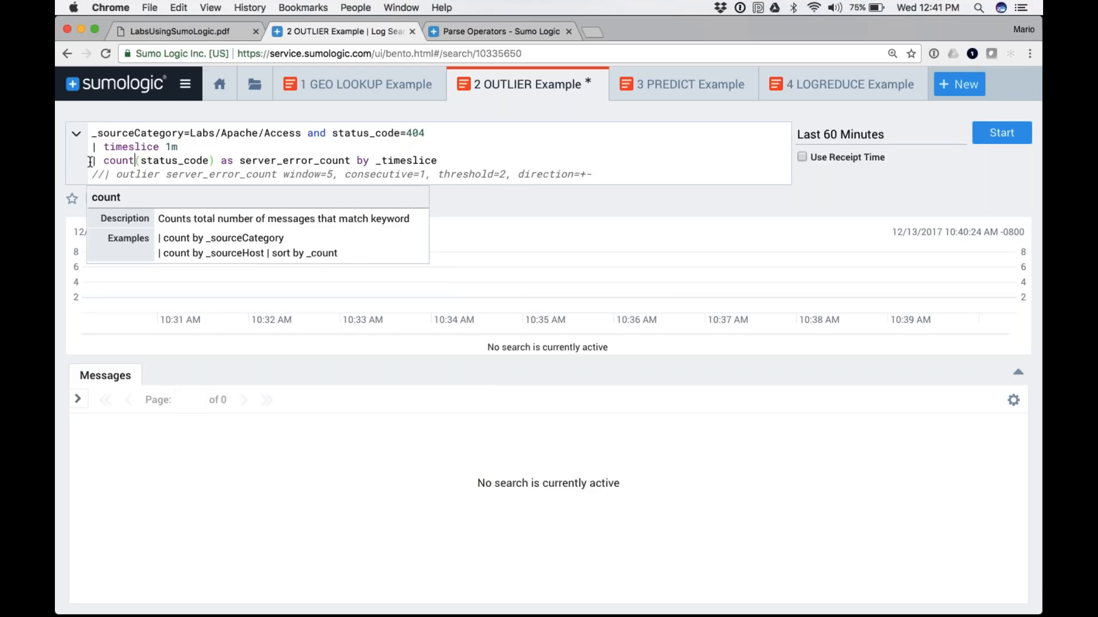
{"action": "left_click_drag", "start_coordinate": [95, 162], "coordinate": [215, 164]}
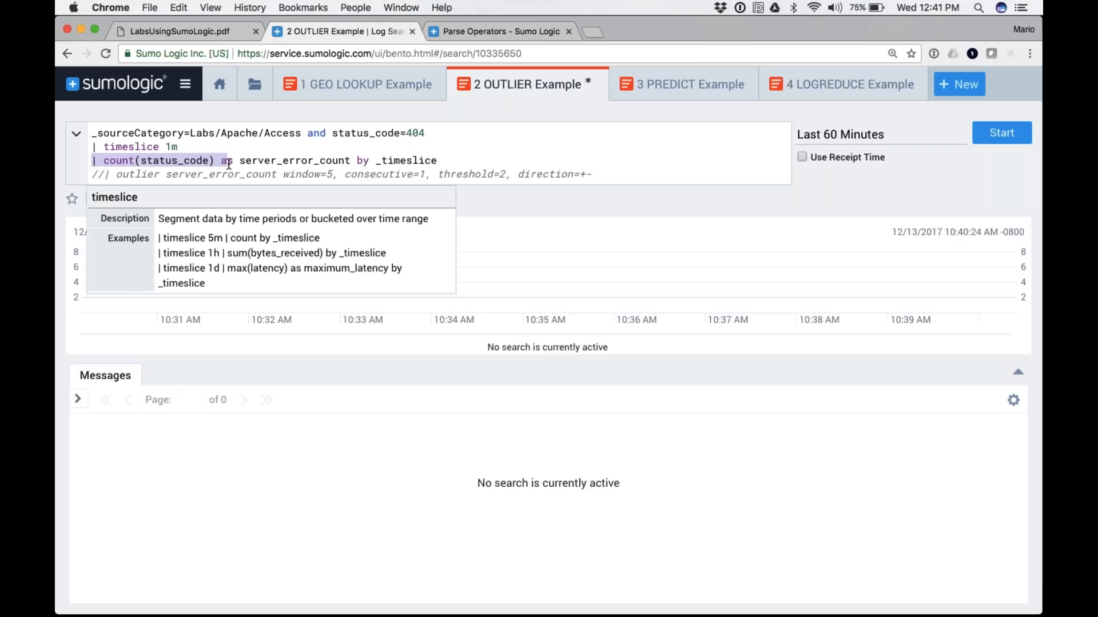
{"action": "double_click", "coordinate": [262, 162]}
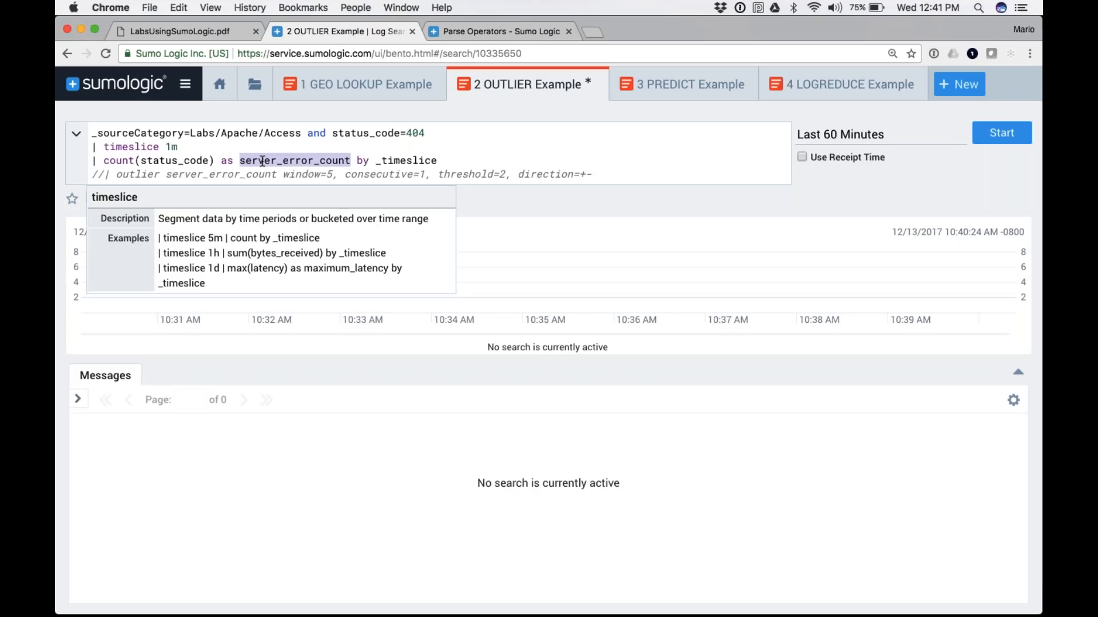
{"action": "left_click", "coordinate": [122, 162]}
{"action": "left_click_drag", "start_coordinate": [93, 163], "coordinate": [440, 161]}
{"action": "left_click", "coordinate": [440, 161]}
{"action": "key", "text": "Return"}
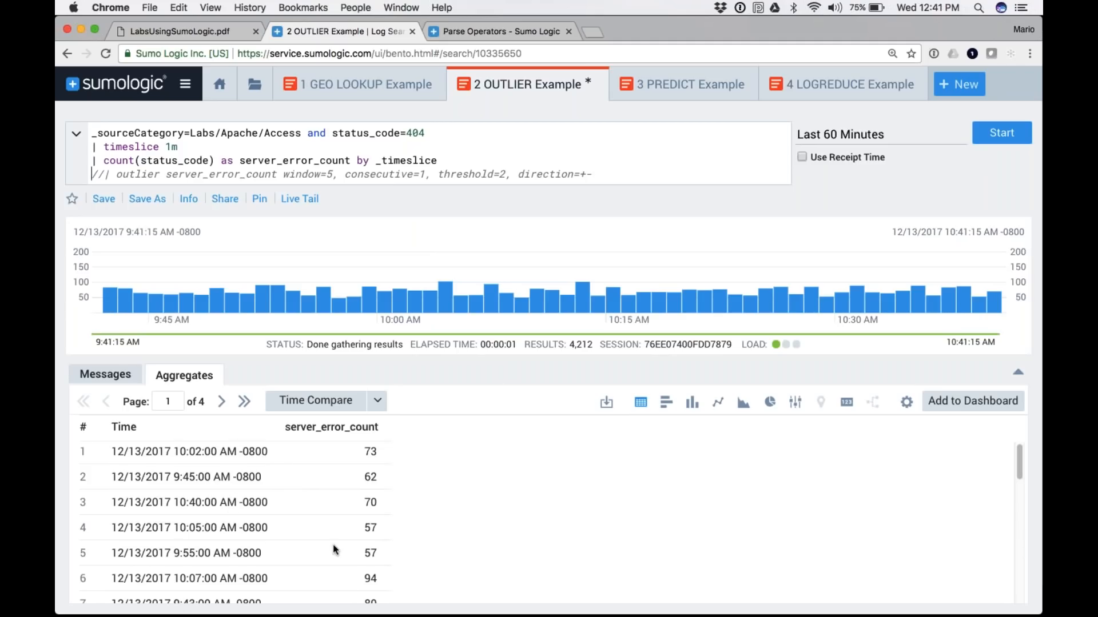
Step: Sort the aggregate results by ascending time and check them as a line chart before returning to the table
{"action": "scroll", "coordinate": [336, 550], "scroll_direction": "down", "scroll_amount": 10}
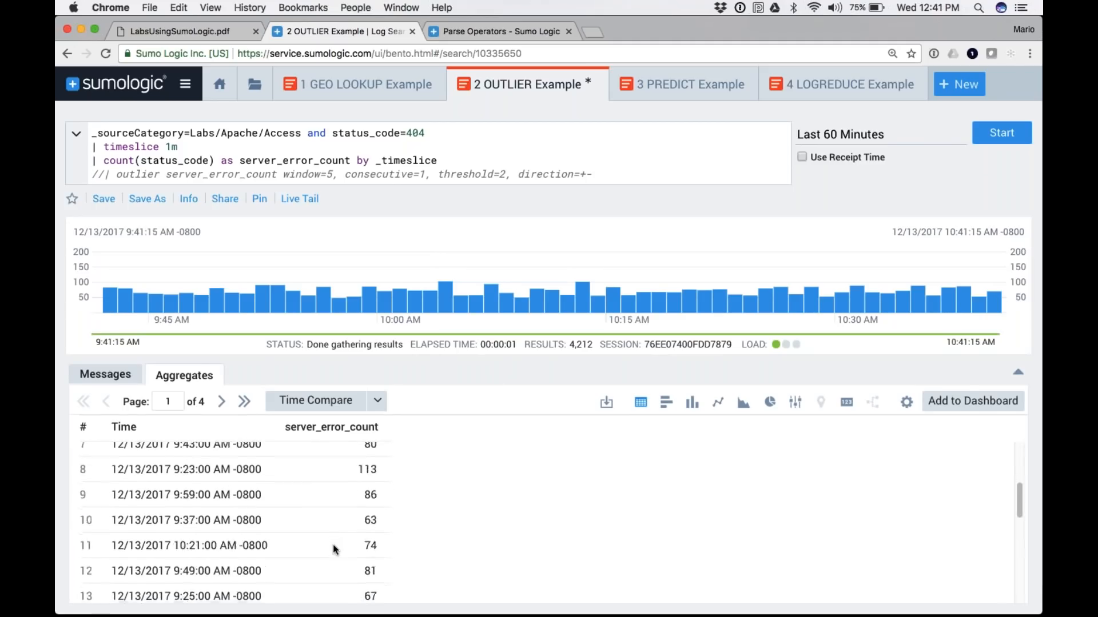
{"action": "scroll", "coordinate": [336, 550], "scroll_direction": "down", "scroll_amount": 2}
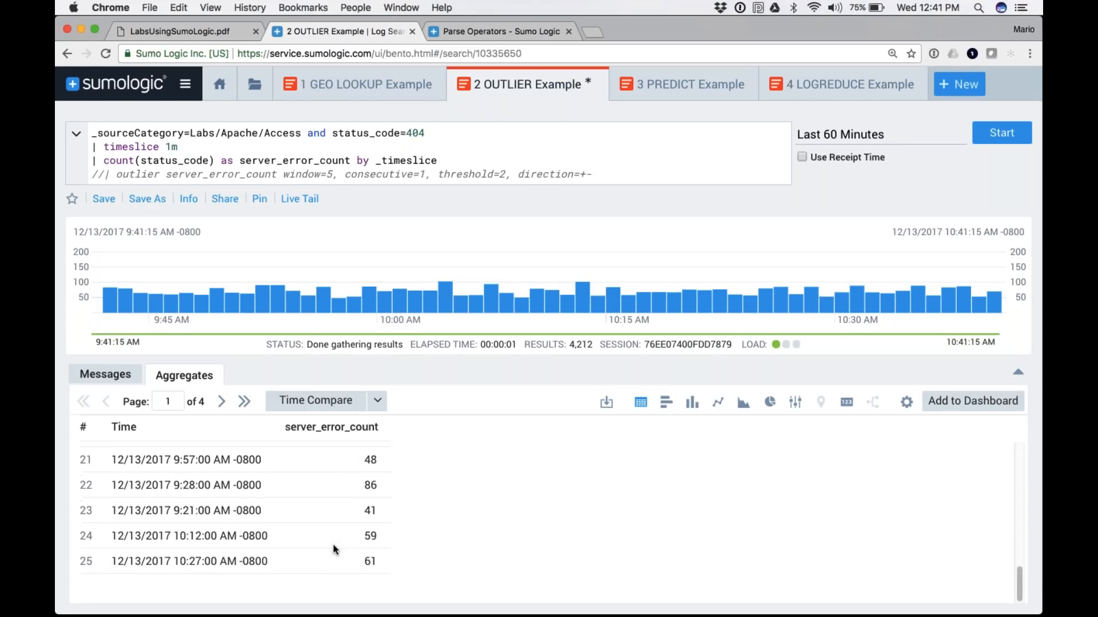
{"action": "scroll", "coordinate": [336, 550], "scroll_direction": "up", "scroll_amount": 4}
{"action": "left_click", "coordinate": [123, 426]}
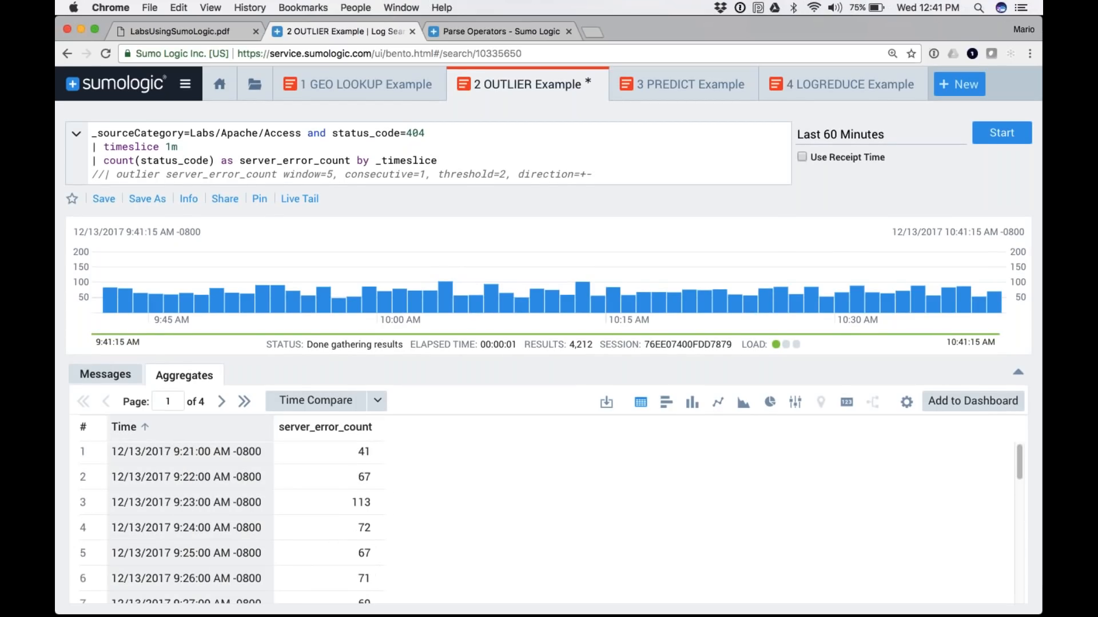
{"action": "left_click", "coordinate": [717, 403]}
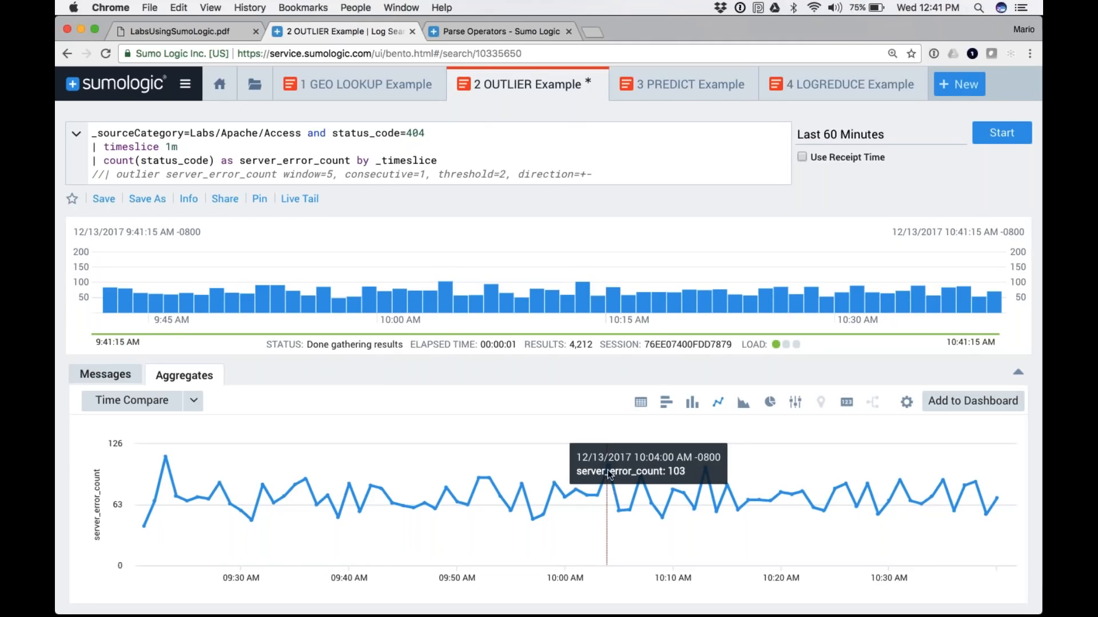
{"action": "left_click", "coordinate": [641, 402]}
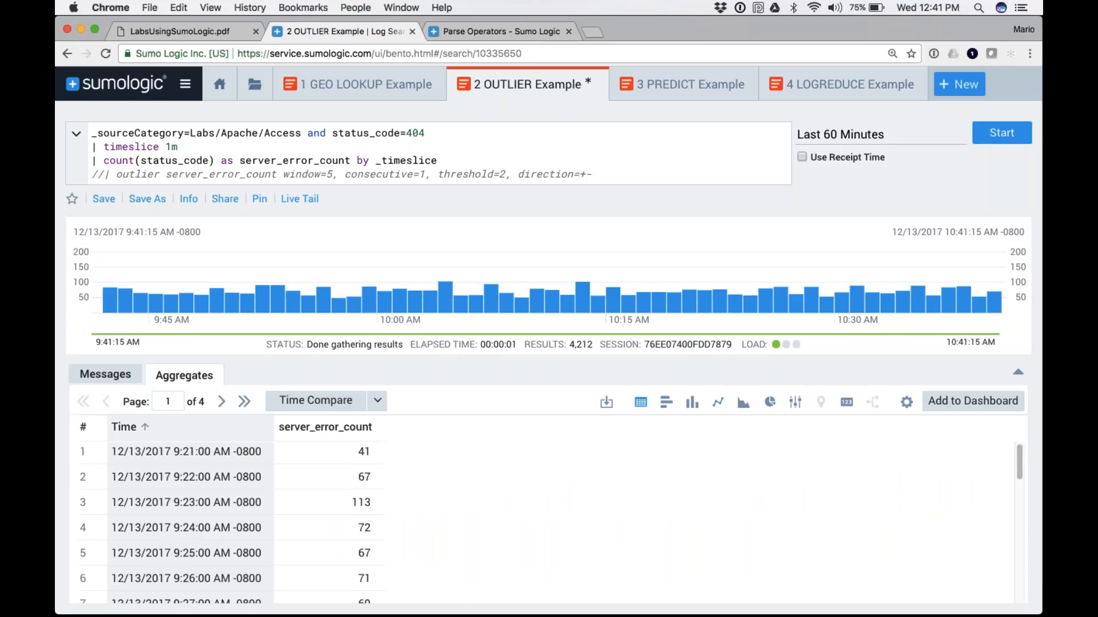
Step: Uncomment the outlier line, remove its parameters after server_error_count, and run the query
{"action": "left_click", "coordinate": [99, 172]}
{"action": "key", "text": "super+slash"}
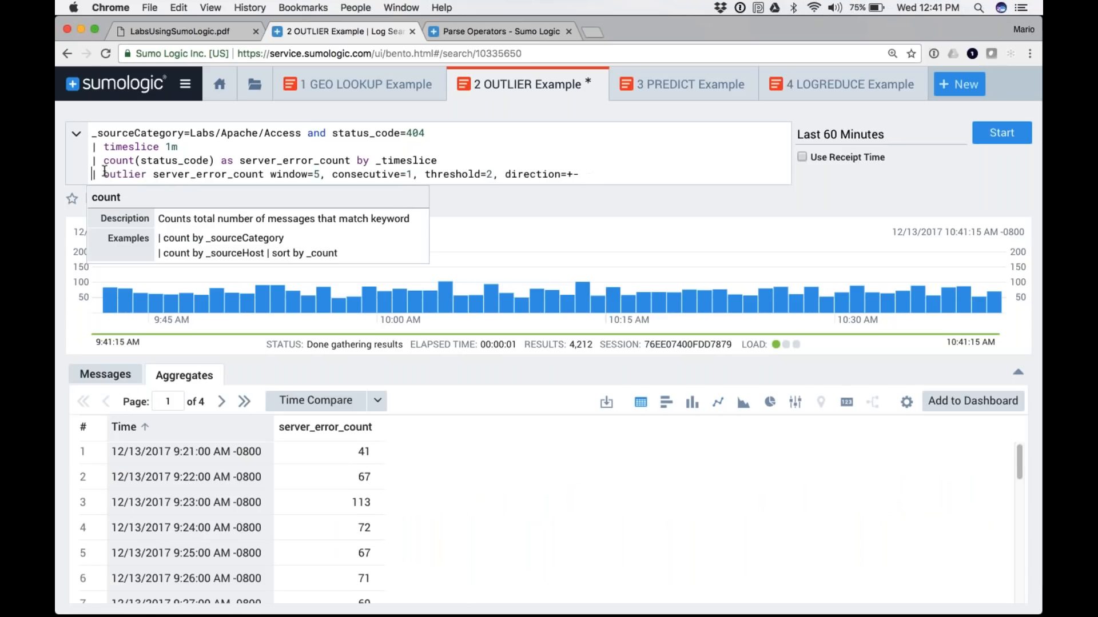
{"action": "left_click_drag", "start_coordinate": [271, 174], "coordinate": [590, 174]}
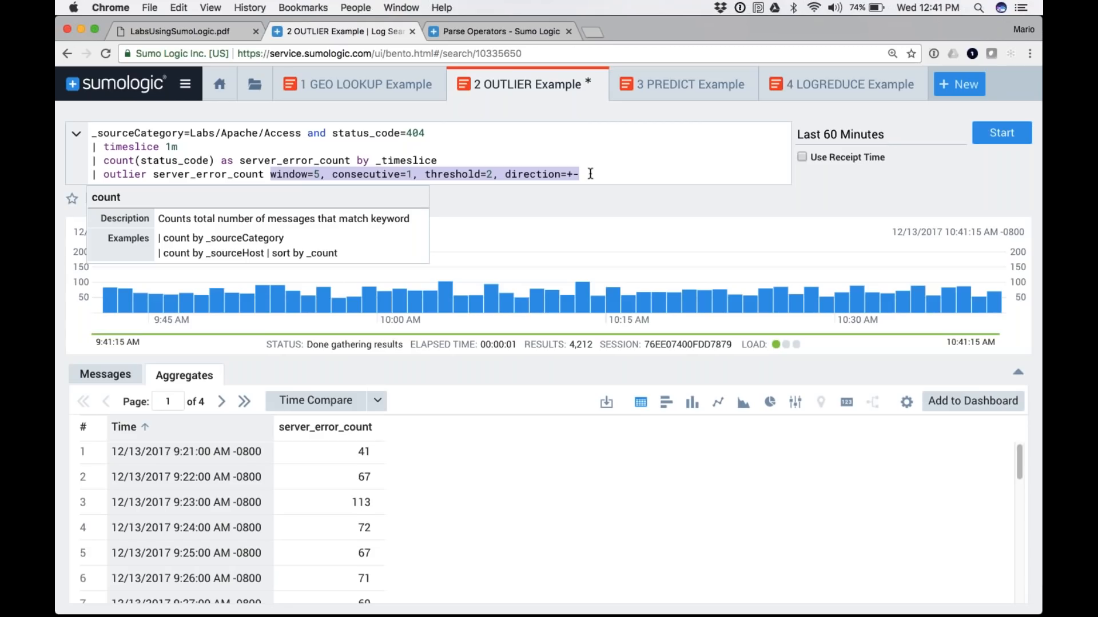
{"action": "key", "text": "BackSpace"}
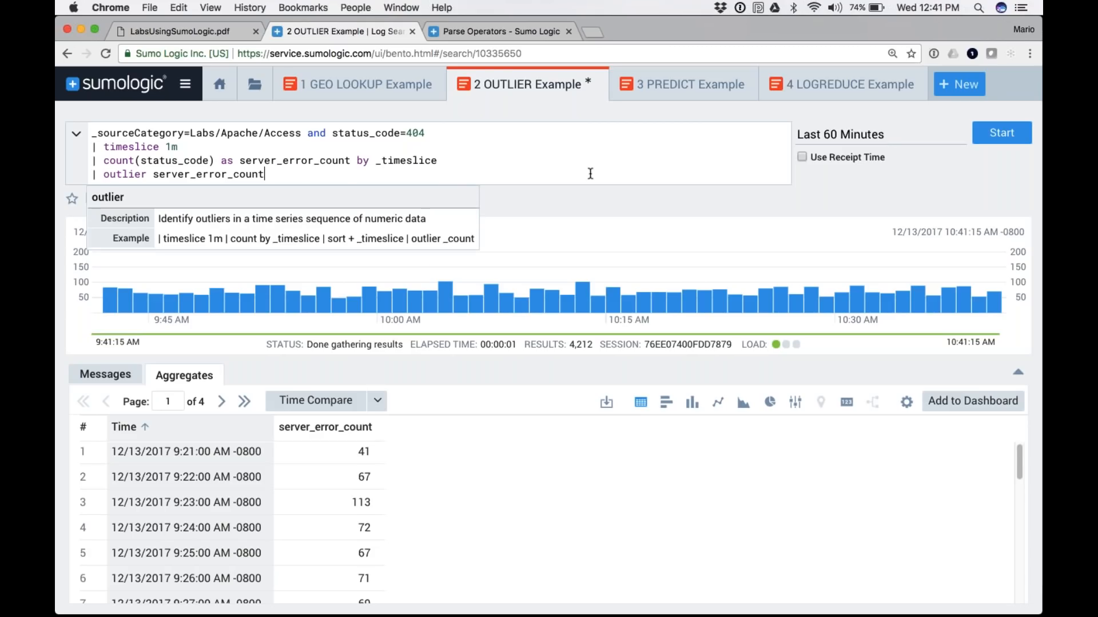
{"action": "double_click", "coordinate": [130, 175]}
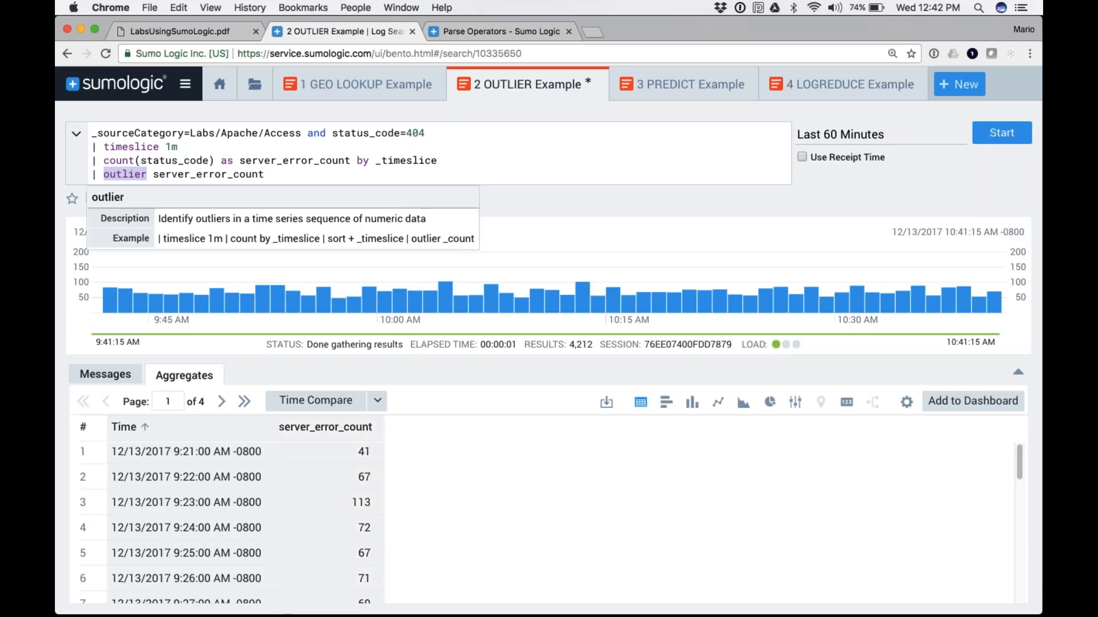
{"action": "key", "text": "Return"}
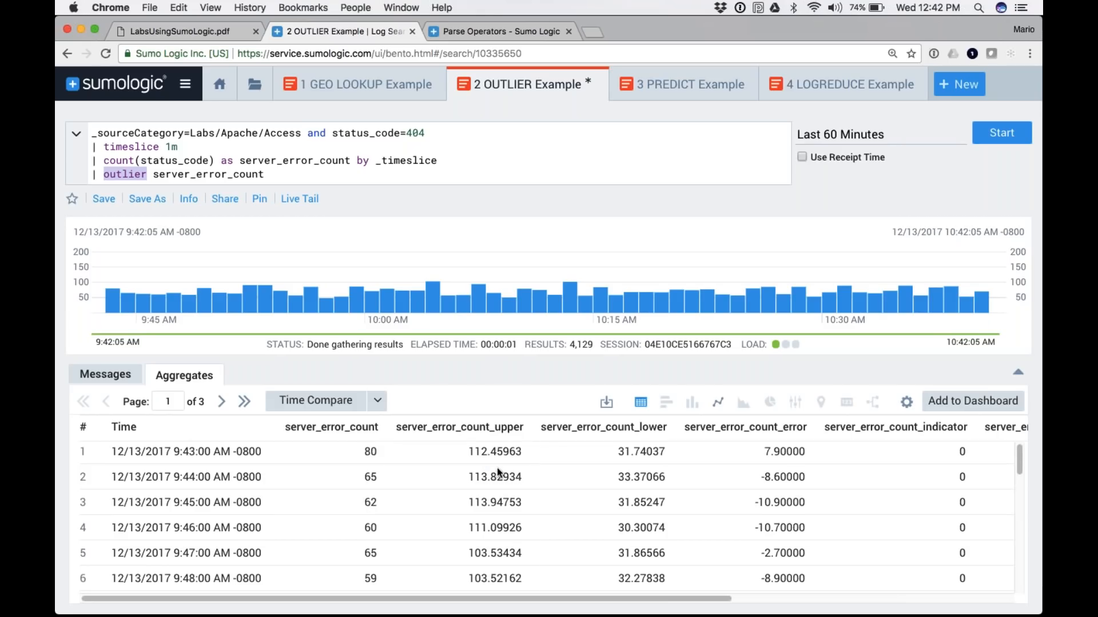
Step: Look through the outlier result columns up to server_error_count_std, and display the results as a line chart
{"action": "scroll", "coordinate": [520, 457], "scroll_direction": "right", "scroll_amount": 3}
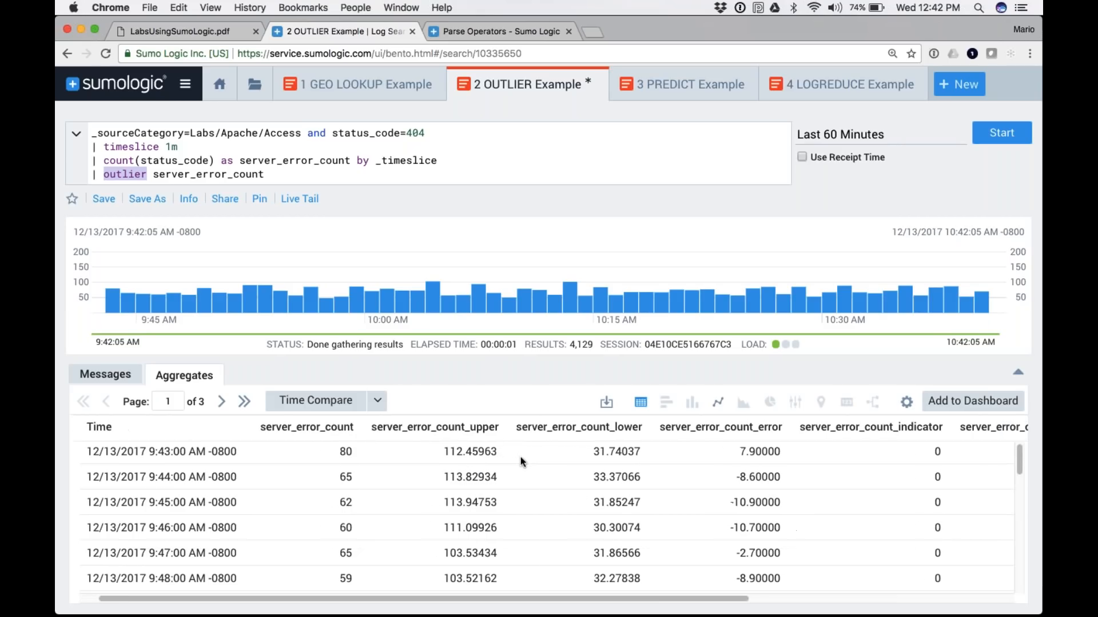
{"action": "scroll", "coordinate": [520, 457], "scroll_direction": "right", "scroll_amount": 5}
{"action": "scroll", "coordinate": [878, 459], "scroll_direction": "right", "scroll_amount": 5}
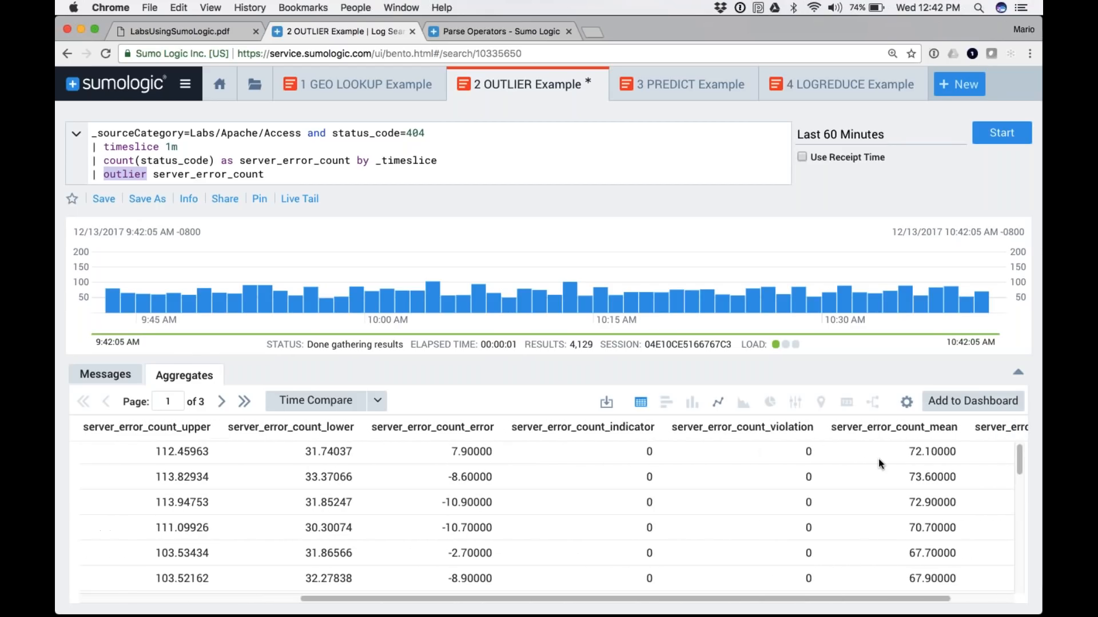
{"action": "scroll", "coordinate": [878, 458], "scroll_direction": "right", "scroll_amount": 3}
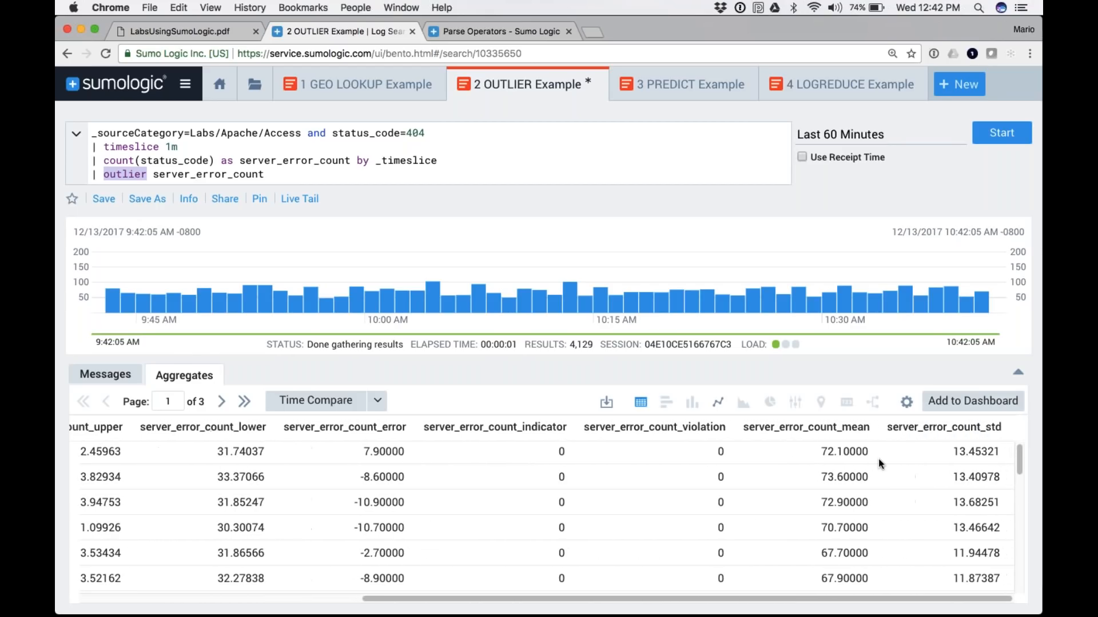
{"action": "left_click", "coordinate": [718, 403]}
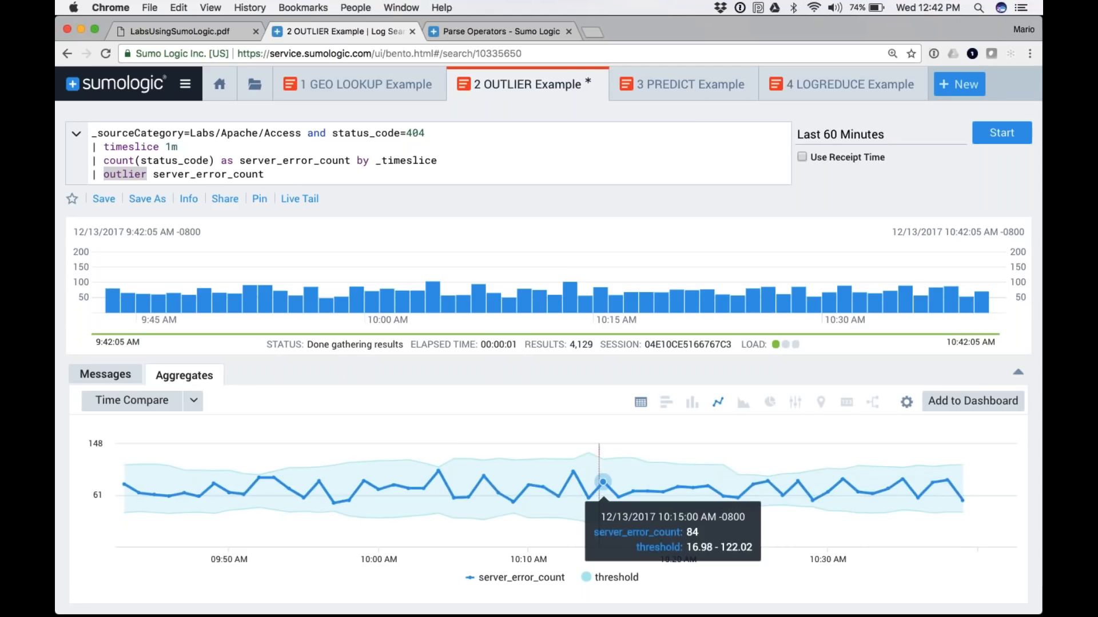
{"action": "mouse_move", "coordinate": [123, 485]}
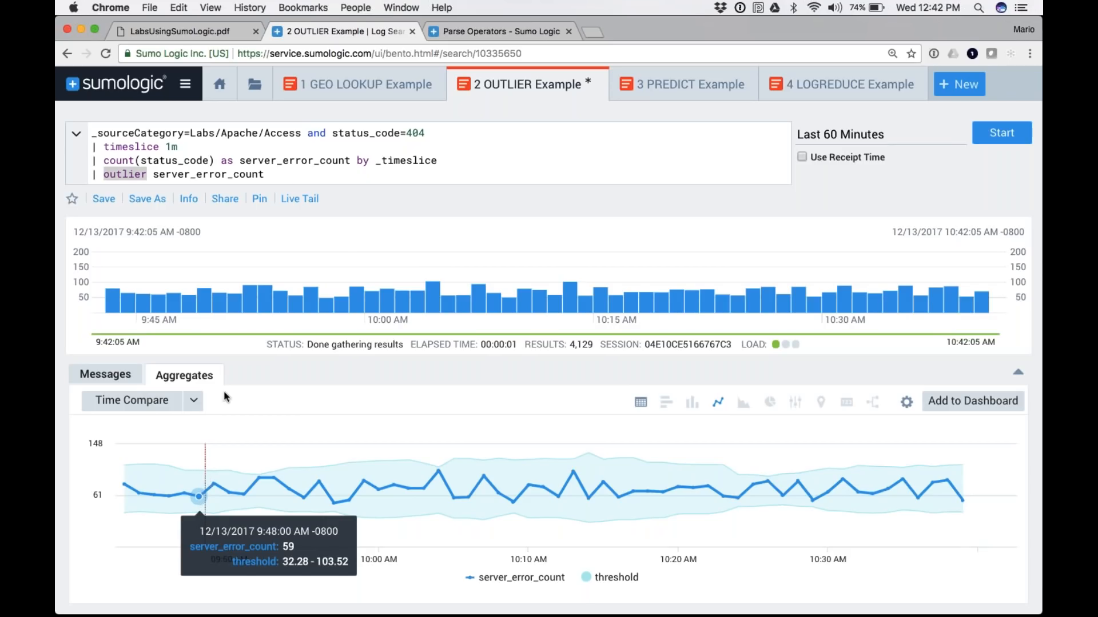
Step: Append "window=5, consecutive=1, threshold=2, direction=+-" to the outlier line after server_error_count
{"action": "left_click", "coordinate": [282, 175]}
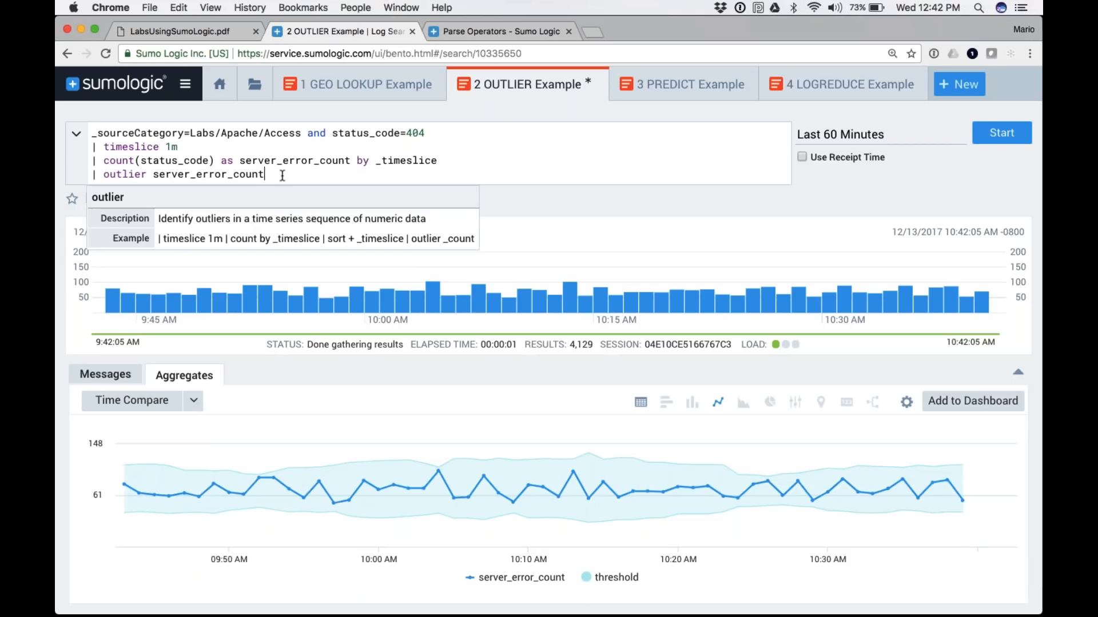
{"action": "type", "text": "window=5, consecutive=1, threshold=2, direction=+-"}
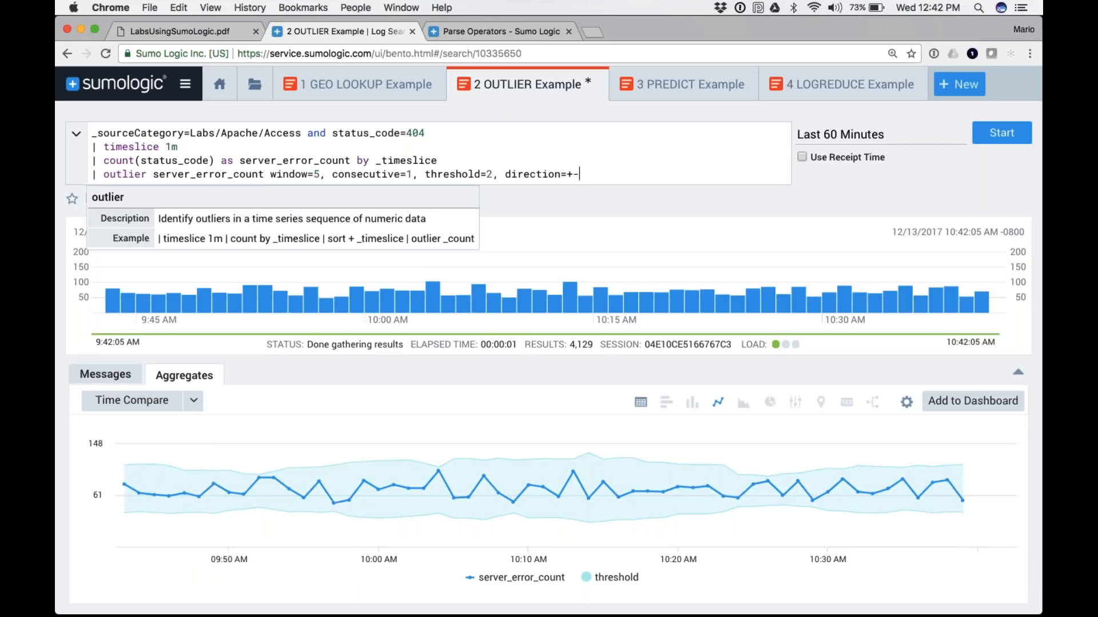
{"action": "left_click_drag", "start_coordinate": [321, 174], "coordinate": [275, 173]}
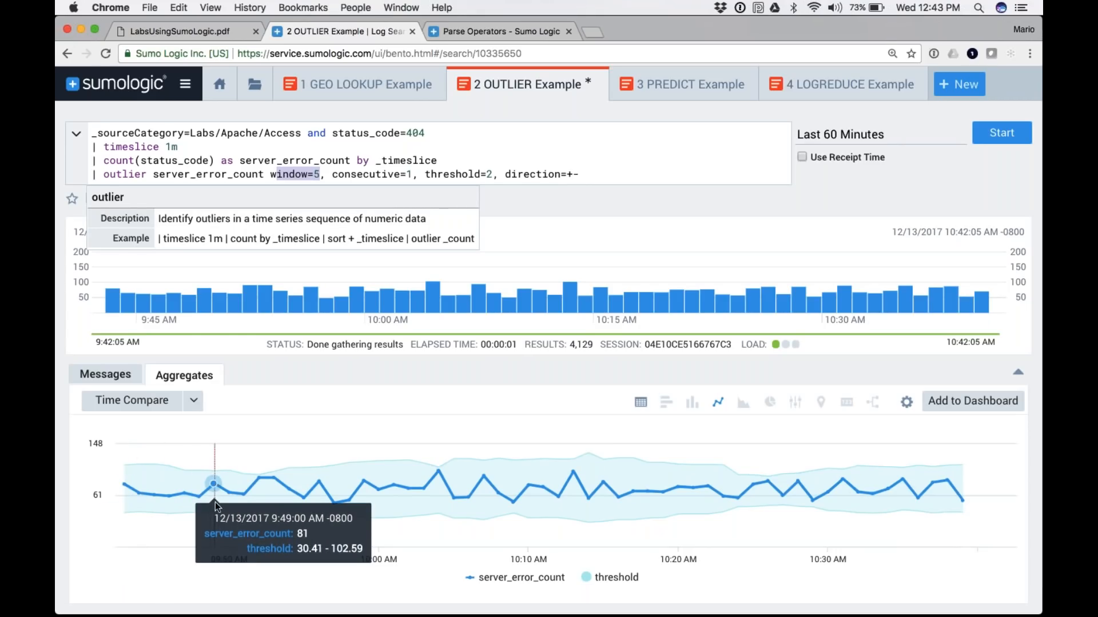
Step: Set the outlier threshold to 1 and run the query
{"action": "left_click", "coordinate": [458, 171]}
{"action": "double_click", "coordinate": [457, 171]}
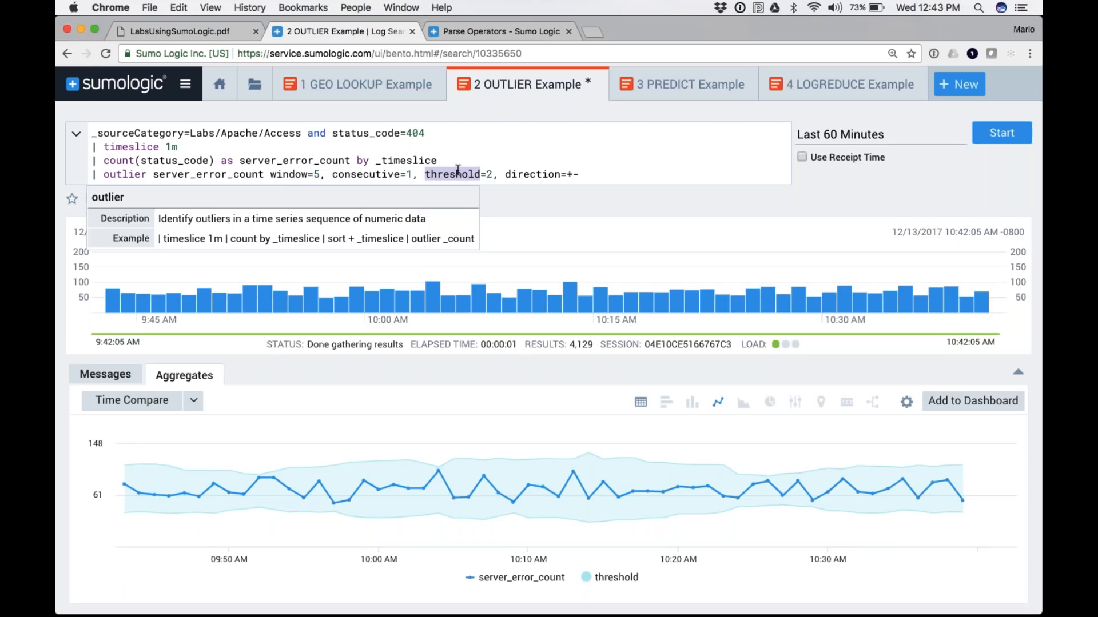
{"action": "left_click", "coordinate": [489, 174]}
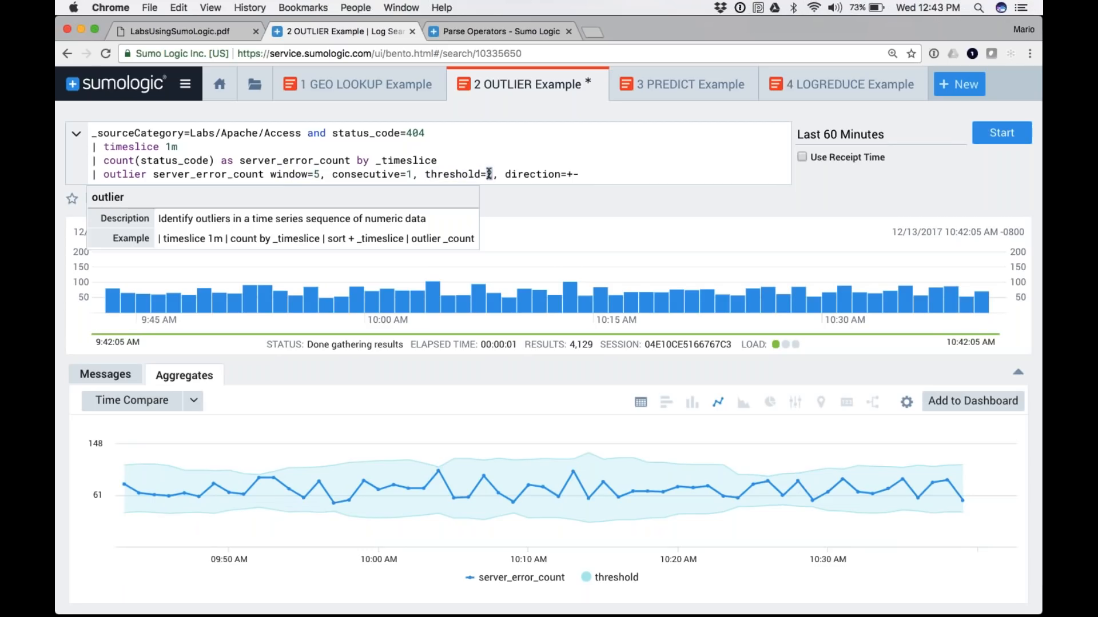
{"action": "key", "text": "BackSpace"}
{"action": "type", "text": "1"}
{"action": "key", "text": "Return"}
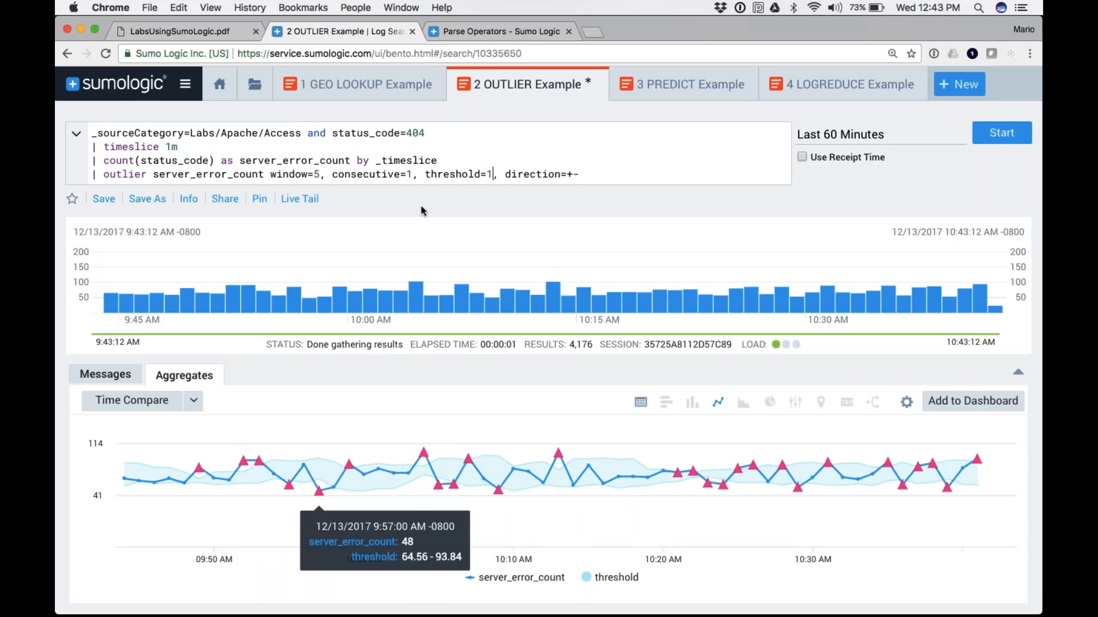
Step: Set the outlier's consecutive parameter to 2, run the query, and inspect the points on the line chart
{"action": "left_click", "coordinate": [409, 176]}
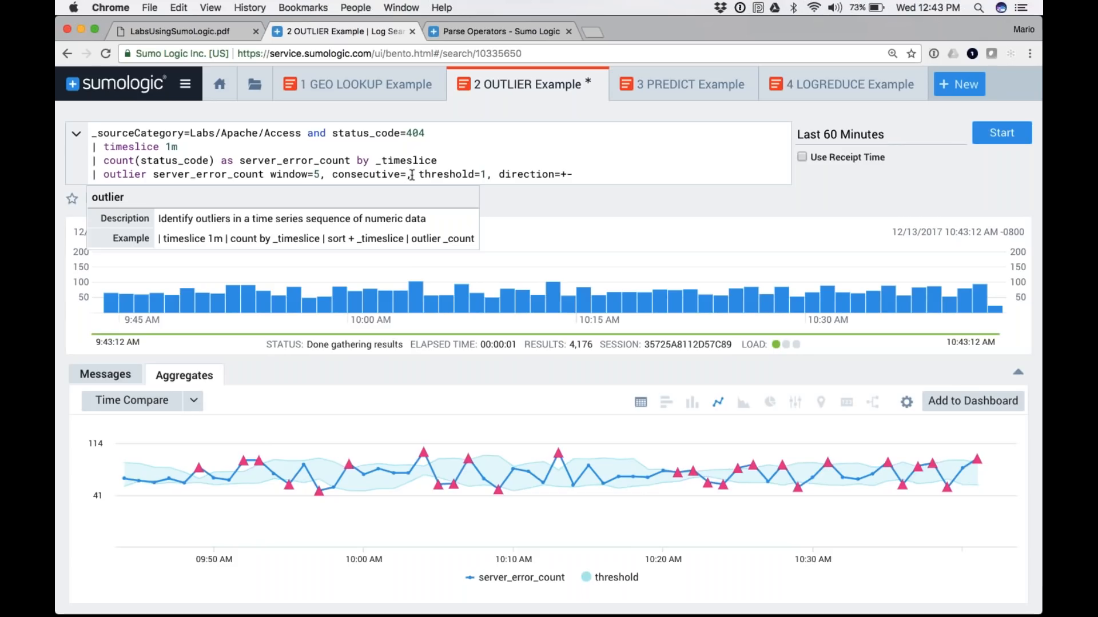
{"action": "type", "text": "2"}
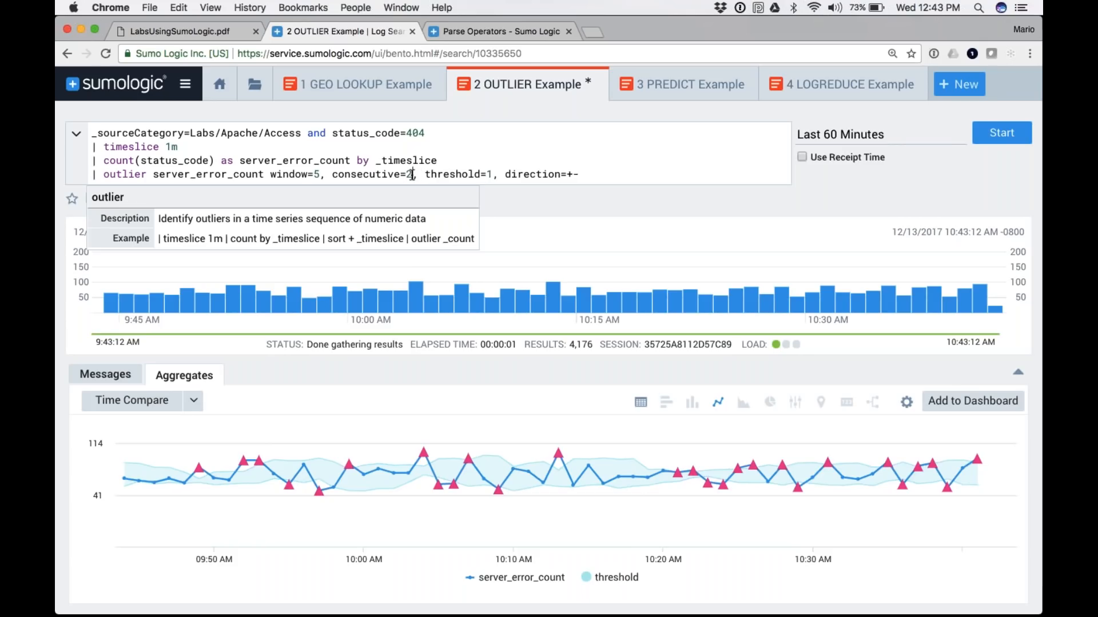
{"action": "key", "text": "Return"}
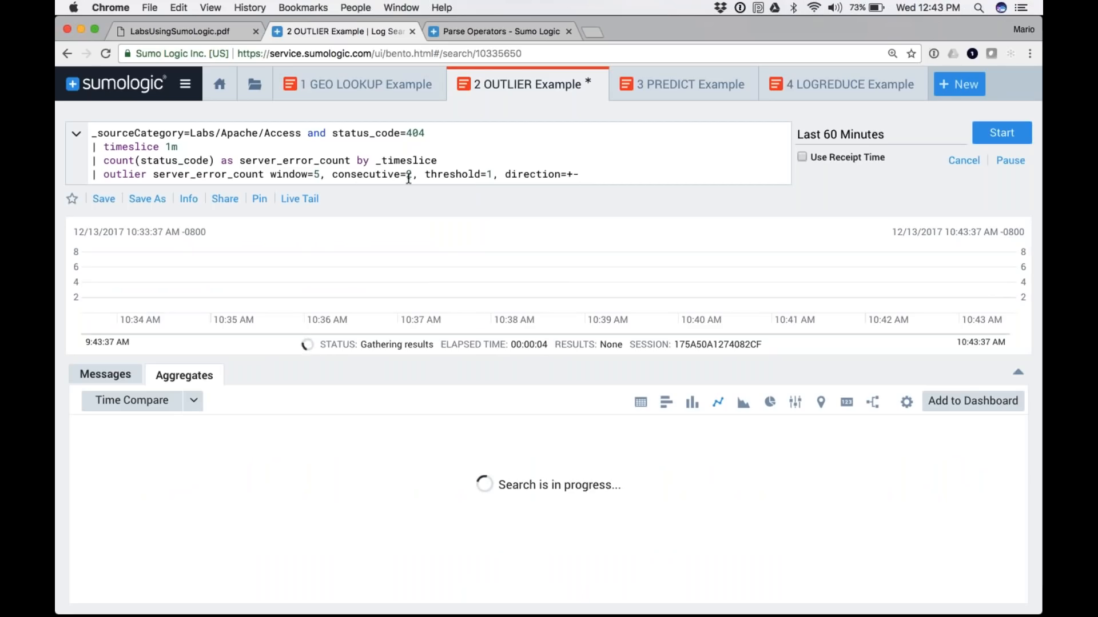
{"action": "mouse_move", "coordinate": [321, 456]}
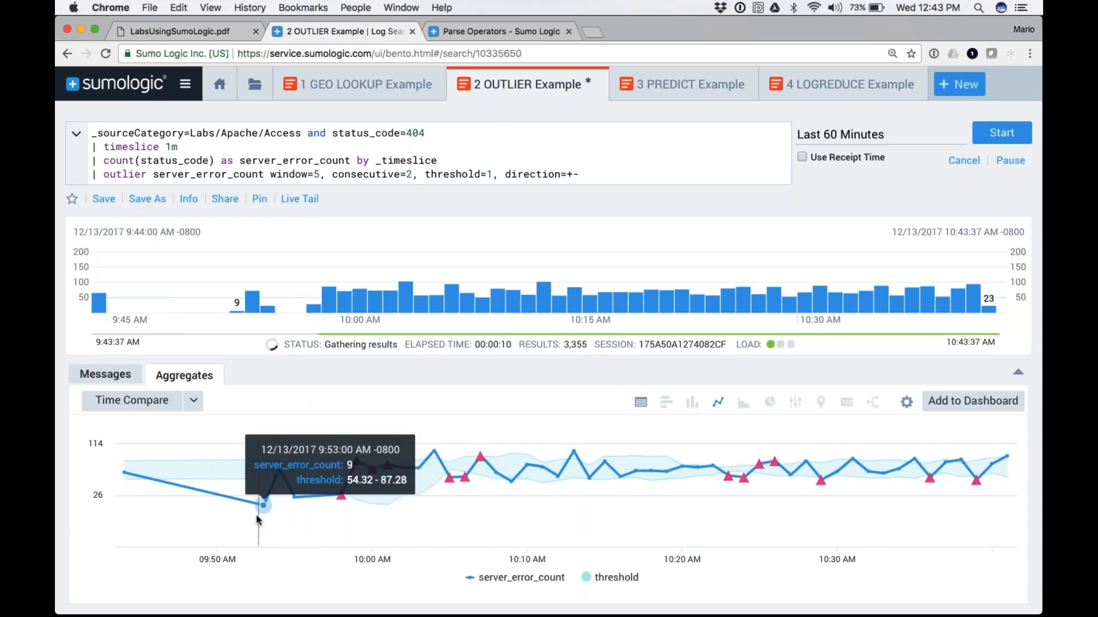
Step: Inspect the flagged points on the outlier chart, check the indicator and violation columns in table view, and return to the line chart
{"action": "mouse_move", "coordinate": [339, 500]}
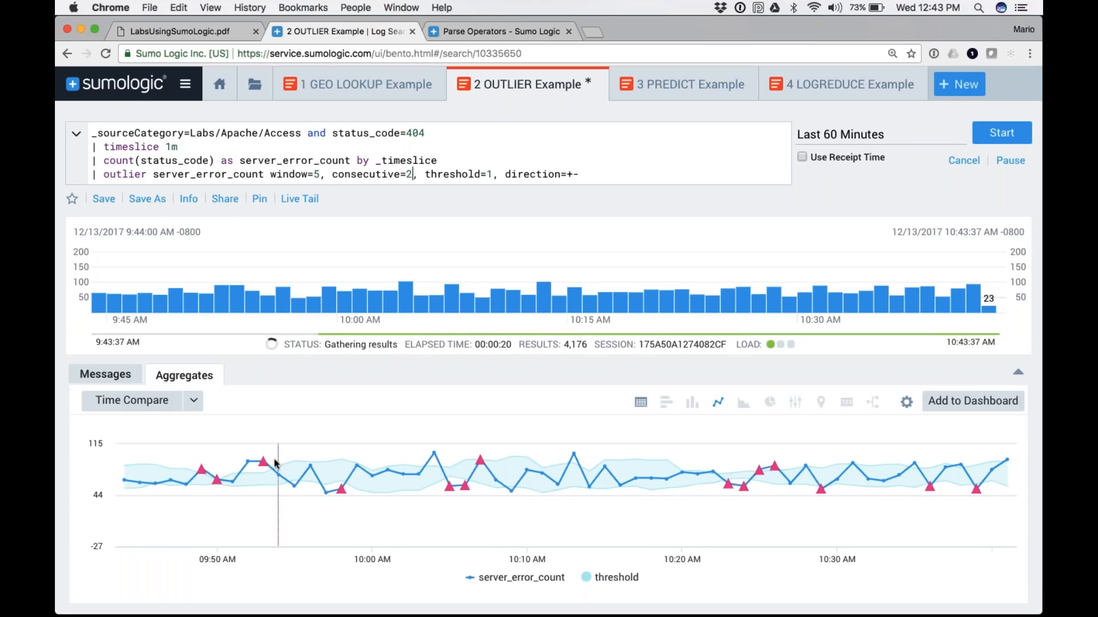
{"action": "mouse_move", "coordinate": [261, 468]}
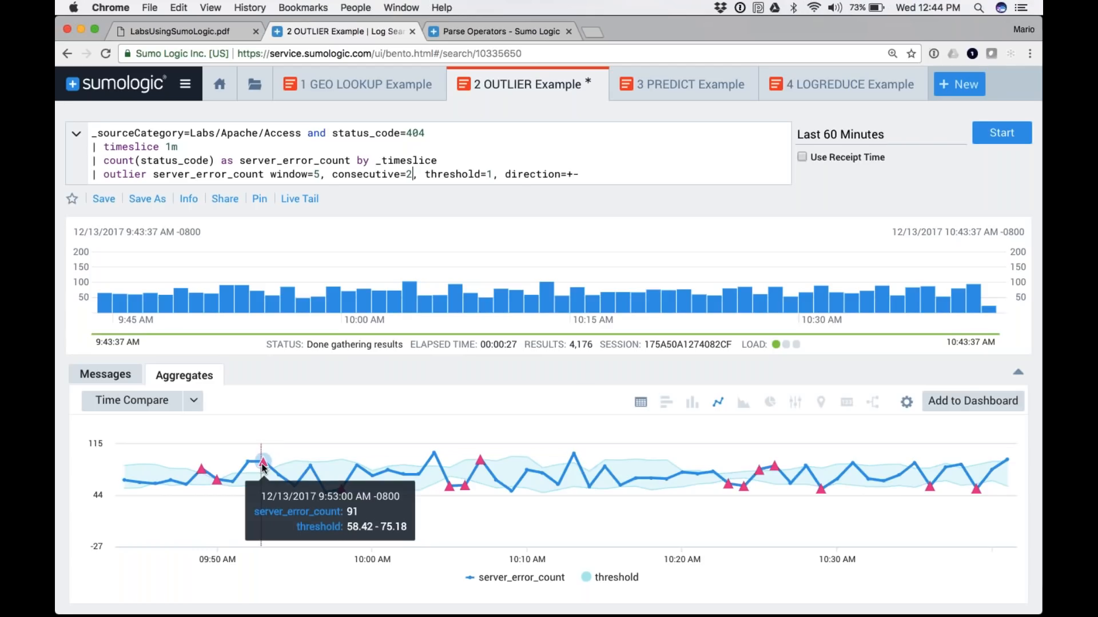
{"action": "left_click", "coordinate": [640, 402]}
{"action": "scroll", "coordinate": [622, 503], "scroll_direction": "right", "scroll_amount": 5}
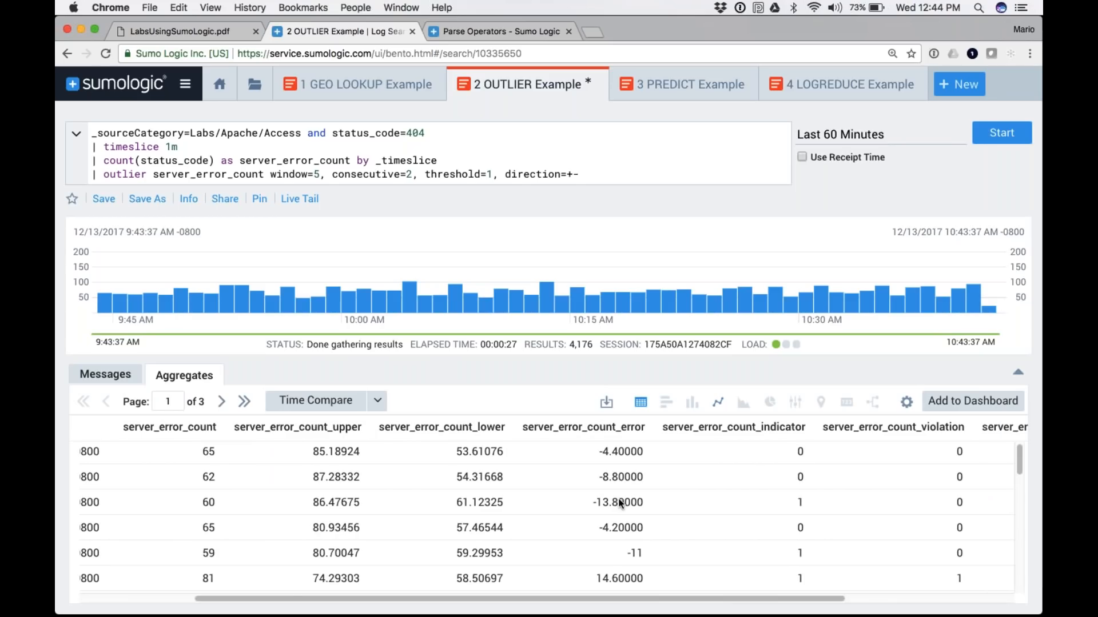
{"action": "scroll", "coordinate": [621, 503], "scroll_direction": "right", "scroll_amount": 7}
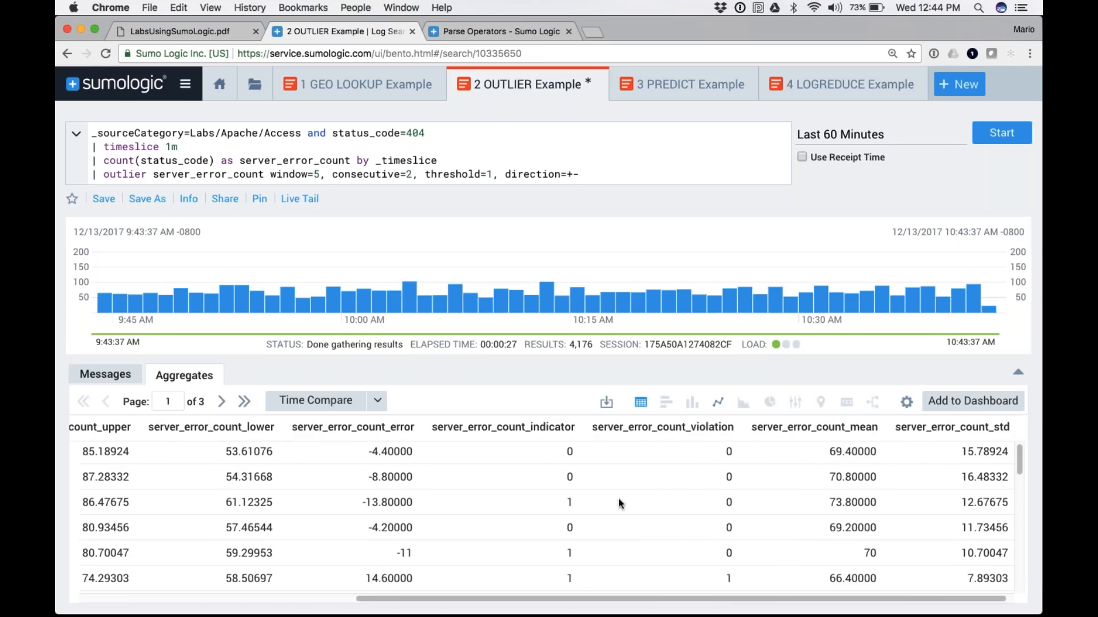
{"action": "scroll", "coordinate": [621, 504], "scroll_direction": "right", "scroll_amount": 1}
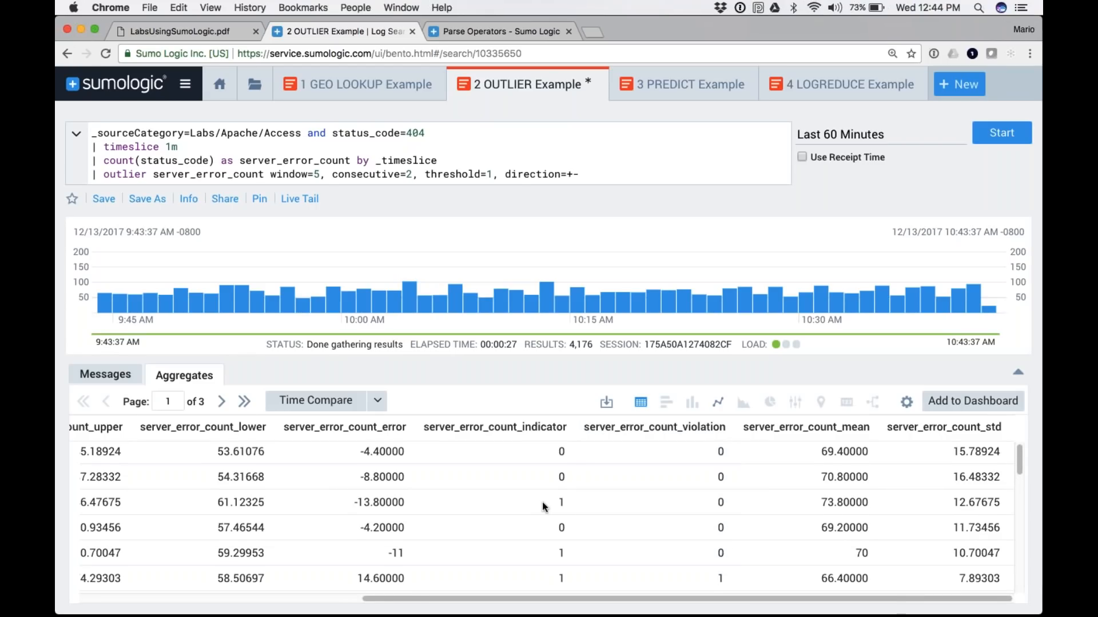
{"action": "scroll", "coordinate": [545, 506], "scroll_direction": "down", "scroll_amount": 1}
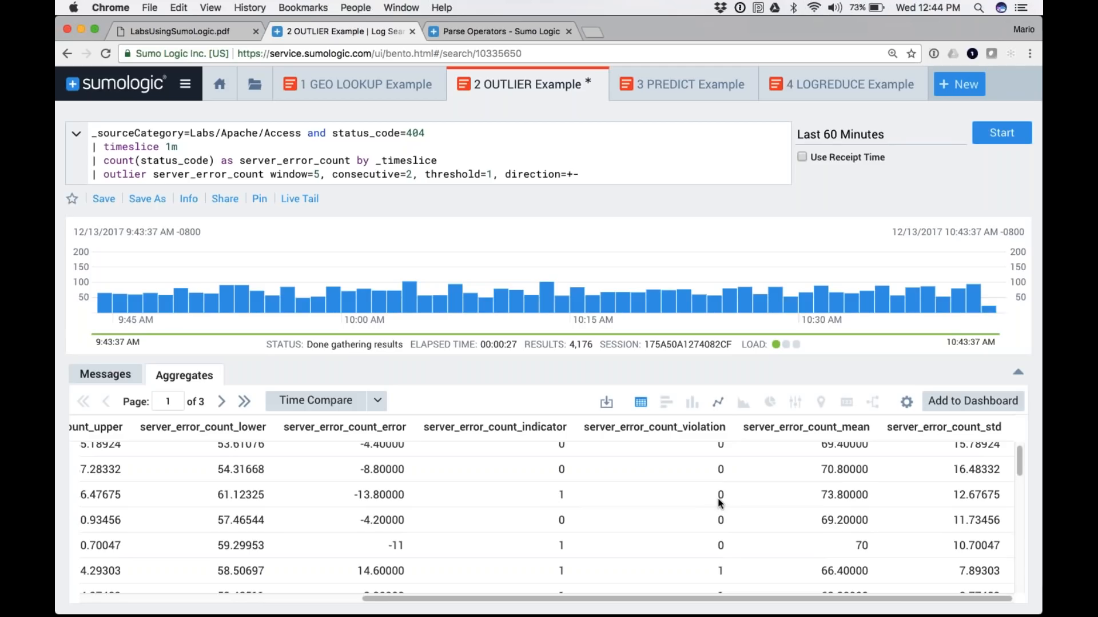
{"action": "scroll", "coordinate": [720, 503], "scroll_direction": "down", "scroll_amount": 3}
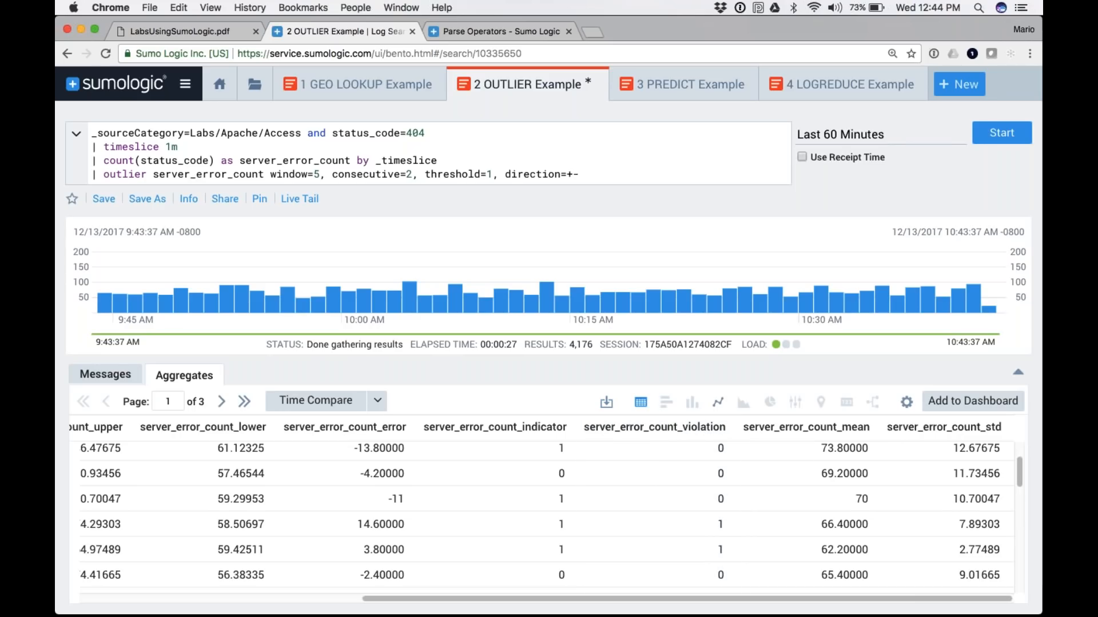
{"action": "left_click", "coordinate": [718, 402]}
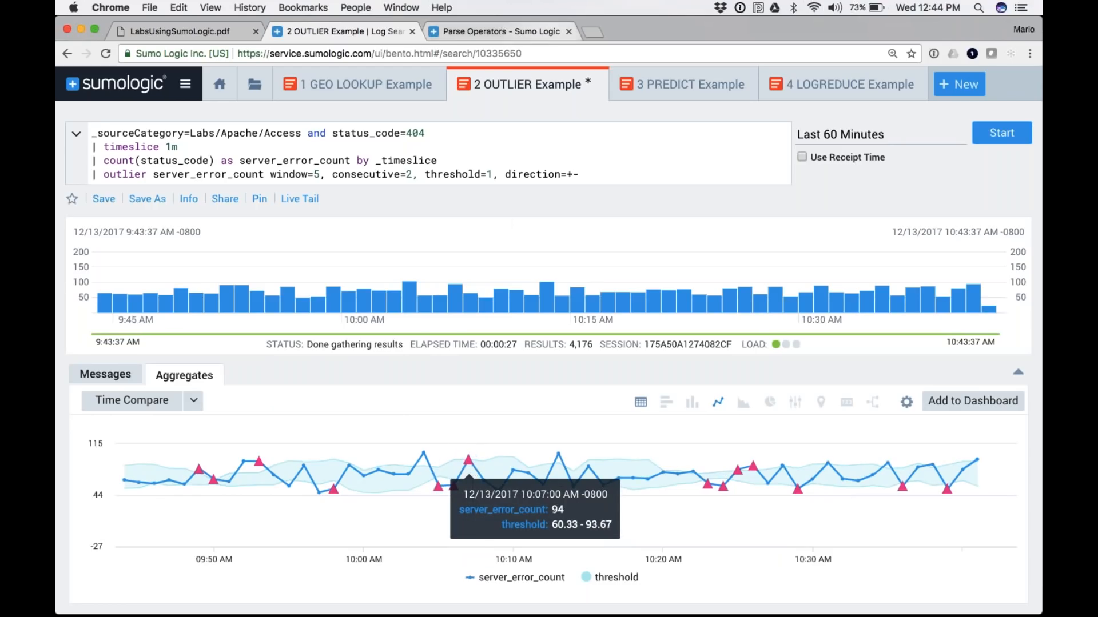
Step: Try "+" and "-" as the outlier's direction value, and set it back to "+-"
{"action": "left_click_drag", "start_coordinate": [579, 174], "coordinate": [500, 174]}
{"action": "left_click", "coordinate": [511, 174]}
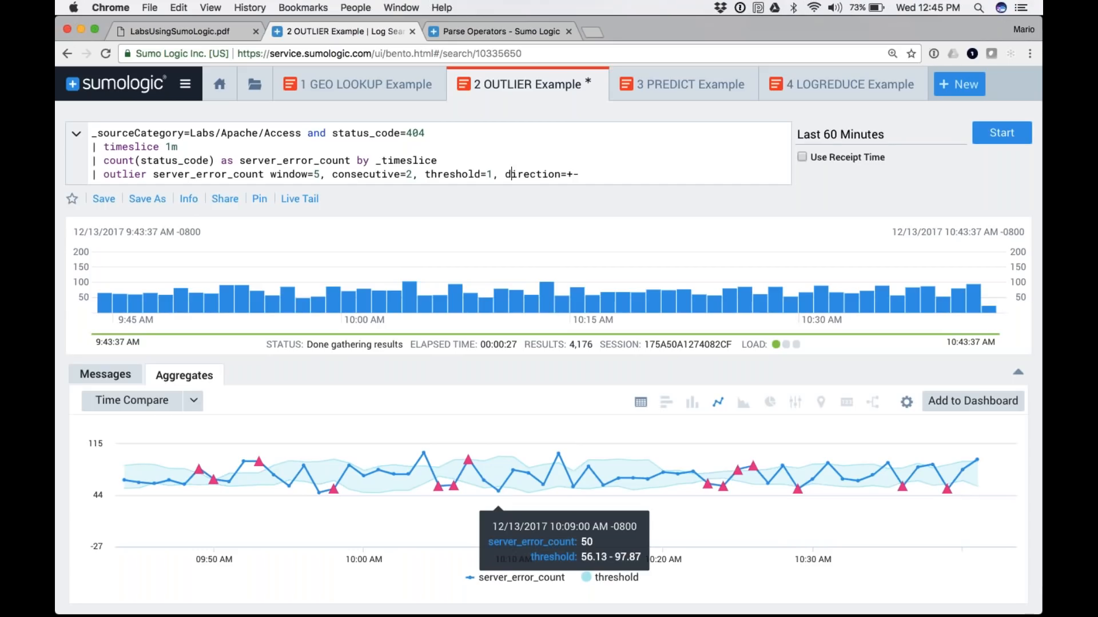
{"action": "left_click", "coordinate": [589, 182]}
{"action": "key", "text": "BackSpace"}
{"action": "key", "text": "BackSpace"}
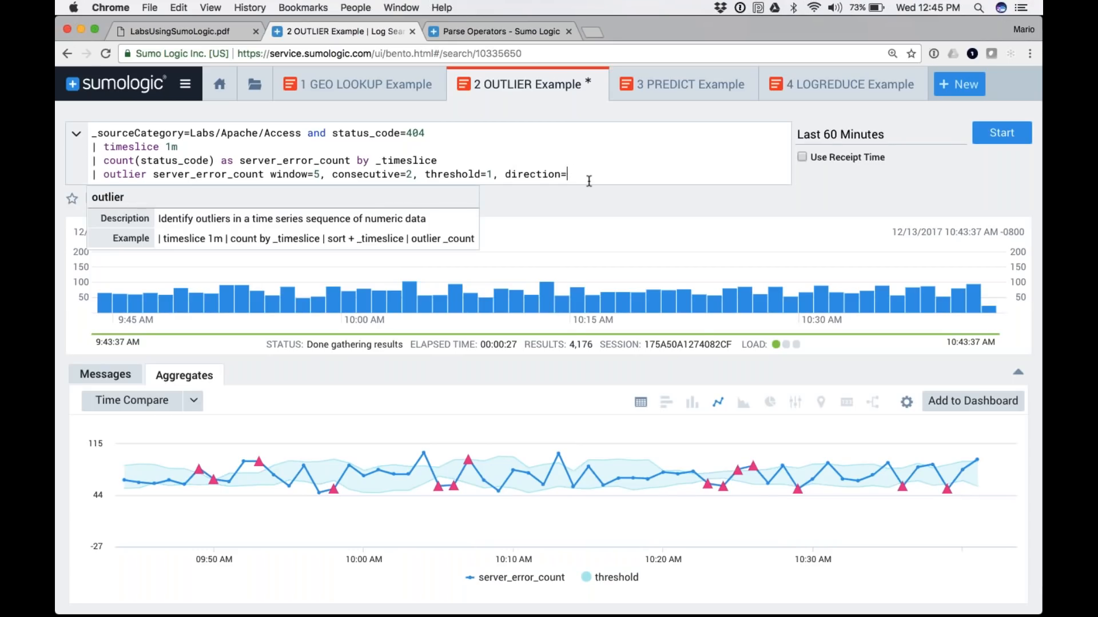
{"action": "type", "text": "+"}
{"action": "key", "text": "BackSpace"}
{"action": "type", "text": "-+-"}
Step: Open and run the 3 PREDICT Example search, and display its results as a line chart
{"action": "left_click", "coordinate": [668, 95]}
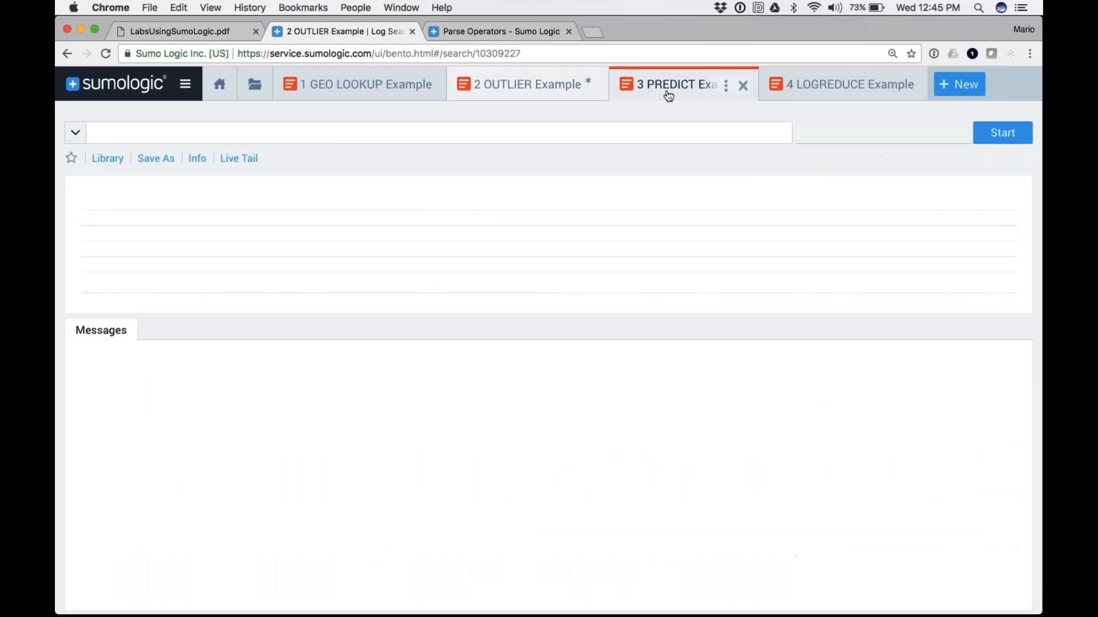
{"action": "key", "text": "Return"}
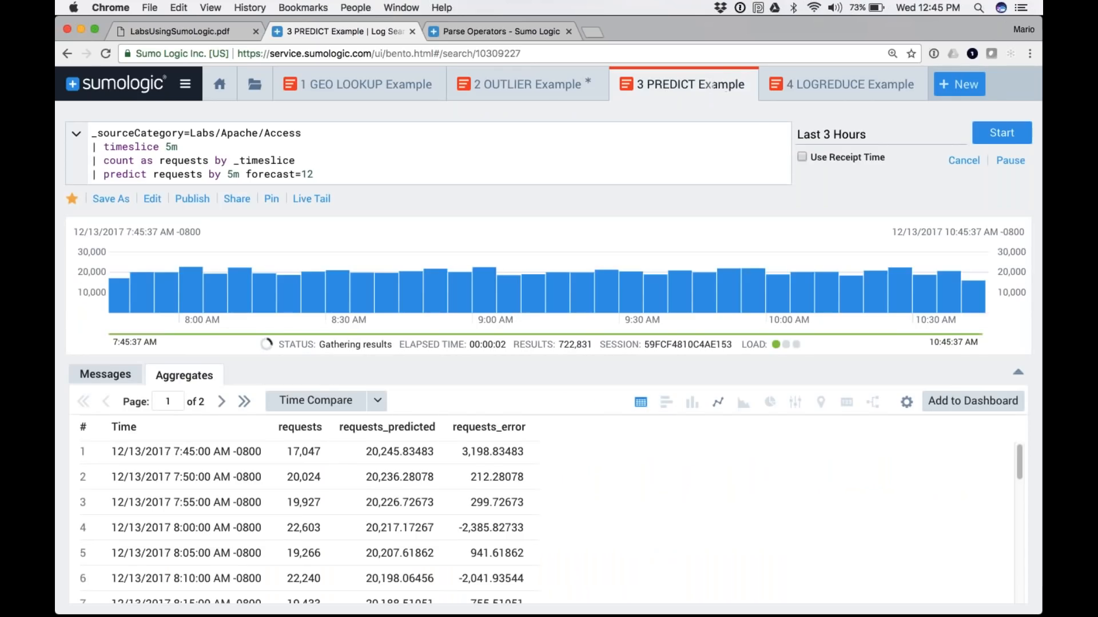
{"action": "left_click", "coordinate": [718, 403]}
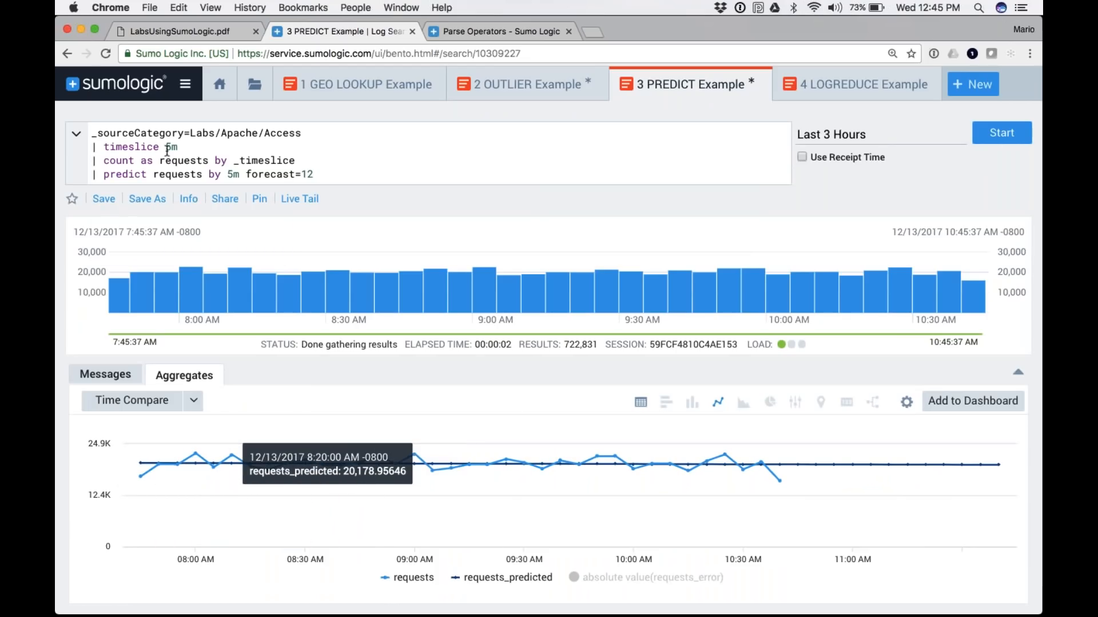
{"action": "double_click", "coordinate": [183, 161]}
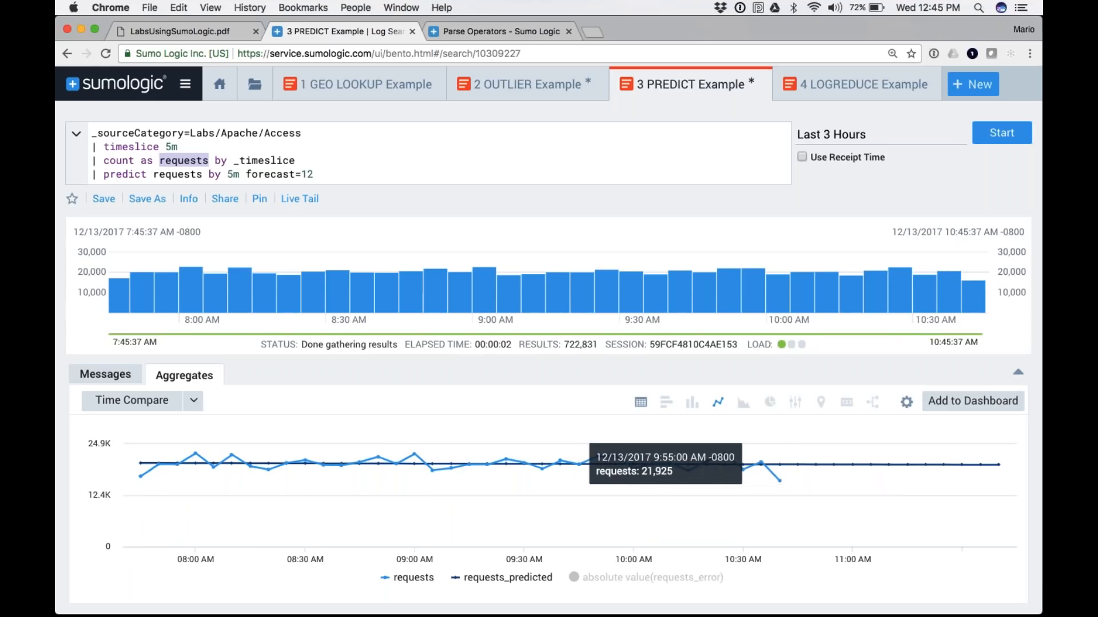
{"action": "left_click_drag", "start_coordinate": [314, 174], "coordinate": [228, 171]}
{"action": "left_click", "coordinate": [228, 173]}
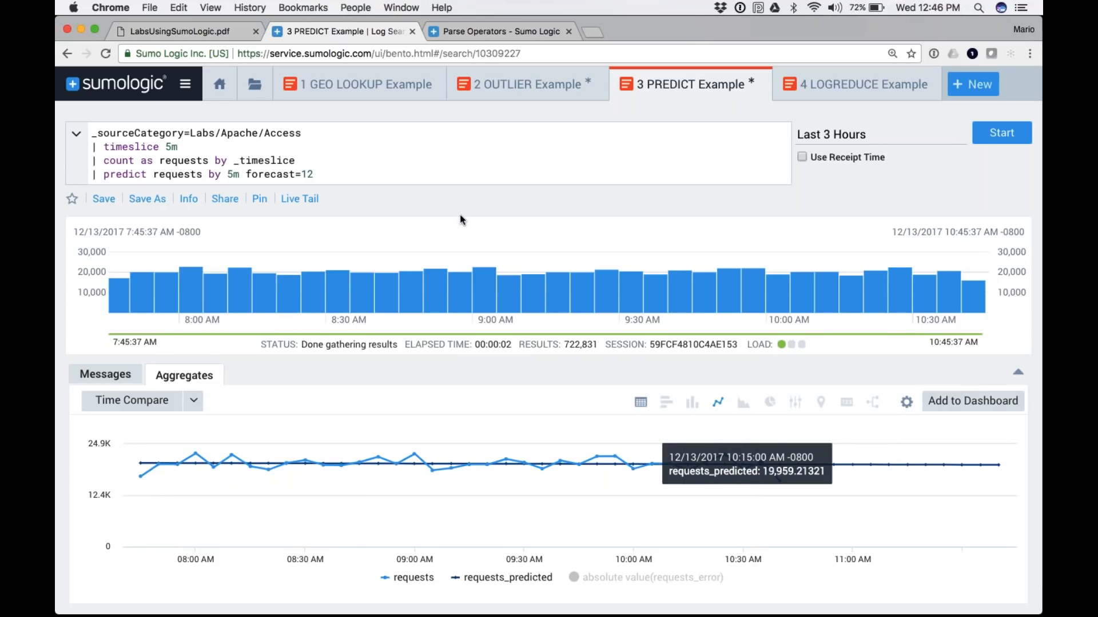
{"action": "key", "text": "super+Tab"}
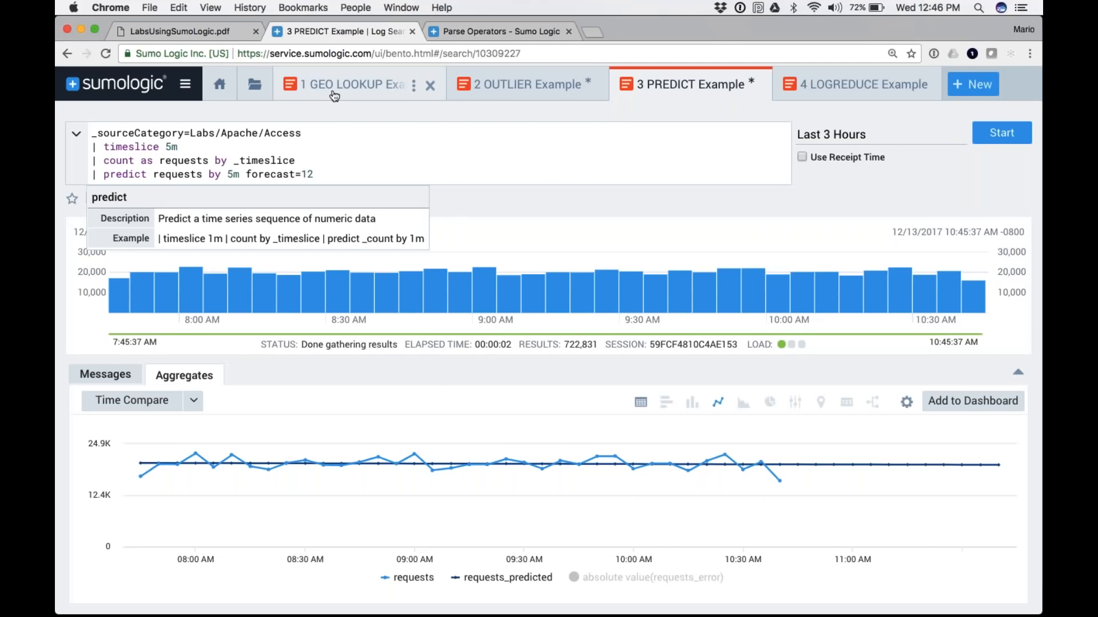
Step: Open the 1 GEO LOOKUP Example search, review its lookup line with geo://default and src_ip, and run the query
{"action": "left_click", "coordinate": [345, 87]}
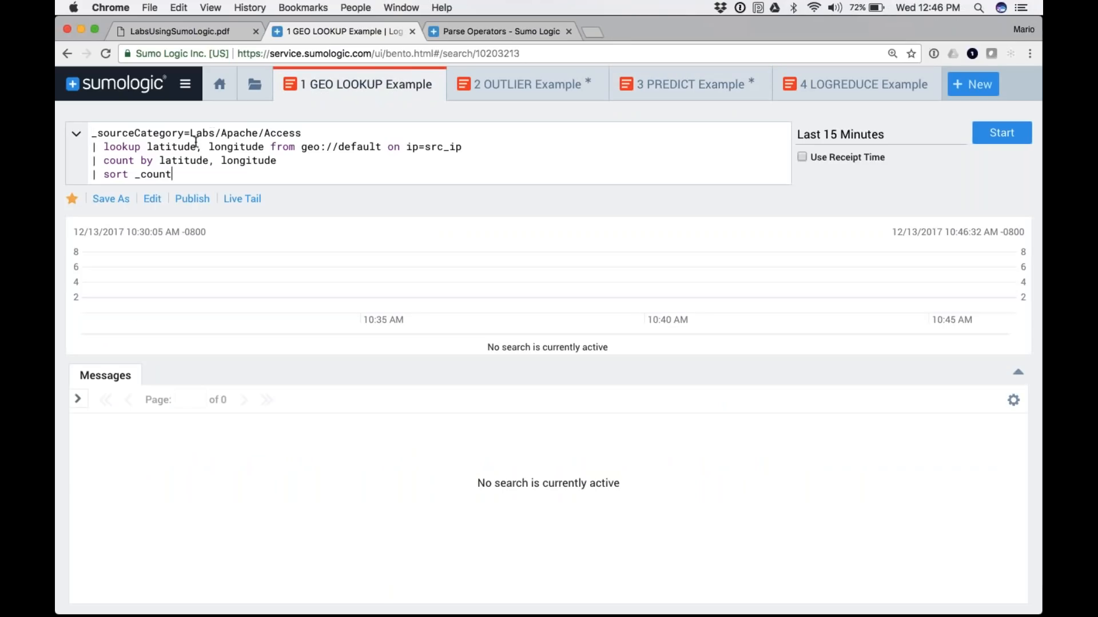
{"action": "double_click", "coordinate": [125, 148]}
{"action": "double_click", "coordinate": [444, 144]}
{"action": "left_click_drag", "start_coordinate": [382, 147], "coordinate": [304, 142]}
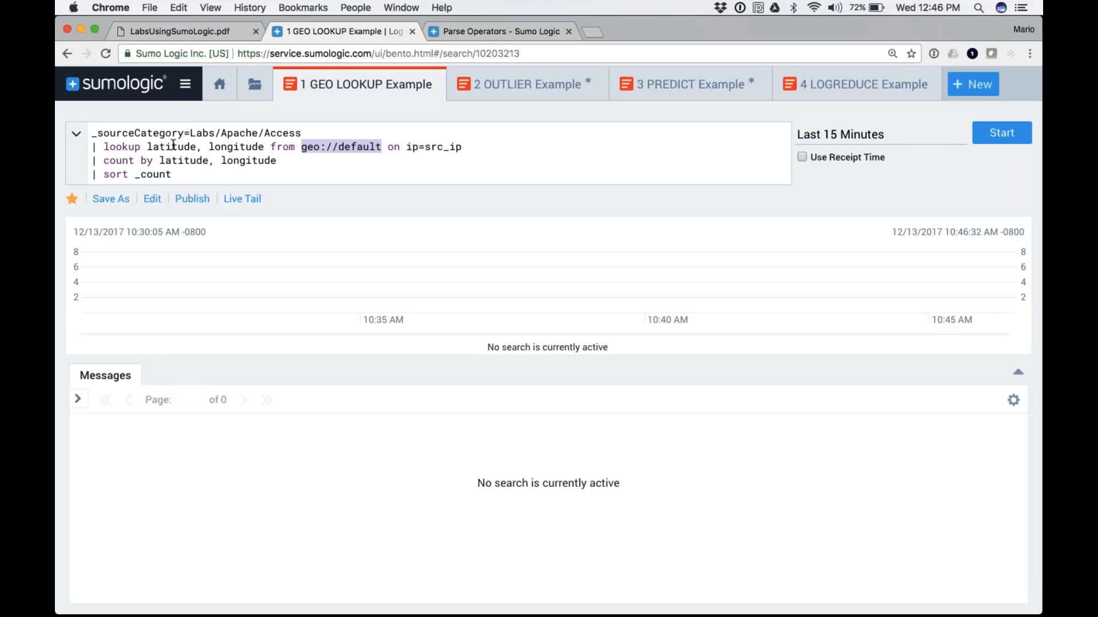
{"action": "key", "text": "Return"}
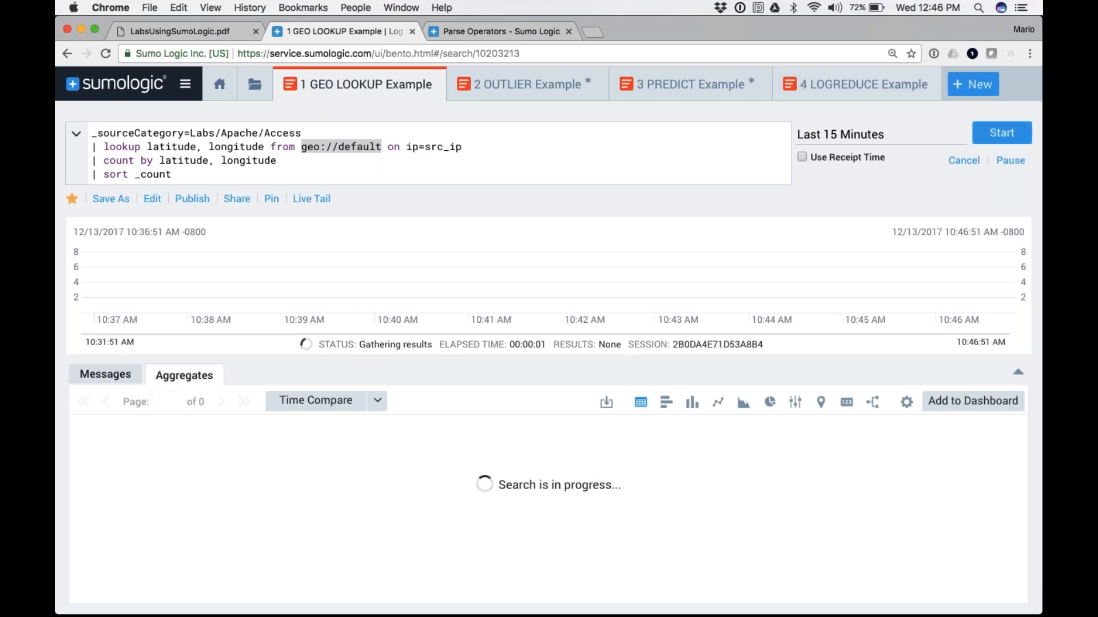
Step: Search the Sumo Logic help site for "geo lookup" and open the Geo Lookup (Map) article
{"action": "left_click", "coordinate": [479, 37]}
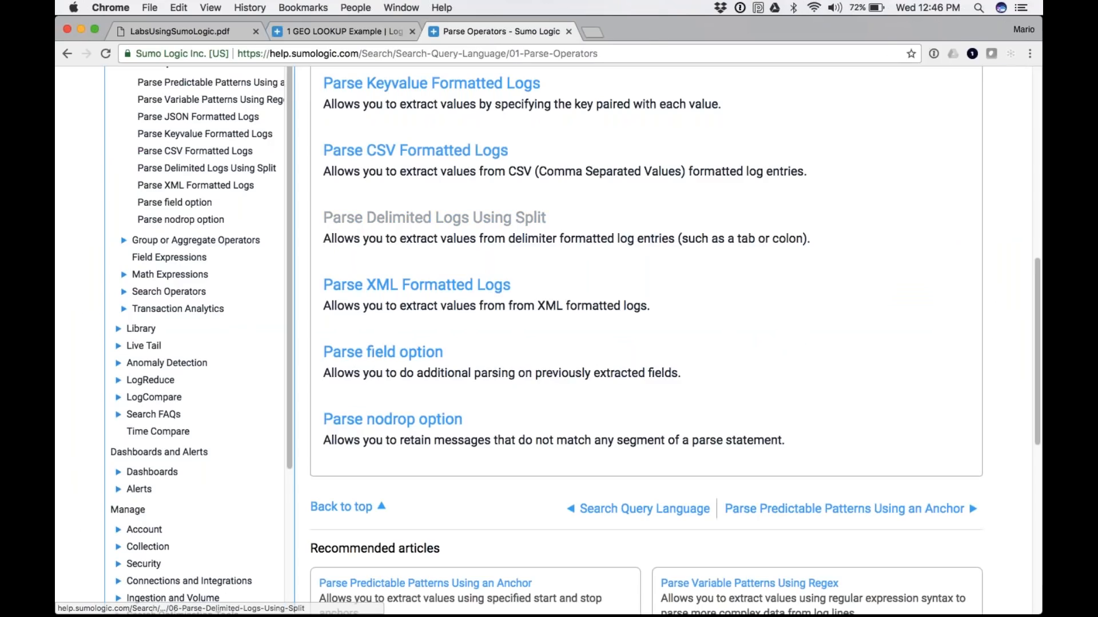
{"action": "scroll", "coordinate": [434, 218], "scroll_direction": "up", "scroll_amount": 10}
{"action": "left_click", "coordinate": [434, 91]}
{"action": "type", "text": "geo"}
{"action": "key", "text": "Down"}
{"action": "key", "text": "Return"}
{"action": "key", "text": "Return"}
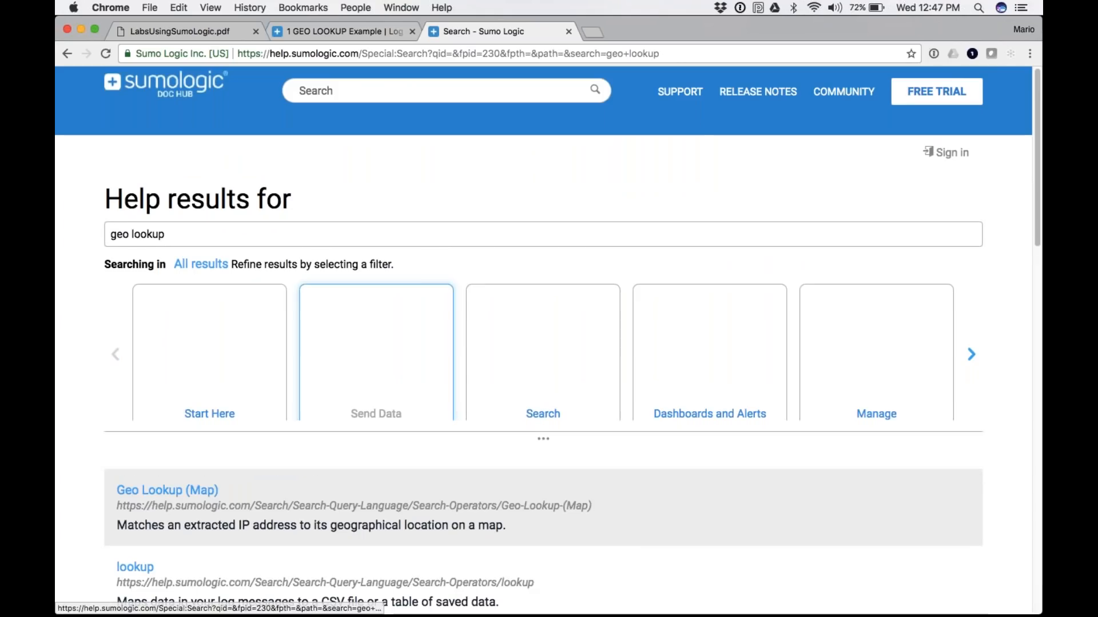
{"action": "left_click", "coordinate": [167, 490]}
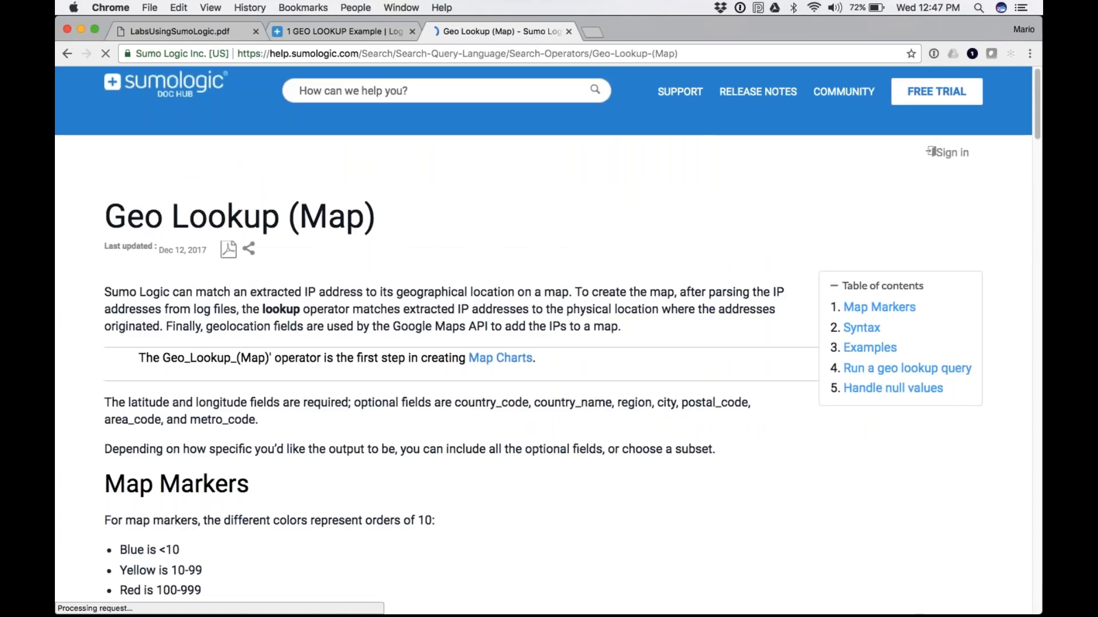
Step: Copy the optional fields from country_code through metro_code out of the lookup line in the article's example query
{"action": "scroll", "coordinate": [549, 343], "scroll_direction": "down", "scroll_amount": 7}
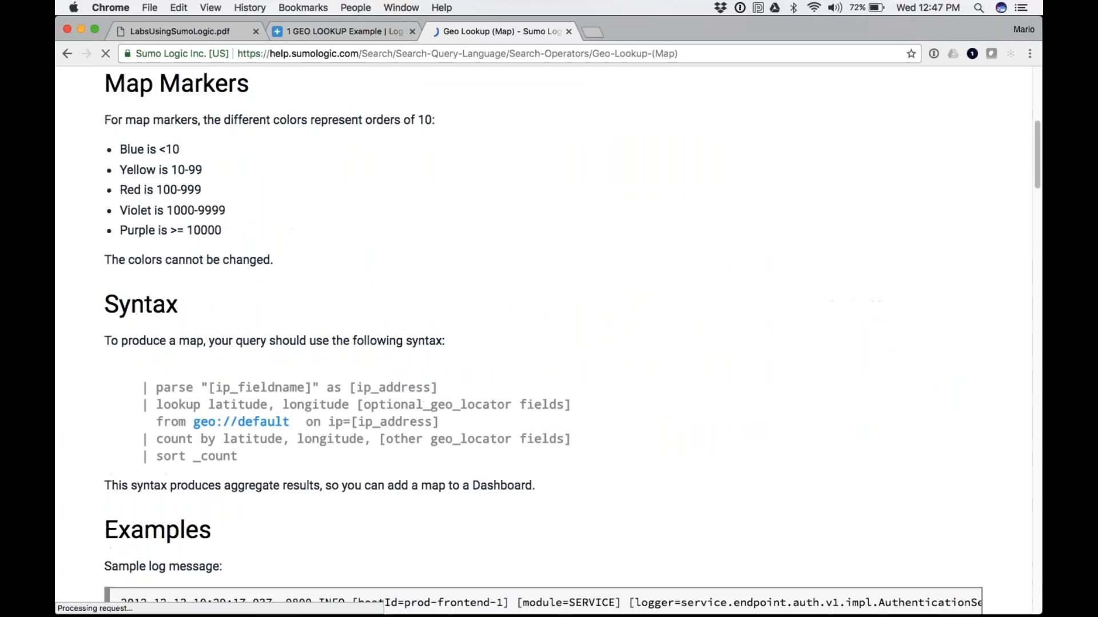
{"action": "scroll", "coordinate": [549, 343], "scroll_direction": "down", "scroll_amount": 4}
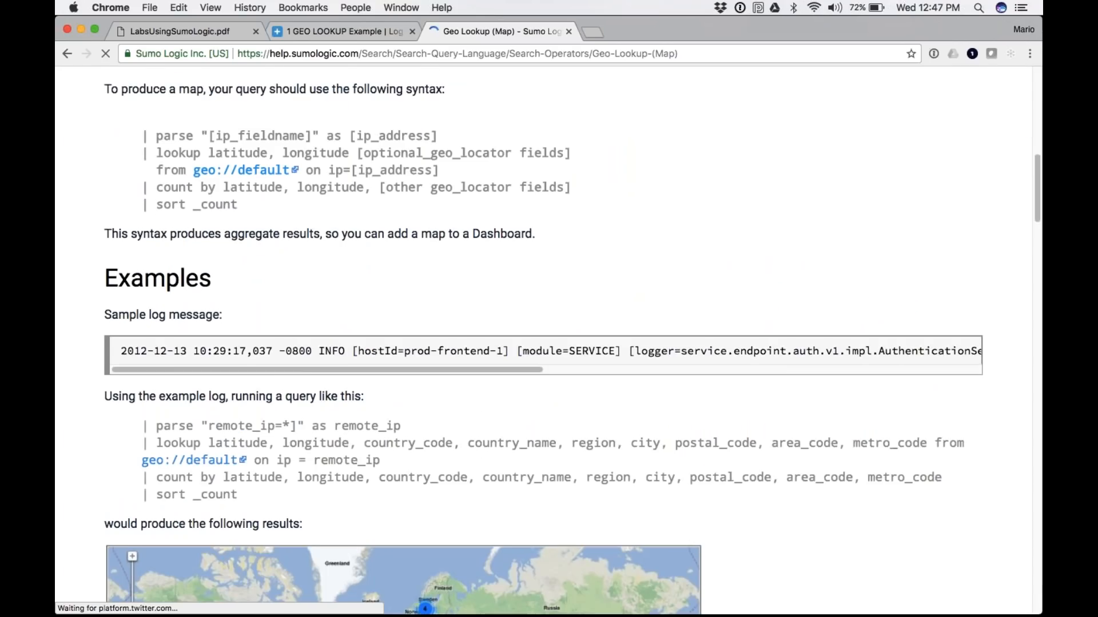
{"action": "scroll", "coordinate": [212, 362], "scroll_direction": "down", "scroll_amount": 1}
{"action": "left_click_drag", "start_coordinate": [215, 362], "coordinate": [298, 363]}
{"action": "left_click", "coordinate": [515, 379]}
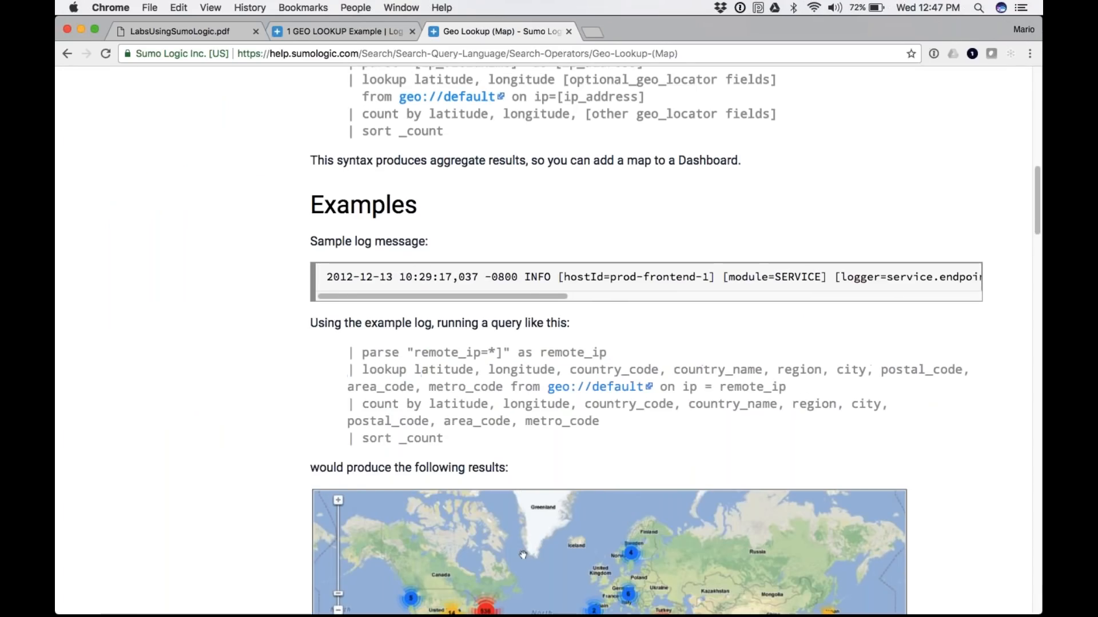
{"action": "left_click_drag", "start_coordinate": [569, 371], "coordinate": [502, 384]}
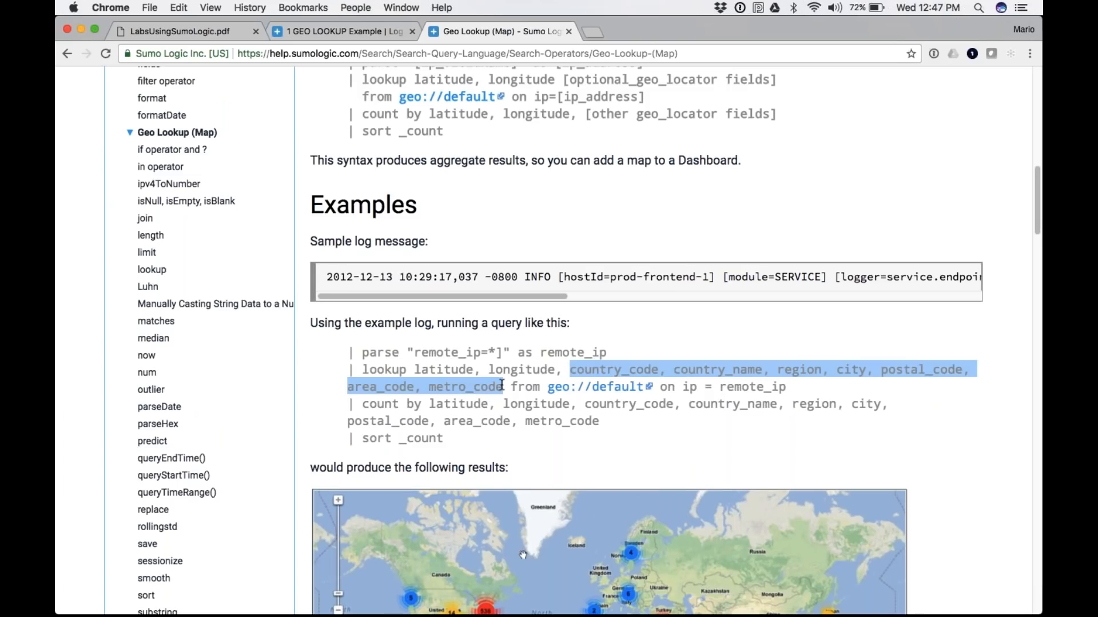
{"action": "key", "text": "super+c"}
Step: Add the copied country_code through metro_code fields after longitude in the GEO LOOKUP query's lookup line, separated by a comma
{"action": "left_click", "coordinate": [326, 38]}
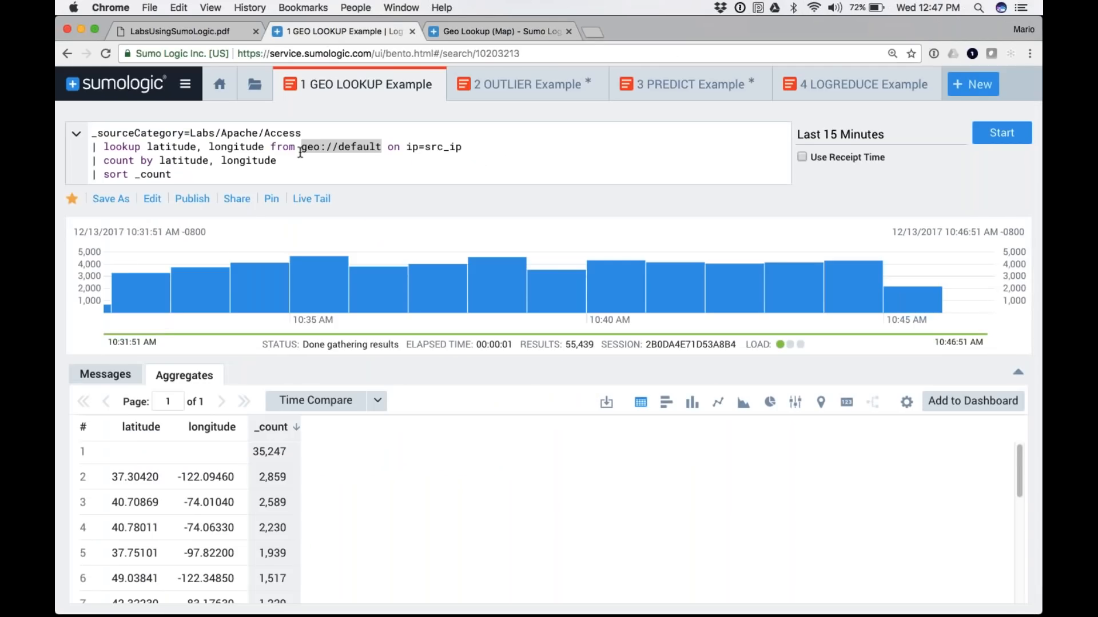
{"action": "left_click", "coordinate": [264, 148]}
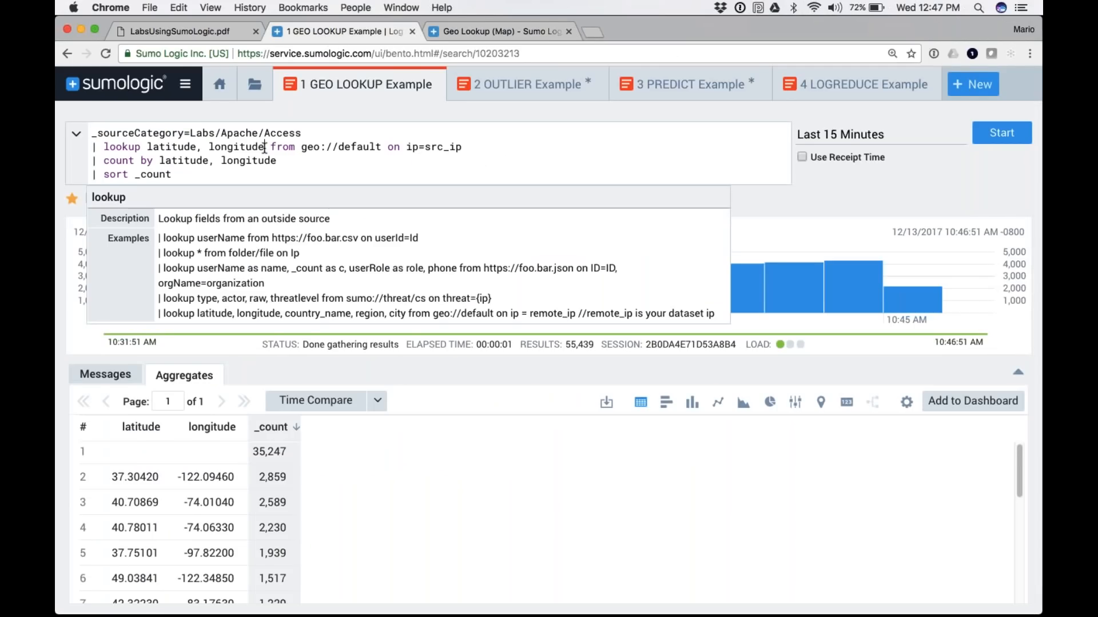
{"action": "key", "text": "super+v"}
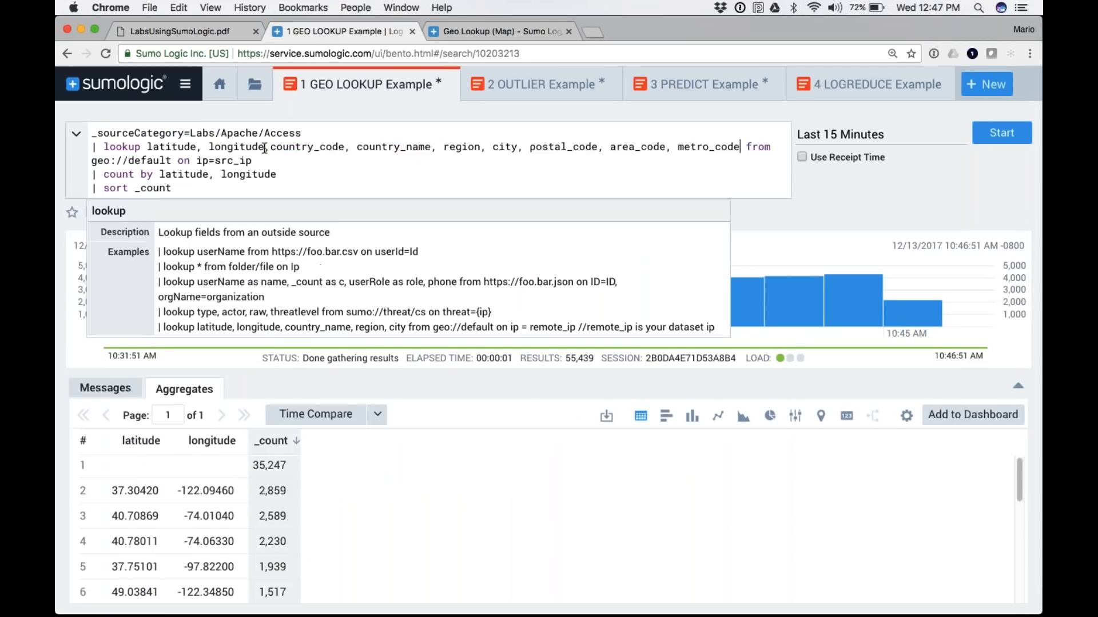
{"action": "left_click", "coordinate": [271, 147]}
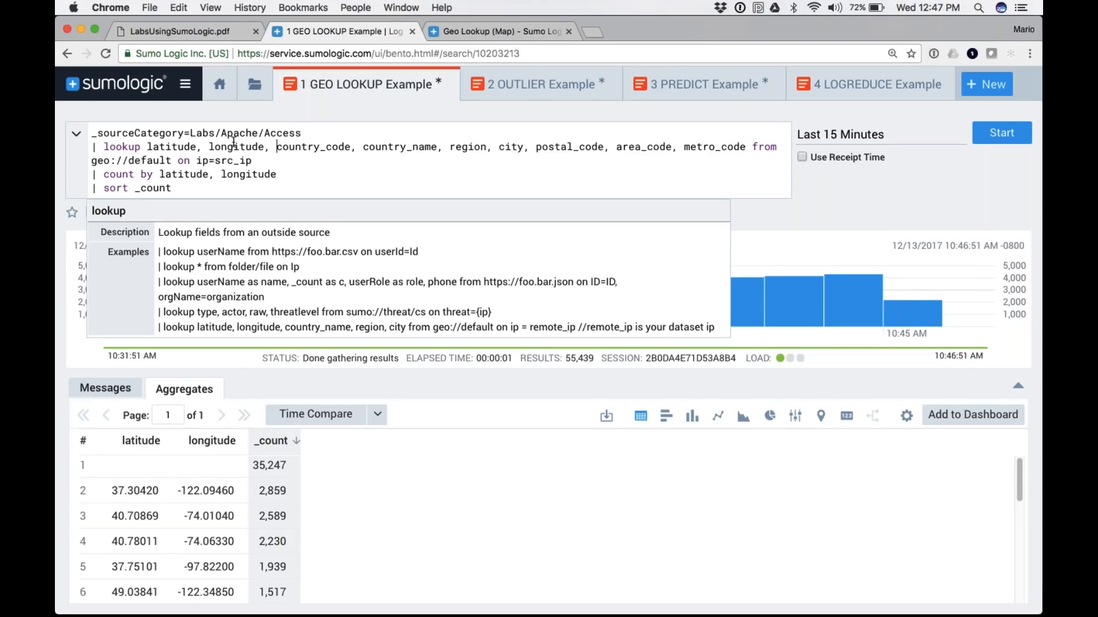
Step: Add the same country_code through metro_code fields after longitude in the count line and run the query
{"action": "left_click", "coordinate": [277, 174]}
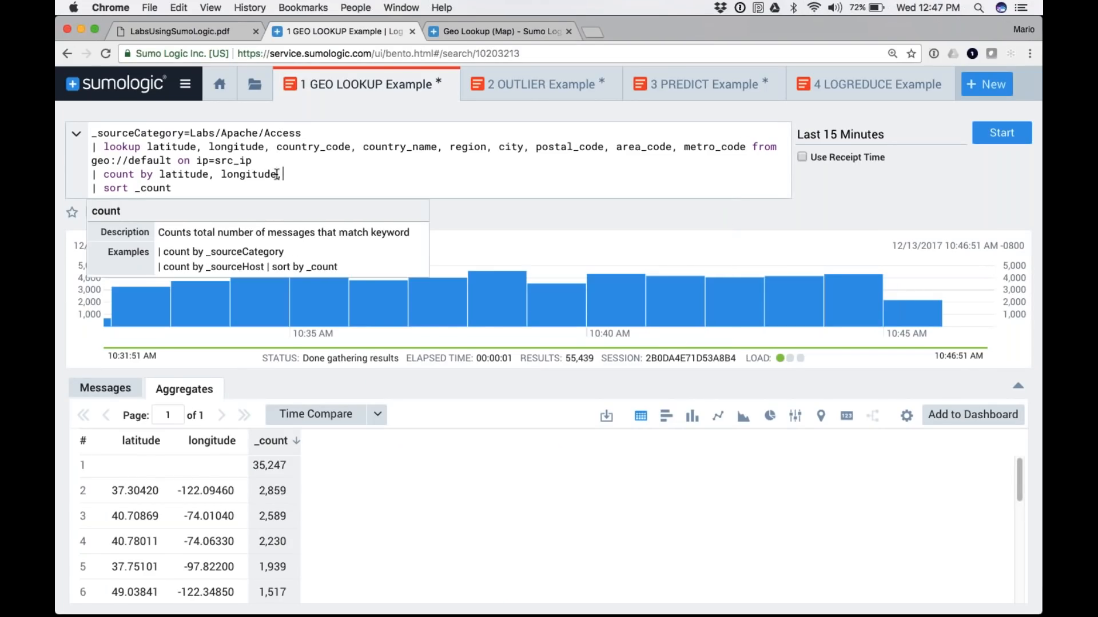
{"action": "key", "text": "super+v"}
{"action": "key", "text": "Return"}
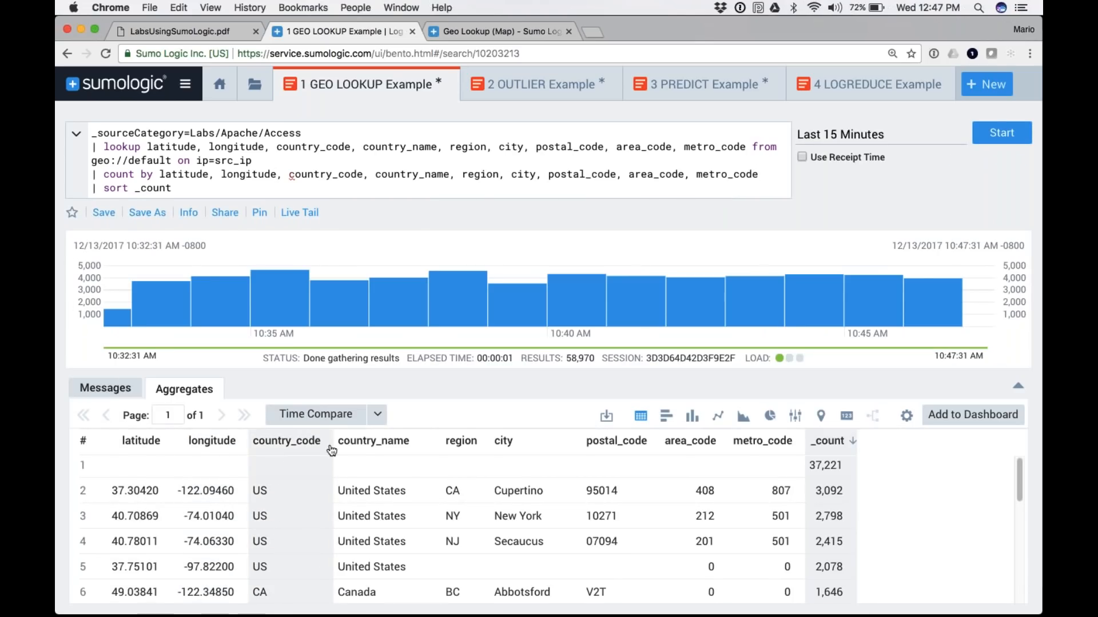
Step: Look through the geo lookup rows, and display the results on a map in an enlarged results area
{"action": "scroll", "coordinate": [602, 471], "scroll_direction": "down", "scroll_amount": 3}
{"action": "scroll", "coordinate": [601, 474], "scroll_direction": "down", "scroll_amount": 4}
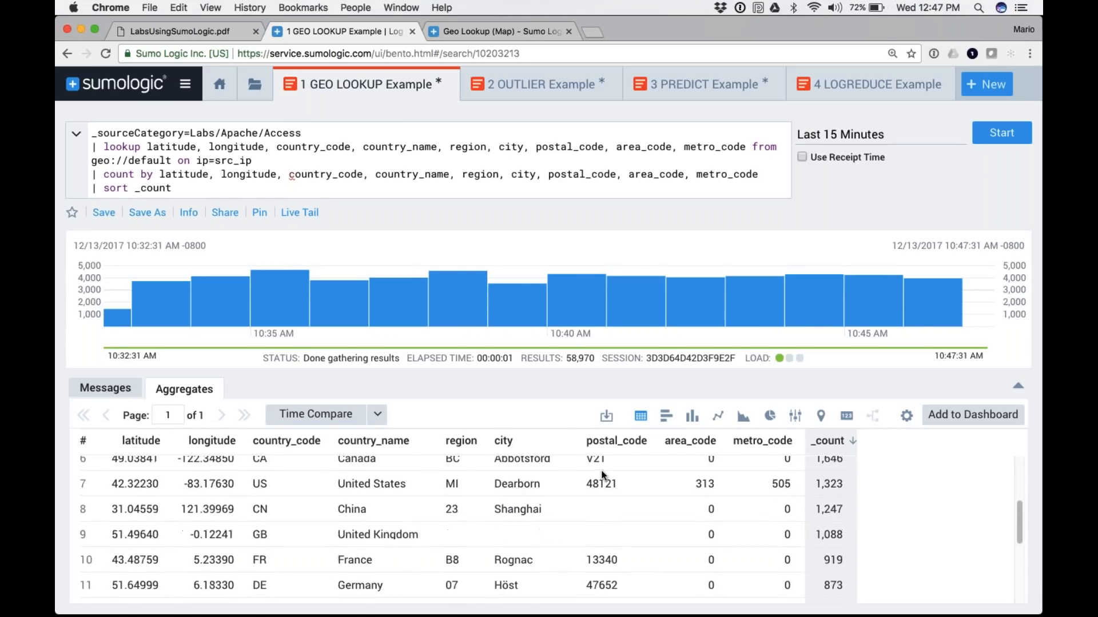
{"action": "left_click", "coordinate": [820, 415]}
{"action": "left_click", "coordinate": [1018, 388]}
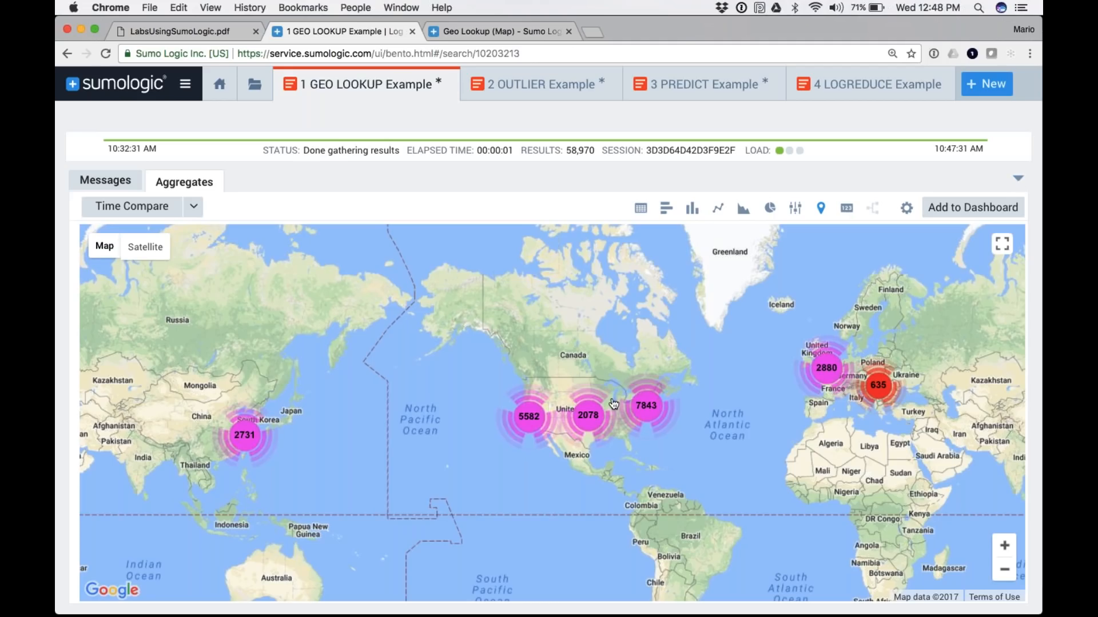
Step: Add the line | where country_code="US" above the count line of the GEO LOOKUP query, run it and show the results as a table
{"action": "left_click", "coordinate": [1018, 181]}
{"action": "left_click", "coordinate": [93, 174]}
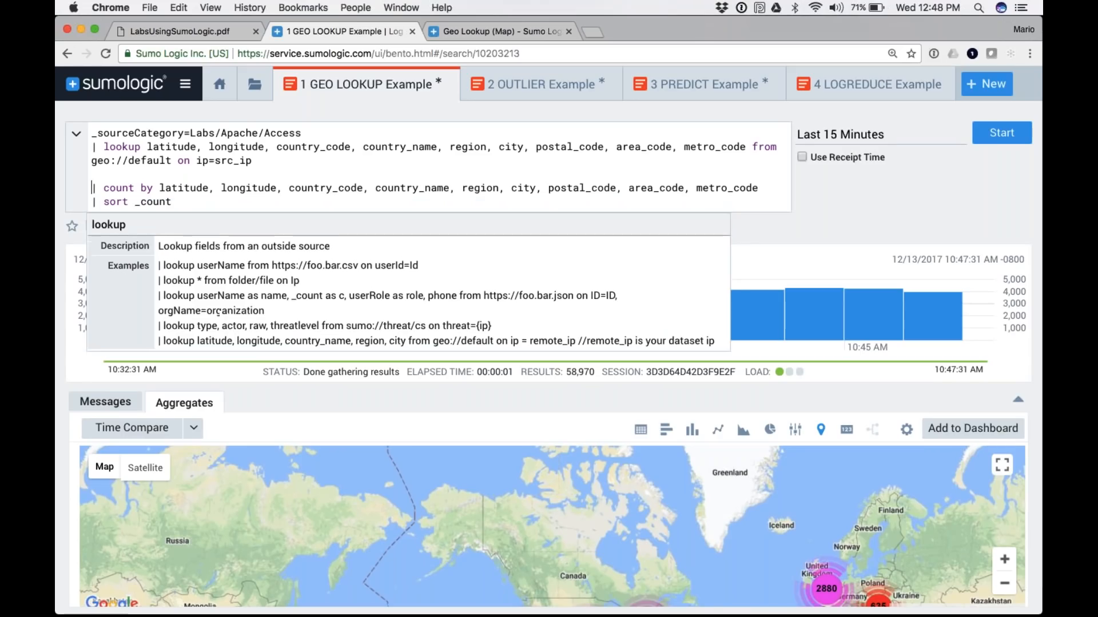
{"action": "key", "text": "Return"}
{"action": "key", "text": "Up"}
{"action": "type", "text": "| where"}
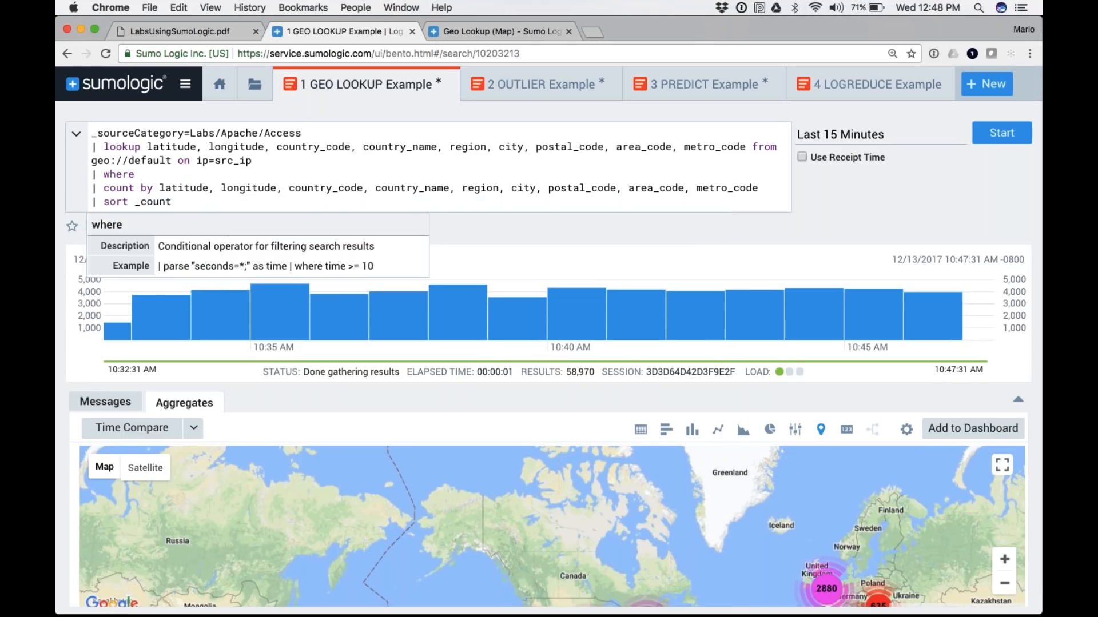
{"action": "type", "text": " country"}
{"action": "type", "text": "_code"}
{"action": "type", "text": "=\"\""}
{"action": "type", "text": "US"}
{"action": "key", "text": "Return"}
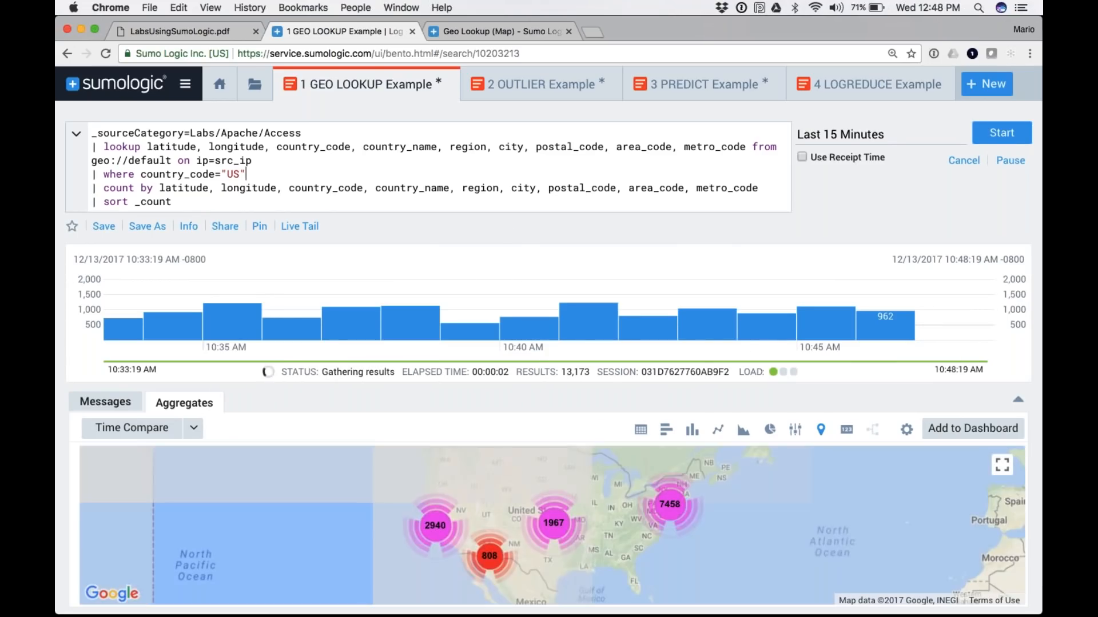
{"action": "left_click", "coordinate": [641, 433]}
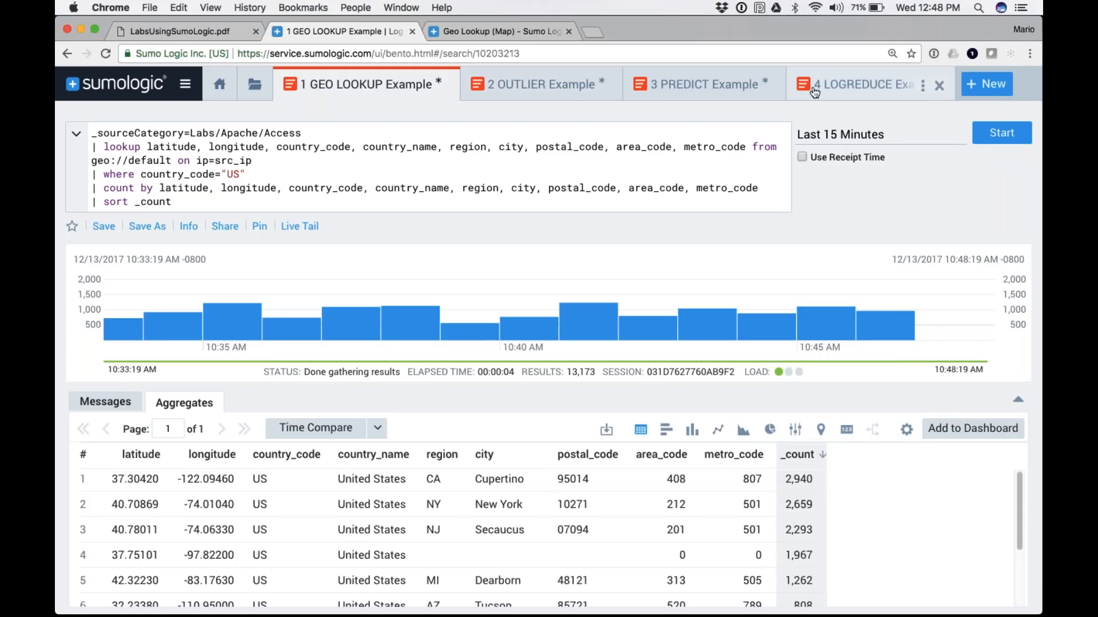
Step: Remove the commented-out logreduce line from the LOGREDUCE Example query, run it for Labs/security/snort and look over the raw messages
{"action": "left_click", "coordinate": [852, 86]}
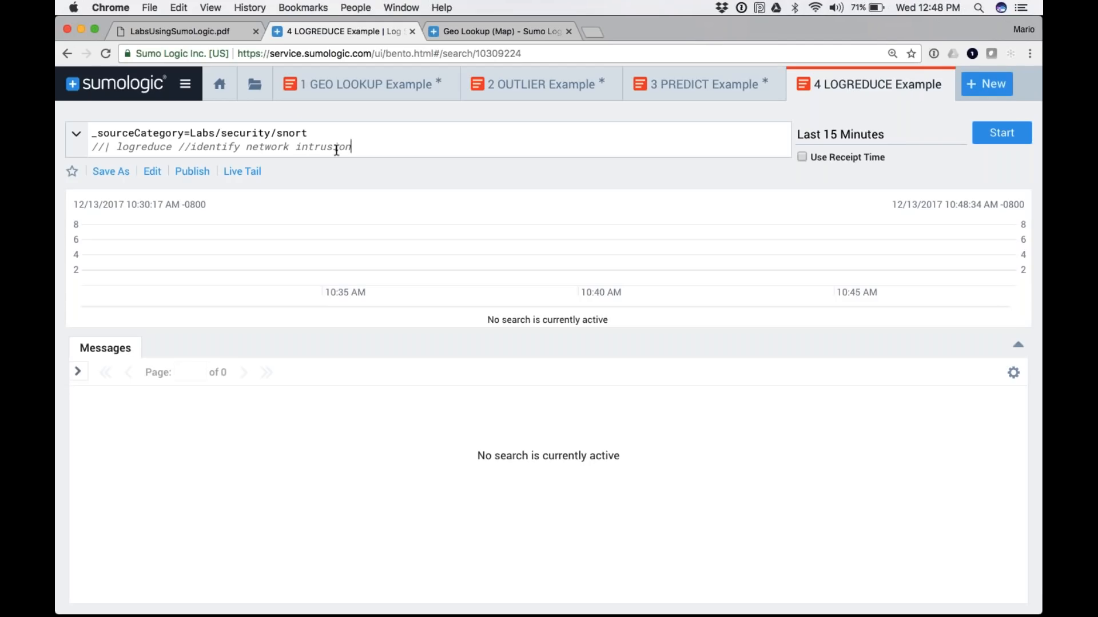
{"action": "left_click_drag", "start_coordinate": [353, 147], "coordinate": [81, 145]}
{"action": "key", "text": "BackSpace"}
{"action": "key", "text": "BackSpace"}
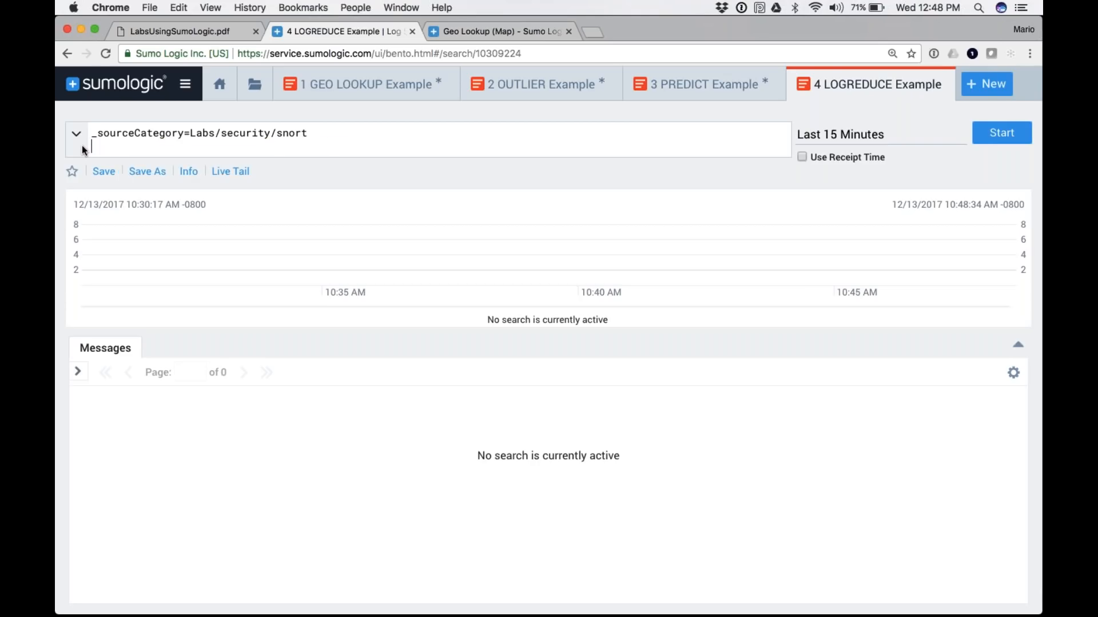
{"action": "key", "text": "BackSpace"}
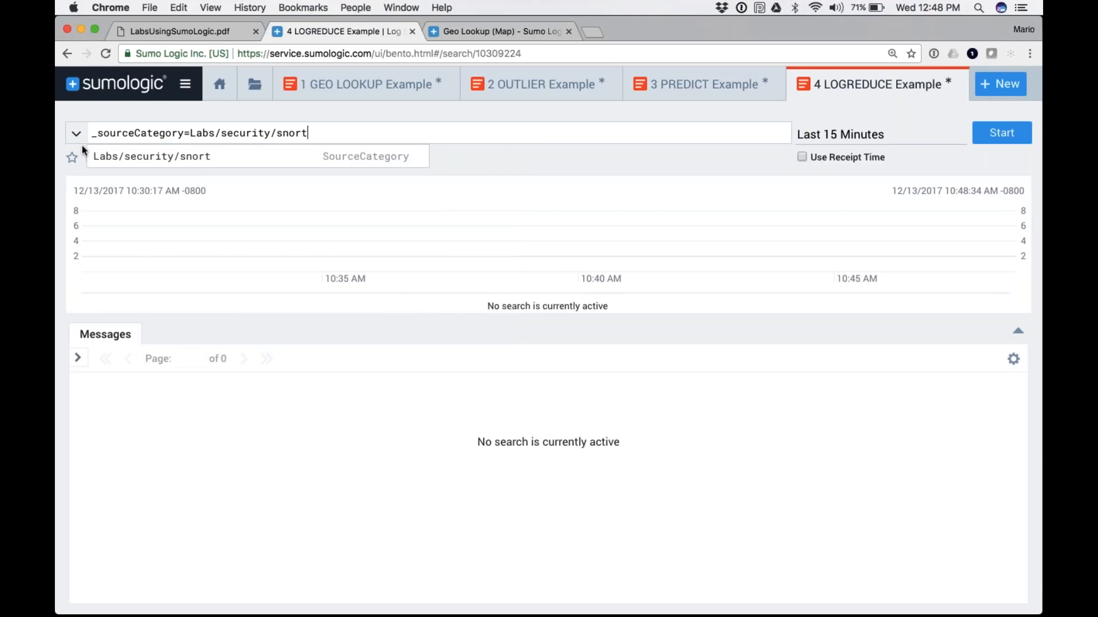
{"action": "left_click", "coordinate": [216, 159]}
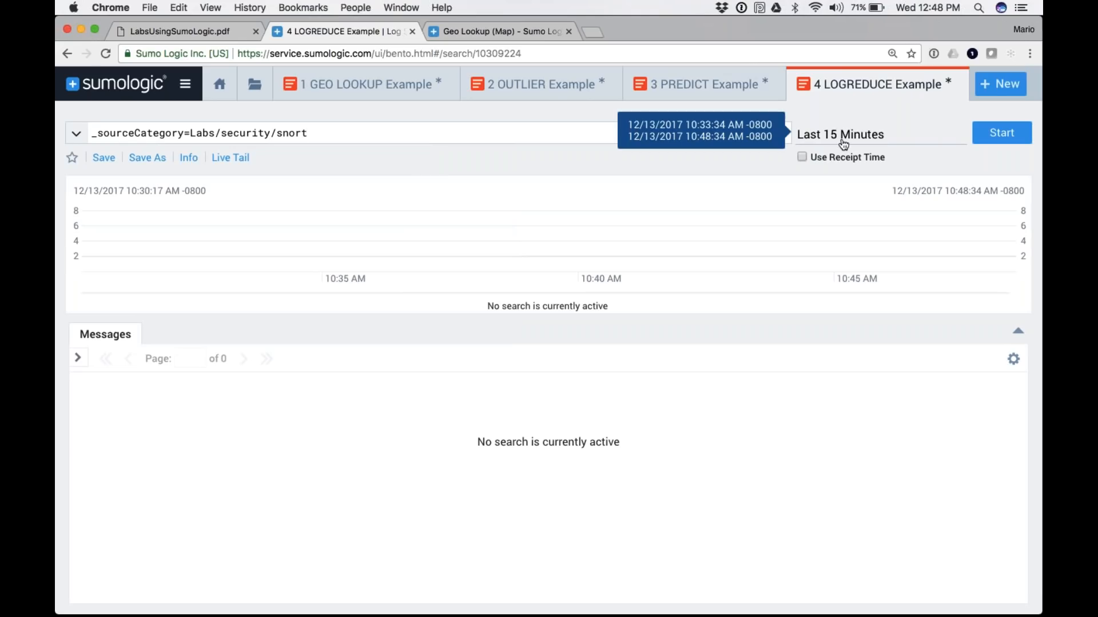
{"action": "key", "text": "Return"}
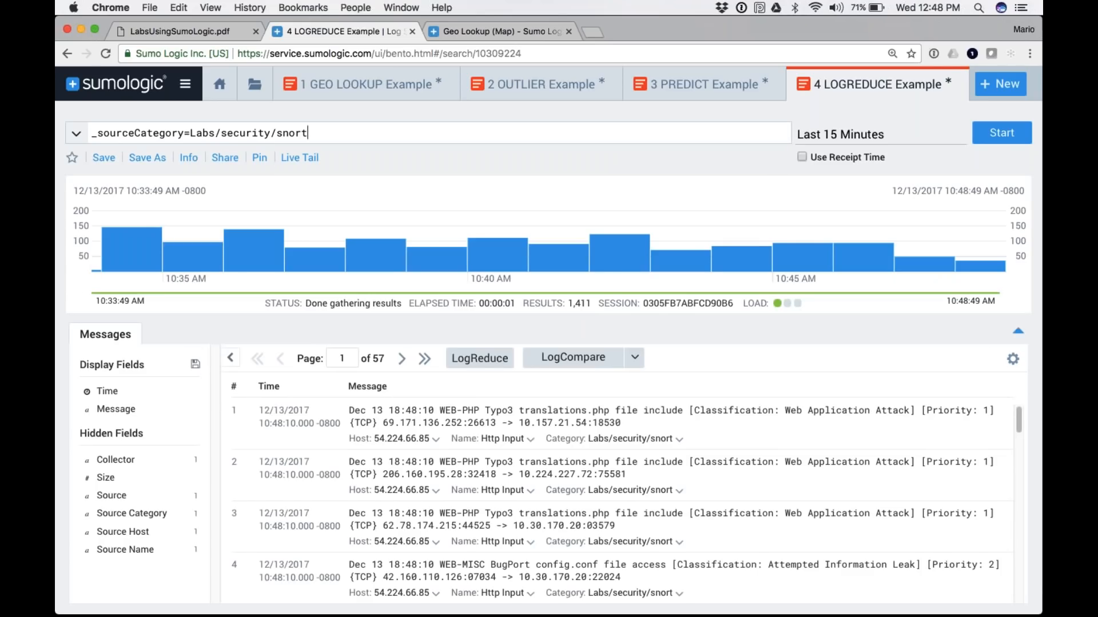
{"action": "left_click", "coordinate": [1018, 332]}
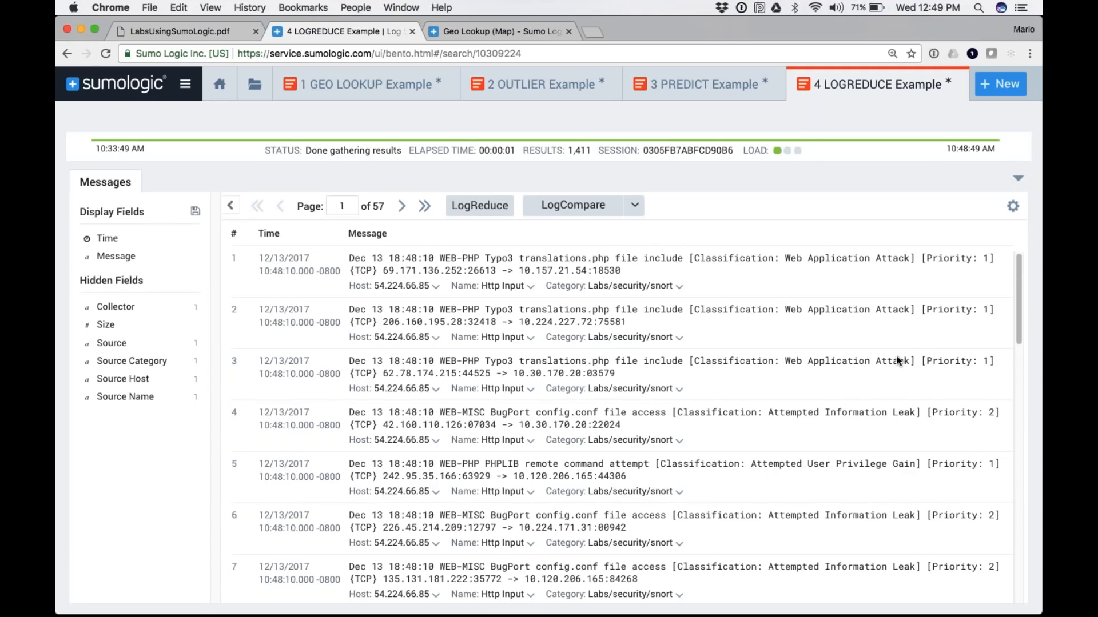
{"action": "left_click", "coordinate": [1017, 181]}
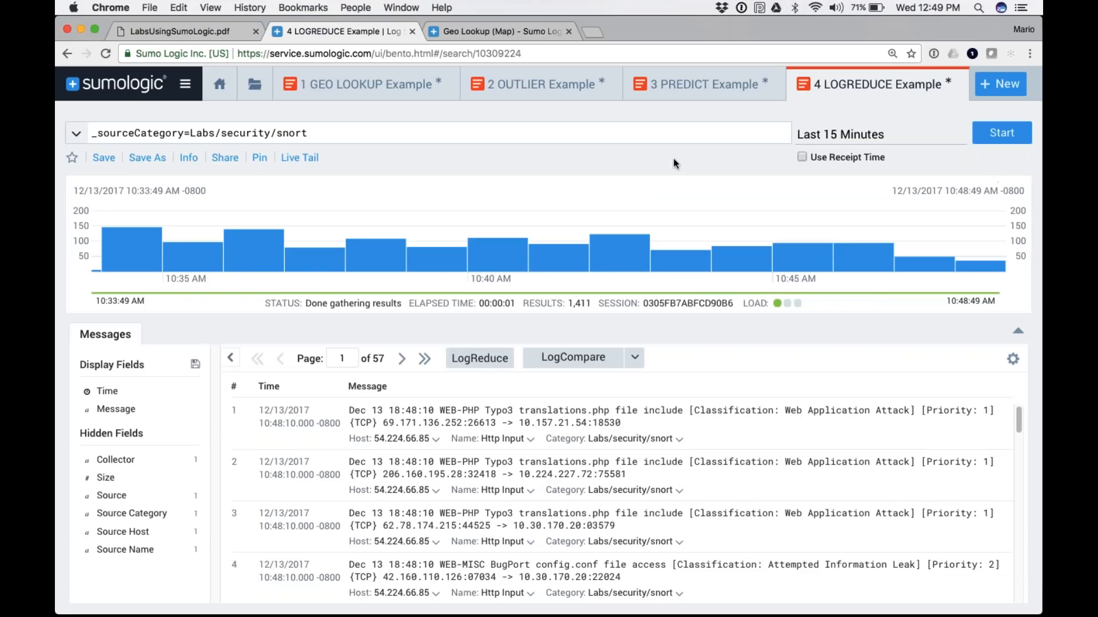
Step: Try narrowing the snort search with the quoted phrase "priviledge gain"
{"action": "left_click", "coordinate": [486, 135]}
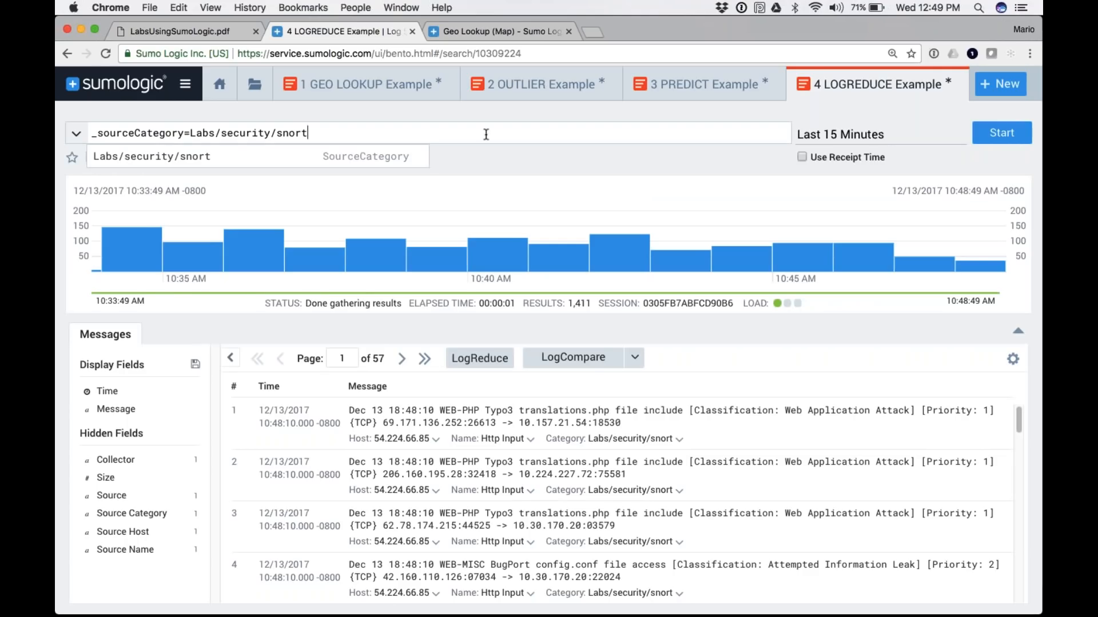
{"action": "type", "text": "\"priviledge "}
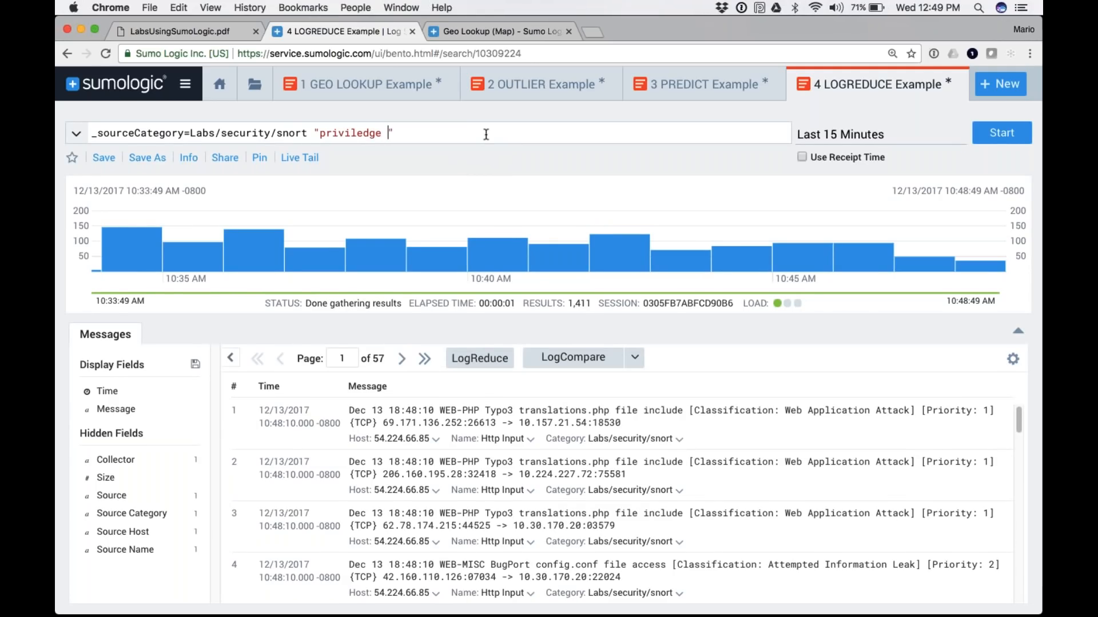
{"action": "type", "text": "gain"}
{"action": "key", "text": "Return"}
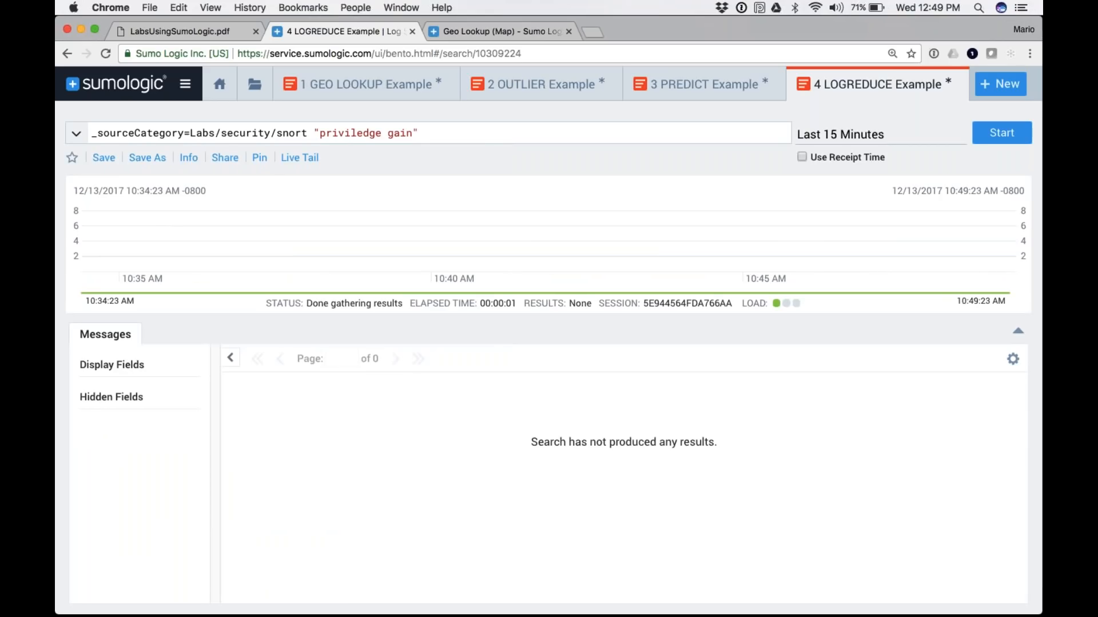
Step: Shorten the quoted search phrase to "gain" and rerun the snort search
{"action": "double_click", "coordinate": [365, 131]}
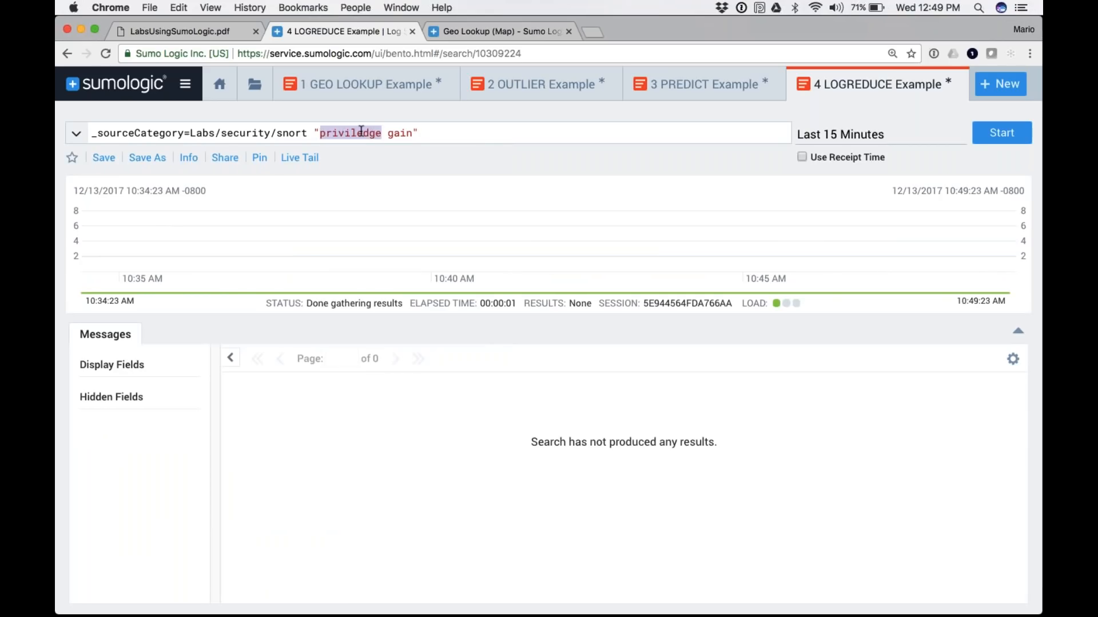
{"action": "key", "text": "BackSpace"}
{"action": "key", "text": "Delete"}
{"action": "key", "text": "Return"}
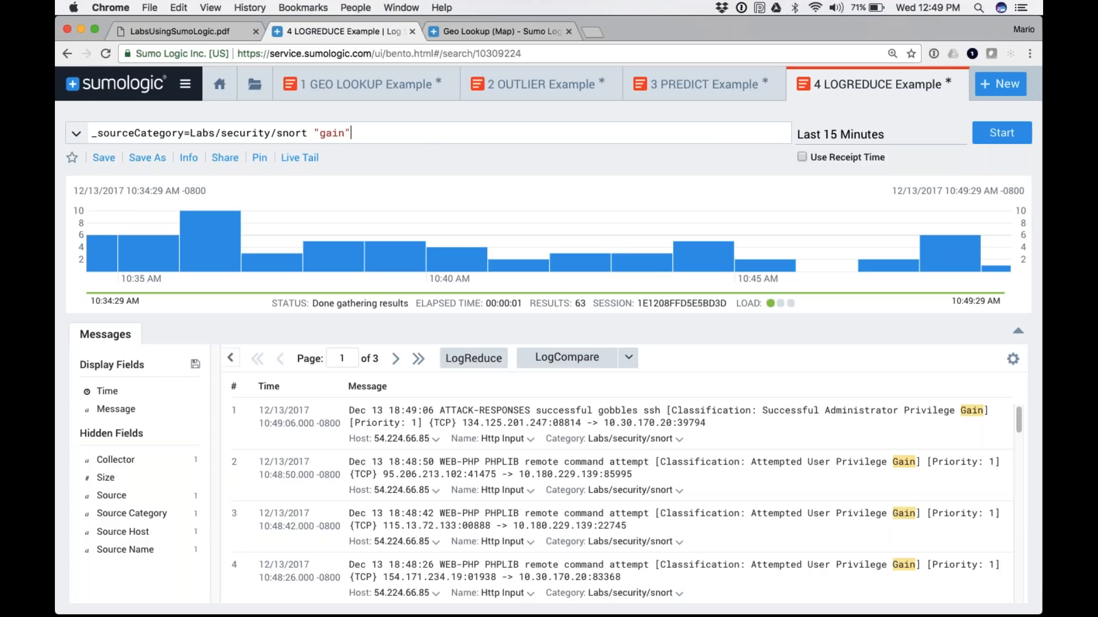
Step: Replace the quoted keyword in the snort query with leak and rerun the search
{"action": "key", "text": "BackSpace"}
{"action": "key", "text": "BackSpace"}
{"action": "key", "text": "BackSpace"}
{"action": "key", "text": "BackSpace"}
{"action": "key", "text": "BackSpace"}
{"action": "key", "text": "BackSpace"}
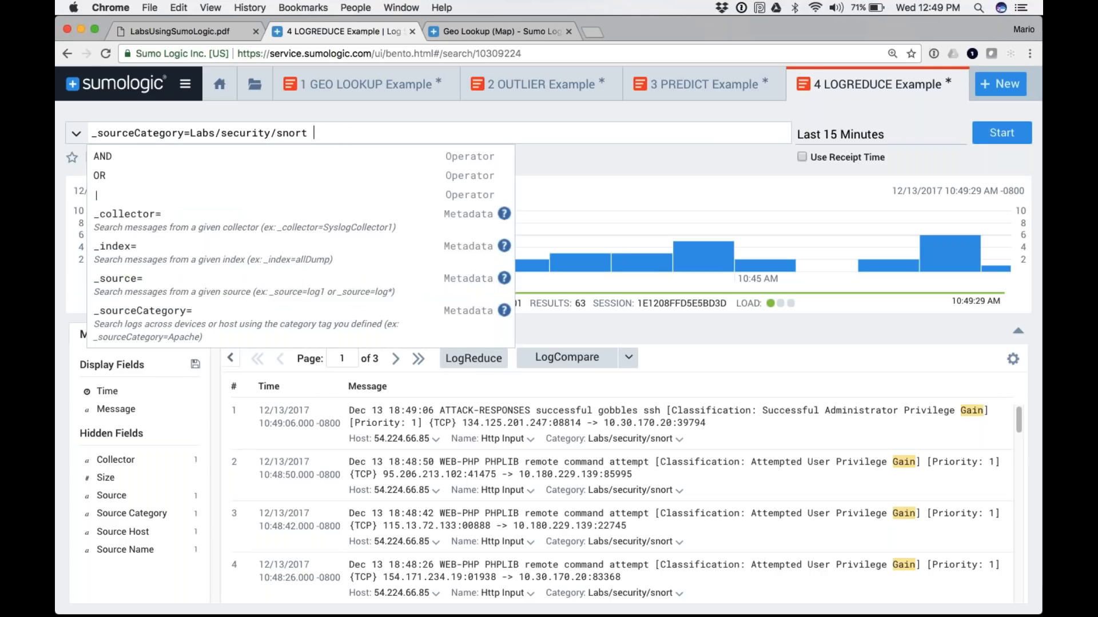
{"action": "type", "text": "leak"}
{"action": "key", "text": "Return"}
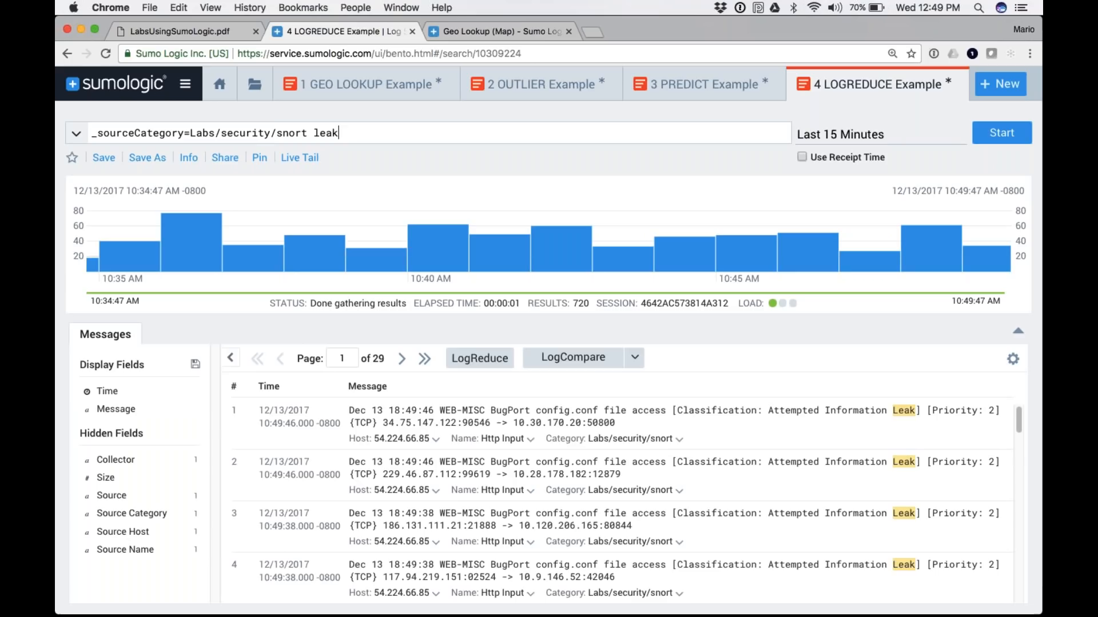
Step: Remove the leak keyword so the query covers all Labs/security/snort messages, and rerun it
{"action": "key", "text": "BackSpace"}
{"action": "key", "text": "BackSpace"}
{"action": "key", "text": "BackSpace"}
{"action": "key", "text": "BackSpace"}
{"action": "key", "text": "BackSpace"}
{"action": "key", "text": "Return"}
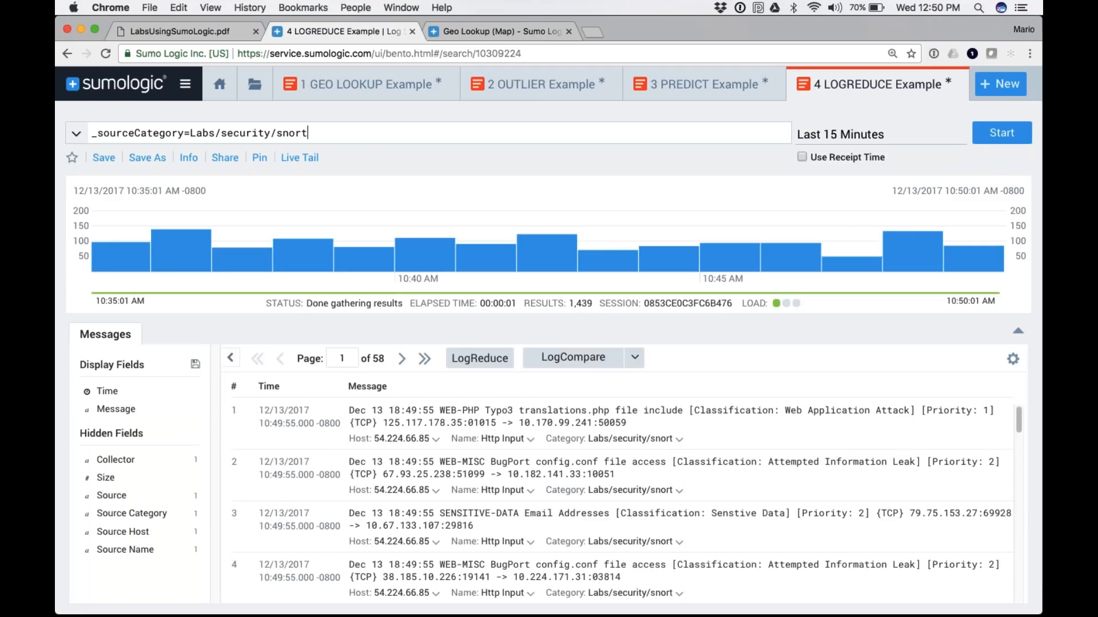
Step: Set the snort search's time range to Last 60 Minutes and run it
{"action": "left_click", "coordinate": [835, 138]}
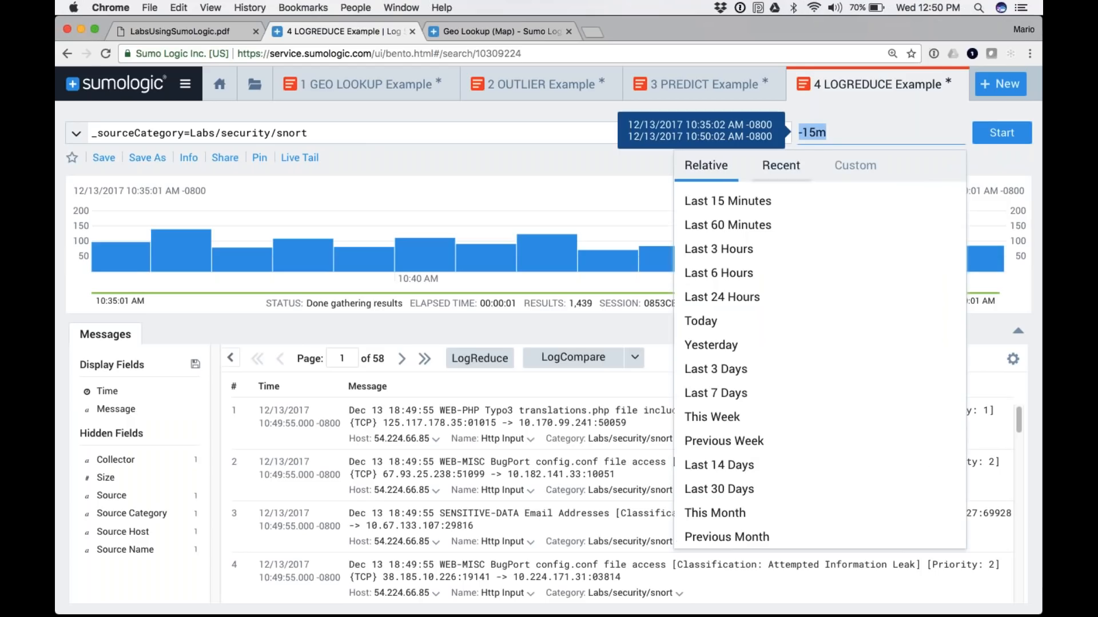
{"action": "left_click", "coordinate": [726, 226]}
{"action": "left_click", "coordinate": [1004, 134]}
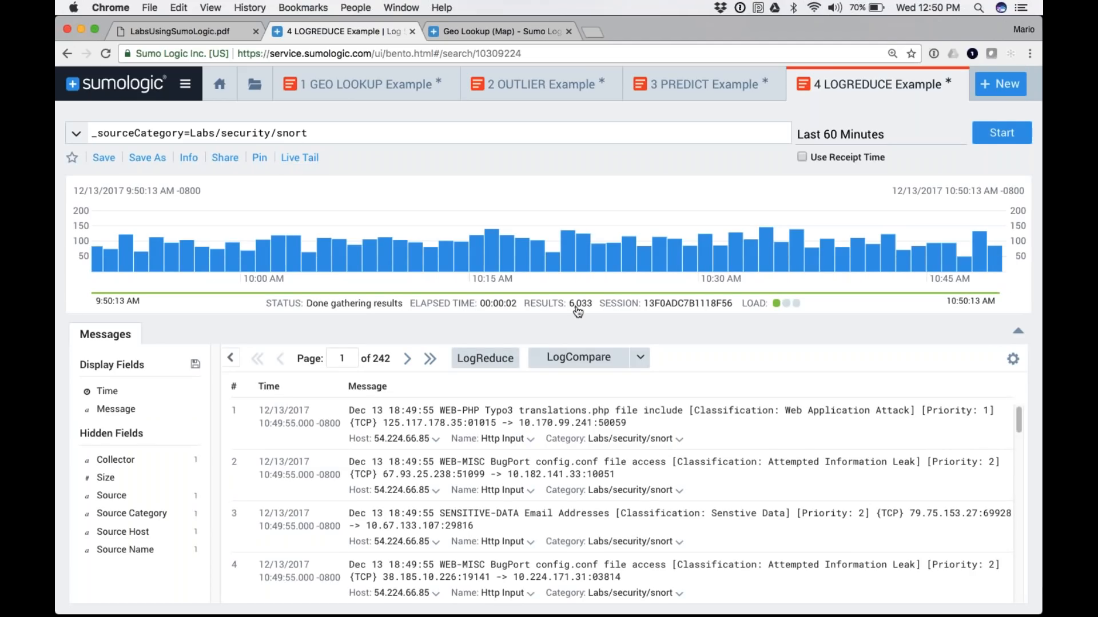
Step: Apply LogReduce to the snort messages and look through the signatures, including those on the second page
{"action": "left_click", "coordinate": [486, 359]}
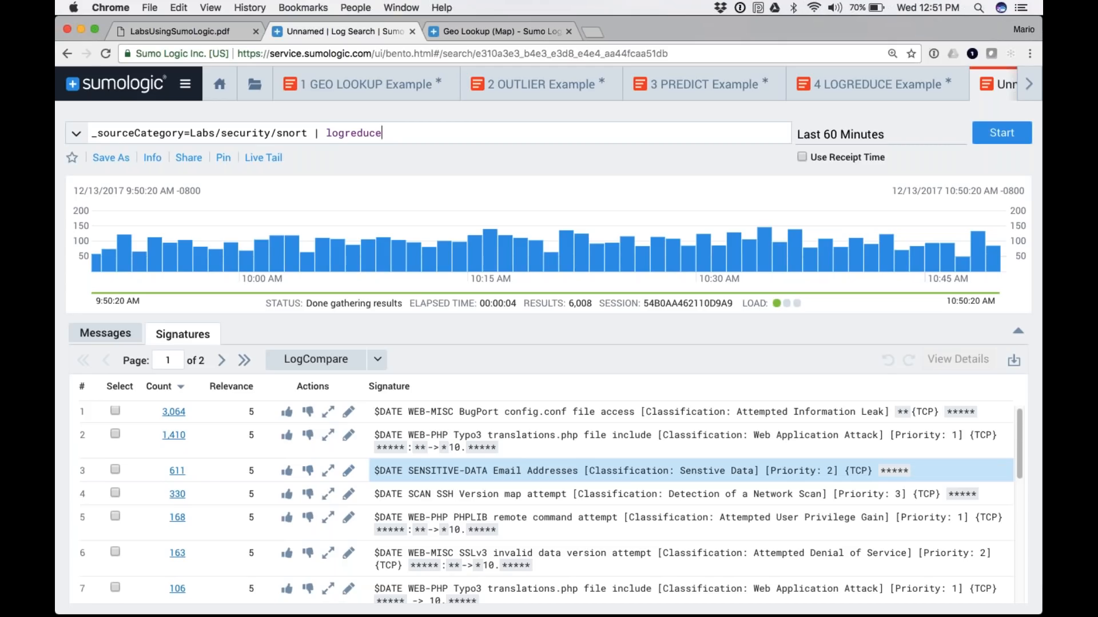
{"action": "scroll", "coordinate": [543, 503], "scroll_direction": "down", "scroll_amount": 1}
{"action": "scroll", "coordinate": [546, 501], "scroll_direction": "down", "scroll_amount": 3}
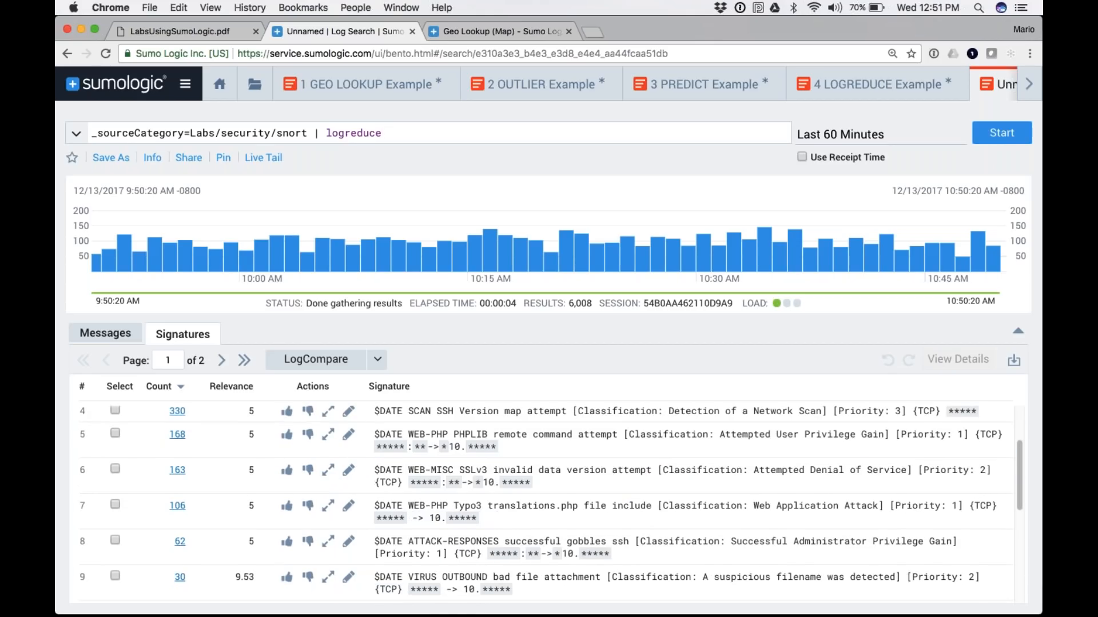
{"action": "scroll", "coordinate": [546, 503], "scroll_direction": "down", "scroll_amount": 2}
{"action": "scroll", "coordinate": [546, 503], "scroll_direction": "up", "scroll_amount": 5}
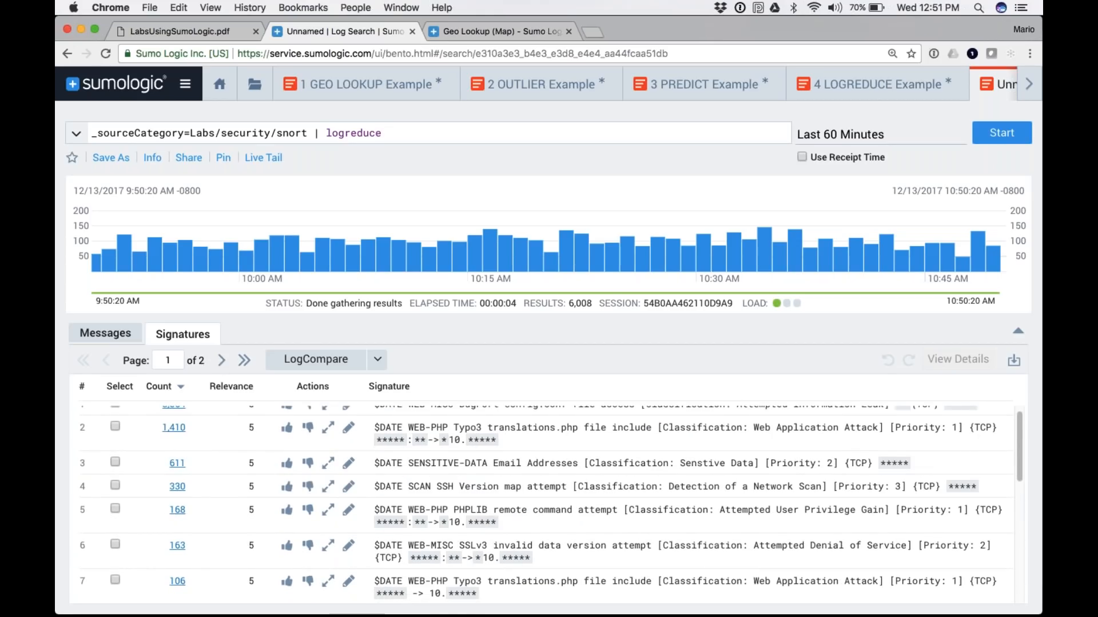
{"action": "scroll", "coordinate": [546, 486], "scroll_direction": "down", "scroll_amount": 1}
{"action": "scroll", "coordinate": [546, 503], "scroll_direction": "down", "scroll_amount": 7}
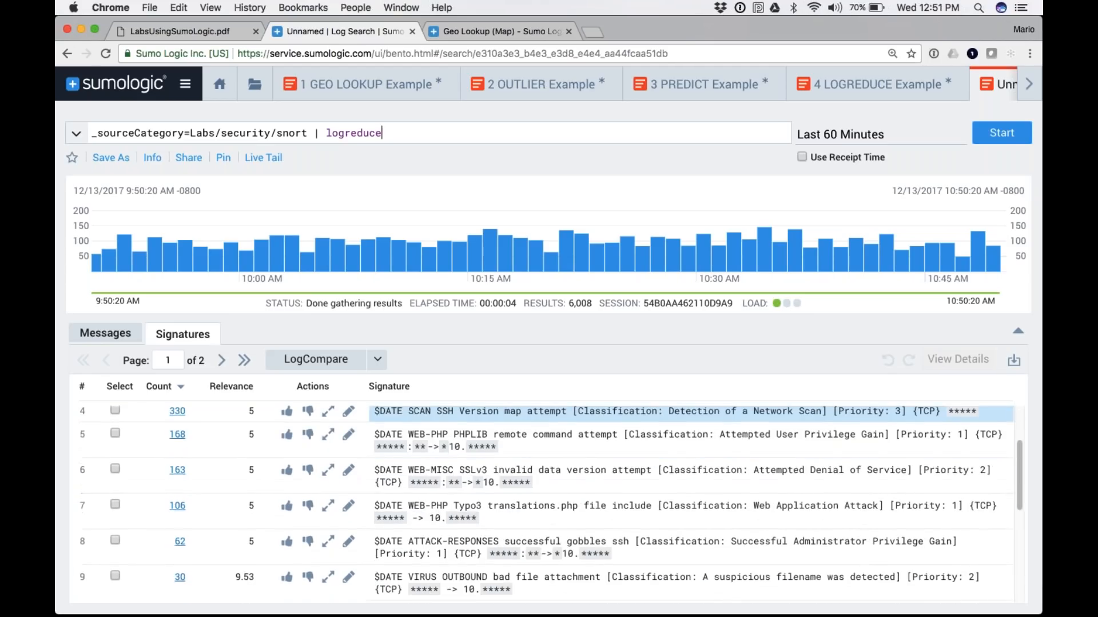
{"action": "left_click", "coordinate": [221, 359]}
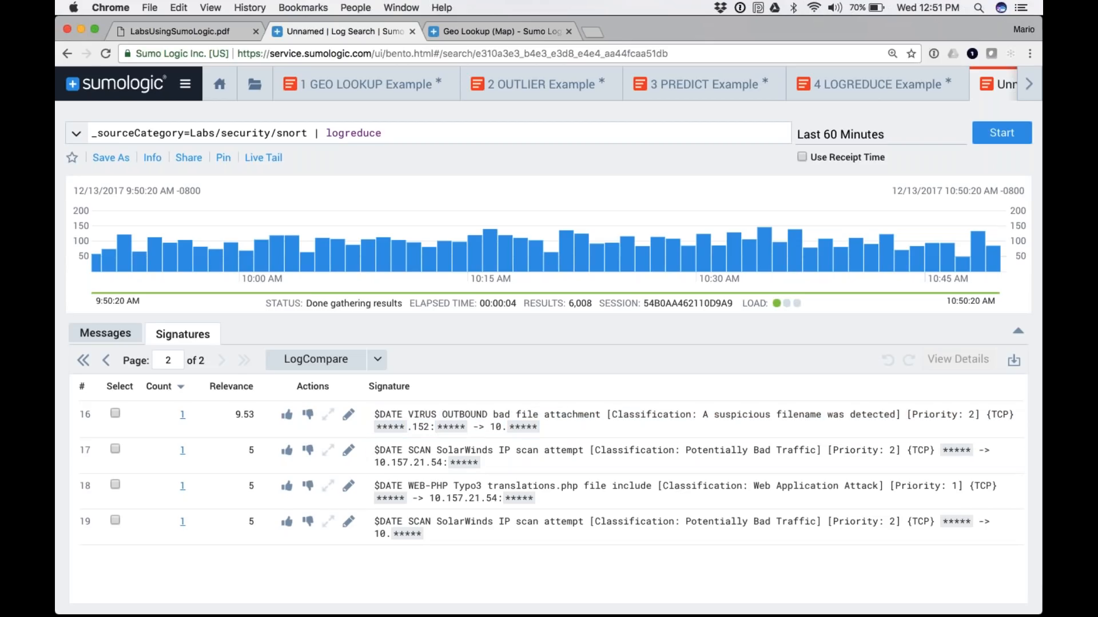
Step: Open the message behind the VIRUS OUTBOUND signature on page 2 and show its host's surrounding messages within +/- 1 minute
{"action": "left_click", "coordinate": [182, 416]}
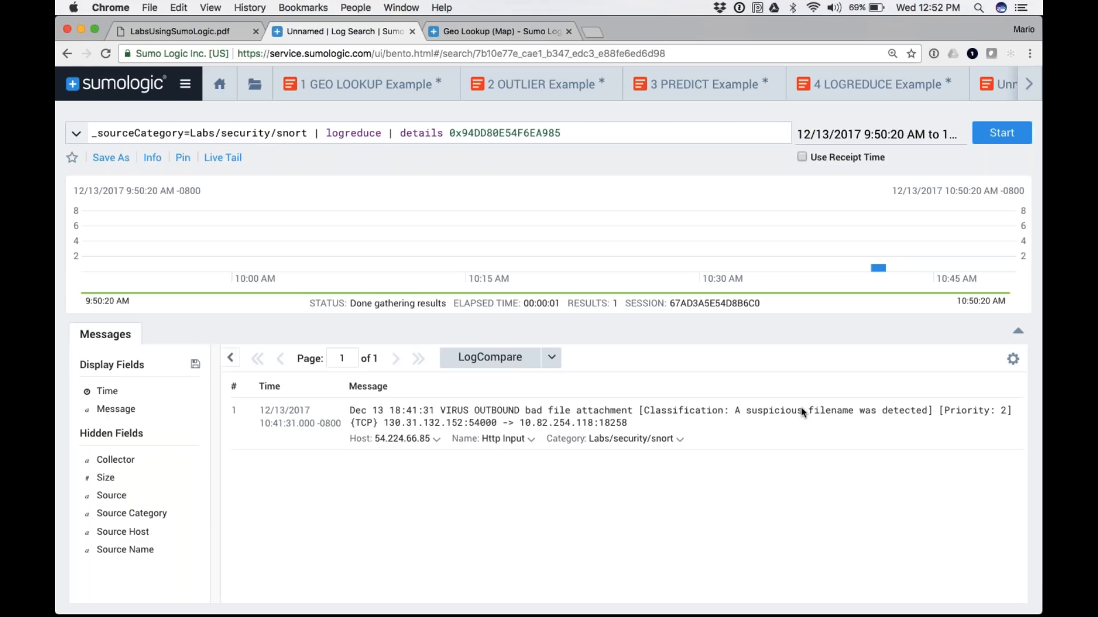
{"action": "left_click", "coordinate": [435, 439]}
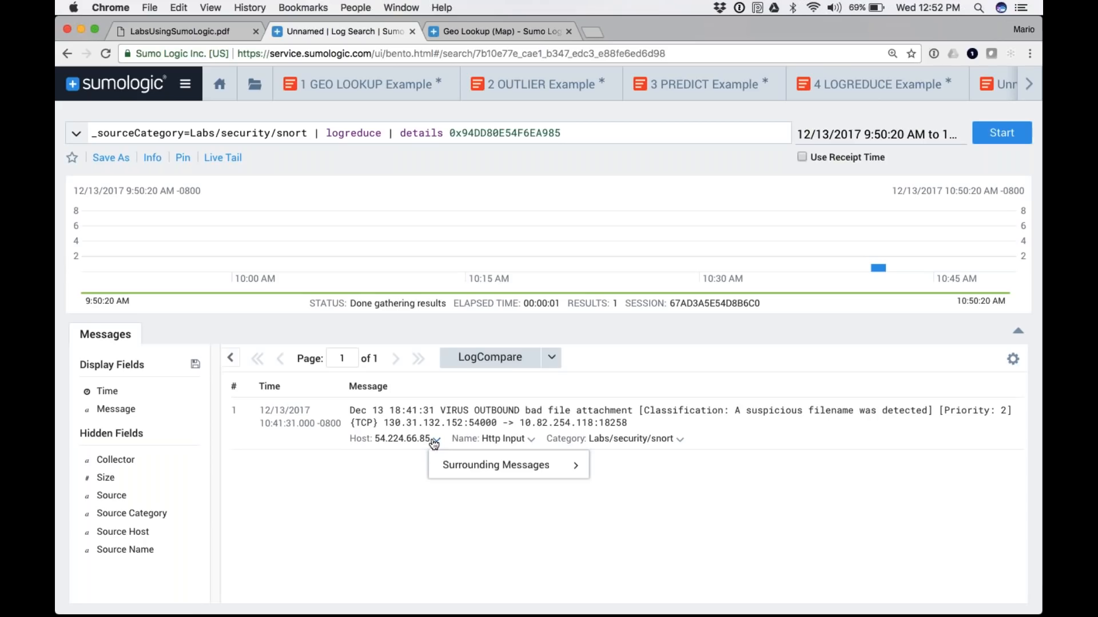
{"action": "mouse_move", "coordinate": [496, 465]}
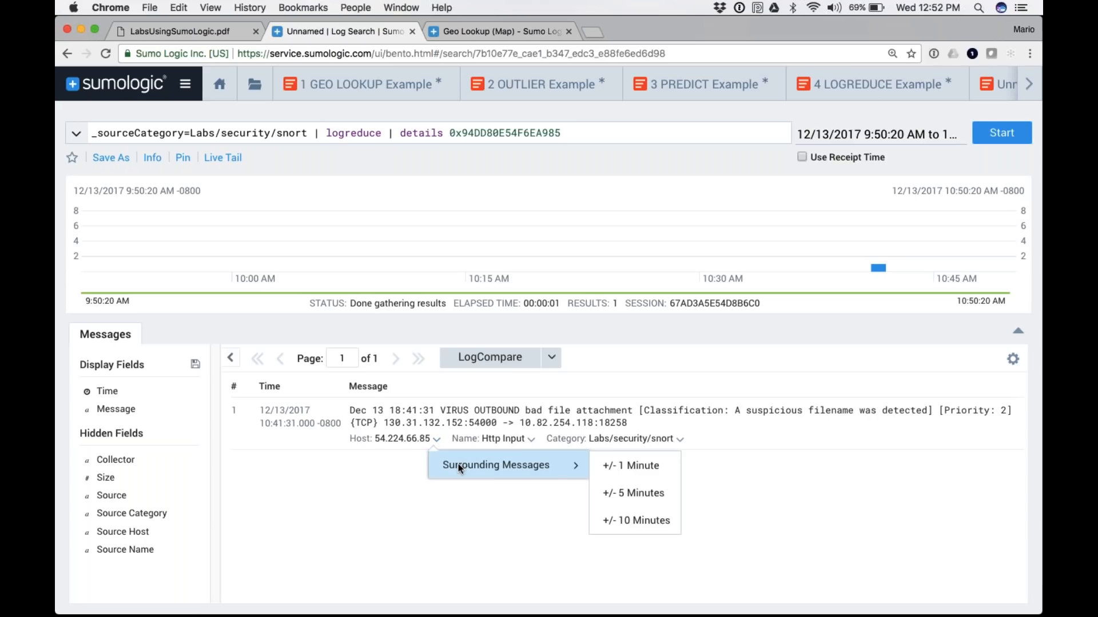
{"action": "left_click", "coordinate": [629, 467]}
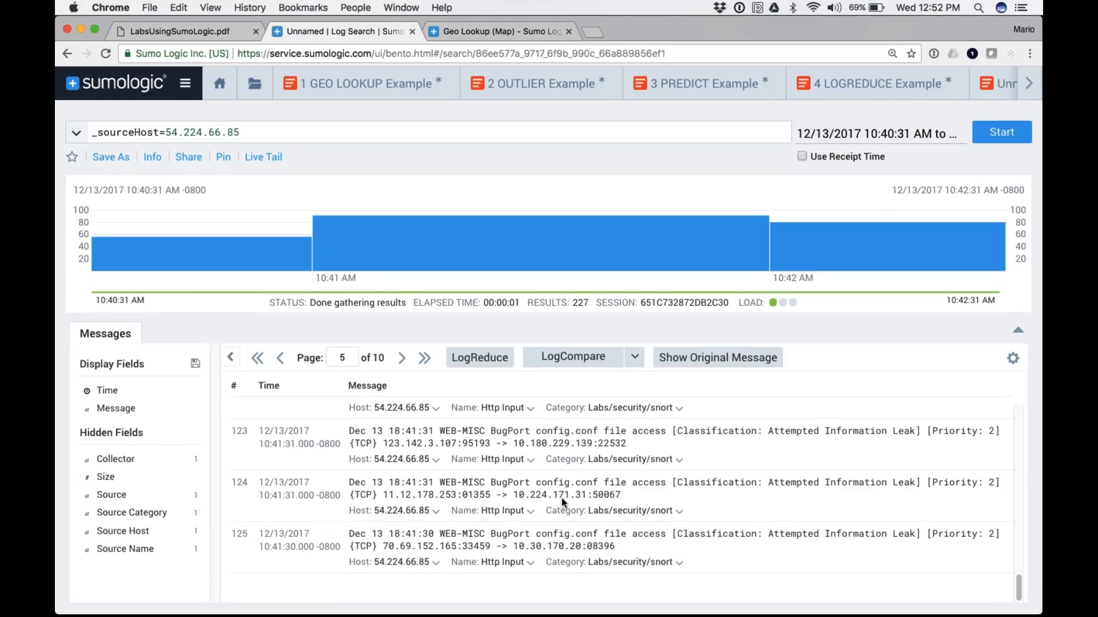
Step: Examine the messages logged around the VIRUS OUTBOUND bad file attachment entry
{"action": "scroll", "coordinate": [561, 499], "scroll_direction": "up", "scroll_amount": 5}
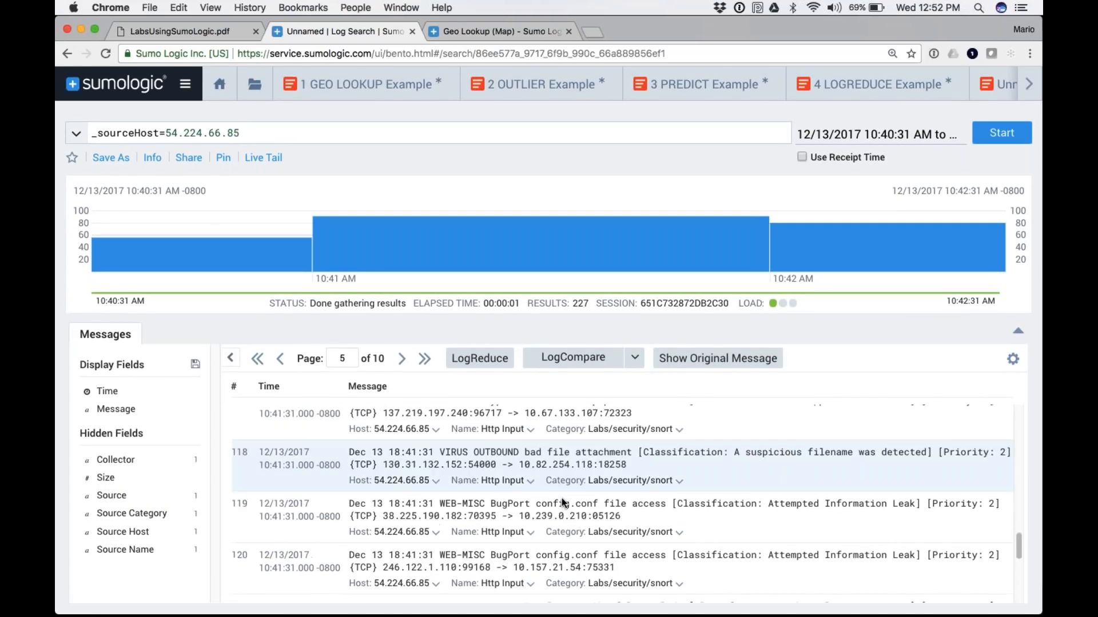
{"action": "scroll", "coordinate": [561, 499], "scroll_direction": "down", "scroll_amount": 1}
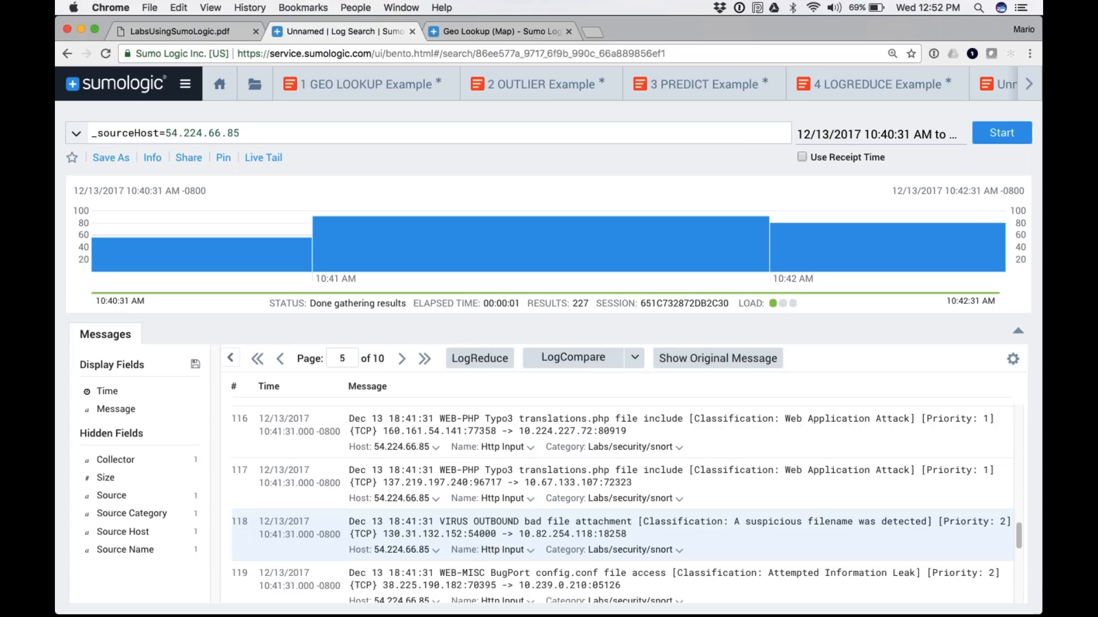
{"action": "scroll", "coordinate": [623, 514], "scroll_direction": "up", "scroll_amount": 6}
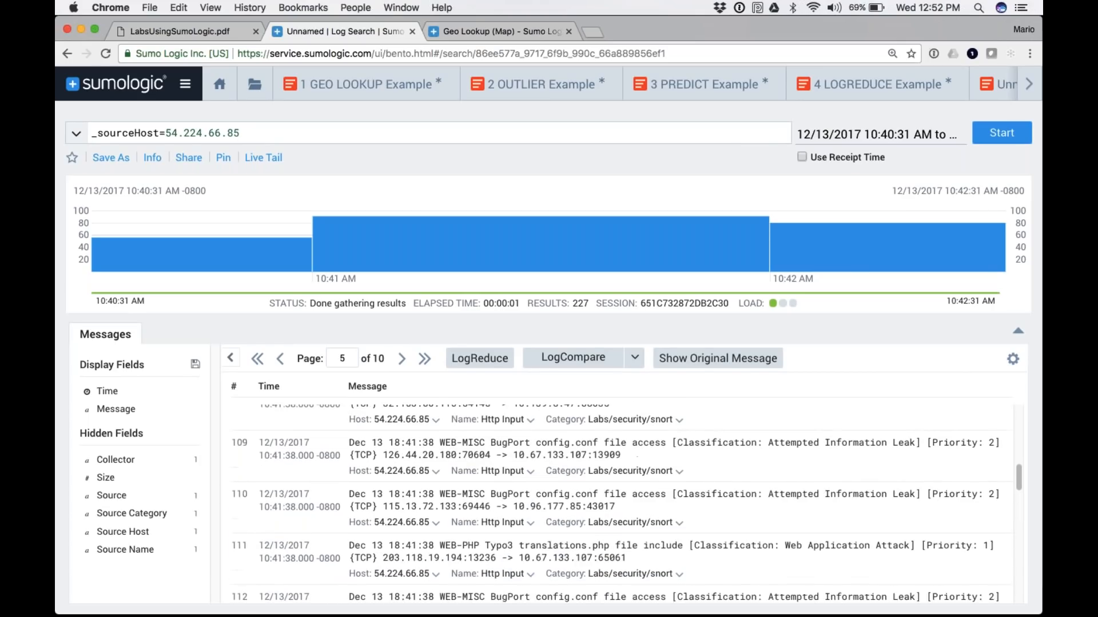
{"action": "scroll", "coordinate": [622, 503], "scroll_direction": "up", "scroll_amount": 2}
{"action": "scroll", "coordinate": [622, 503], "scroll_direction": "up", "scroll_amount": 1}
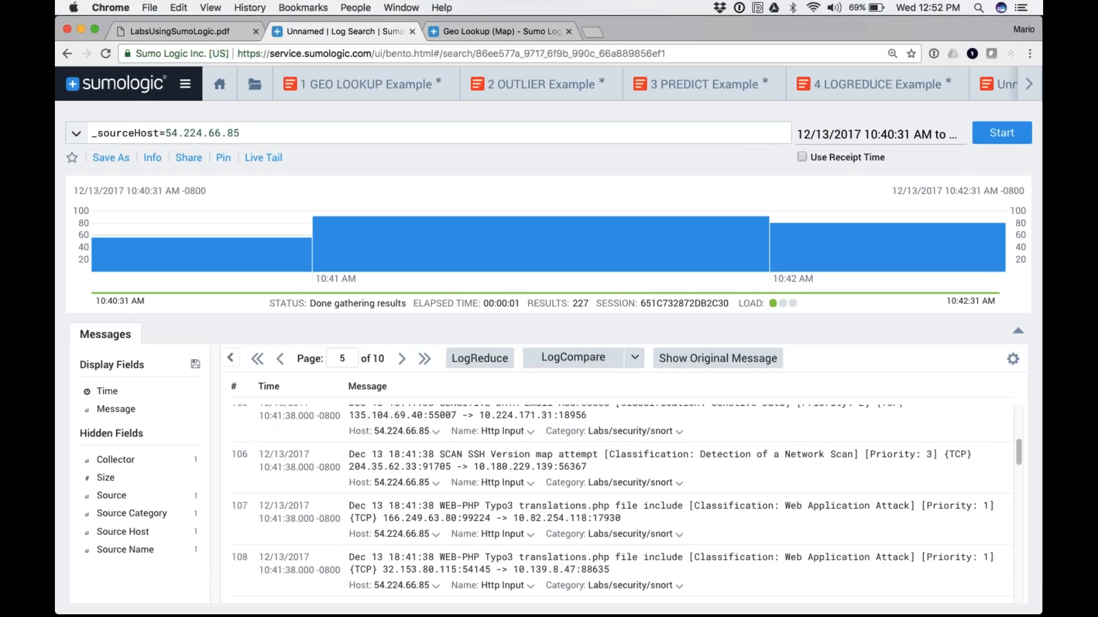
{"action": "scroll", "coordinate": [623, 504], "scroll_direction": "up", "scroll_amount": 4}
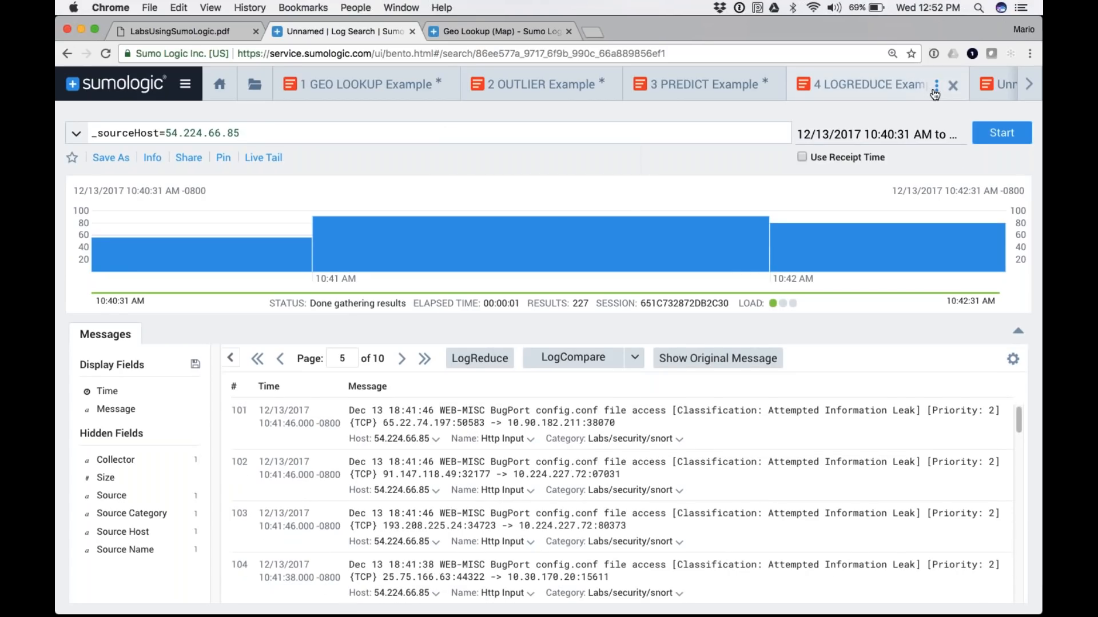
Step: Close the three unnamed search tabs and return to the 4 LOGREDUCE Example search
{"action": "scroll", "coordinate": [931, 94], "scroll_direction": "right", "scroll_amount": 1}
{"action": "scroll", "coordinate": [932, 94], "scroll_direction": "right", "scroll_amount": 5}
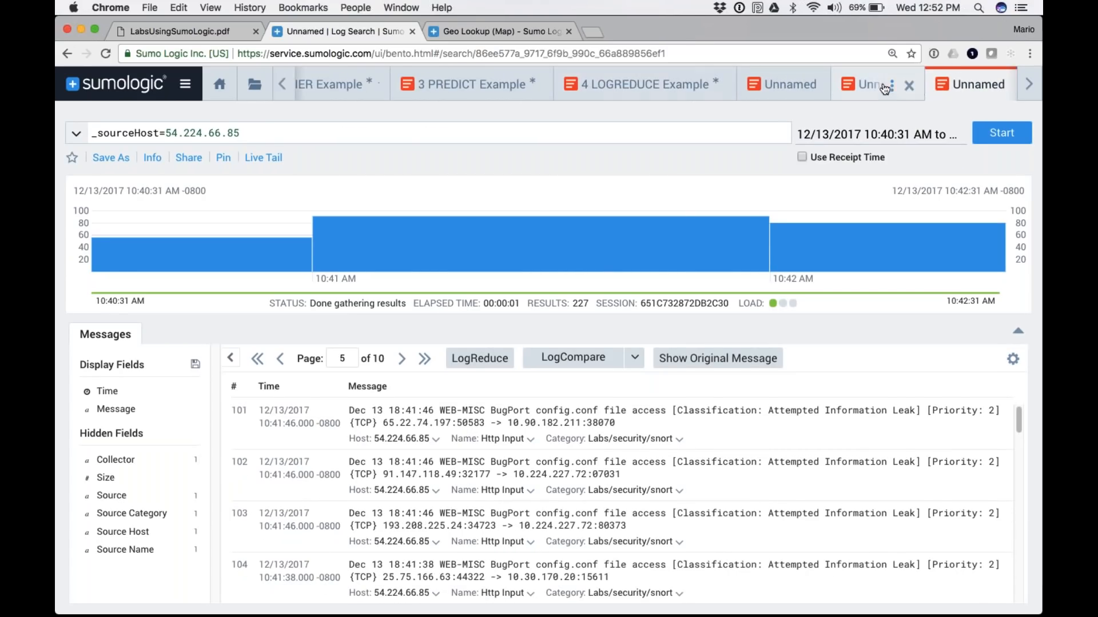
{"action": "left_click", "coordinate": [966, 88]}
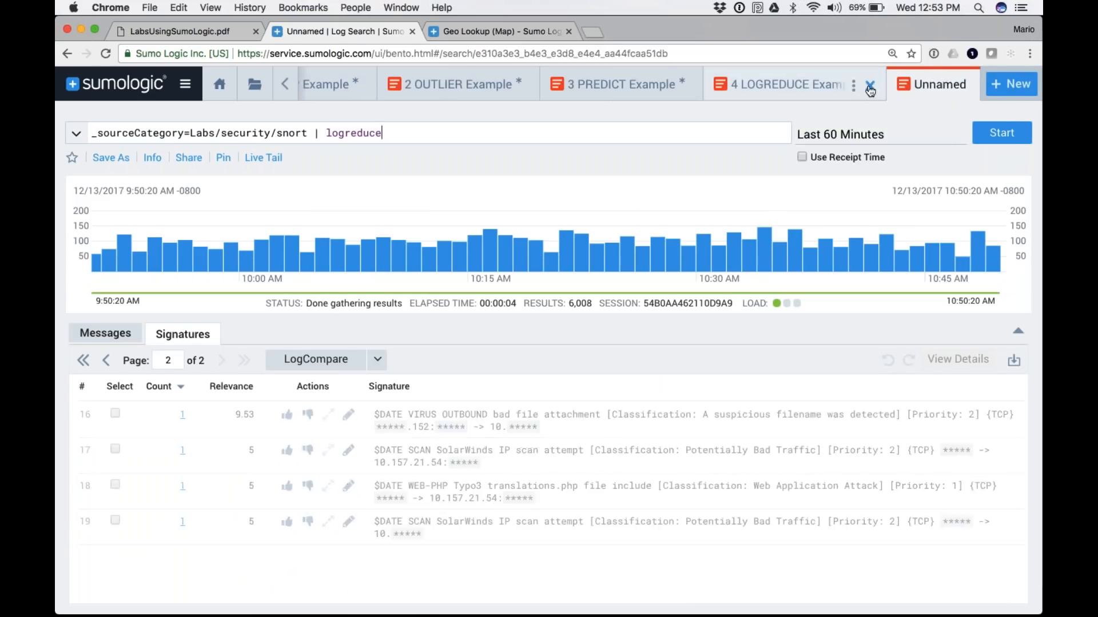
{"action": "left_click", "coordinate": [964, 87]}
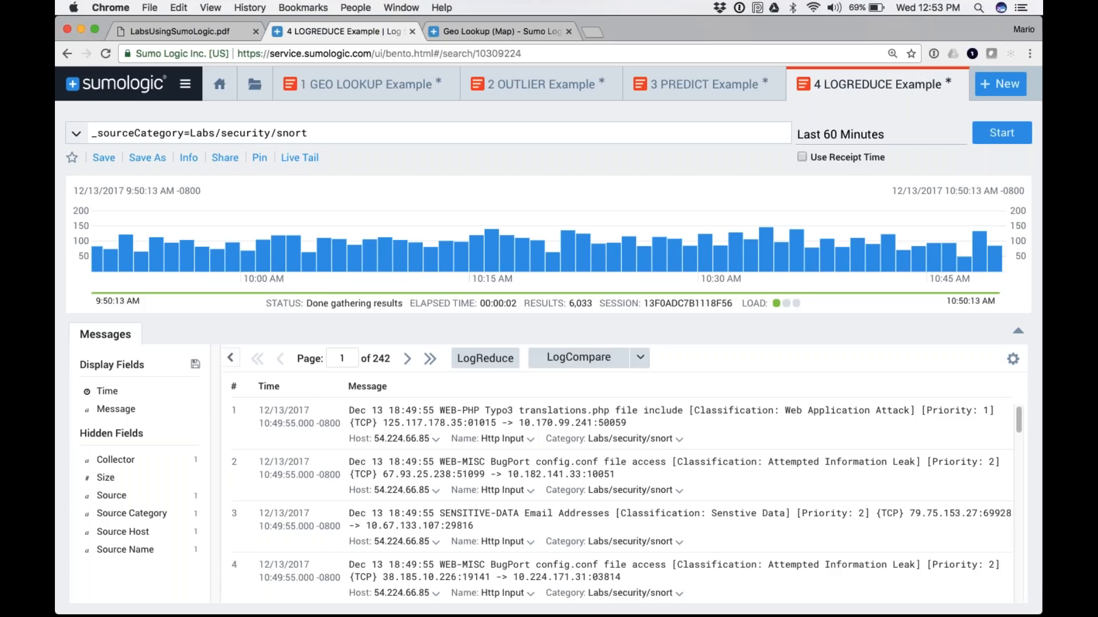
Step: Run LogCompare on the snort messages with a -24h timeshift and highlight that timeshift value in the query
{"action": "left_click", "coordinate": [578, 360]}
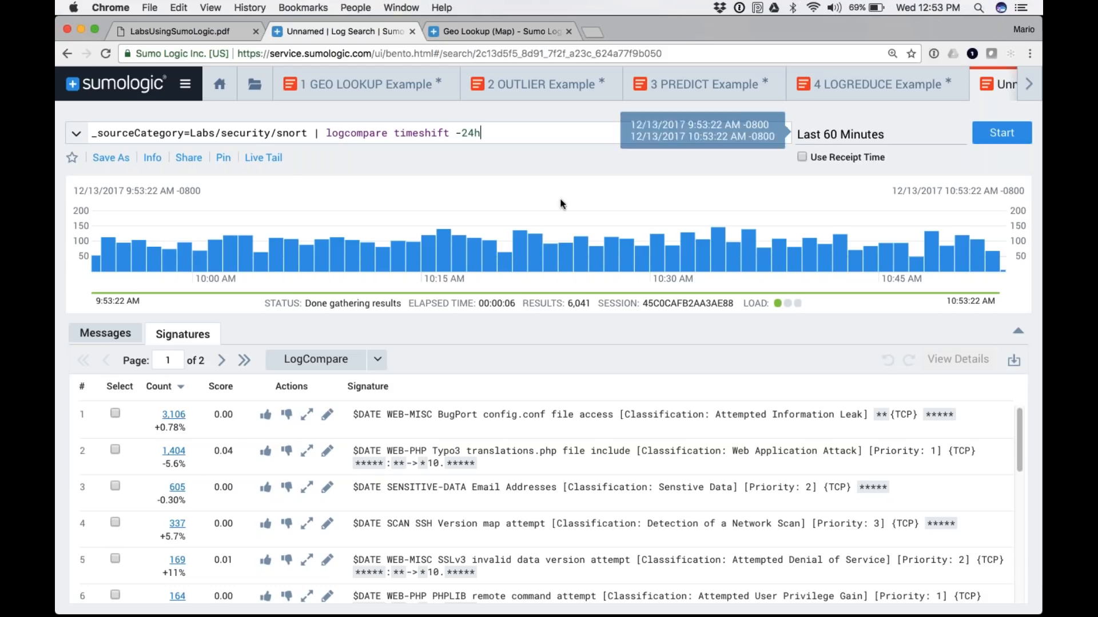
{"action": "left_click_drag", "start_coordinate": [479, 136], "coordinate": [456, 139]}
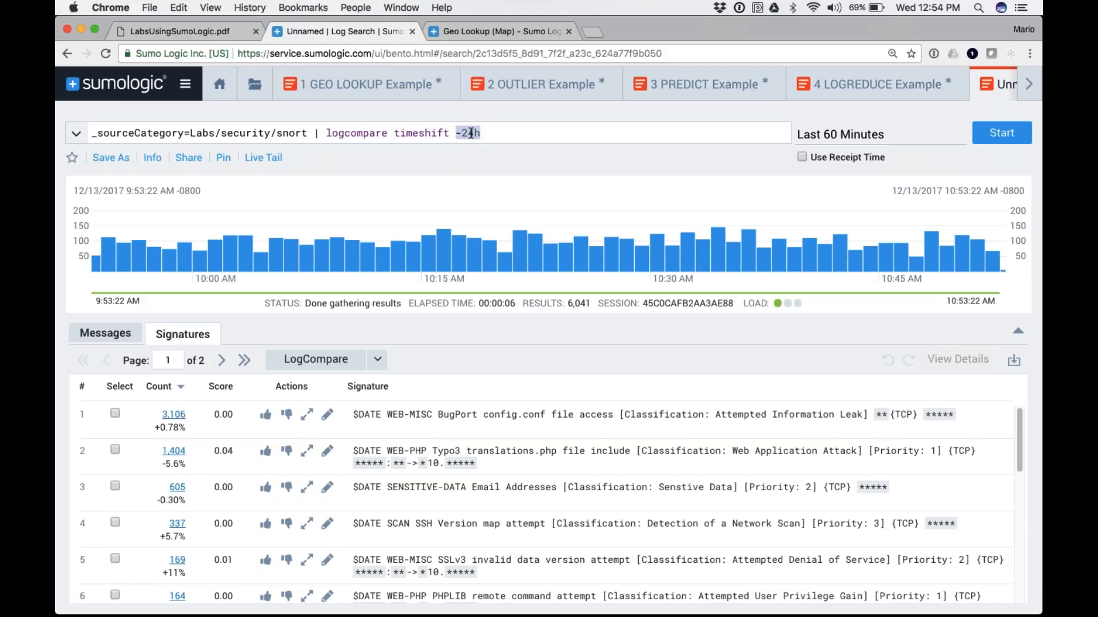
Step: Examine the LogCompare signatures on both pages for percentage changes and for new or gone patterns
{"action": "scroll", "coordinate": [542, 504], "scroll_direction": "down", "scroll_amount": 2}
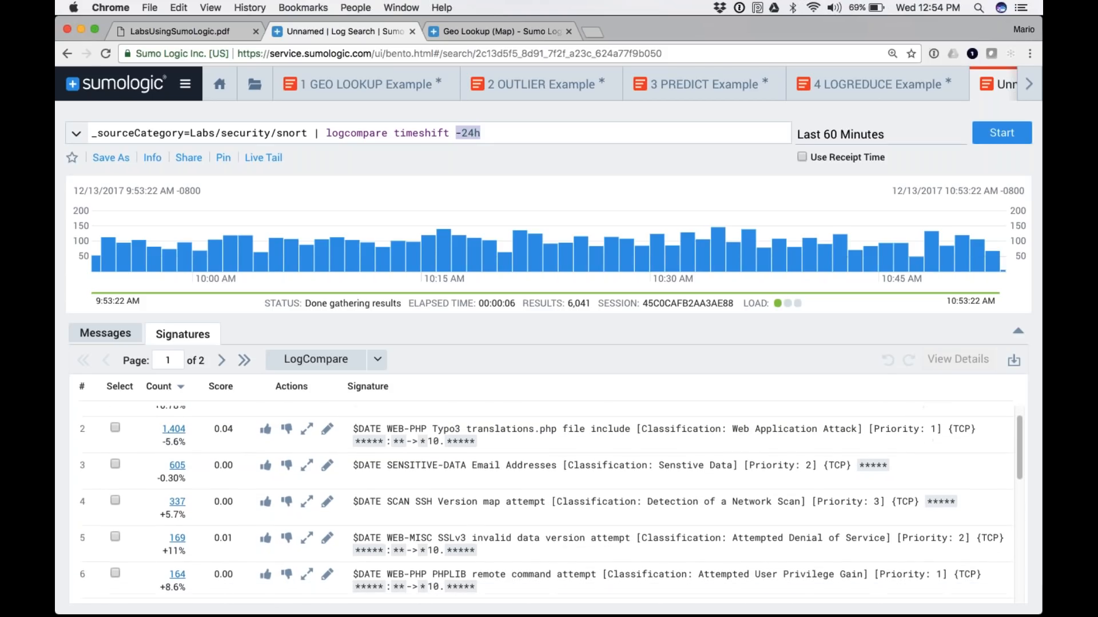
{"action": "scroll", "coordinate": [810, 515], "scroll_direction": "down", "scroll_amount": 2}
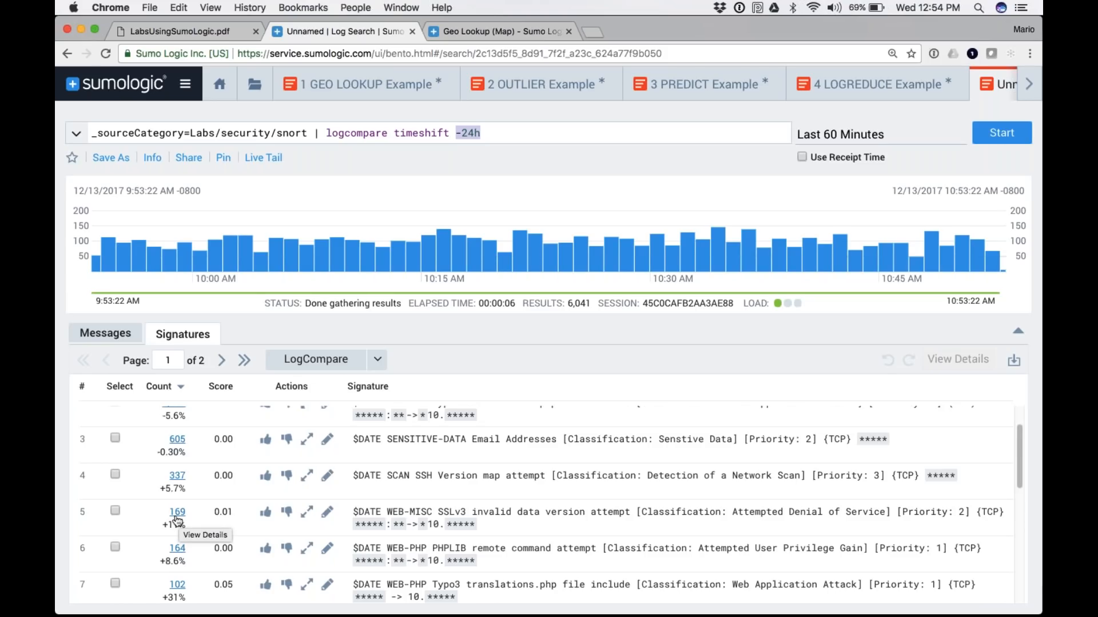
{"action": "scroll", "coordinate": [176, 521], "scroll_direction": "down", "scroll_amount": 2}
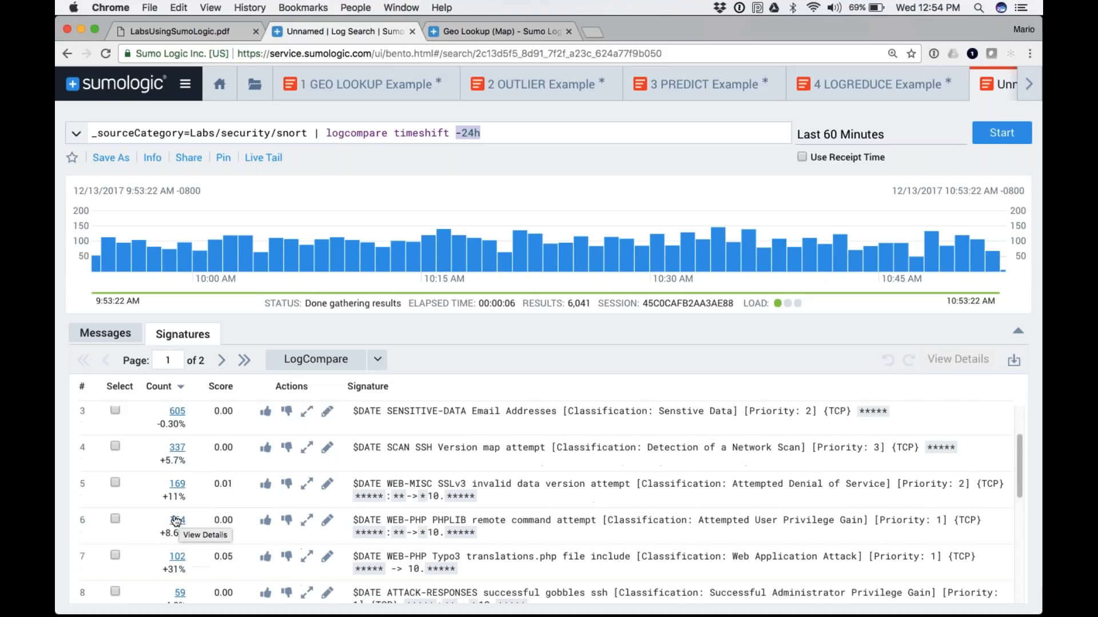
{"action": "scroll", "coordinate": [176, 520], "scroll_direction": "down", "scroll_amount": 2}
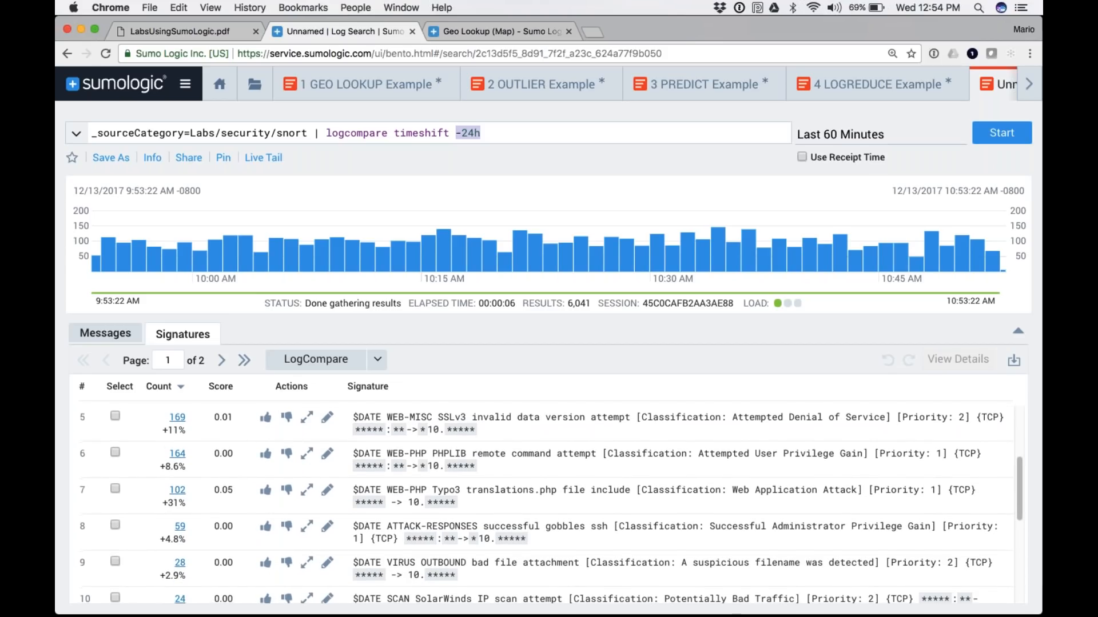
{"action": "scroll", "coordinate": [176, 520], "scroll_direction": "down", "scroll_amount": 2}
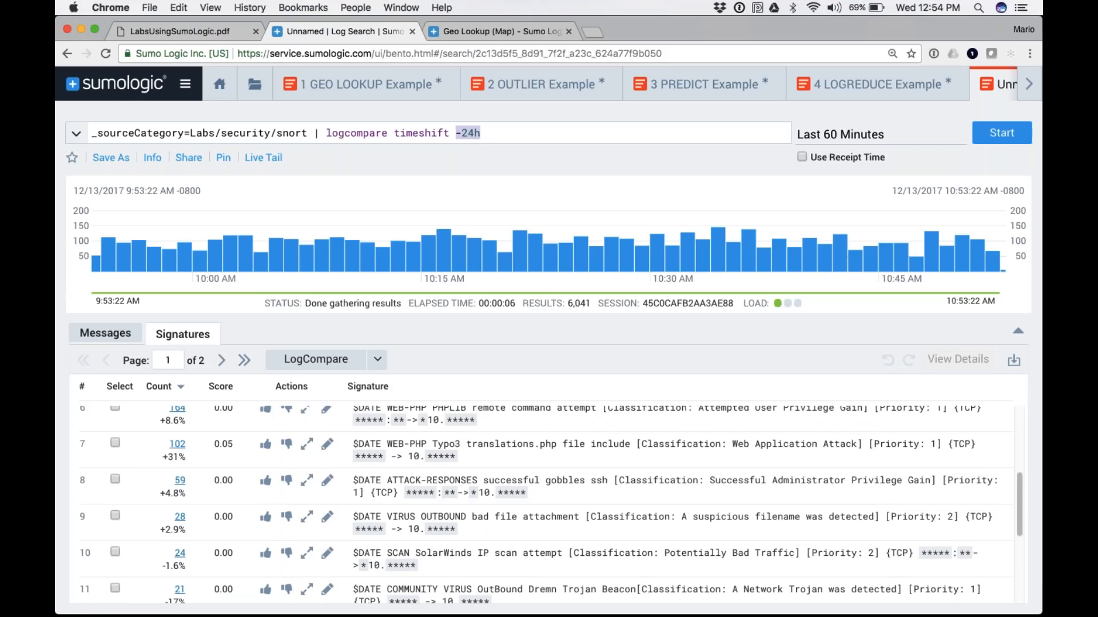
{"action": "scroll", "coordinate": [170, 457], "scroll_direction": "down", "scroll_amount": 5}
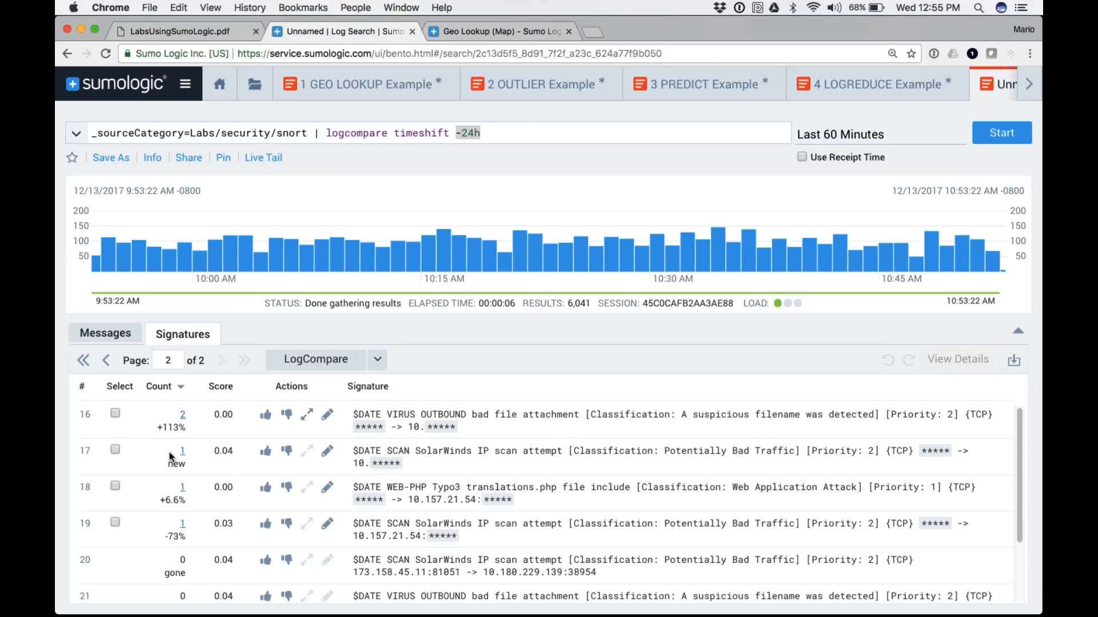
{"action": "scroll", "coordinate": [170, 533], "scroll_direction": "down", "scroll_amount": 2}
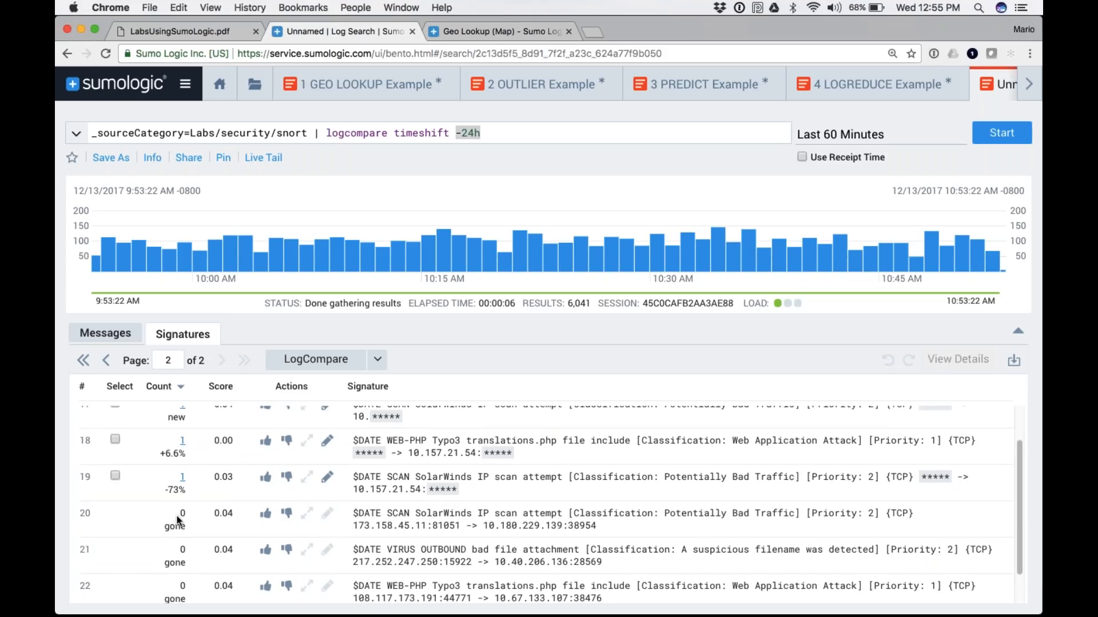
{"action": "scroll", "coordinate": [184, 521], "scroll_direction": "down", "scroll_amount": 1}
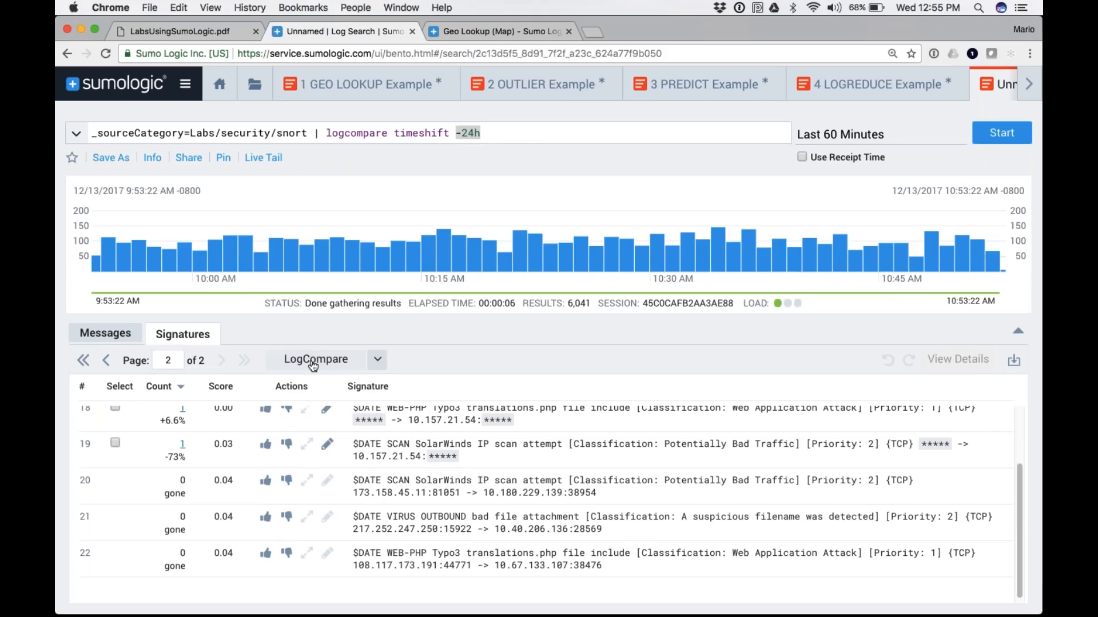
Step: Review the custom LogCompare options for baseline query, target query, time shift and time range, and close them without running
{"action": "left_click", "coordinate": [377, 359]}
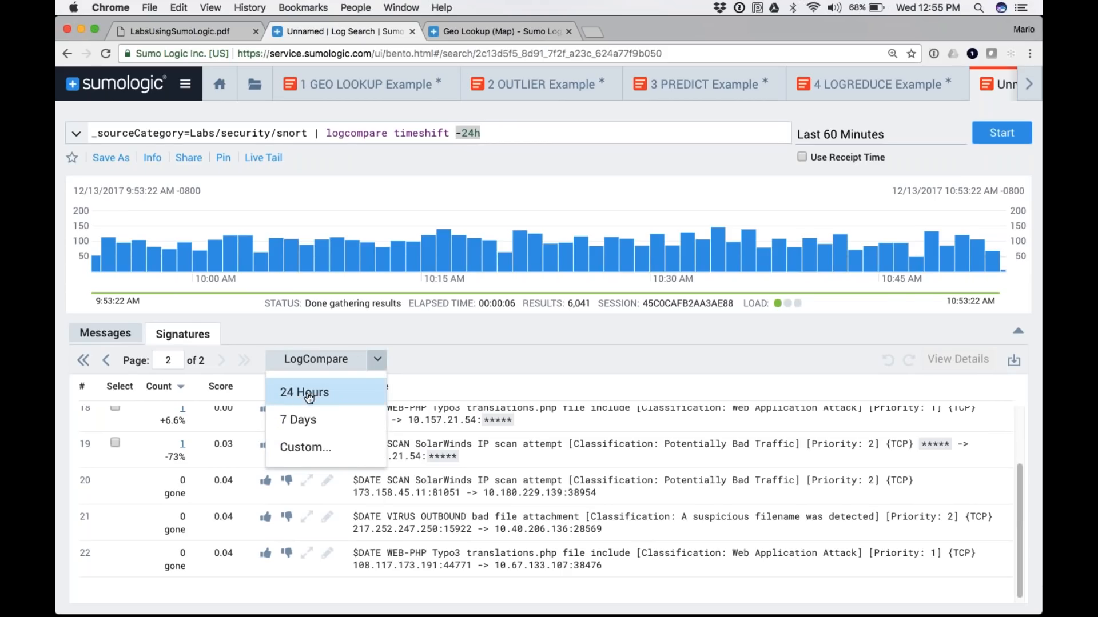
{"action": "left_click", "coordinate": [301, 452]}
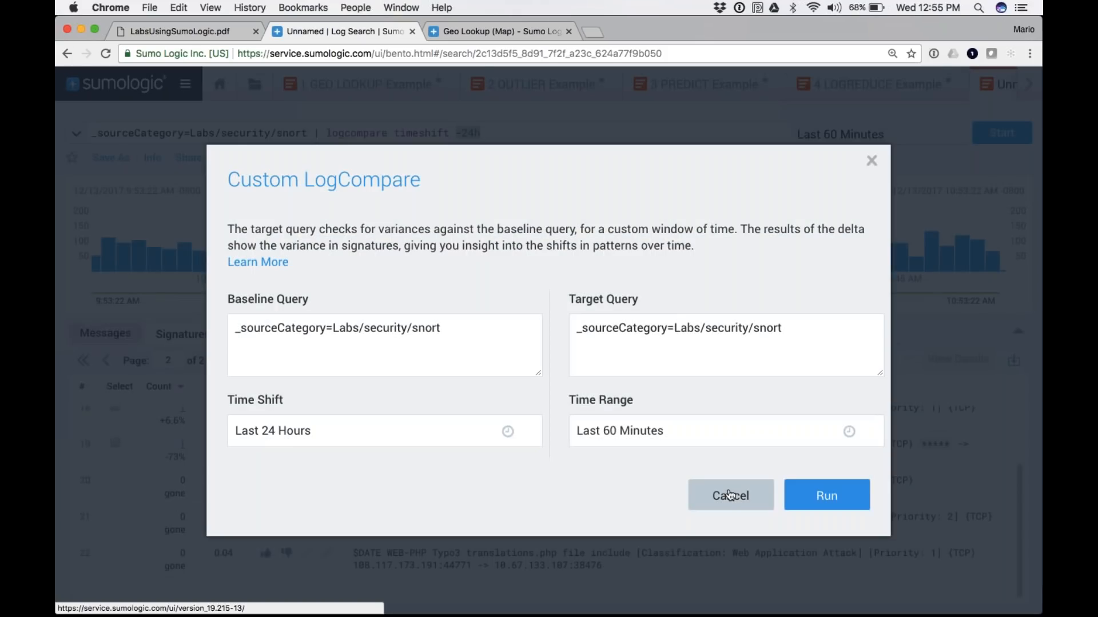
{"action": "left_click", "coordinate": [730, 495]}
{"action": "scroll", "coordinate": [296, 457], "scroll_direction": "up", "scroll_amount": 2}
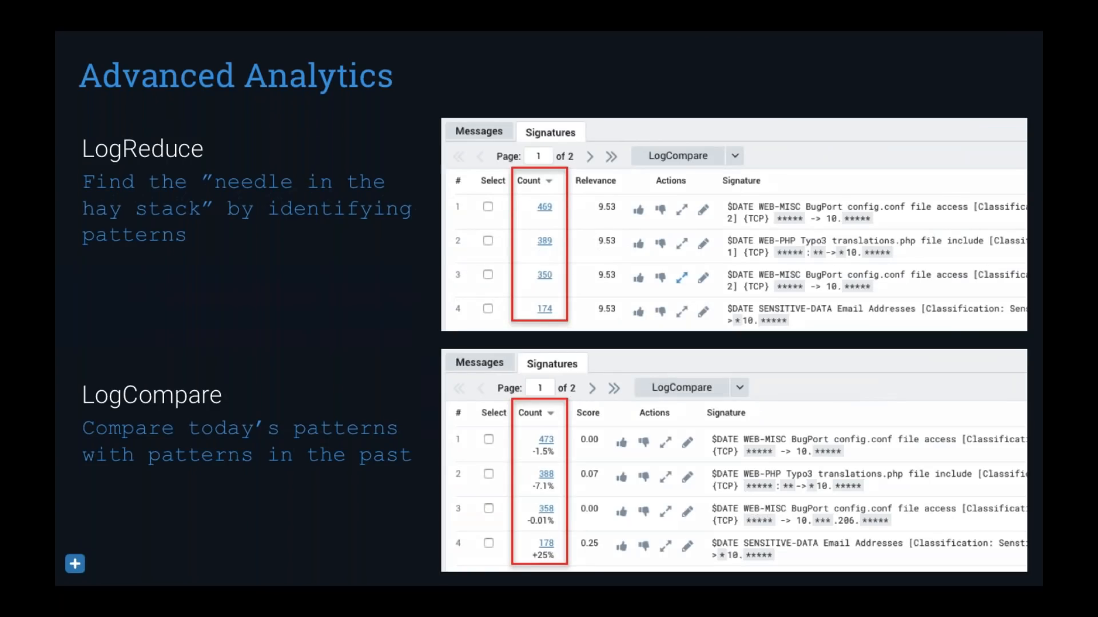
{"action": "key", "text": "Right"}
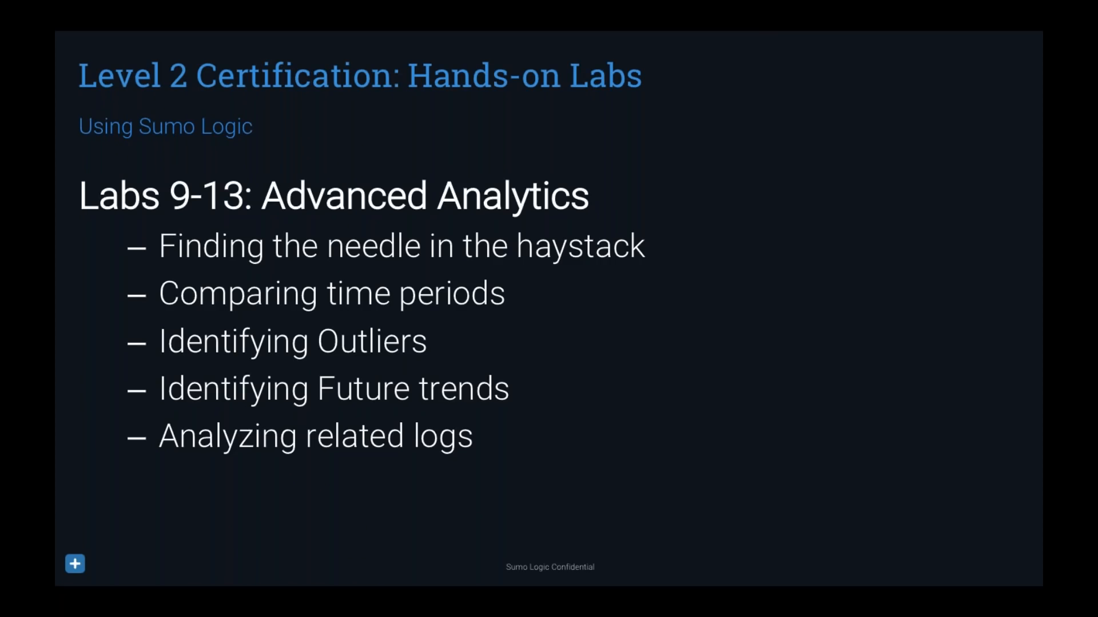